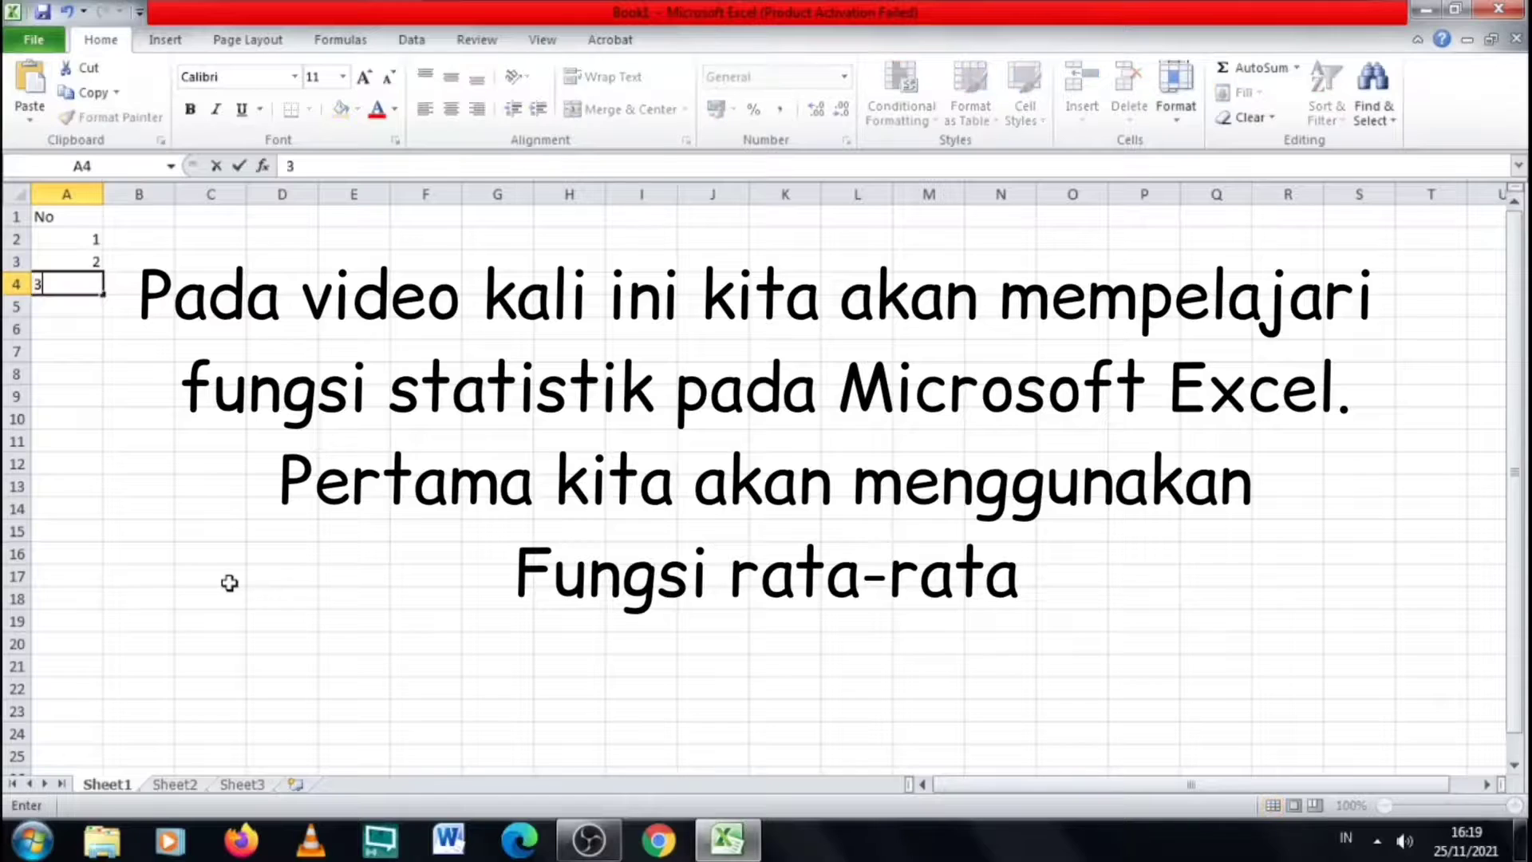
Complete the No column with the numbers 3, 4 and 5 in cells A4 to A6
key("Return")
type("4")
key("Return")
type("5")
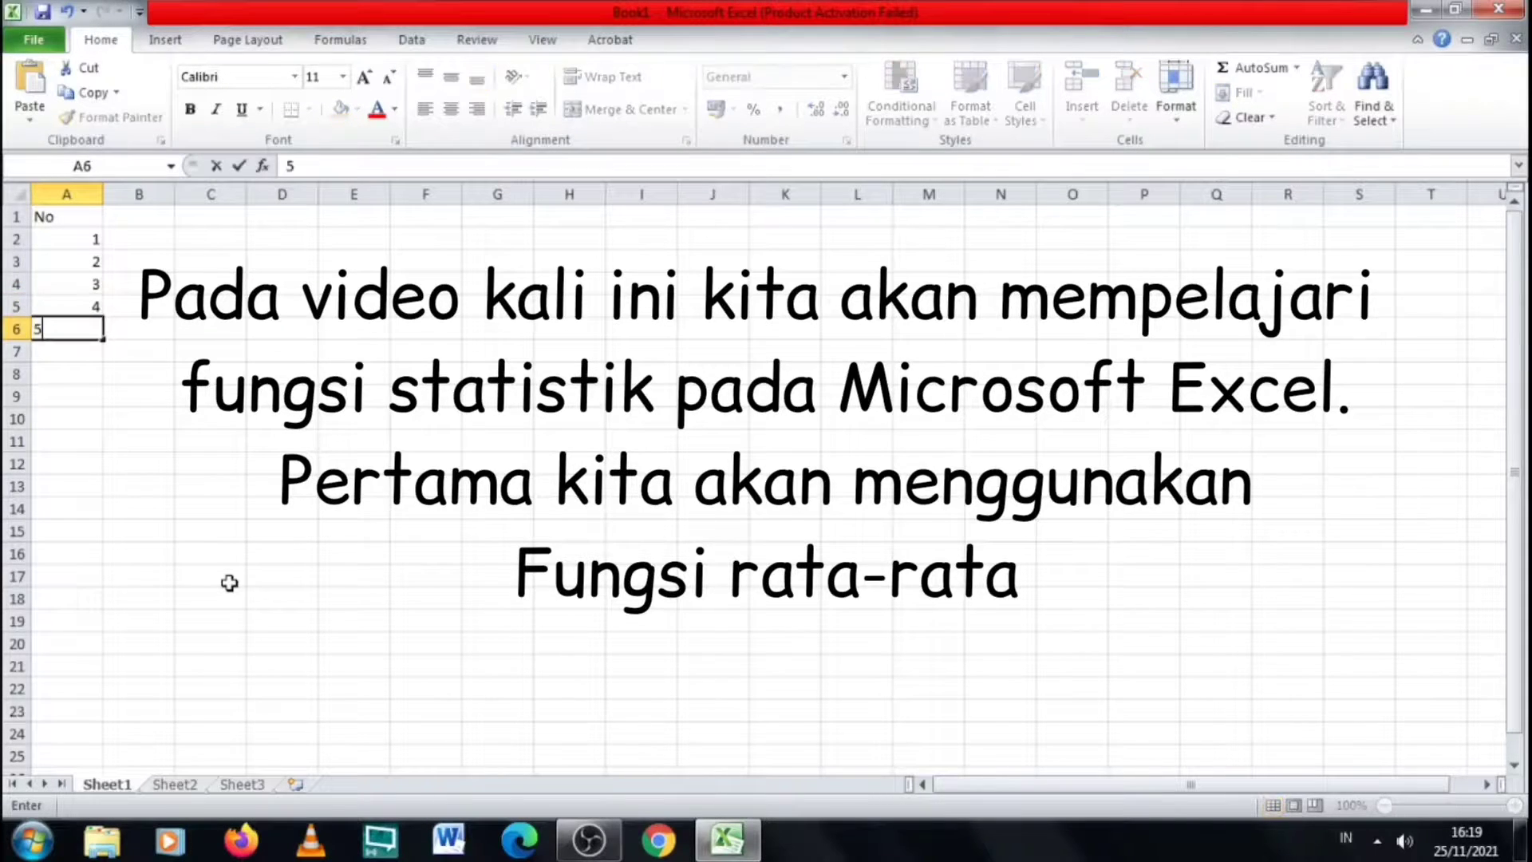
key("Return")
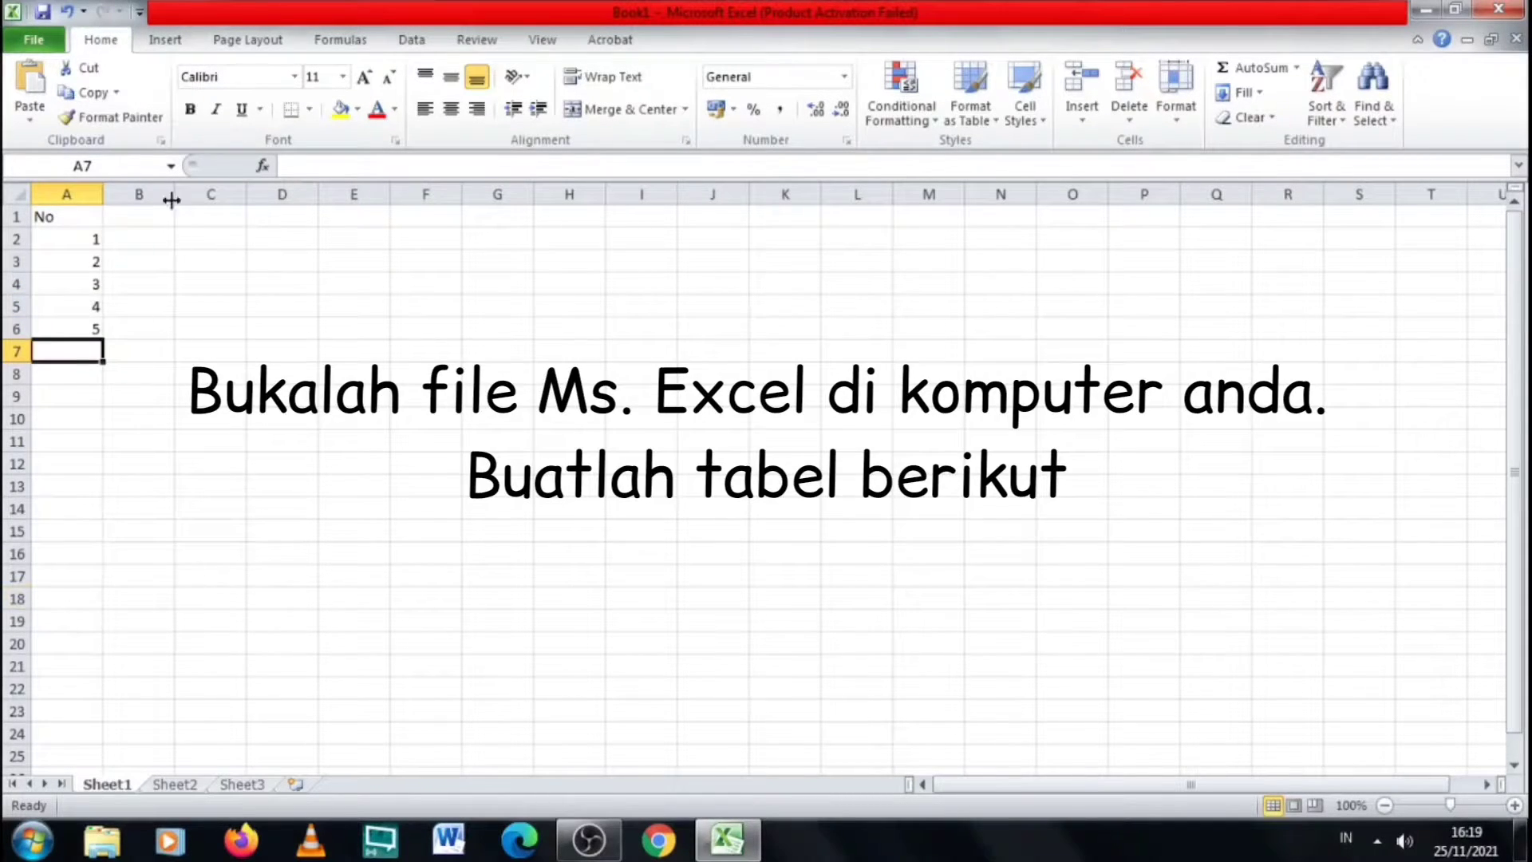
Head column B with NIM in B1 and fill in the five student ID numbers in B2 to B6
left_click(147, 217)
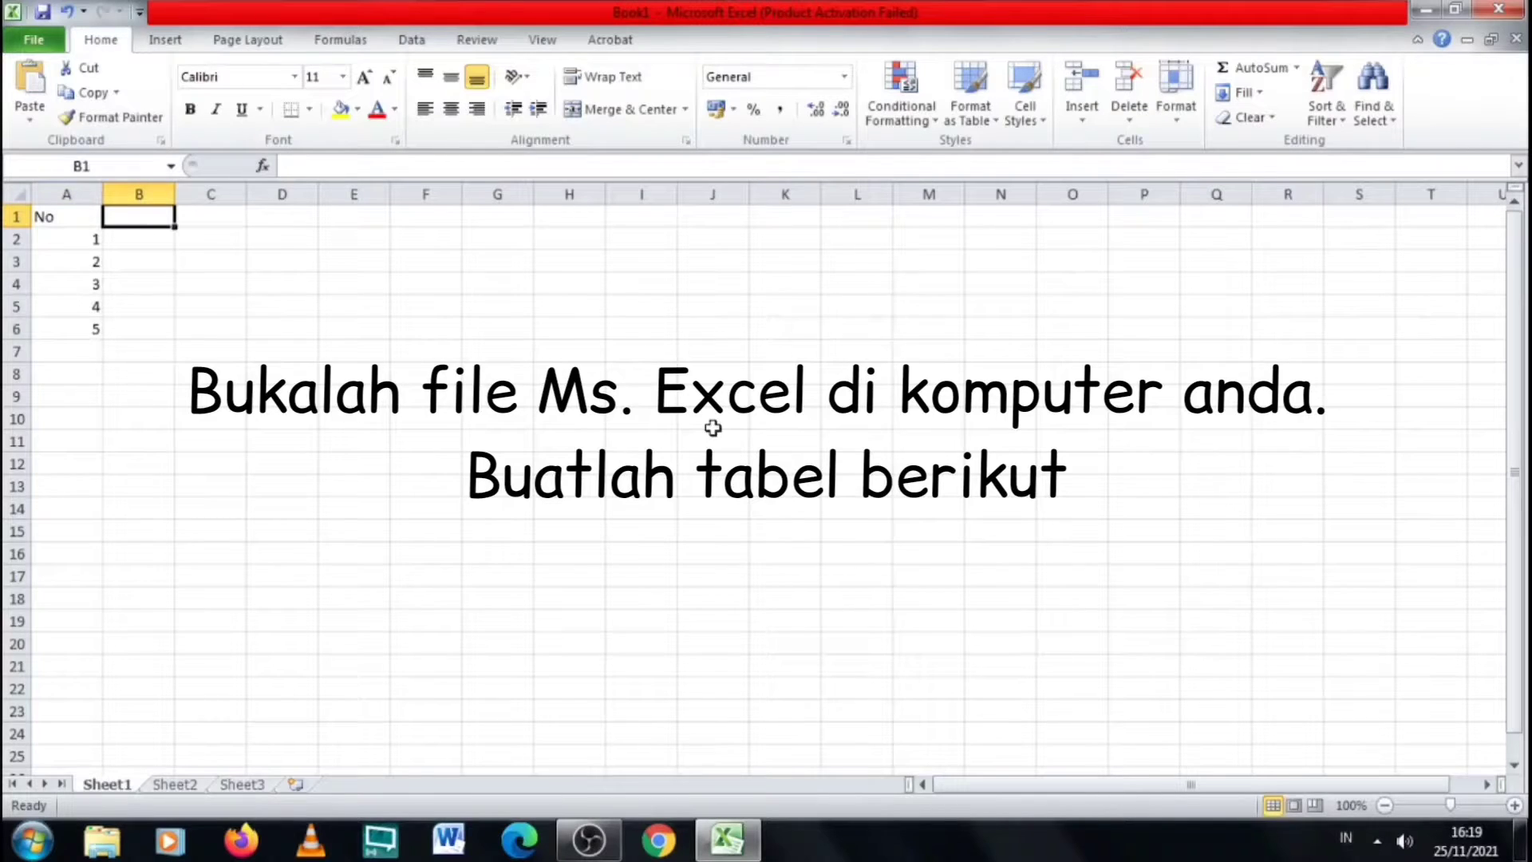
type("NIM")
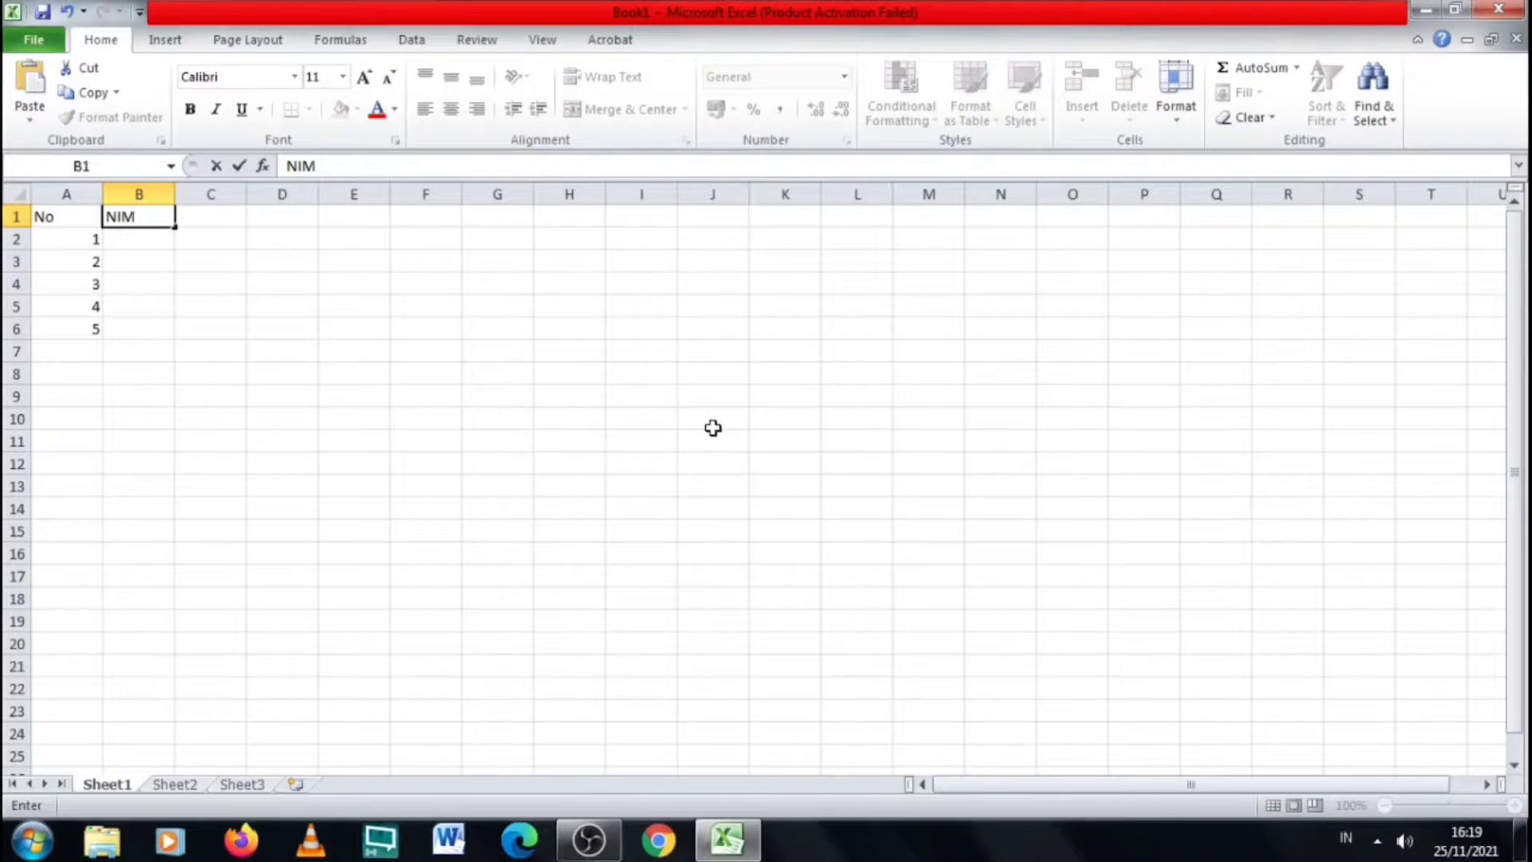
key("Return")
type("132")
key("Return")
type("143")
key("Return")
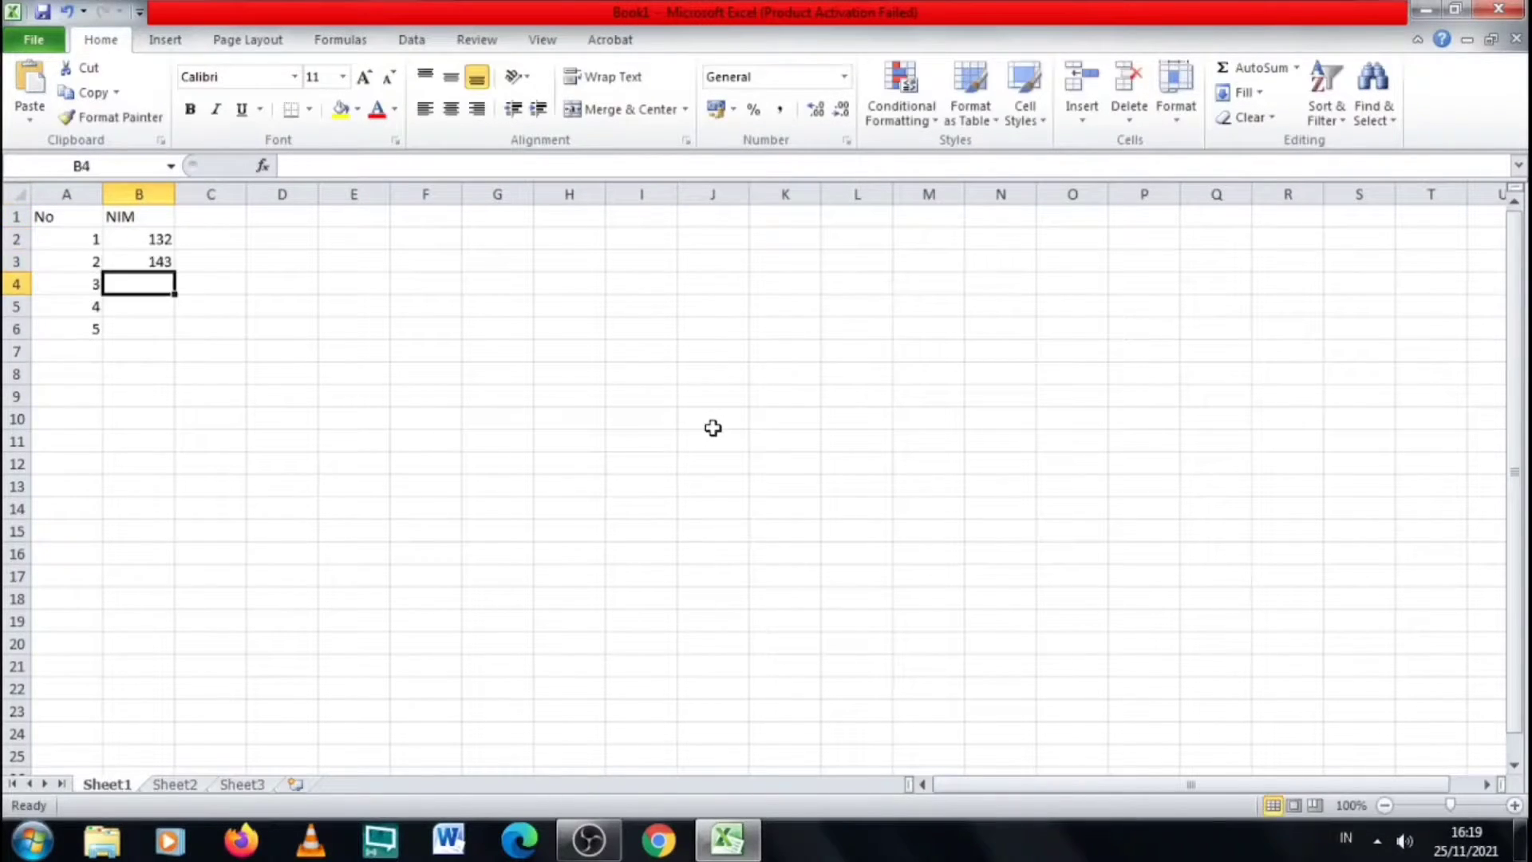
type("154")
key("Return")
type("165")
key("Return")
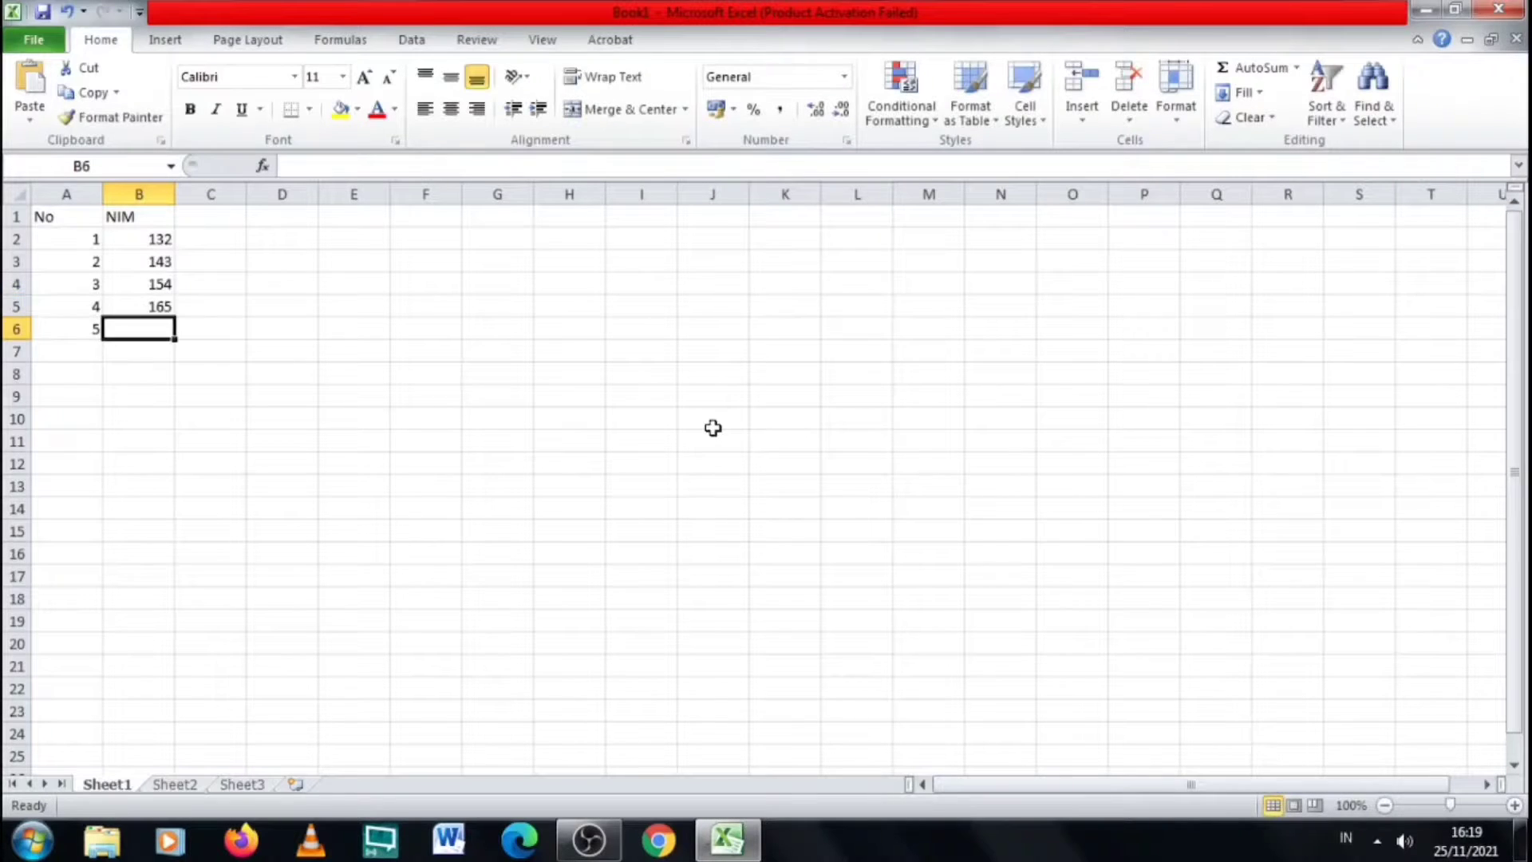
type("175")
key("Return")
Add a BERAT BADAN column in C1, fit its width, and enter 60, 65, 58, 55 and 59 in C2:C6
left_click(214, 236)
left_click(214, 214)
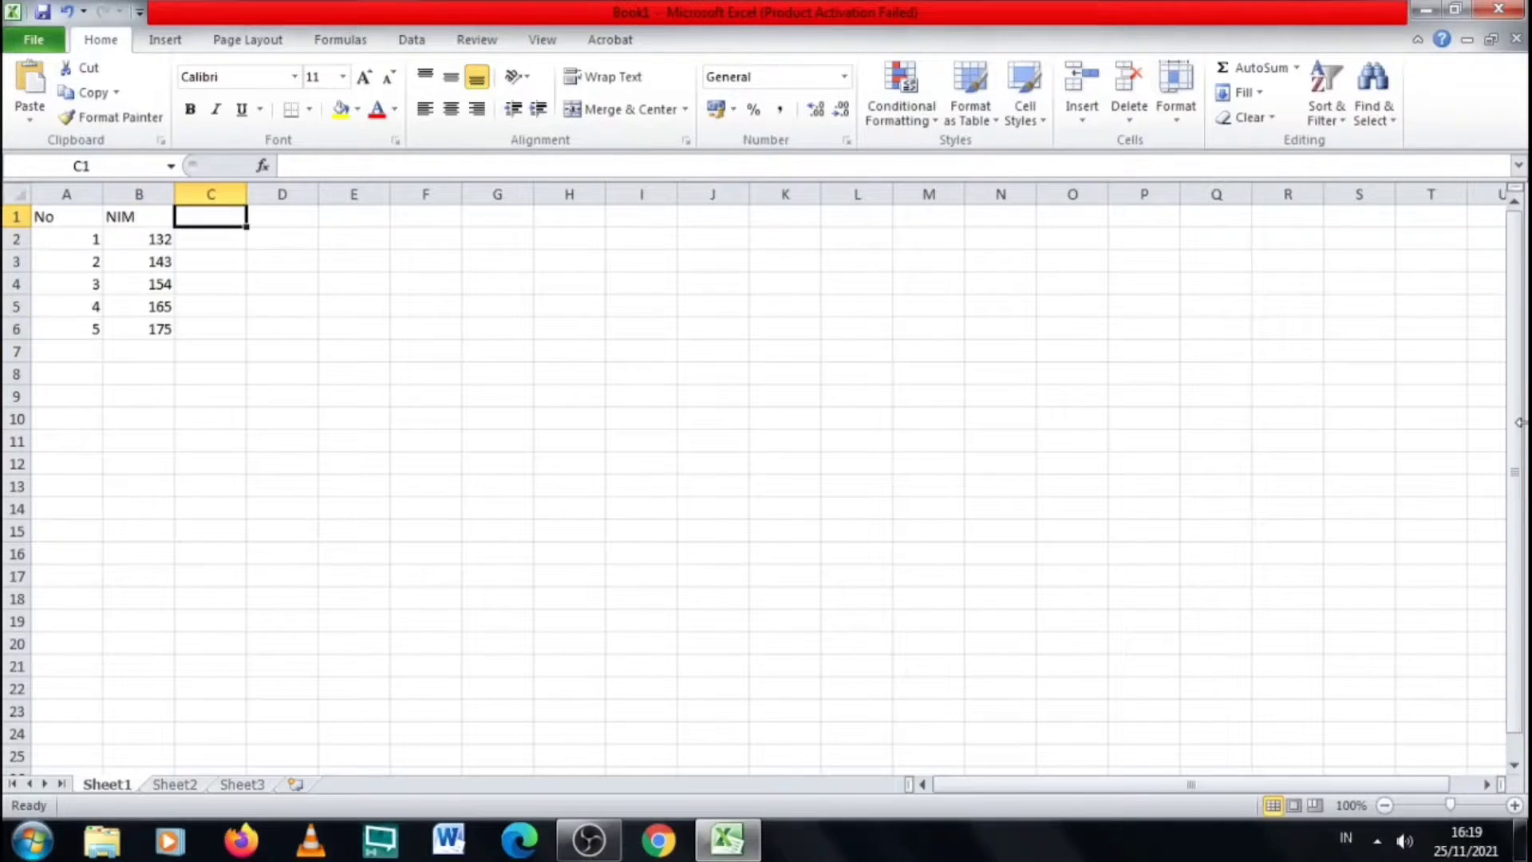
type("BERAT BADAN")
key("Return")
double_click(247, 194)
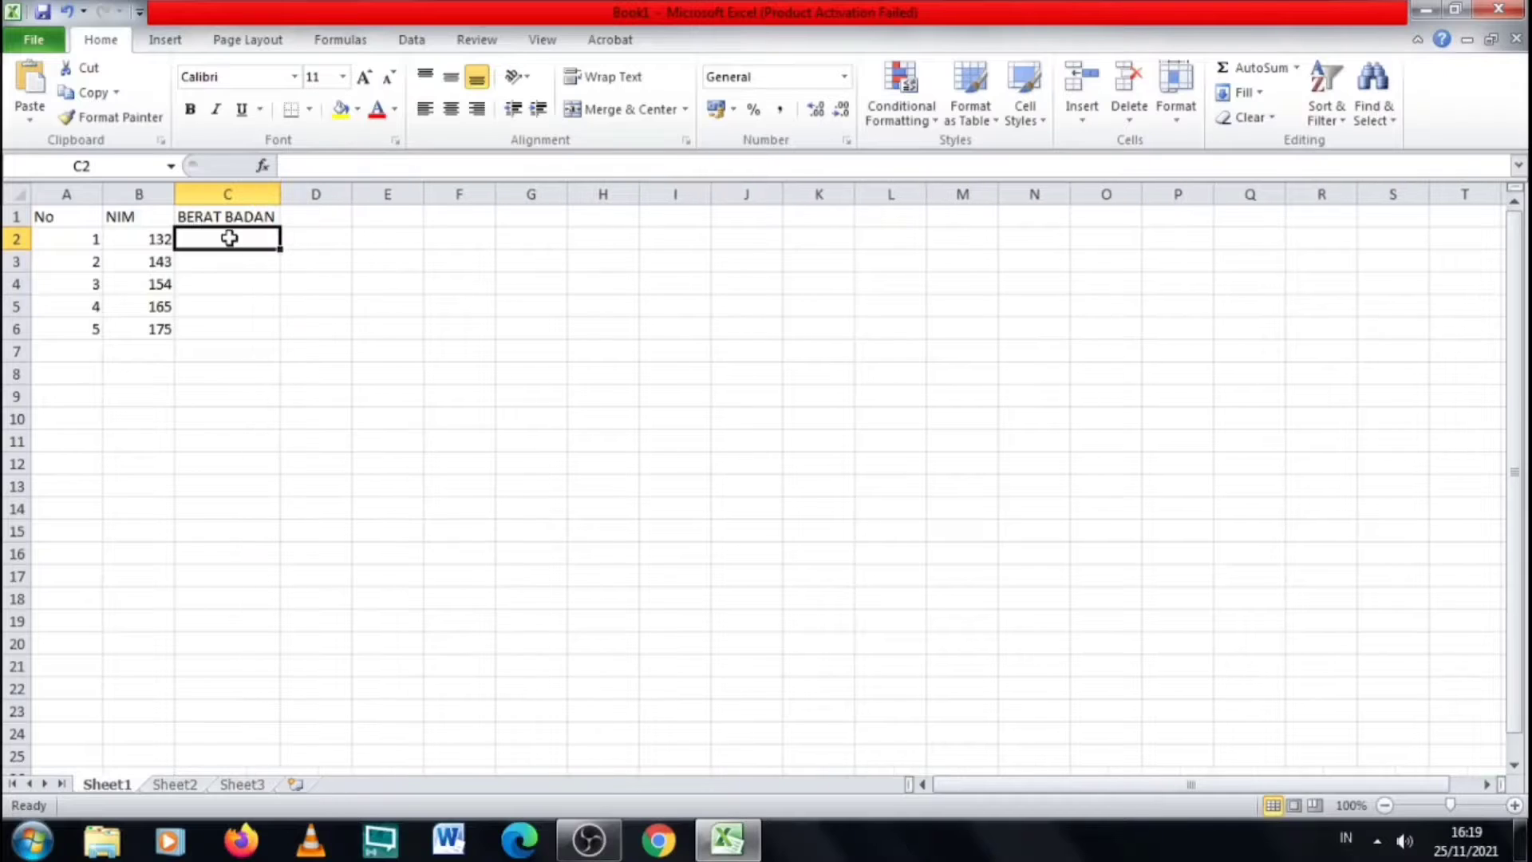
type("60 65 58 55 ")
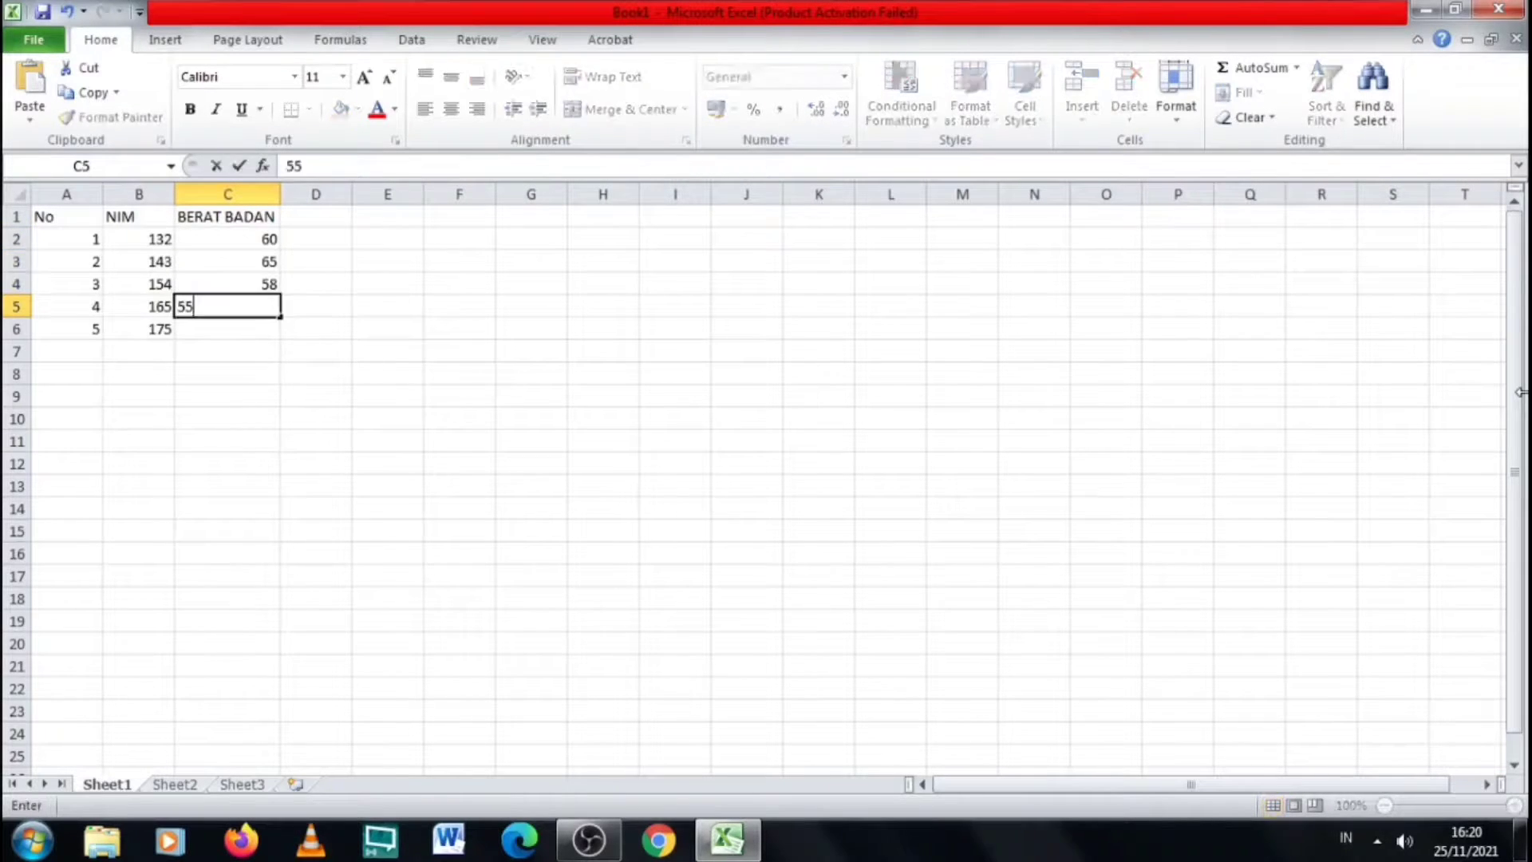
type("59")
Add the heading TINGGI BADAN in D1 and widen column D to fit the text
left_click(328, 216)
type("TINGGI BADAN")
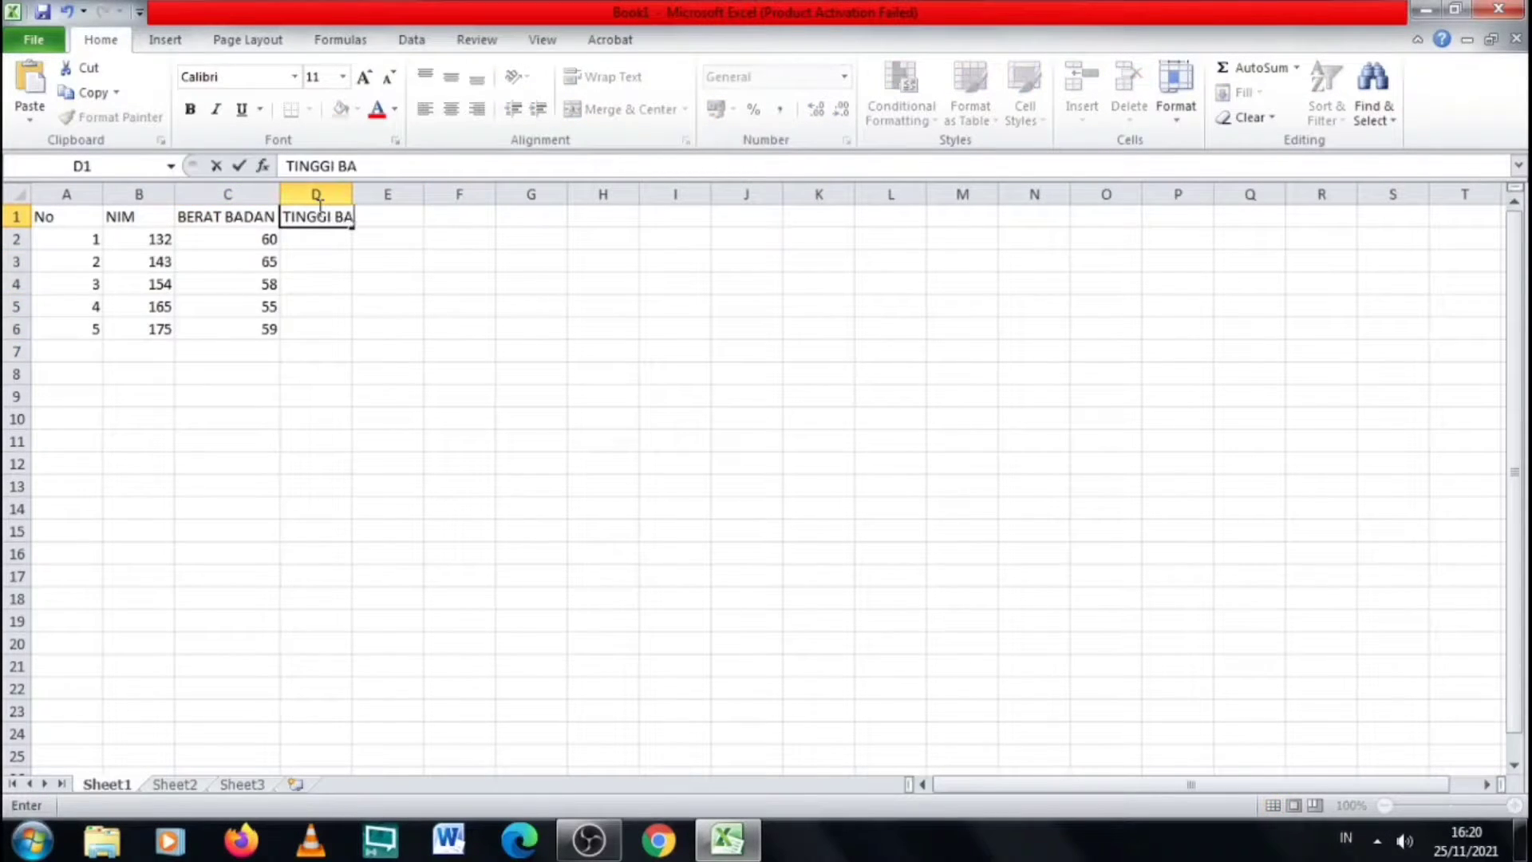
key("Return")
left_click_drag(352, 194, 387, 195)
Fill the TINGGI BADAN column with 160, 165, 170, 168 and 175 in cells D2 to D6
type("160")
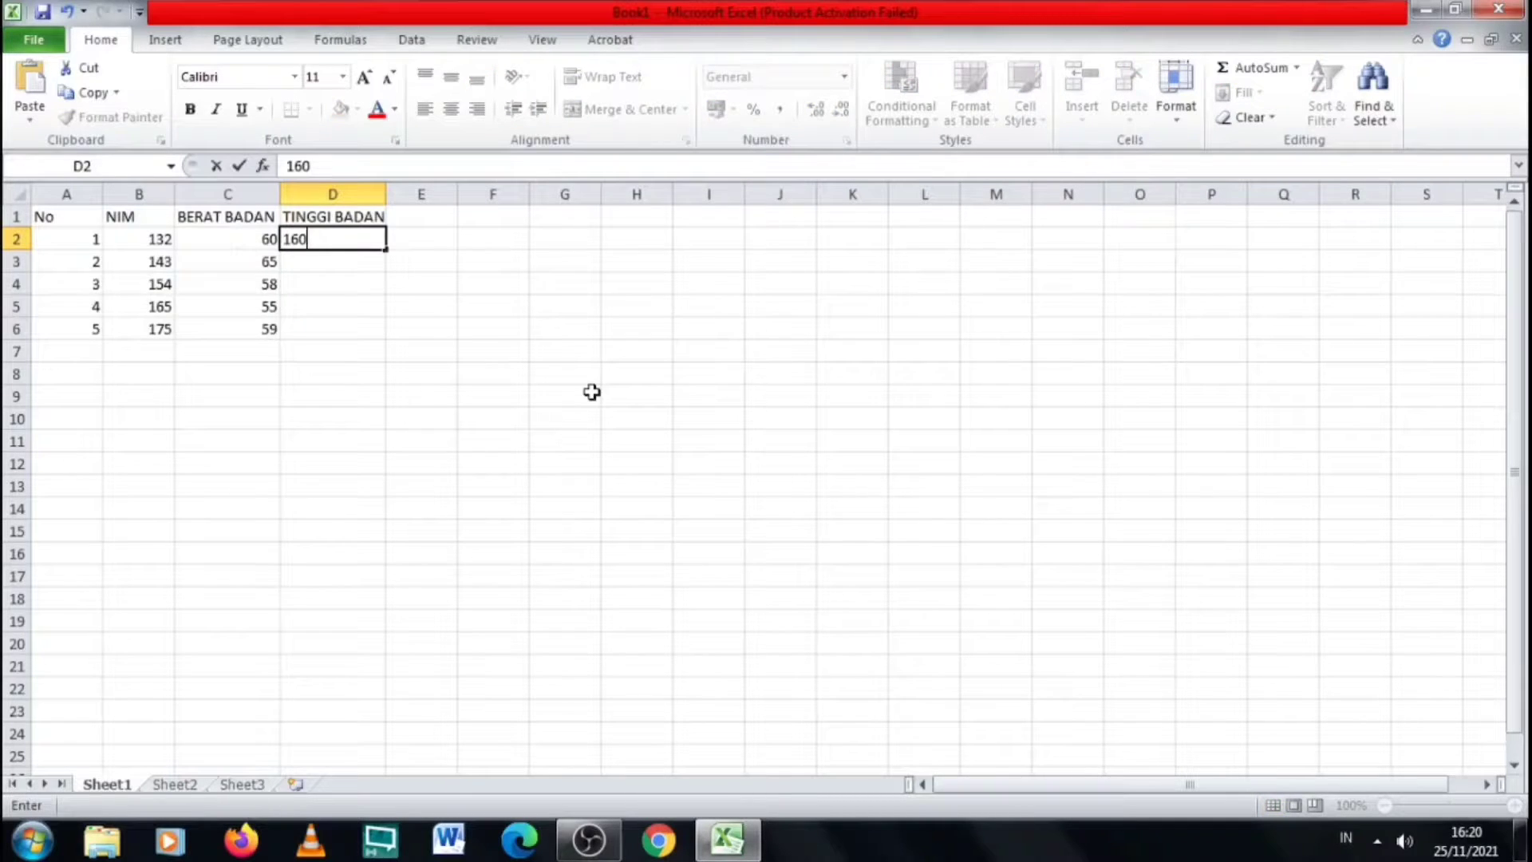
key("Return")
type("165")
key("Return")
type("170")
key("Return")
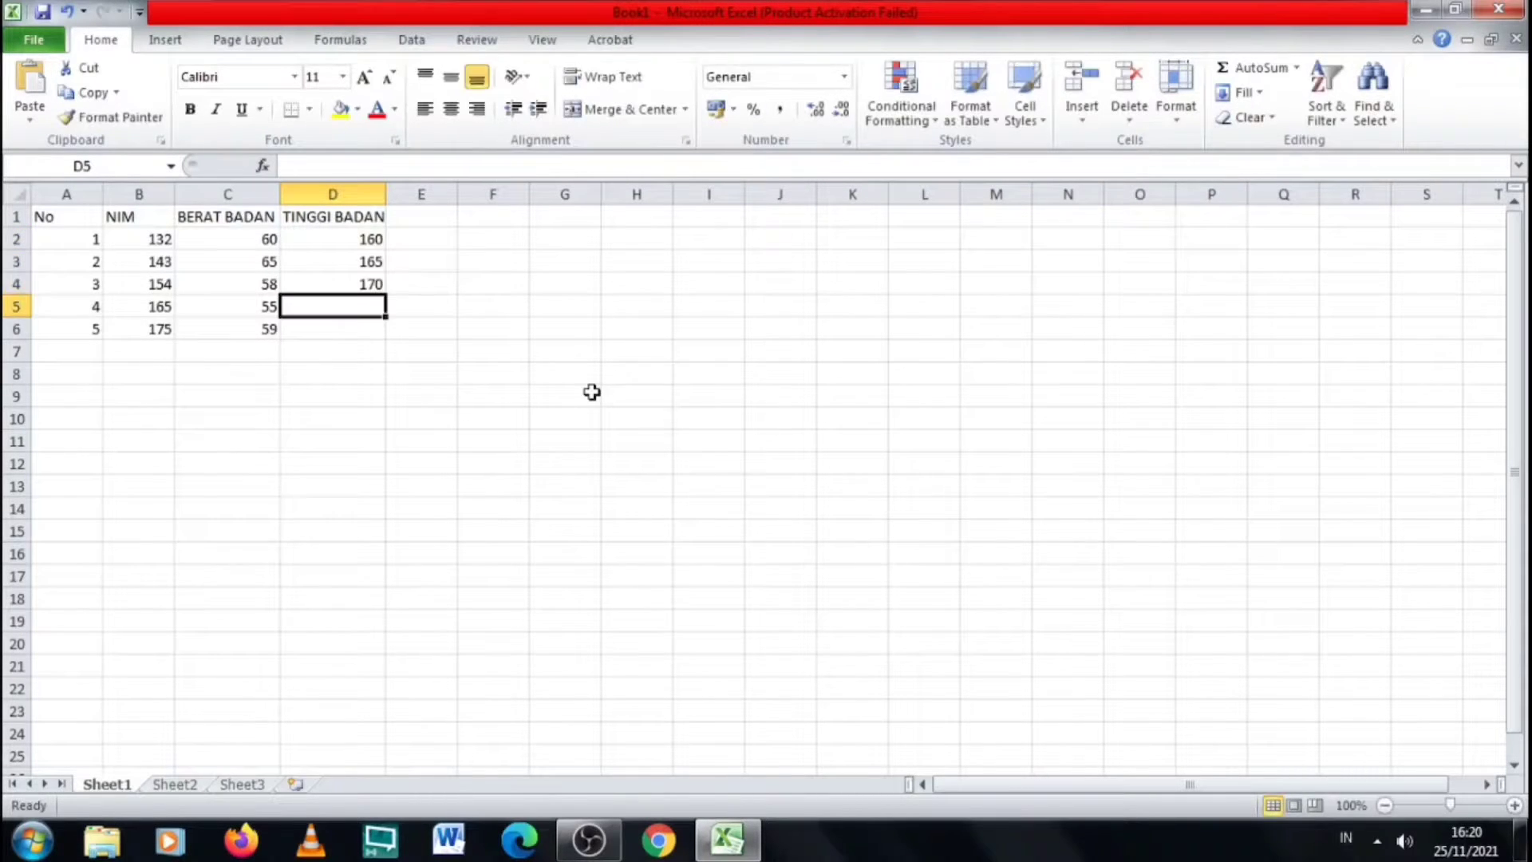
type("168")
key("Return")
type("175")
key("Return")
Enter the row label RATA-RATA in A7 and merge and center it across A7:B7
left_click(74, 352)
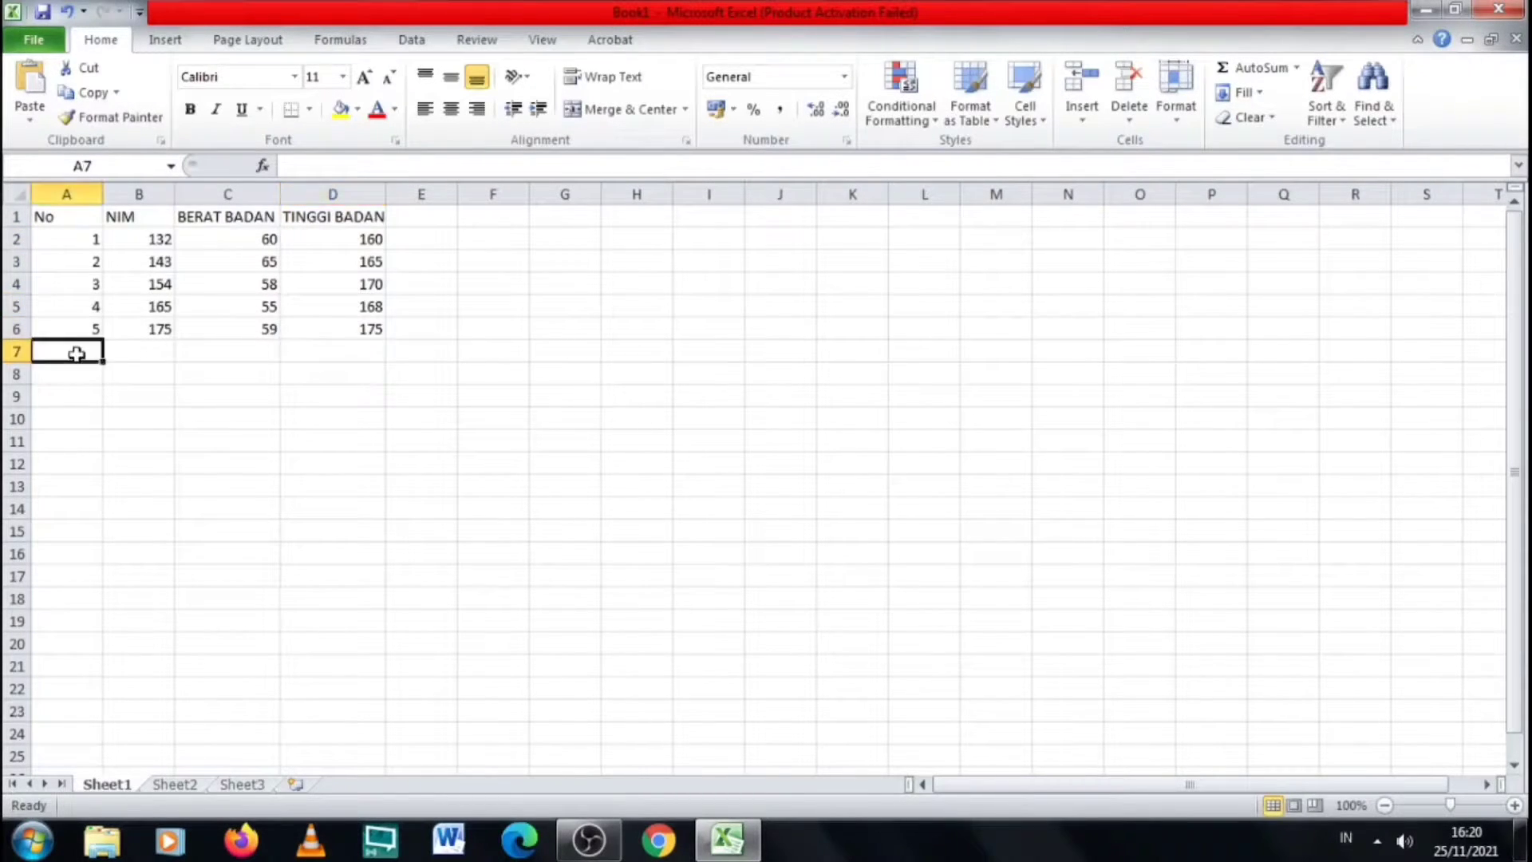
type("RATA-RATA")
key("Return")
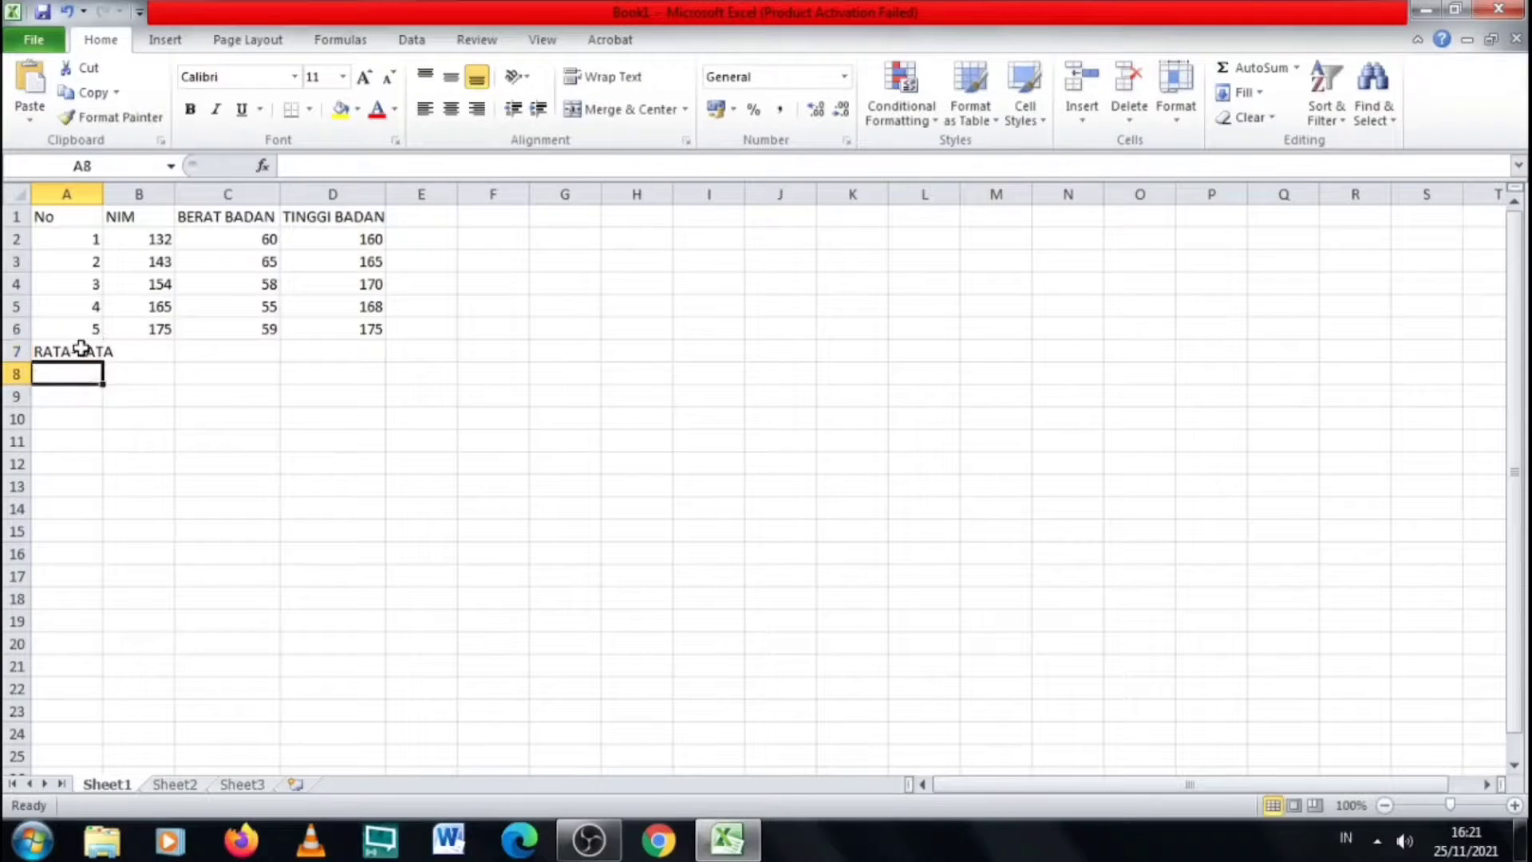
left_click(88, 351)
left_click_drag(104, 360, 139, 352)
left_click(625, 108)
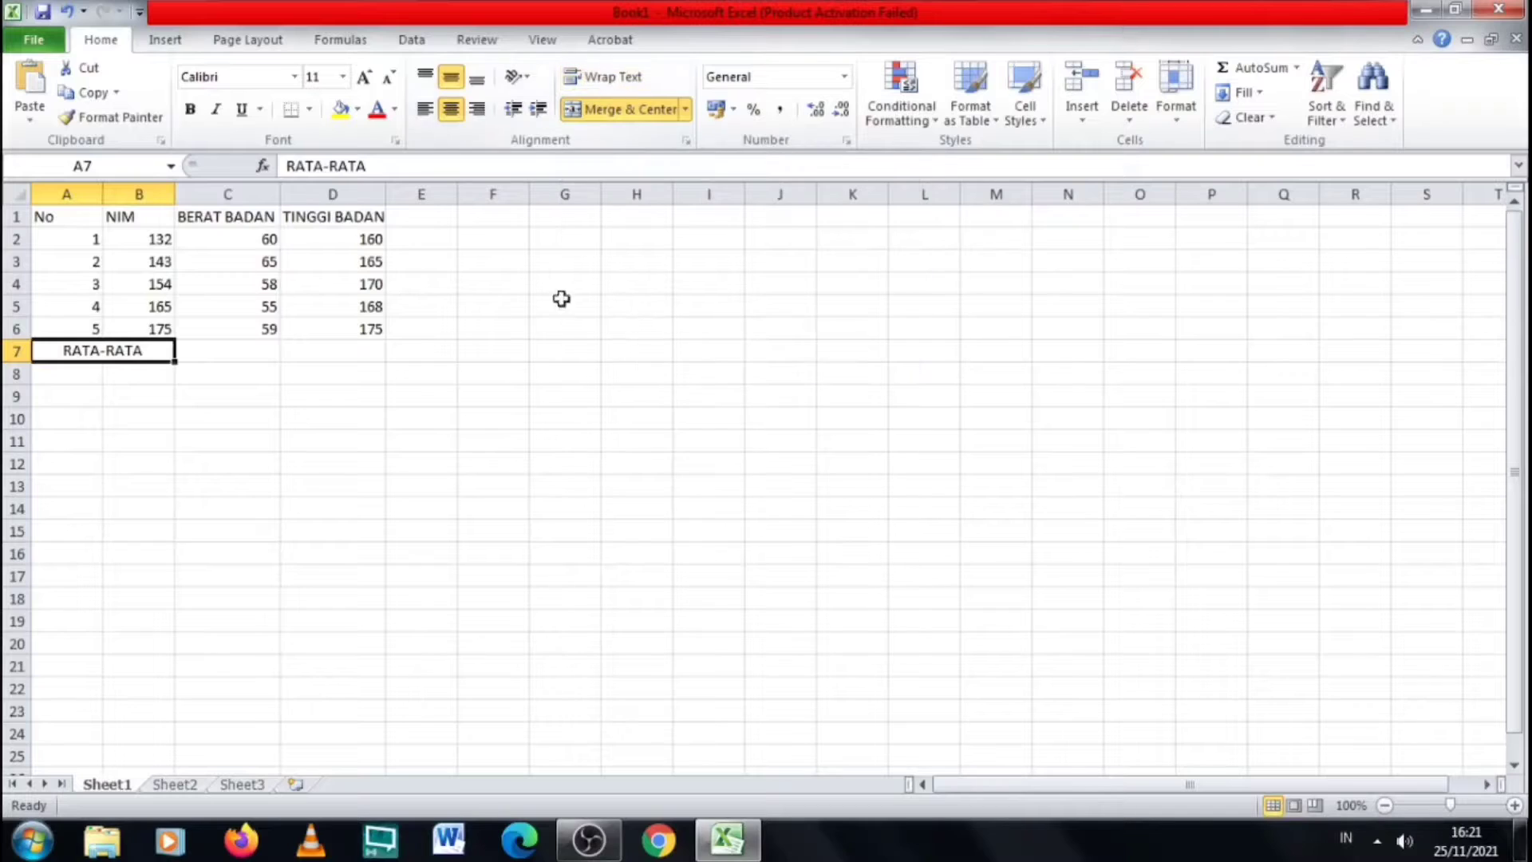
Apply all borders to the table range A1:D7
left_click(64, 211)
left_click_drag(64, 212, 365, 349)
left_click(309, 110)
left_click(344, 289)
left_click(311, 443)
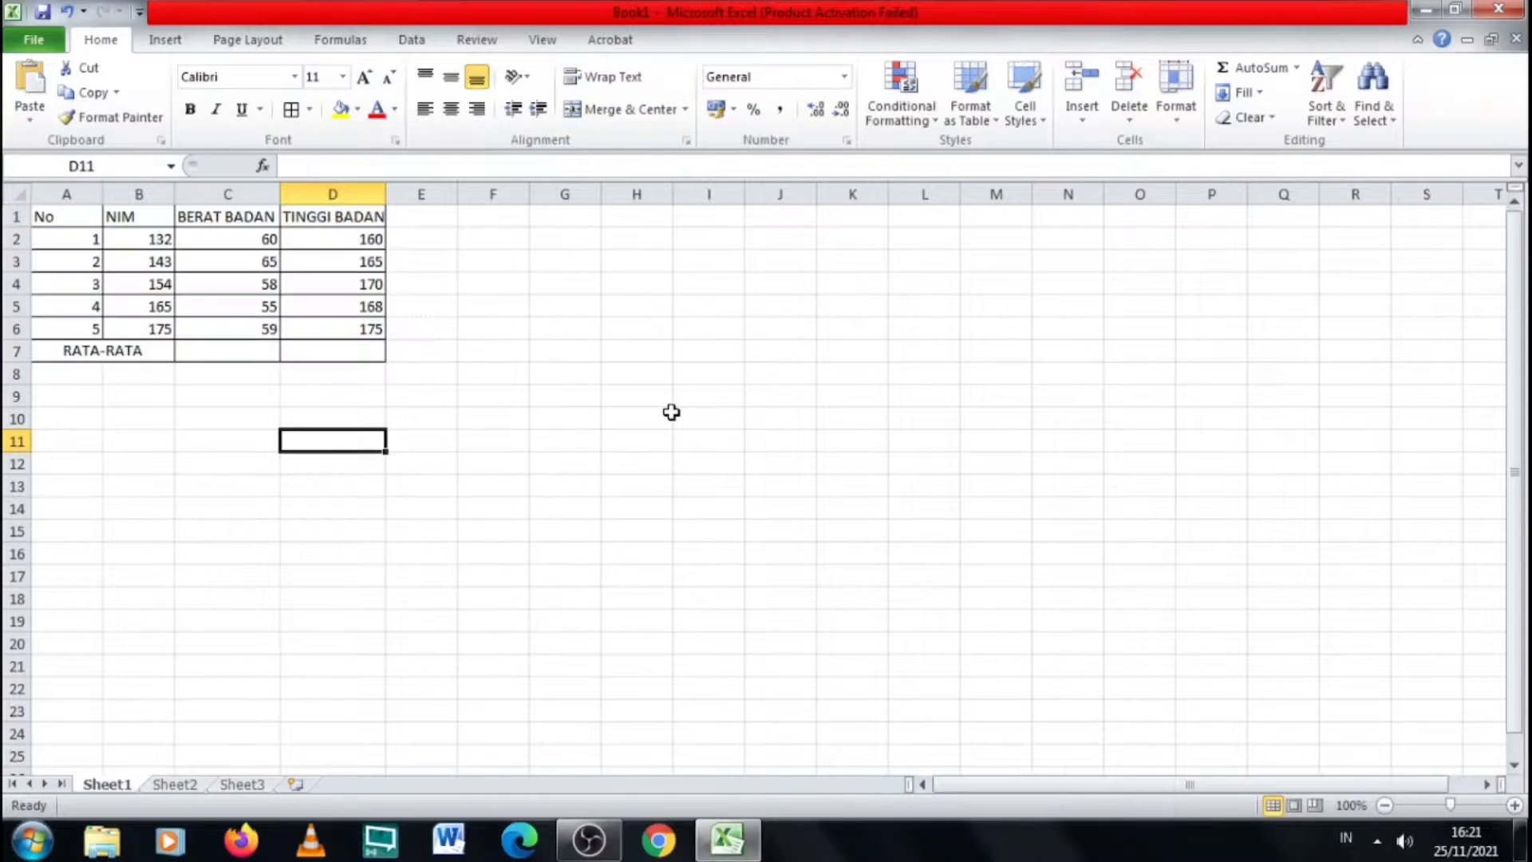
Calculate the average BERAT BADAN in C7 with the formula =AVERAGE(C2:C6)
left_click(228, 351)
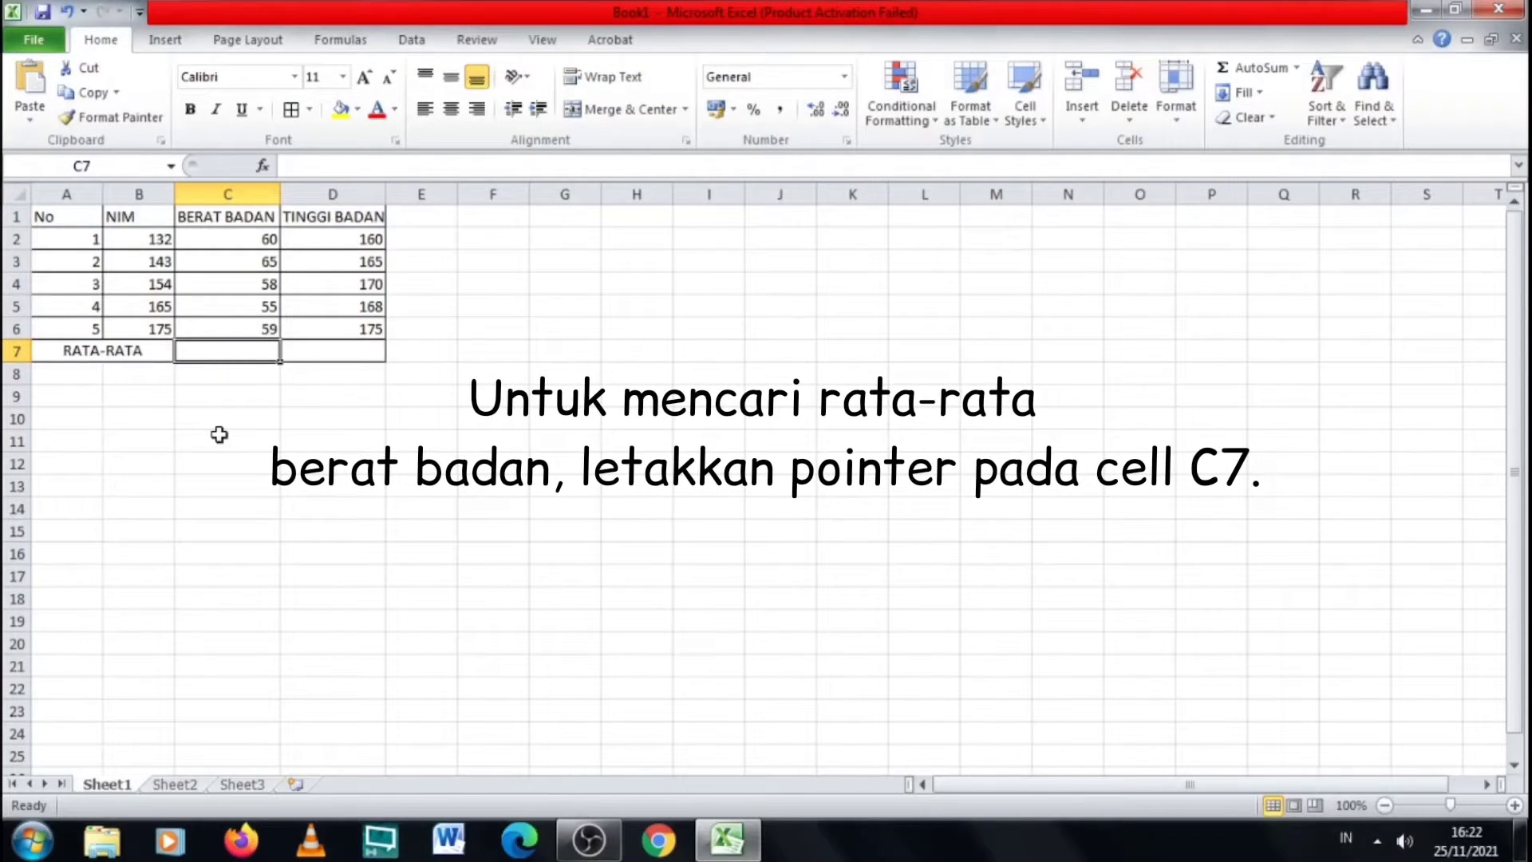
type("=")
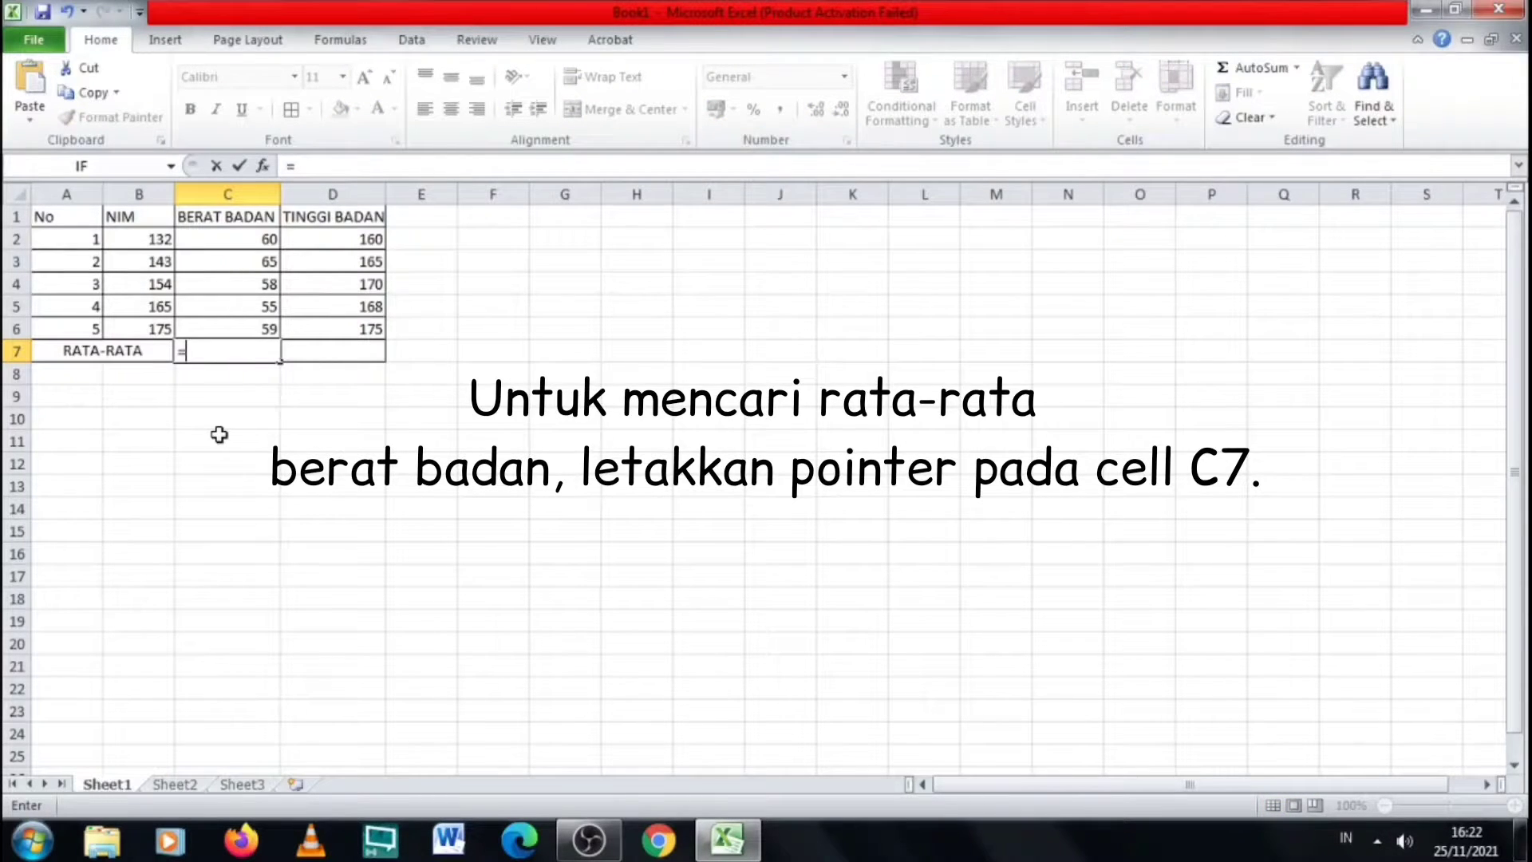
type("AV")
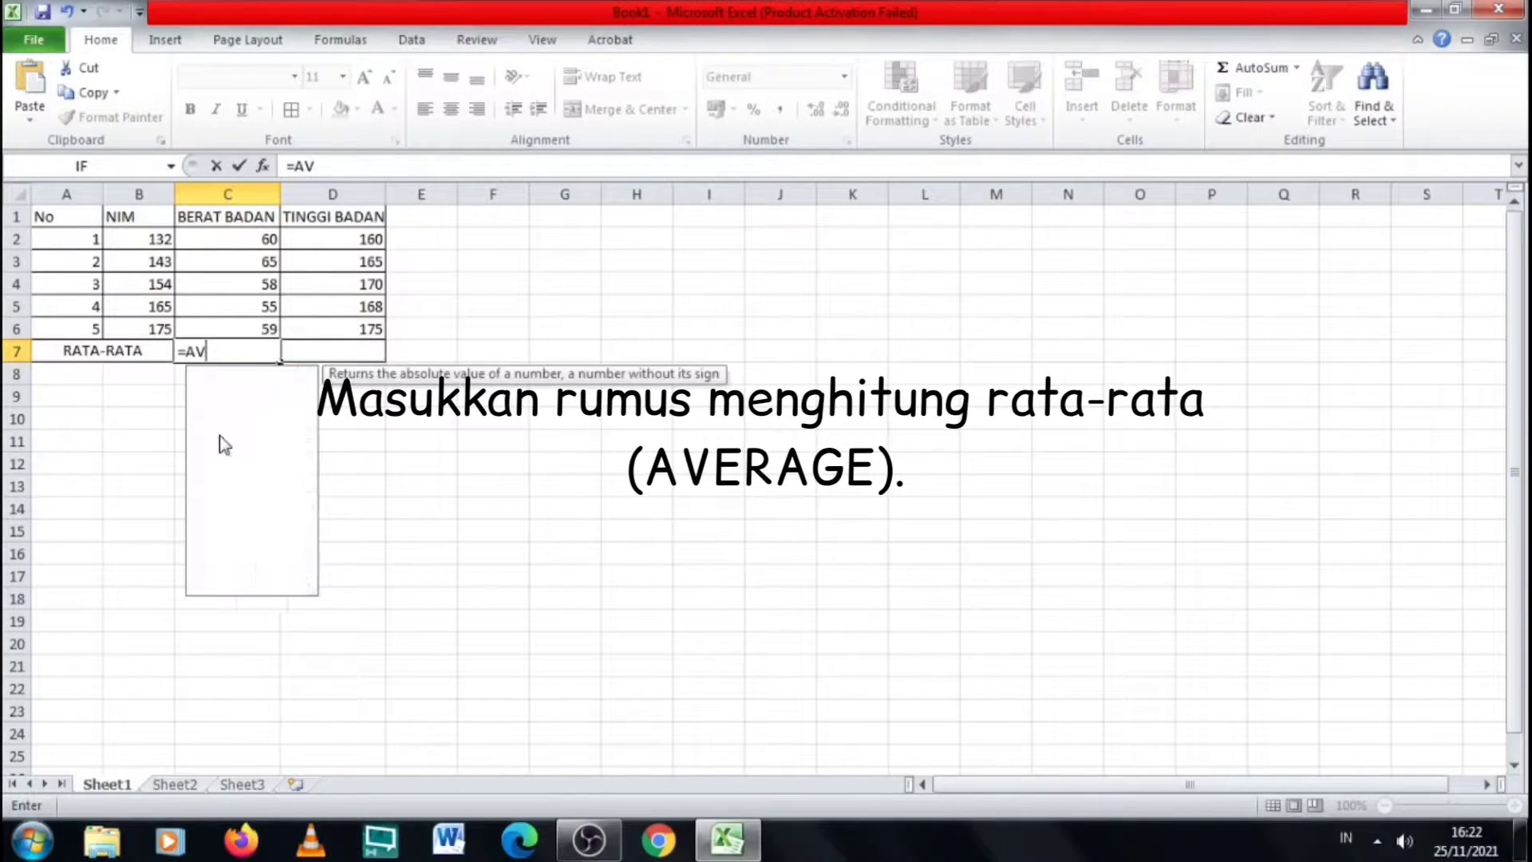
type("ERAGE")
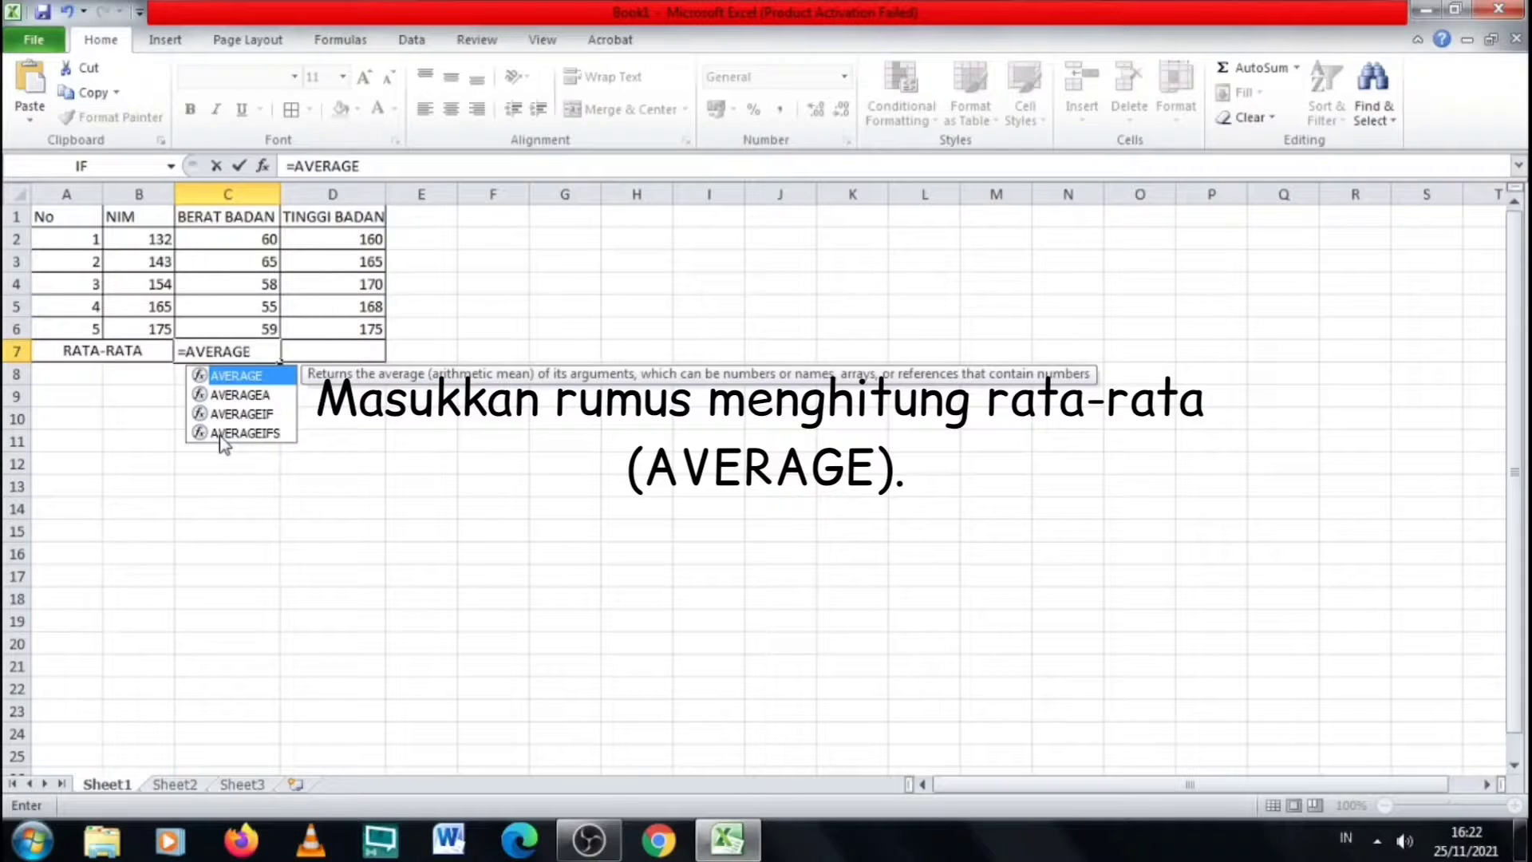
type("(")
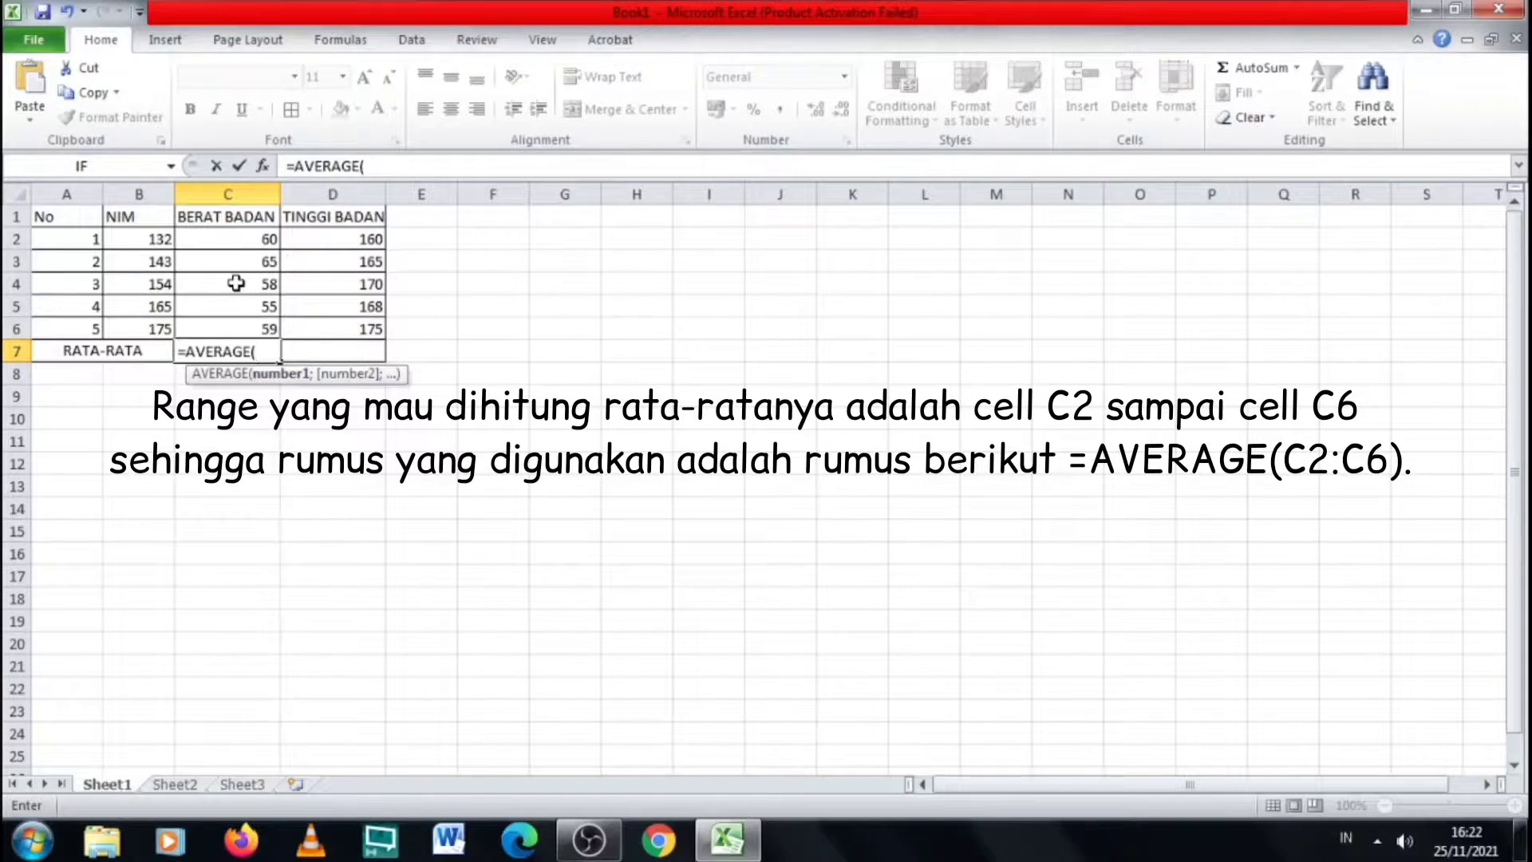
left_click_drag(252, 238, 264, 328)
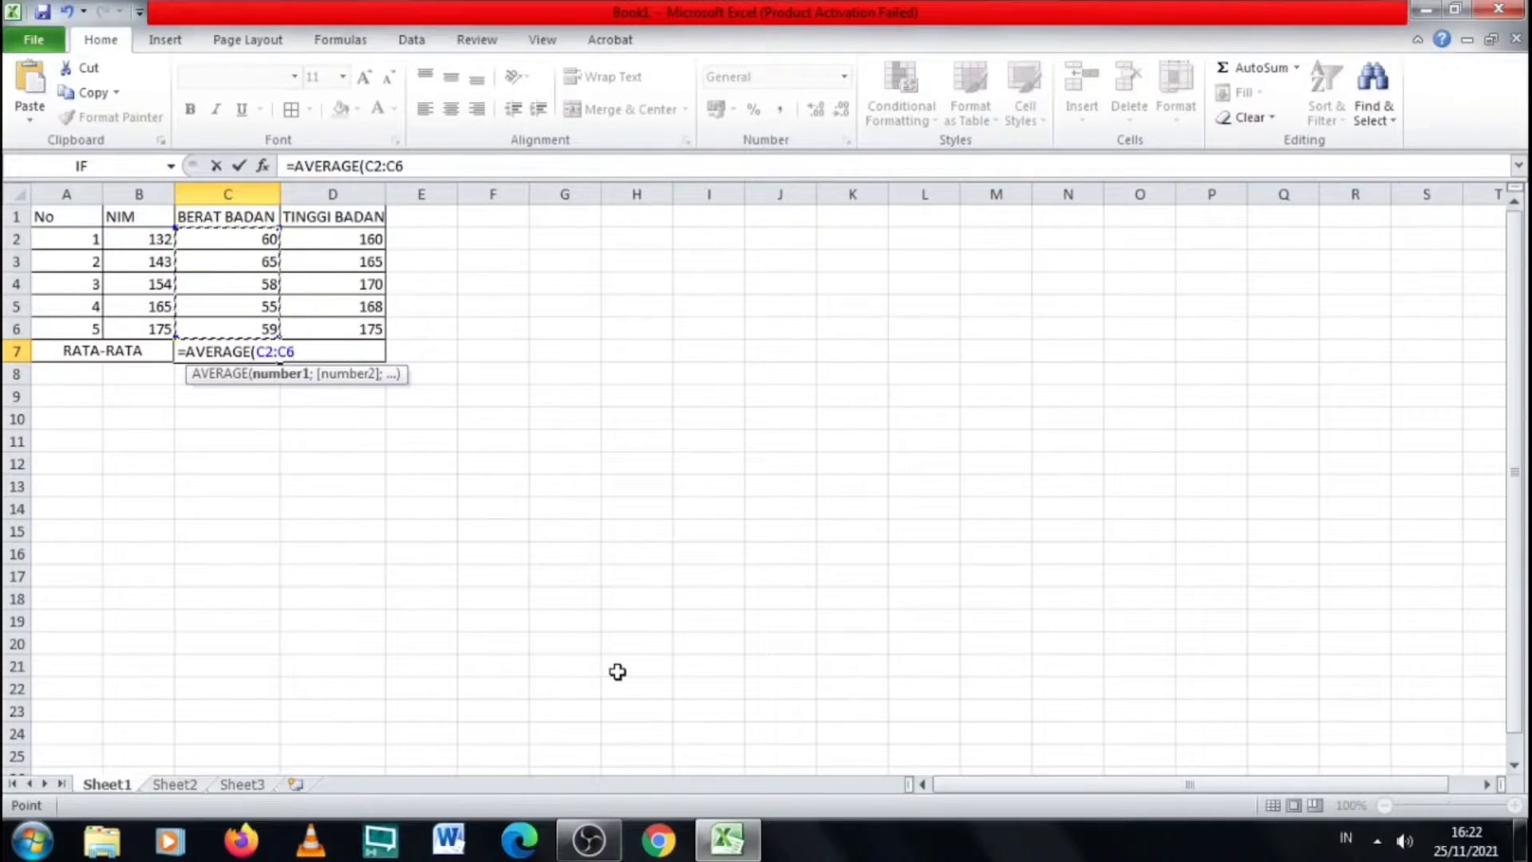
type(")")
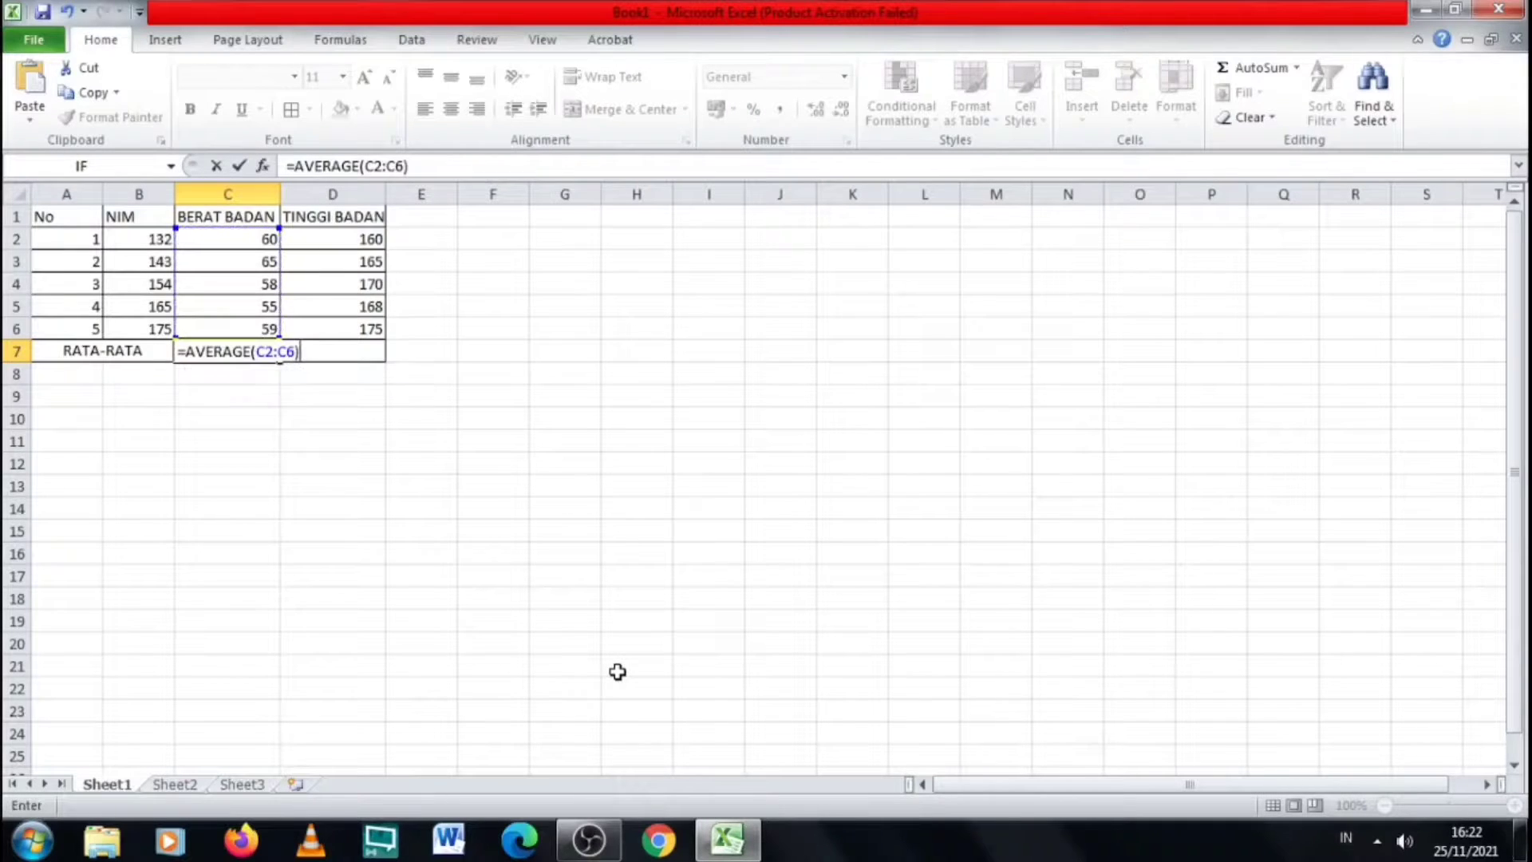
key("Return")
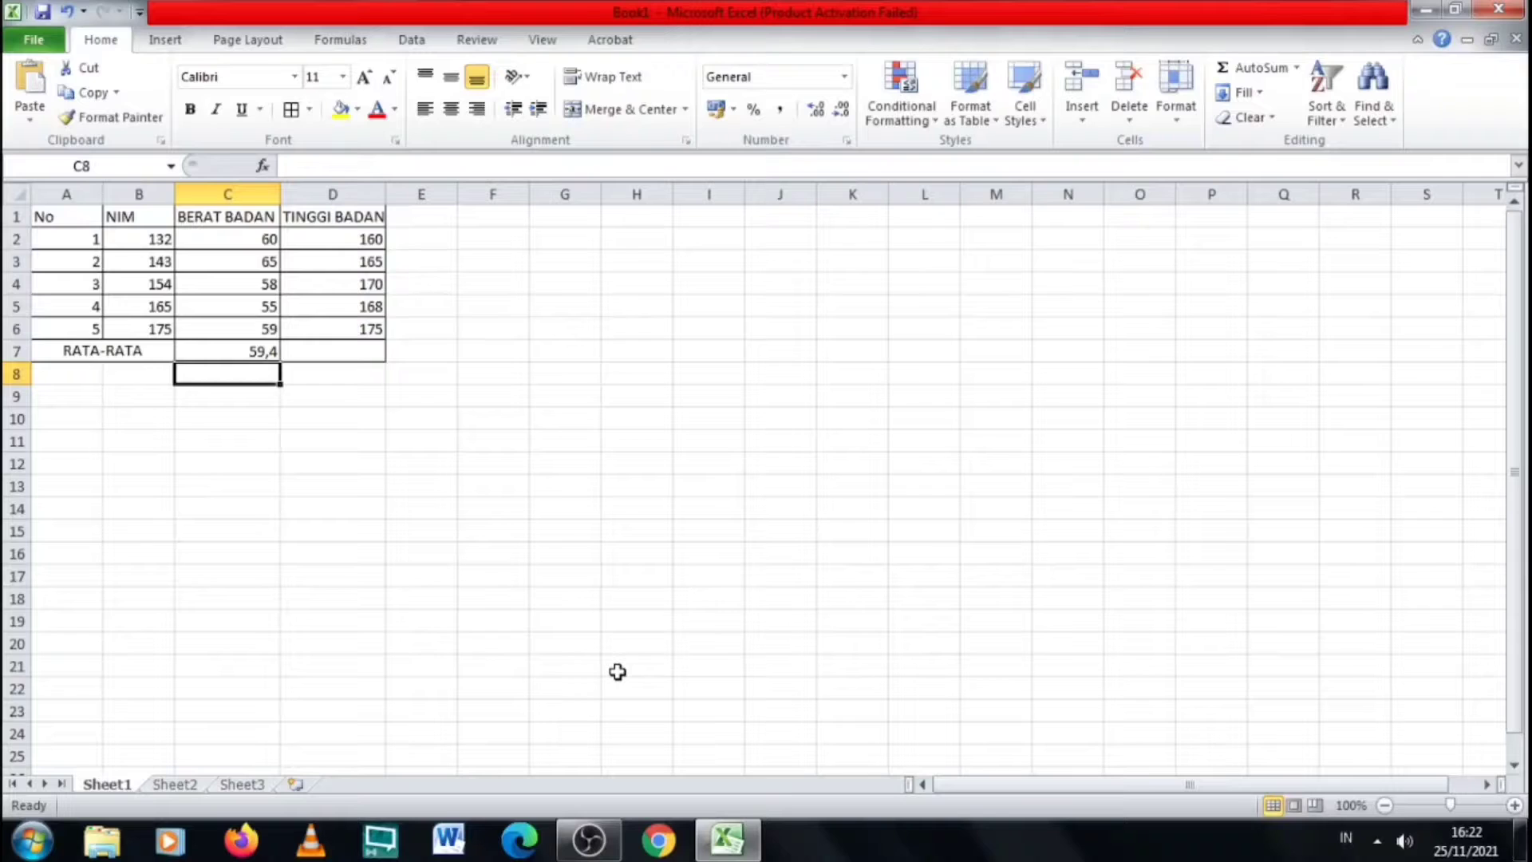
Calculate the average TINGGI BADAN in D7 with the formula =AVERAGE(D2:D6)
left_click(356, 350)
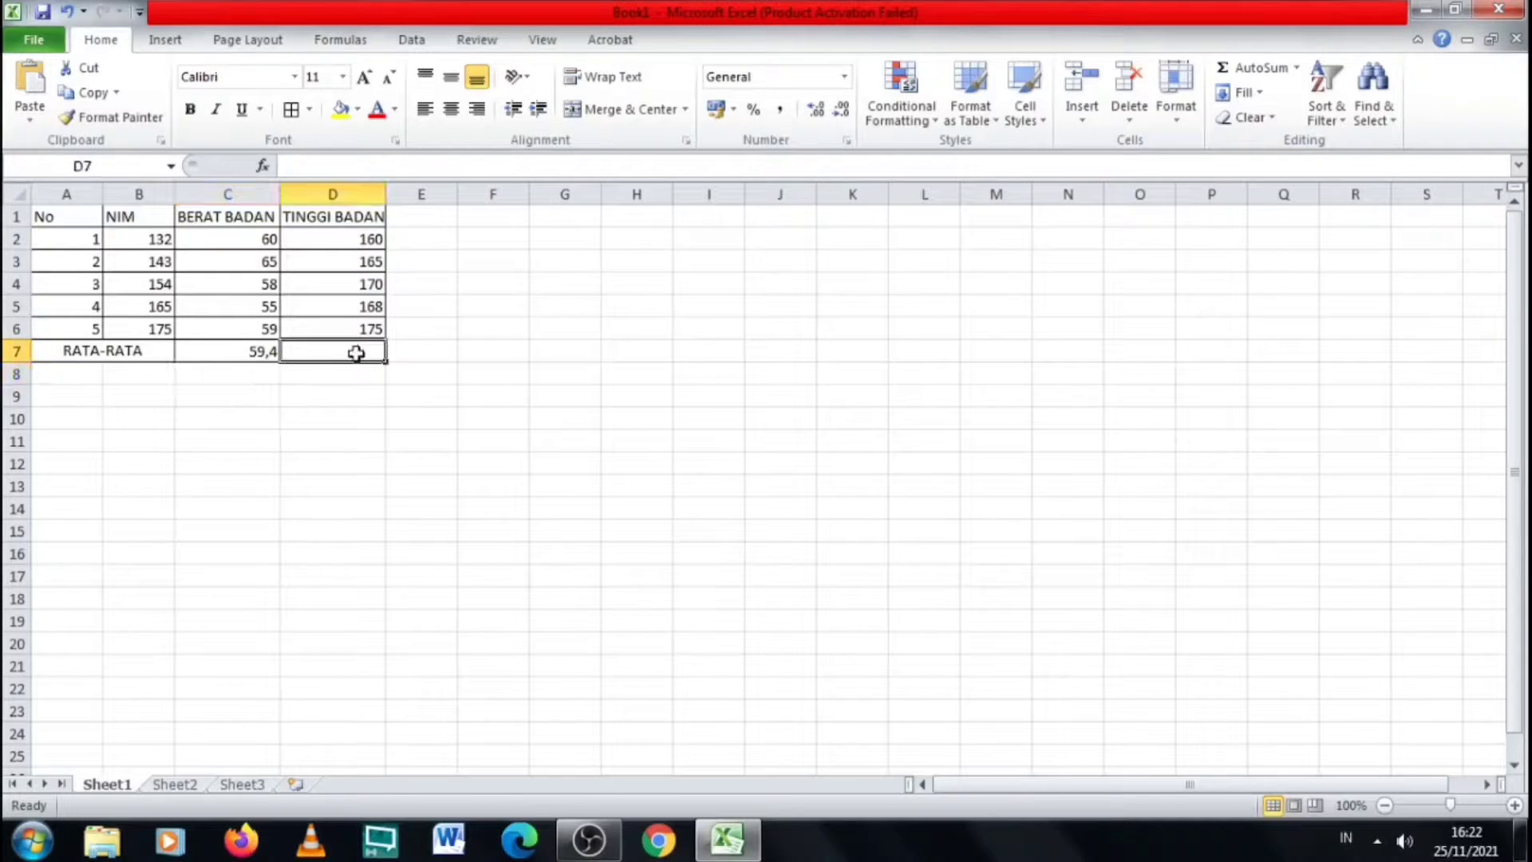
type("=")
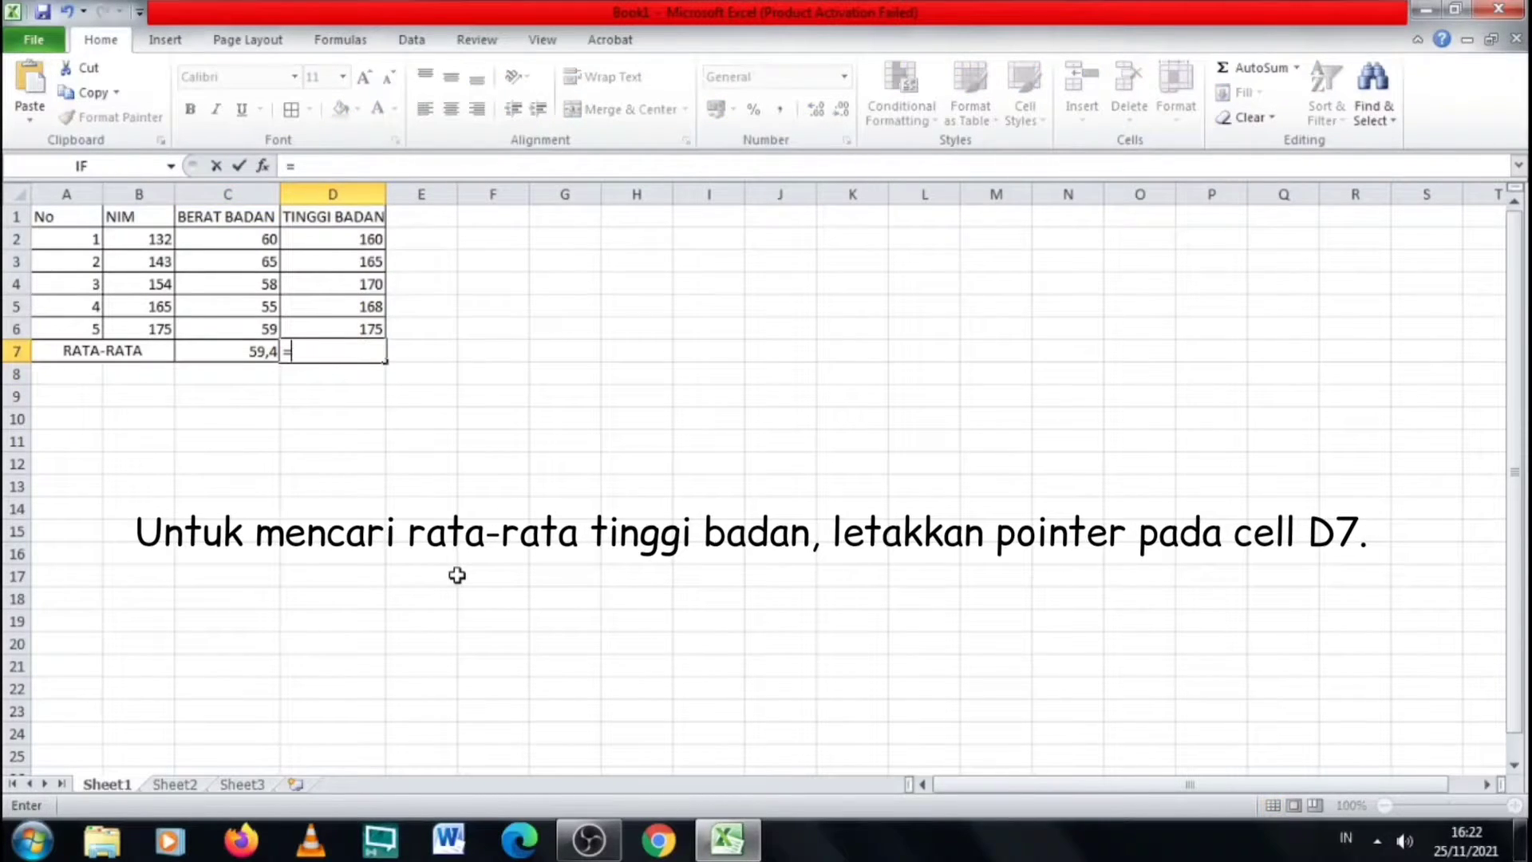
type("AVE")
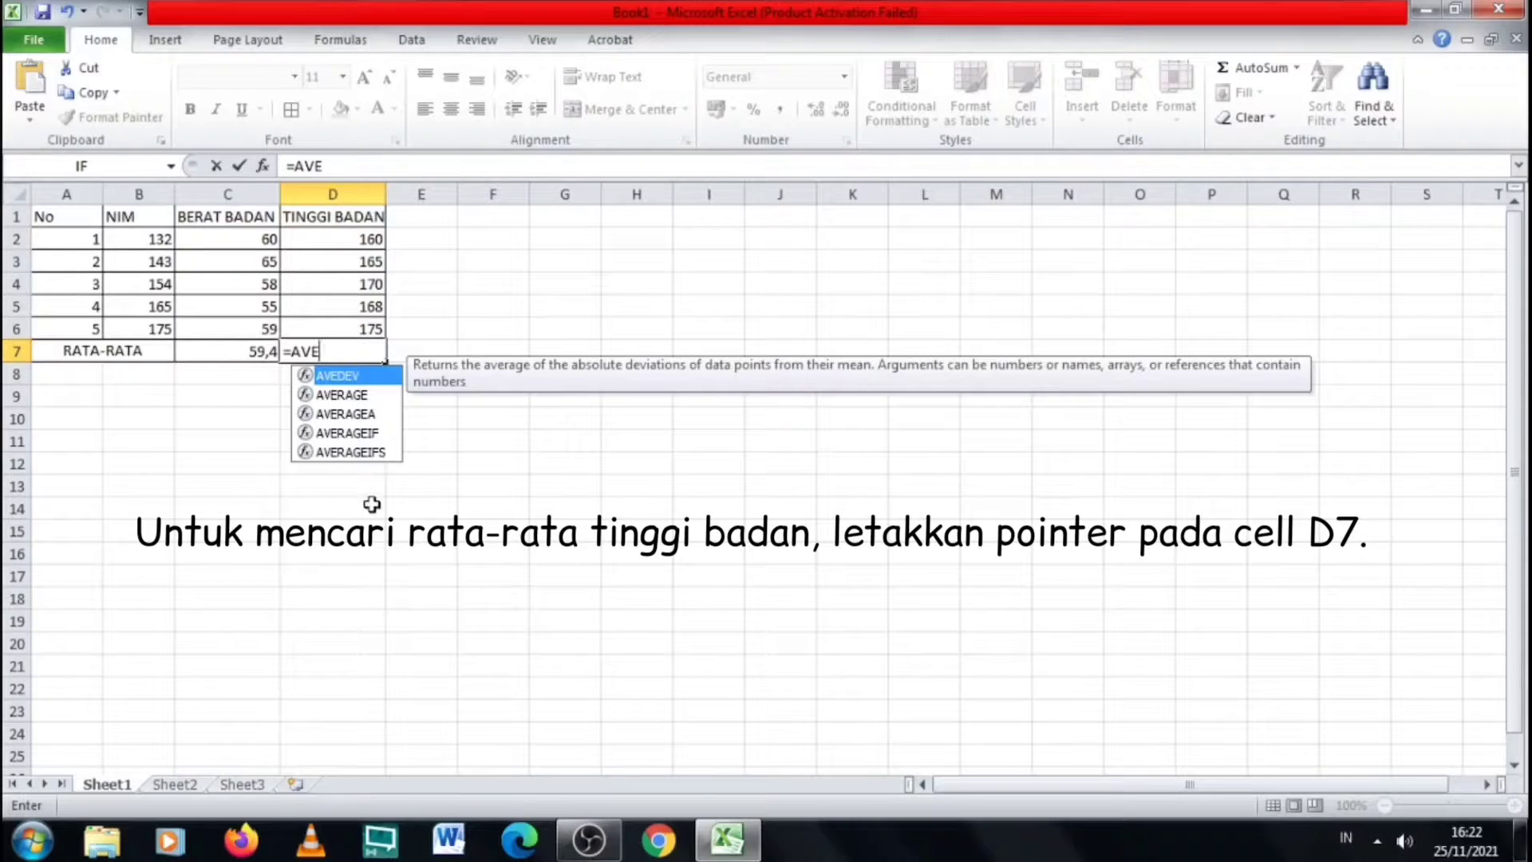
double_click(349, 394)
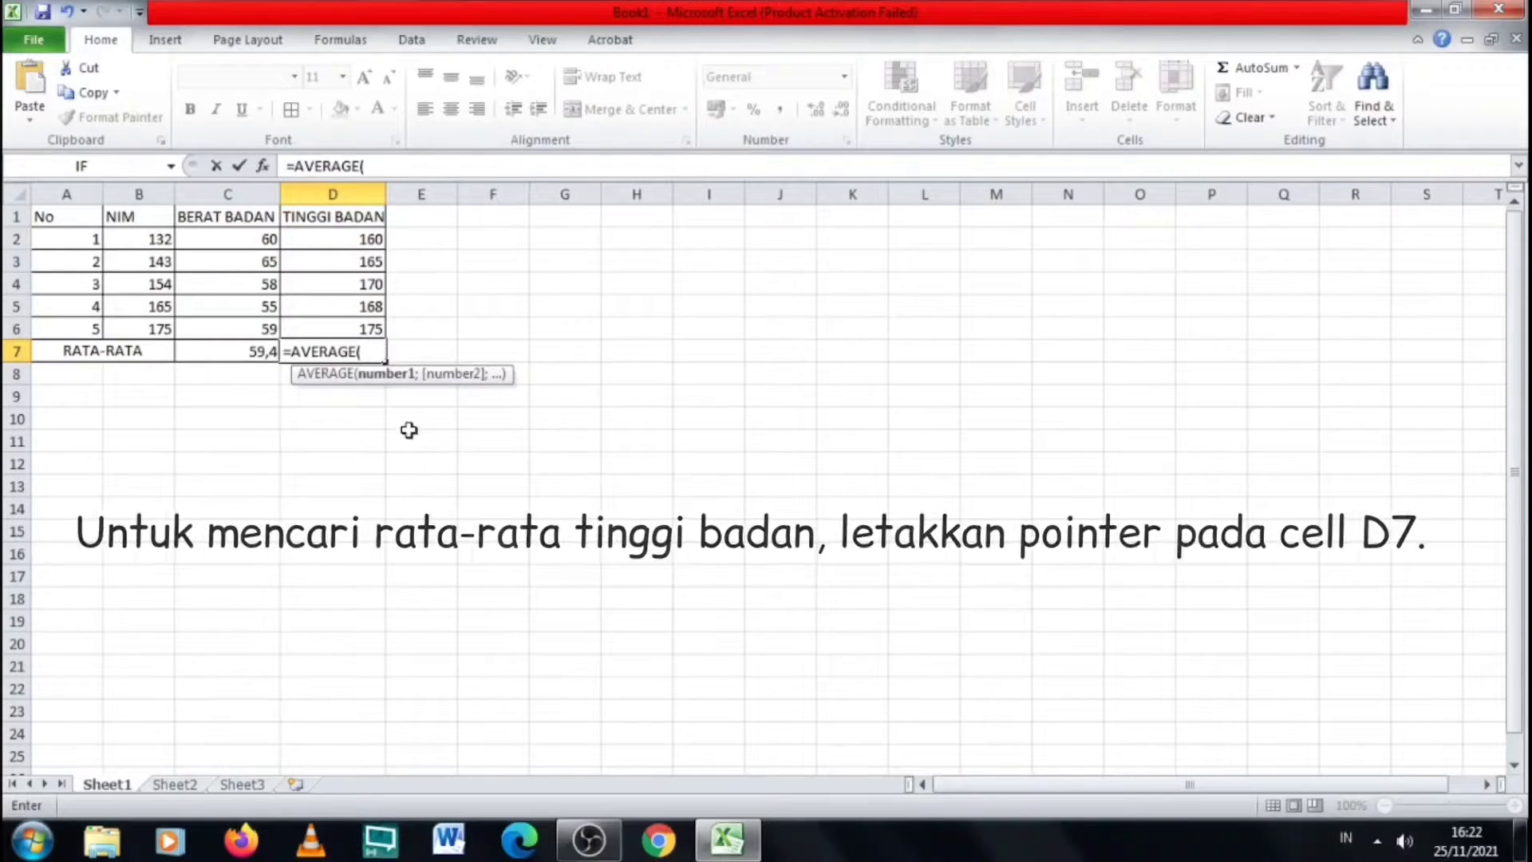
left_click(356, 237)
left_click_drag(356, 237, 414, 331)
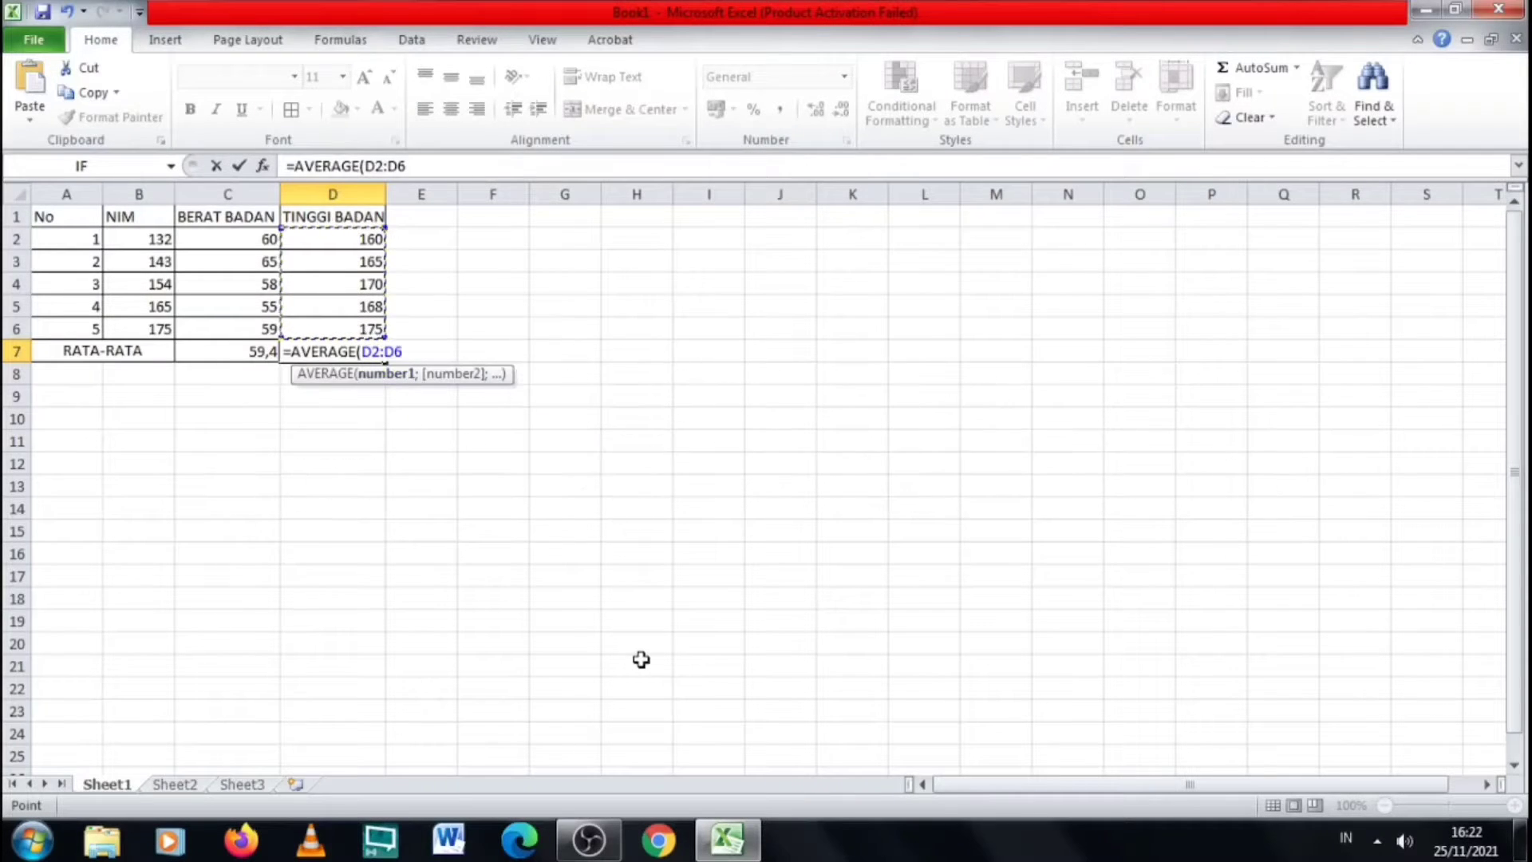
type(")")
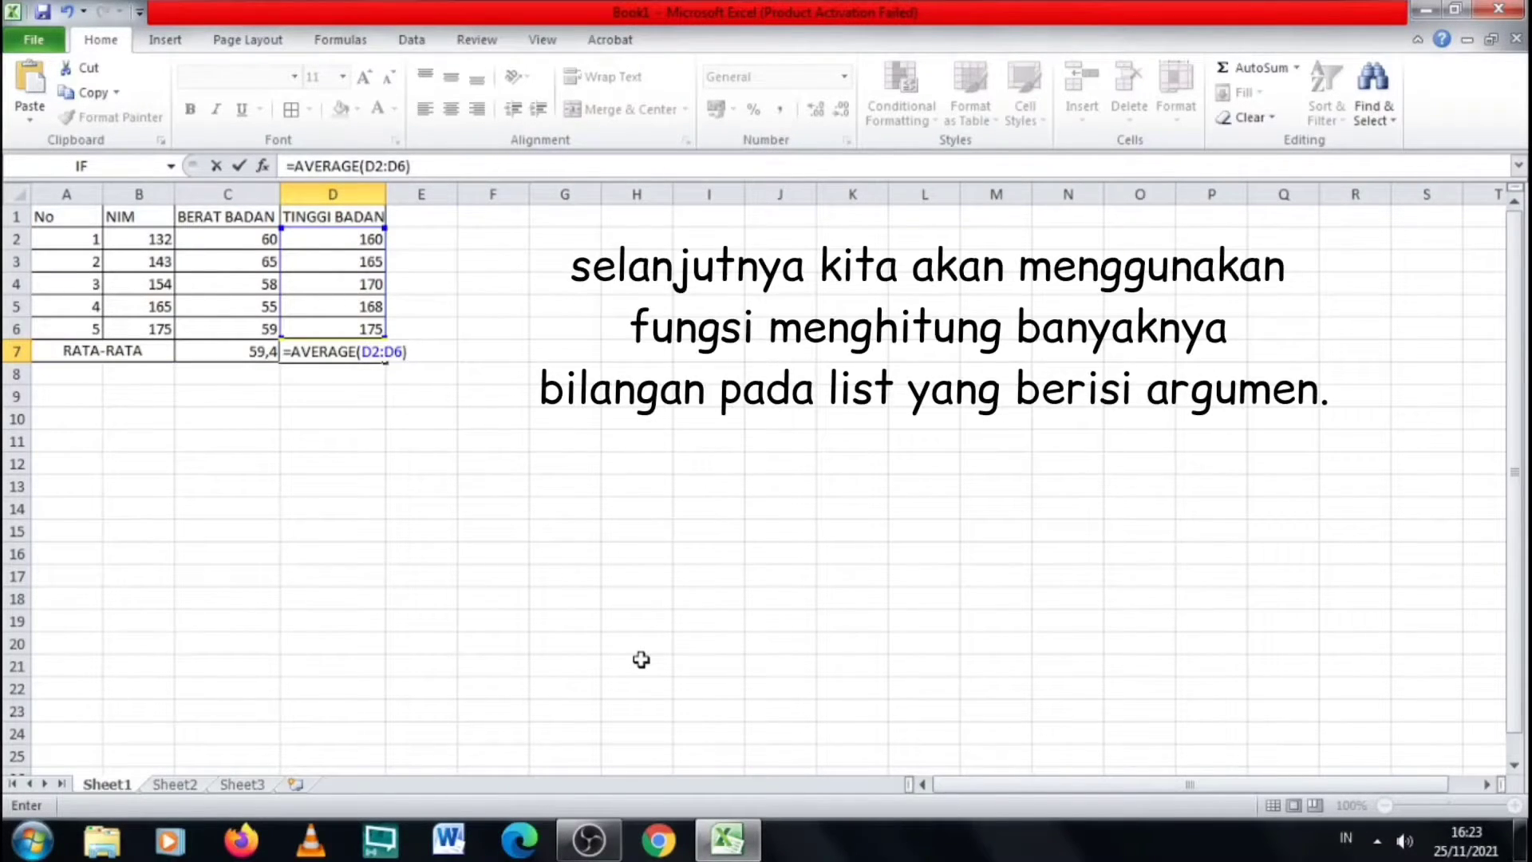
key("Return")
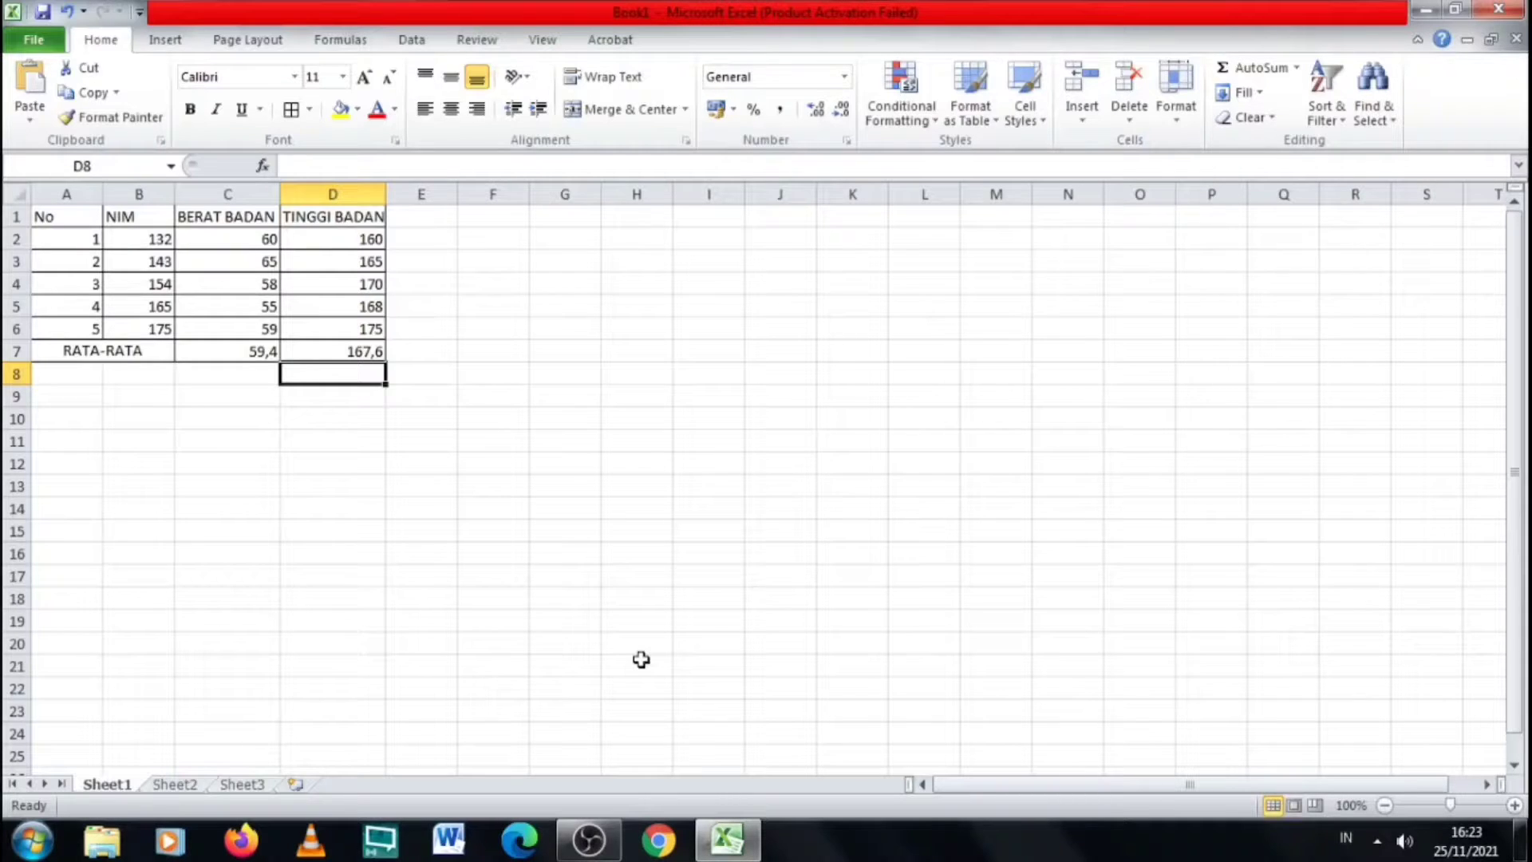
Merge A8:B9 into one centered, text-wrapped cell labelled JUMLAH DATA > 75, and narrow columns A and B
left_click(57, 373)
left_click_drag(69, 372, 140, 397)
left_click(627, 110)
type("JUMLAH")
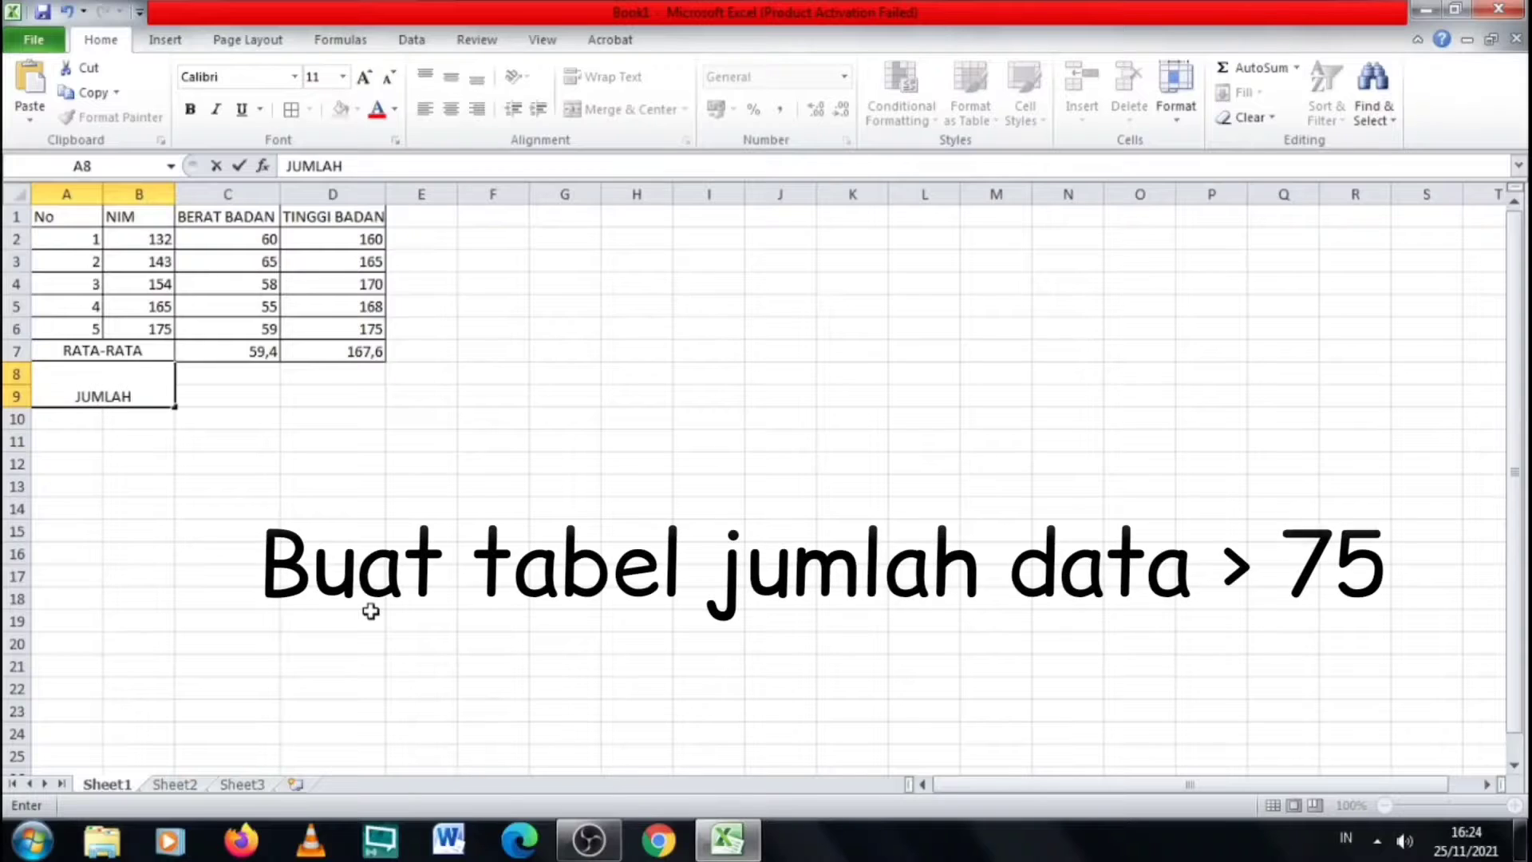
type(" DATA > 75")
key("ctrl+Return")
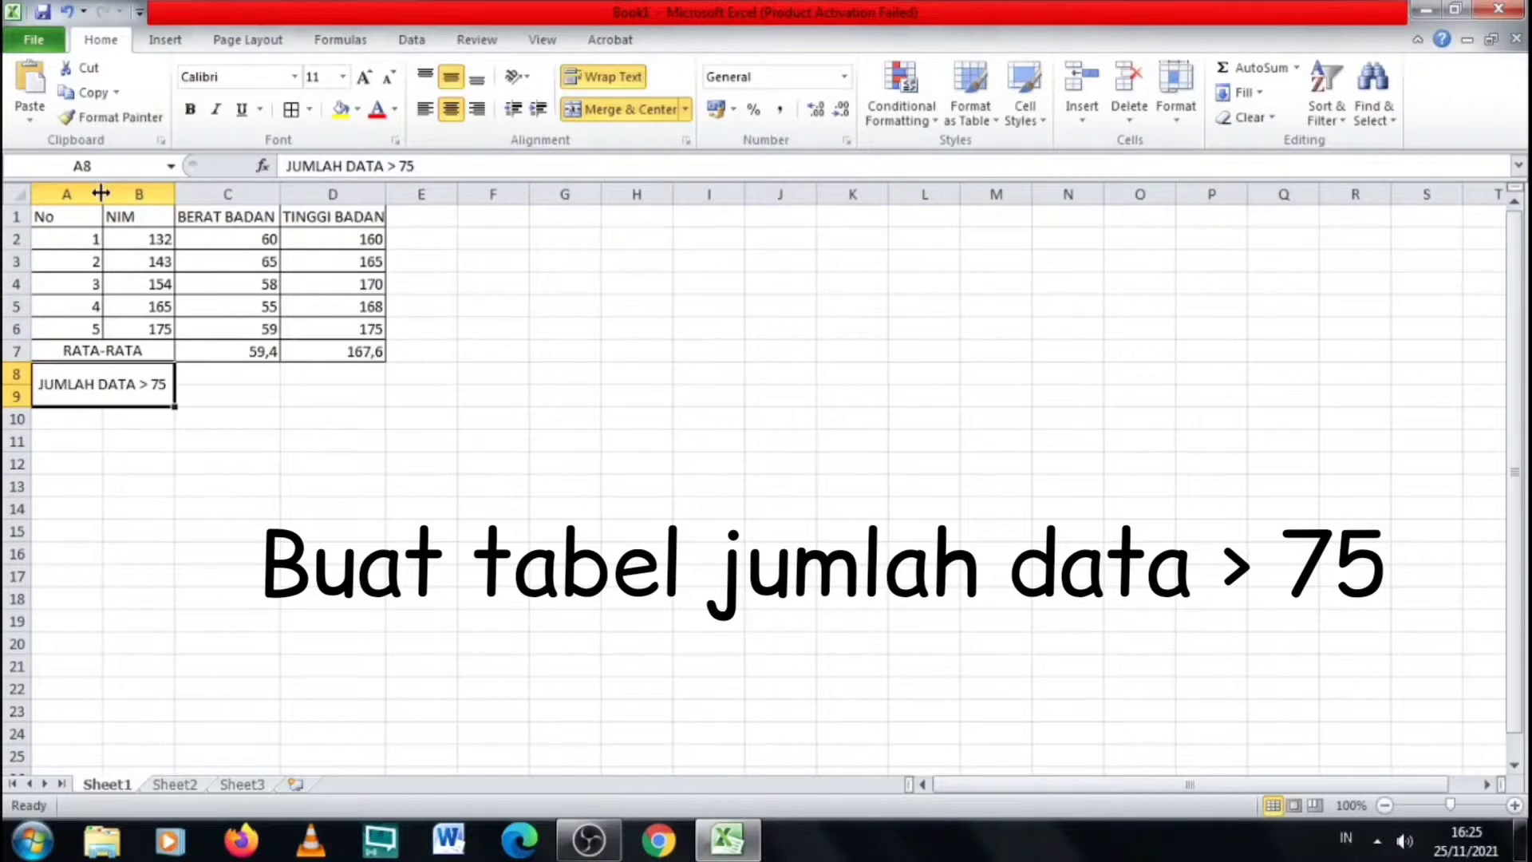
mouse_move(101, 194)
left_mouse_down()
mouse_move(68, 195)
mouse_move(127, 195)
left_mouse_up()
Try to apply borders to the JUMLAH DATA > 75 rows in A8:D9
left_click(175, 375)
left_click_drag(91, 376, 275, 378)
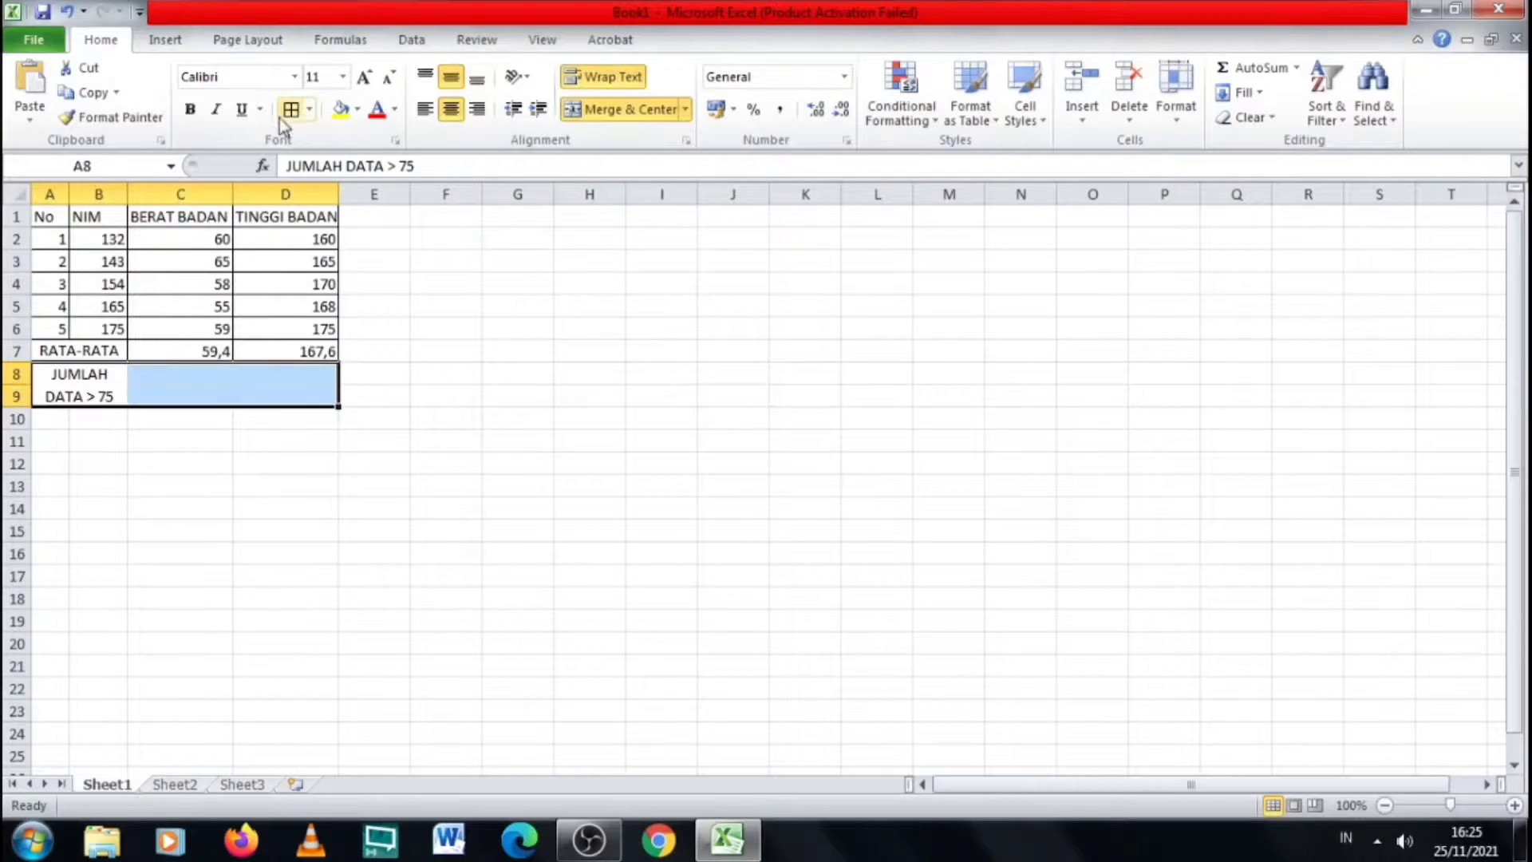
left_click(286, 115)
left_click(479, 551)
left_click(67, 12)
left_click(201, 465)
left_click(161, 389)
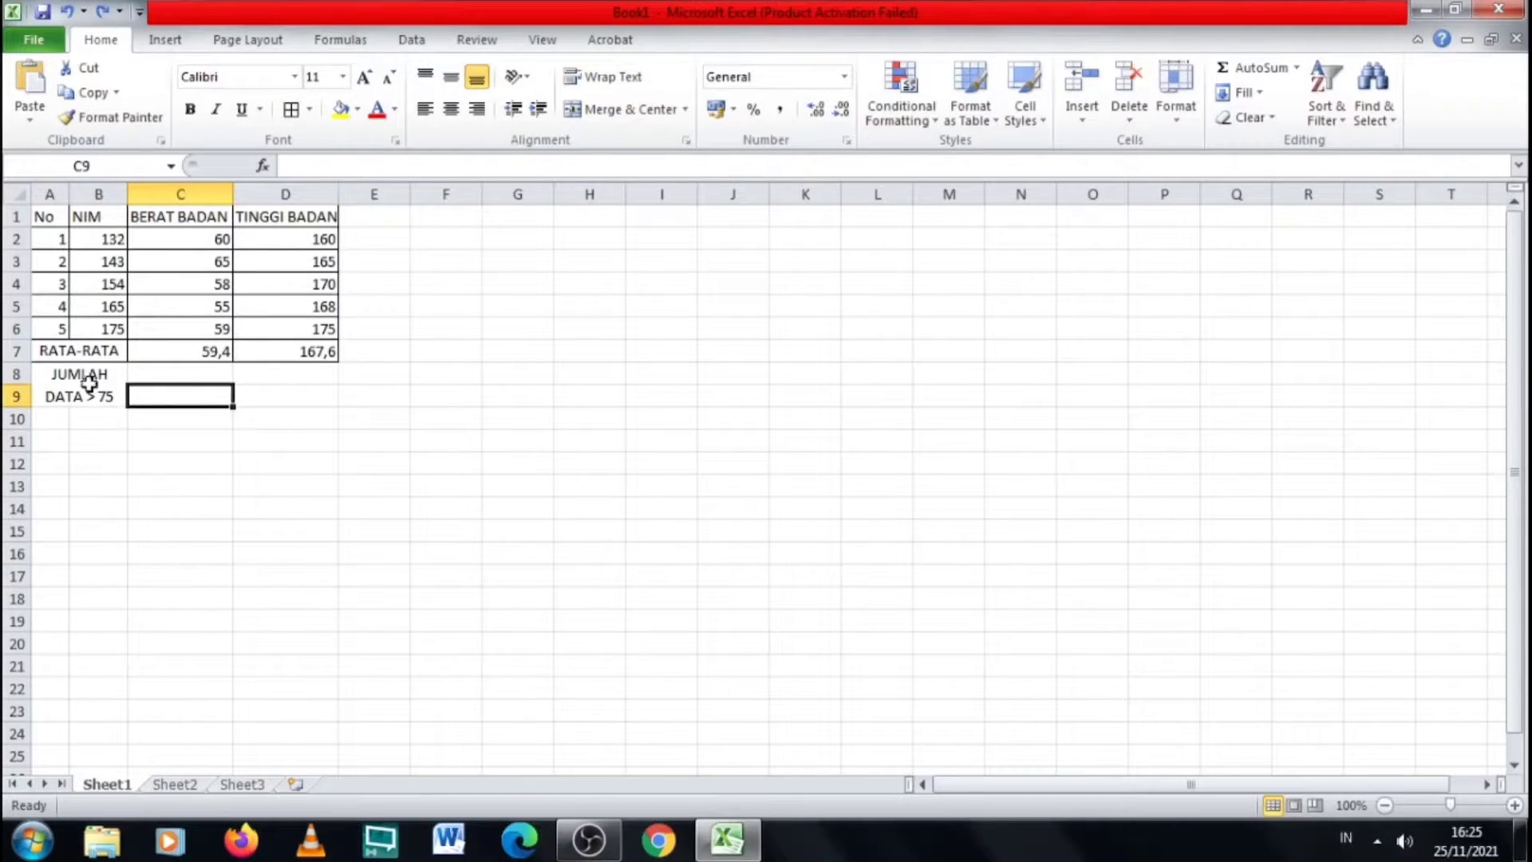
Merge and center C8:C9 and D8:D9 into one cell each beside the JUMLAH DATA > 75 label
left_click(89, 385)
left_click(193, 378)
left_click_drag(175, 375, 177, 396)
left_click(624, 109)
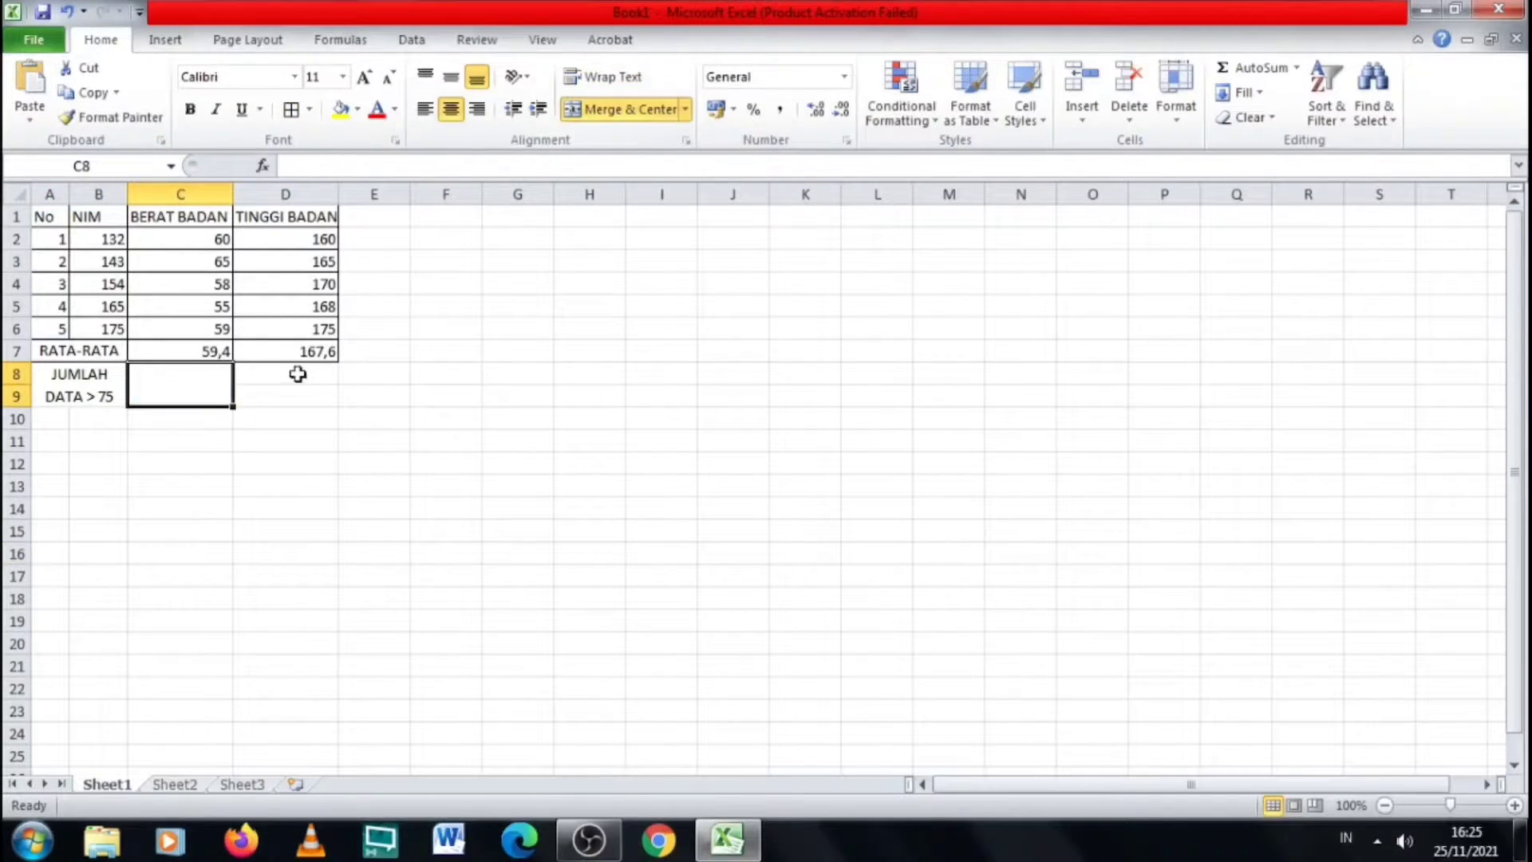
left_click(295, 374)
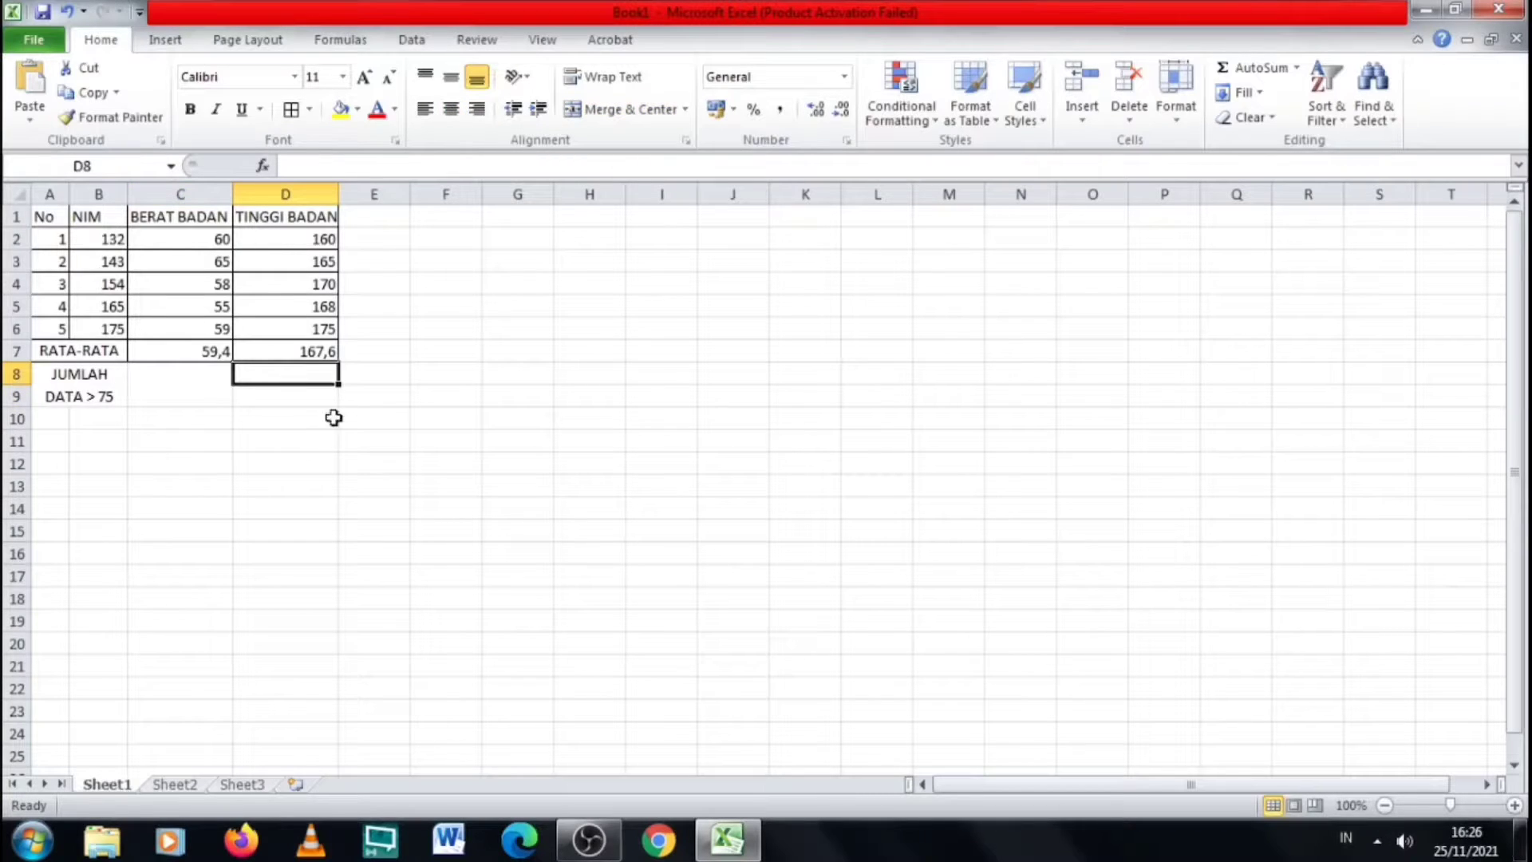
left_click_drag(297, 376, 298, 396)
left_click(608, 113)
Apply borders to the JUMLAH DATA > 75 rows in A8:D9
left_click_drag(89, 385, 277, 396)
left_click(291, 110)
left_click(457, 371)
Count the BERAT BADAN values above 75 in merged cell C8 with the formula =COUNTIF(C2:C6;">75")
double_click(190, 386)
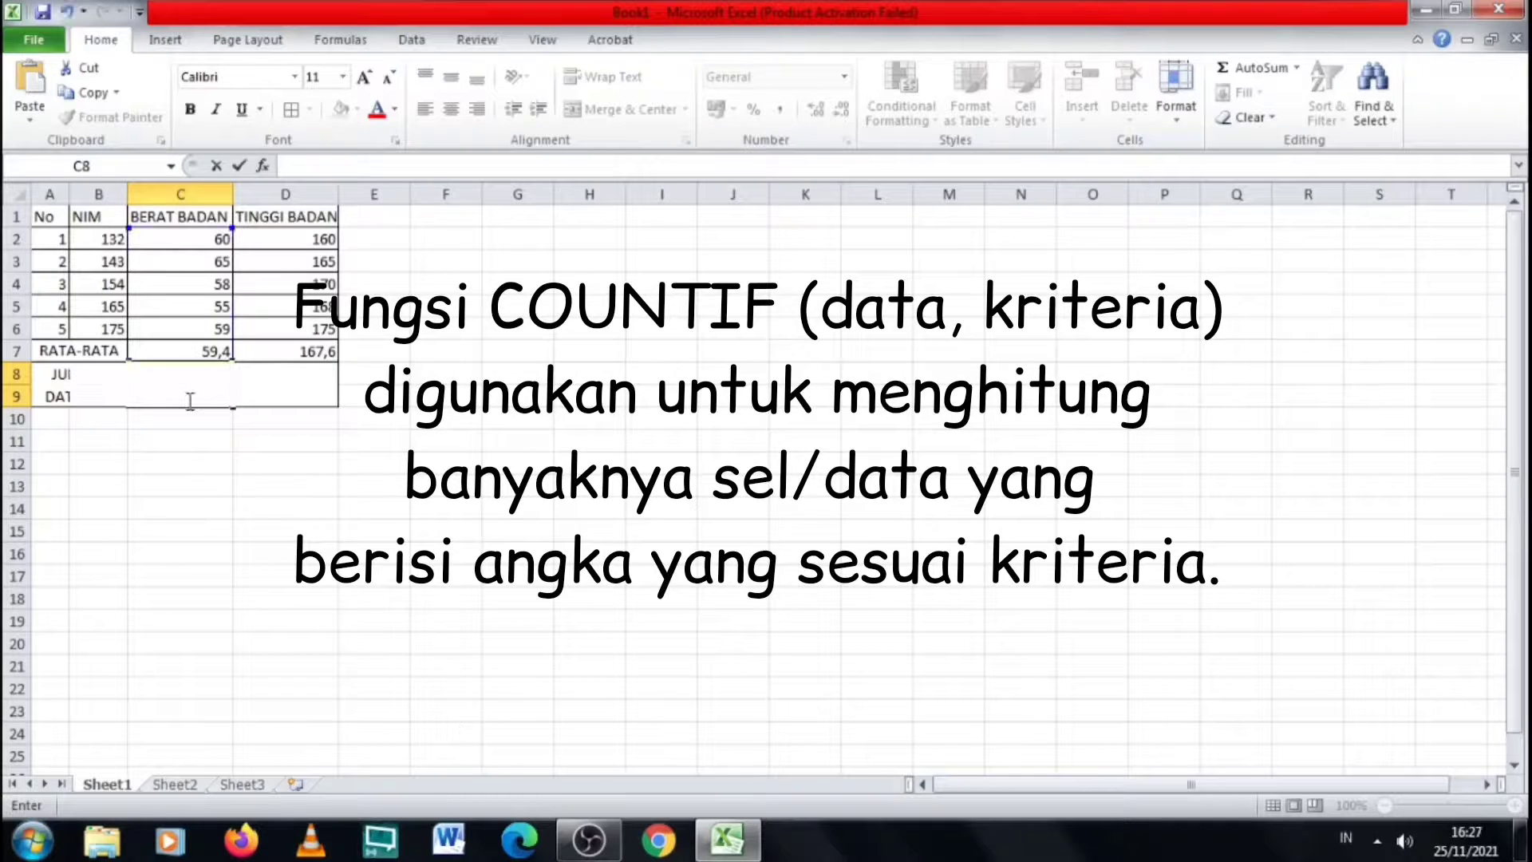
type("=")
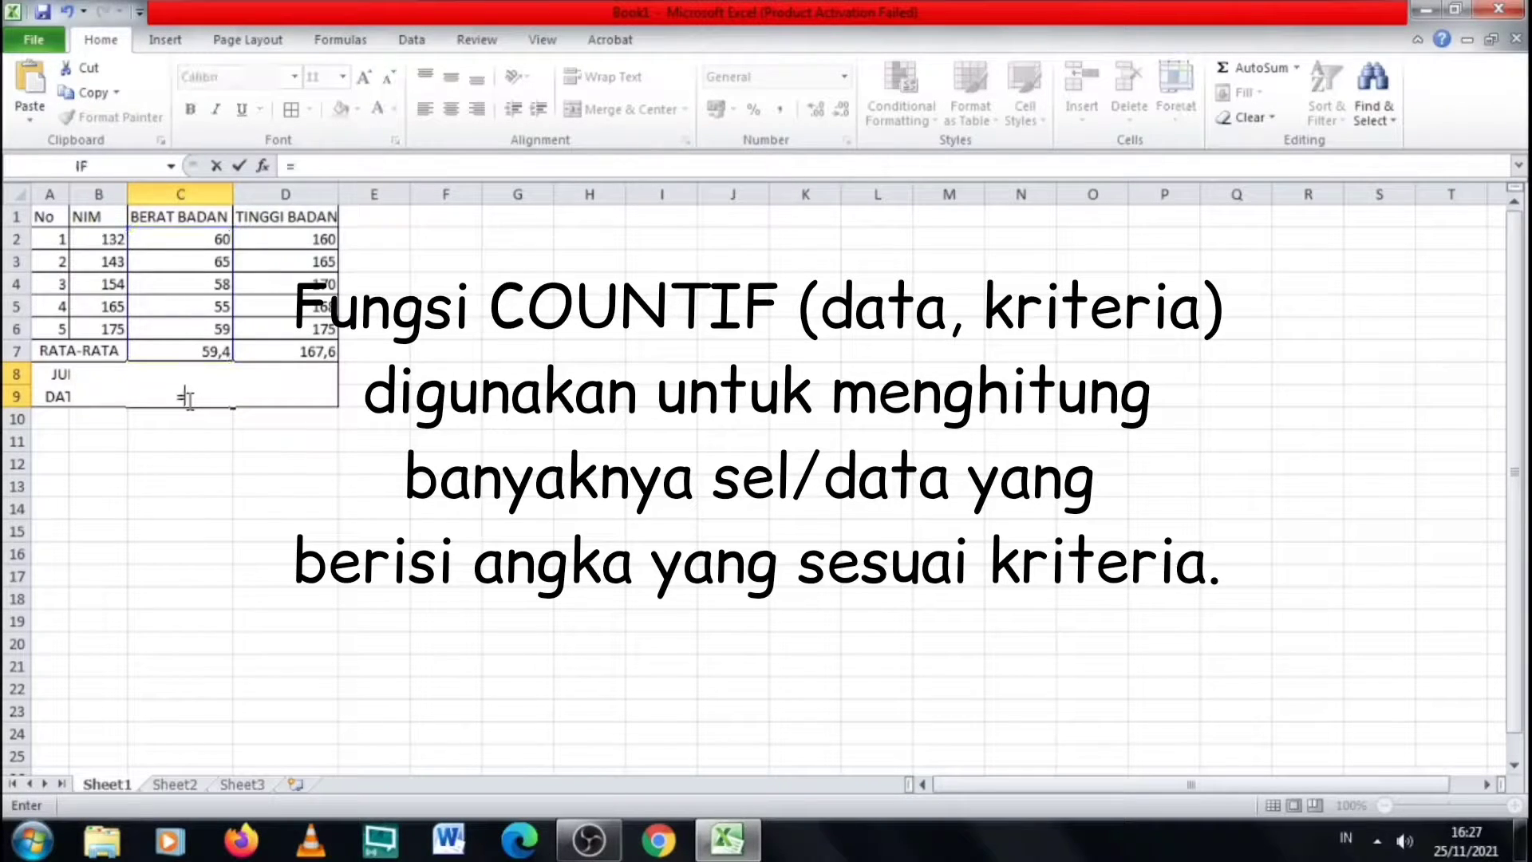
type("COU")
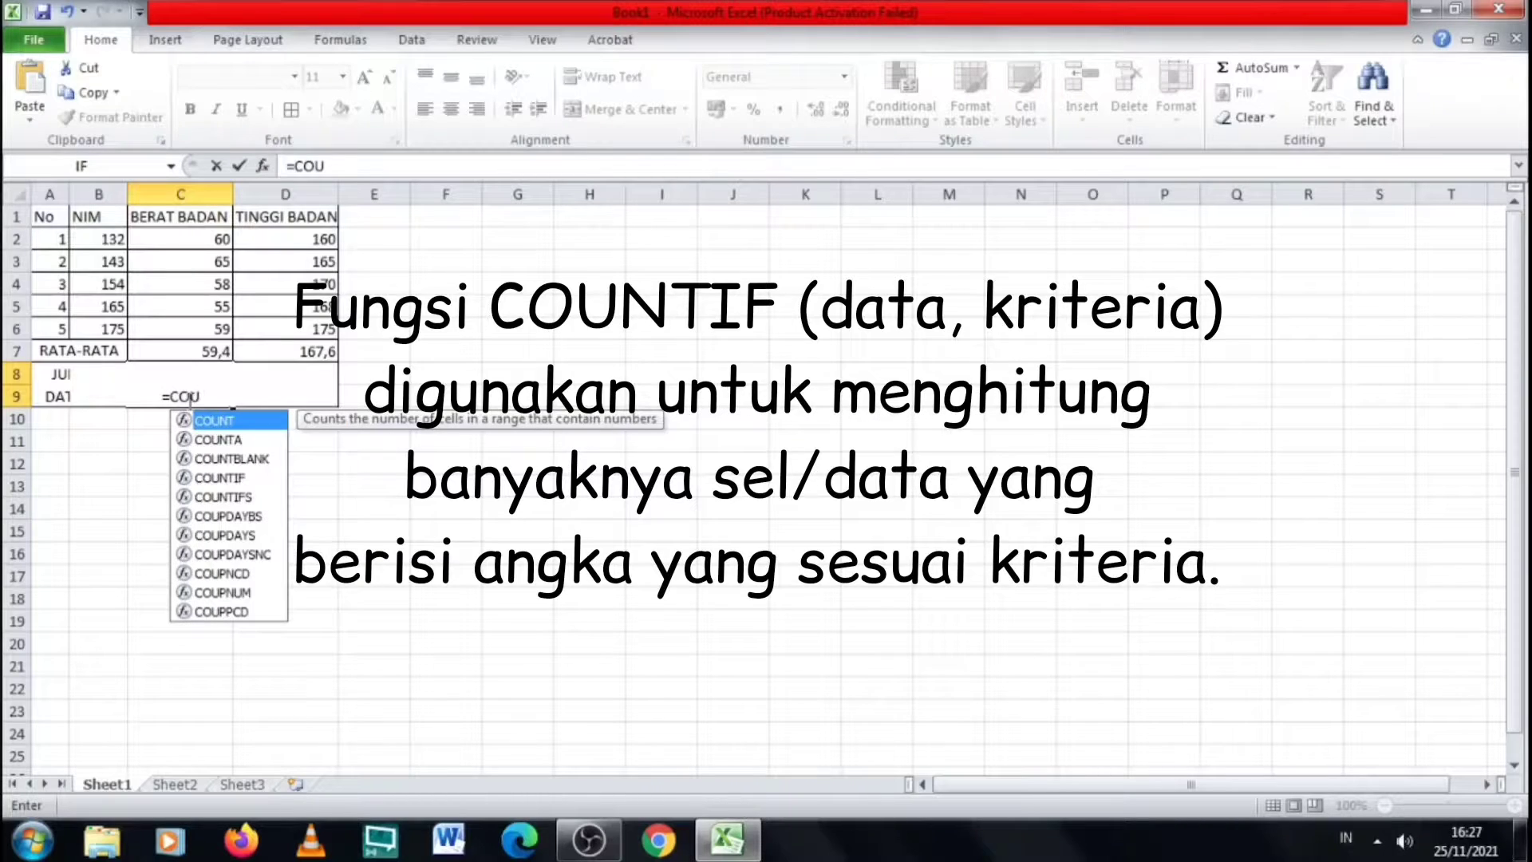
double_click(215, 473)
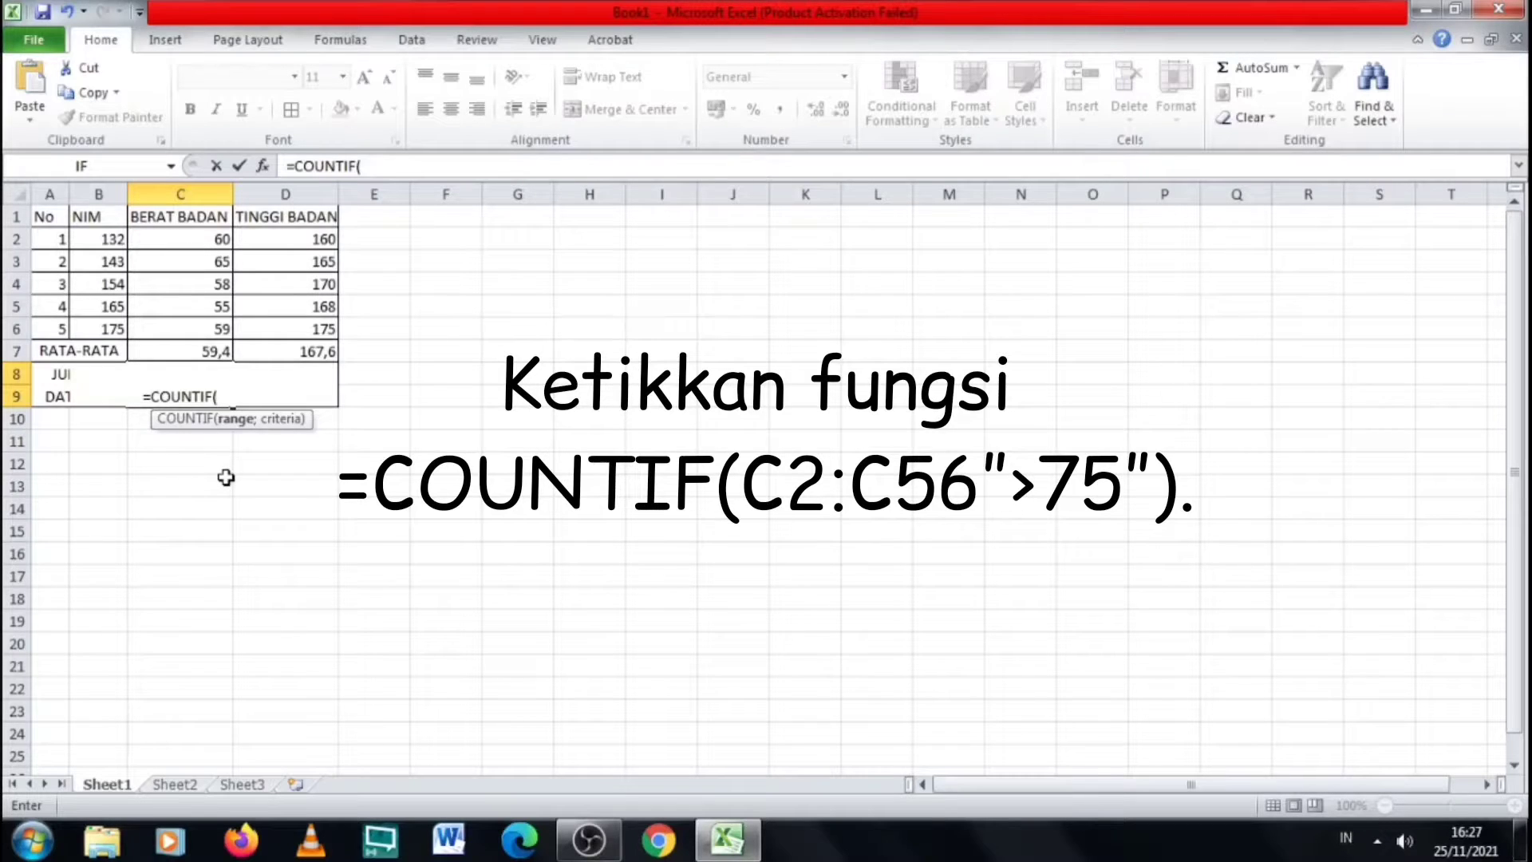
left_click(183, 237)
left_click_drag(183, 238, 198, 348)
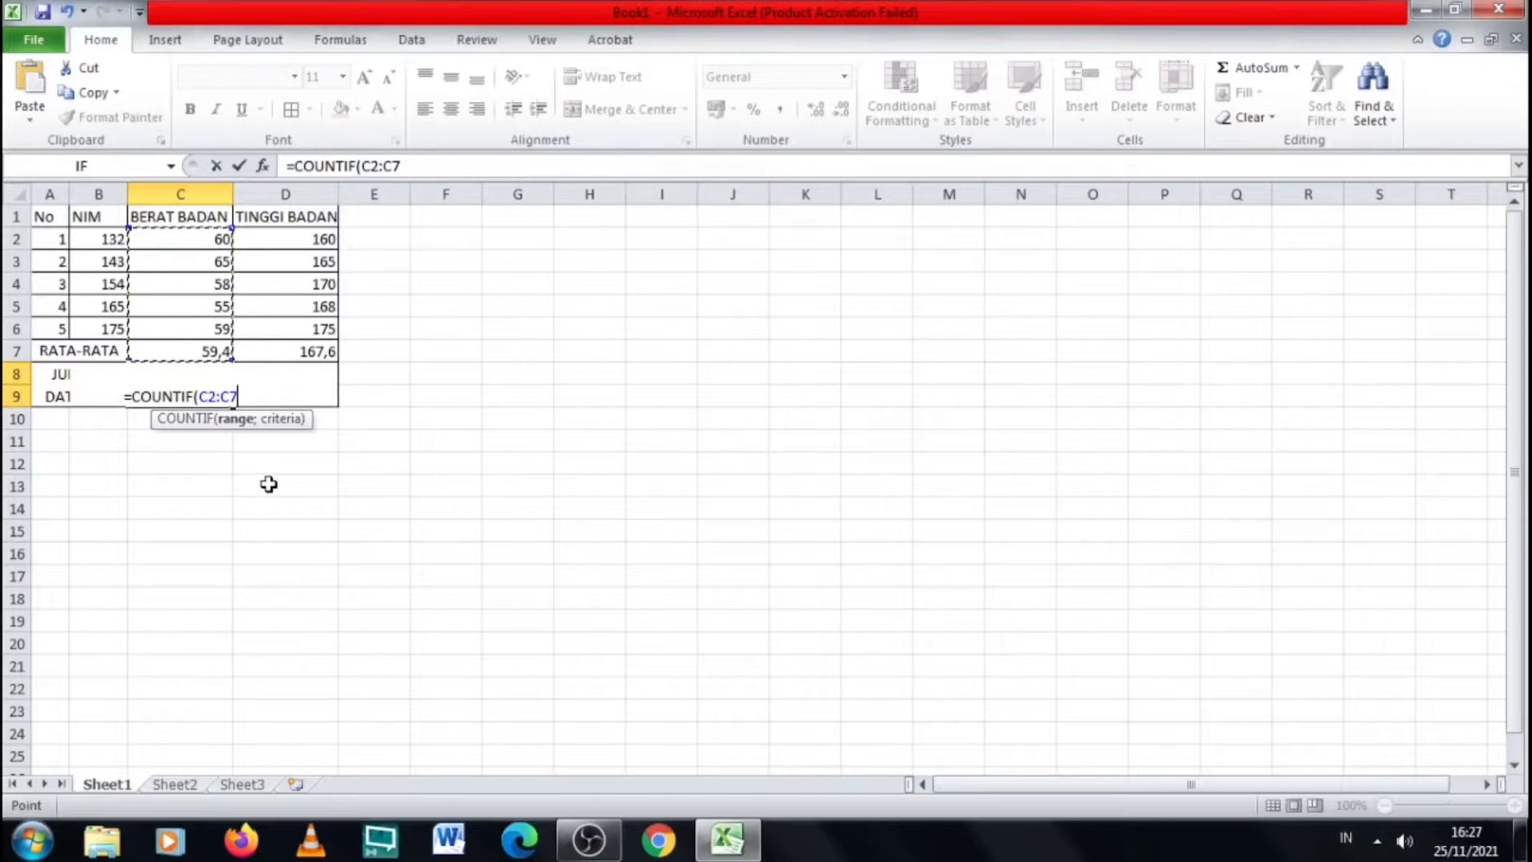
key("shift+Up")
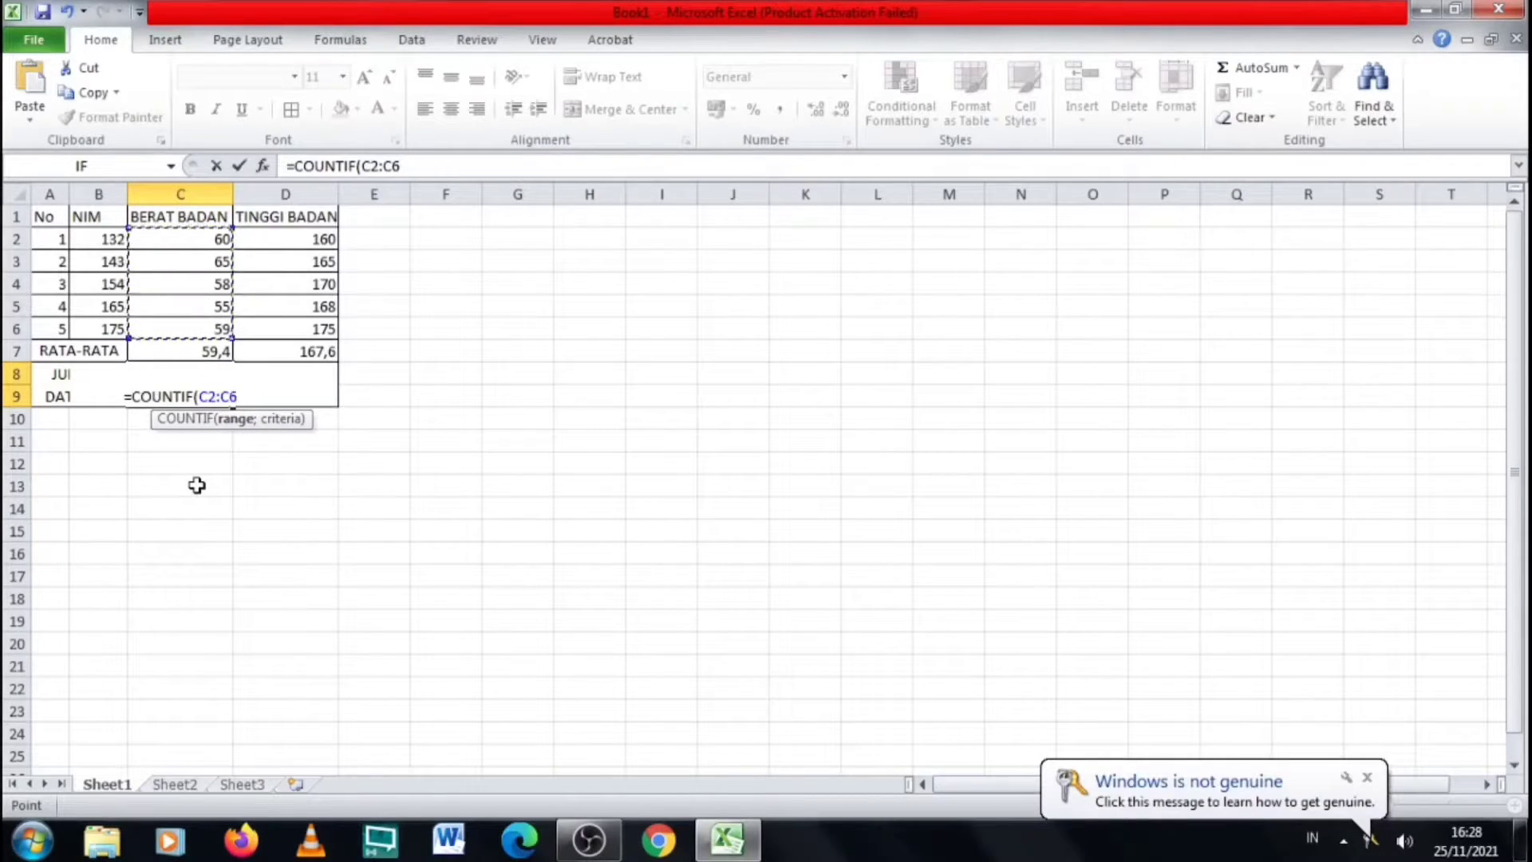
type(";")
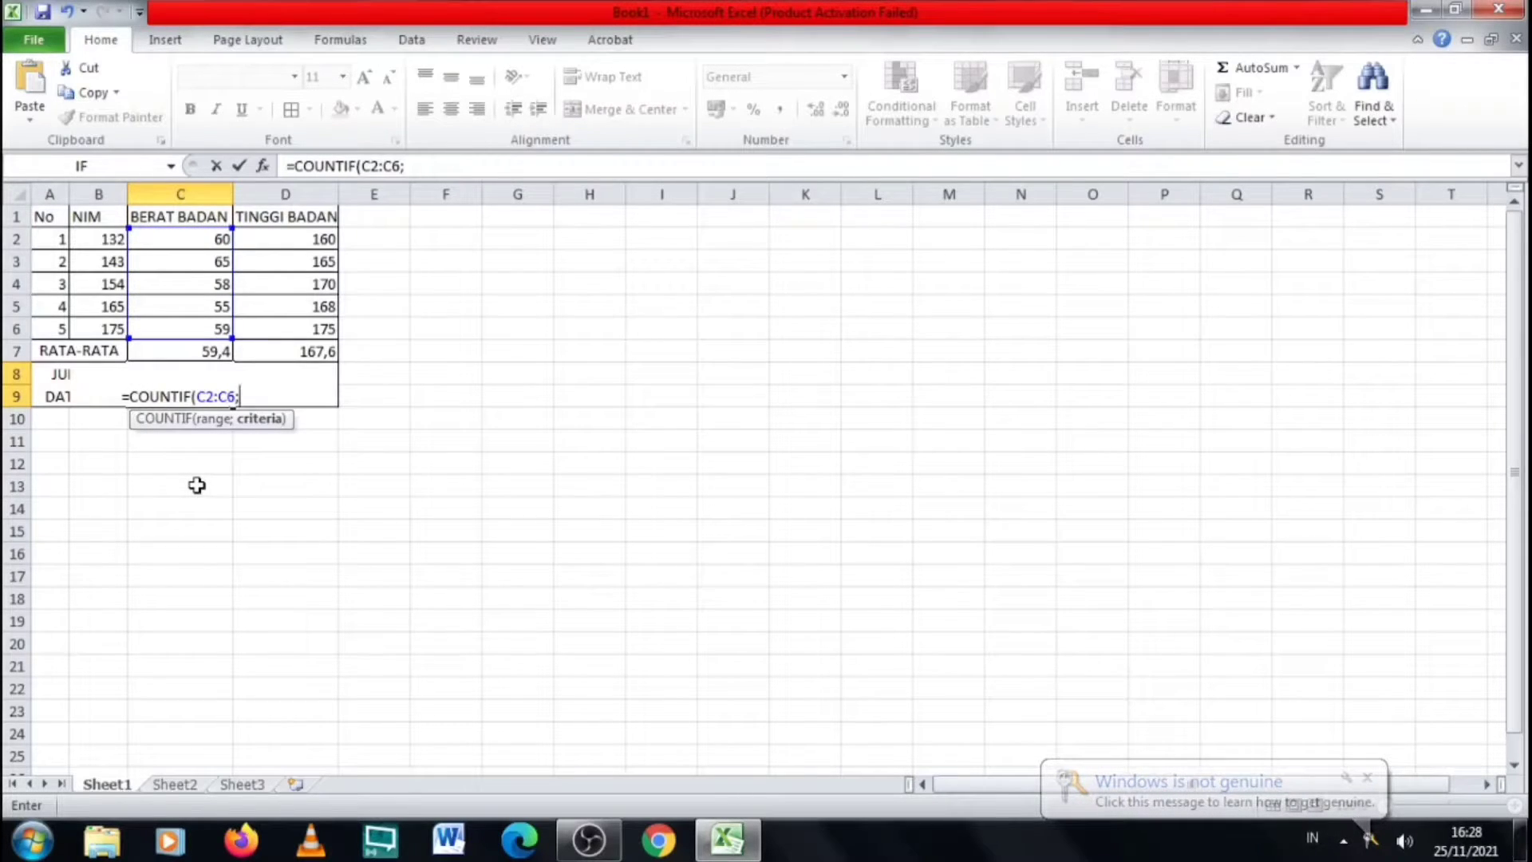
type("\"")
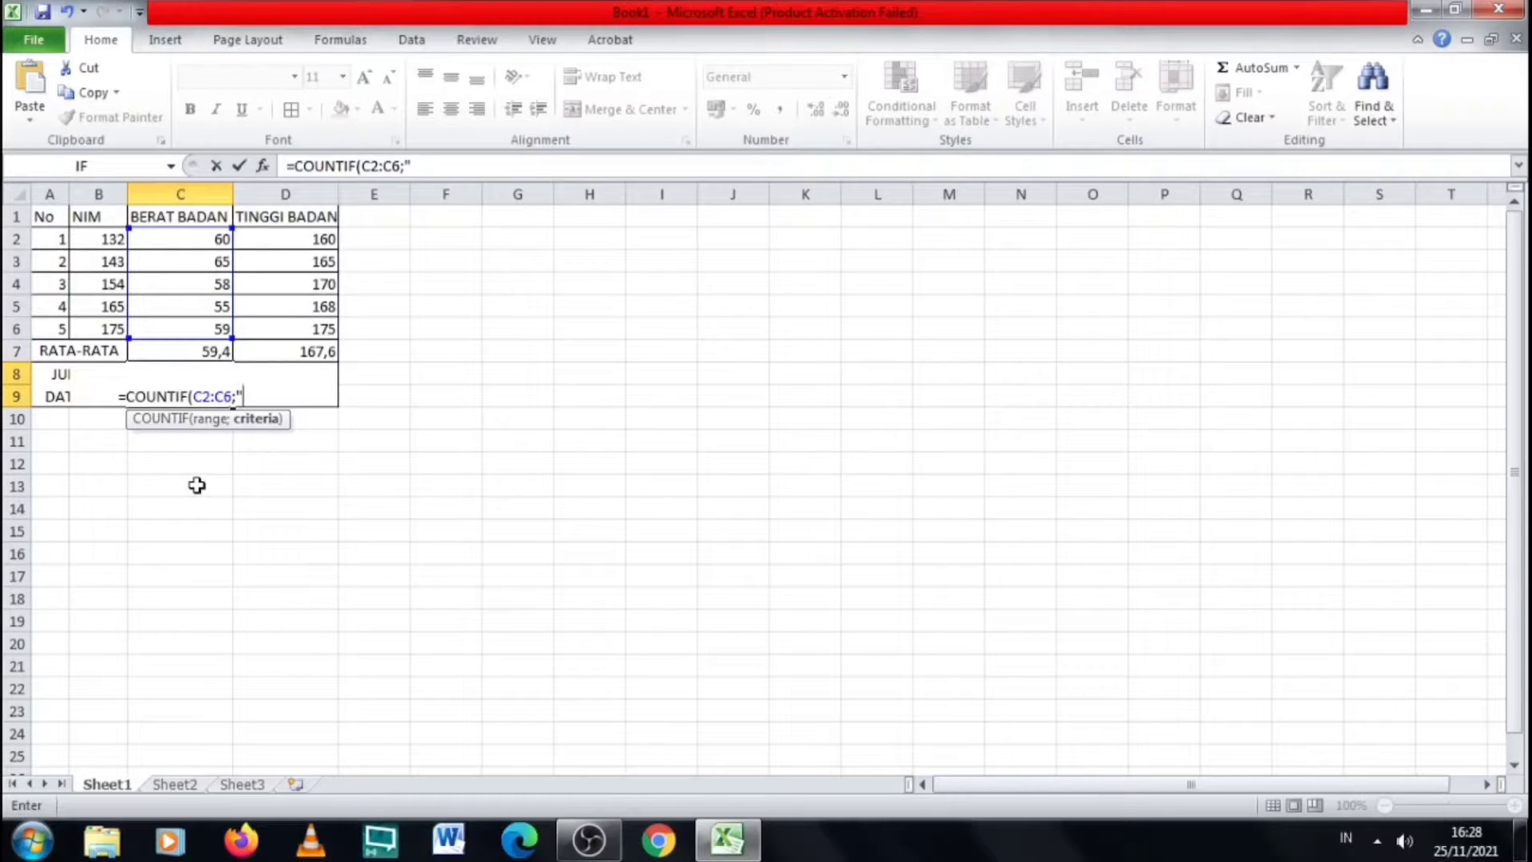
type(">7")
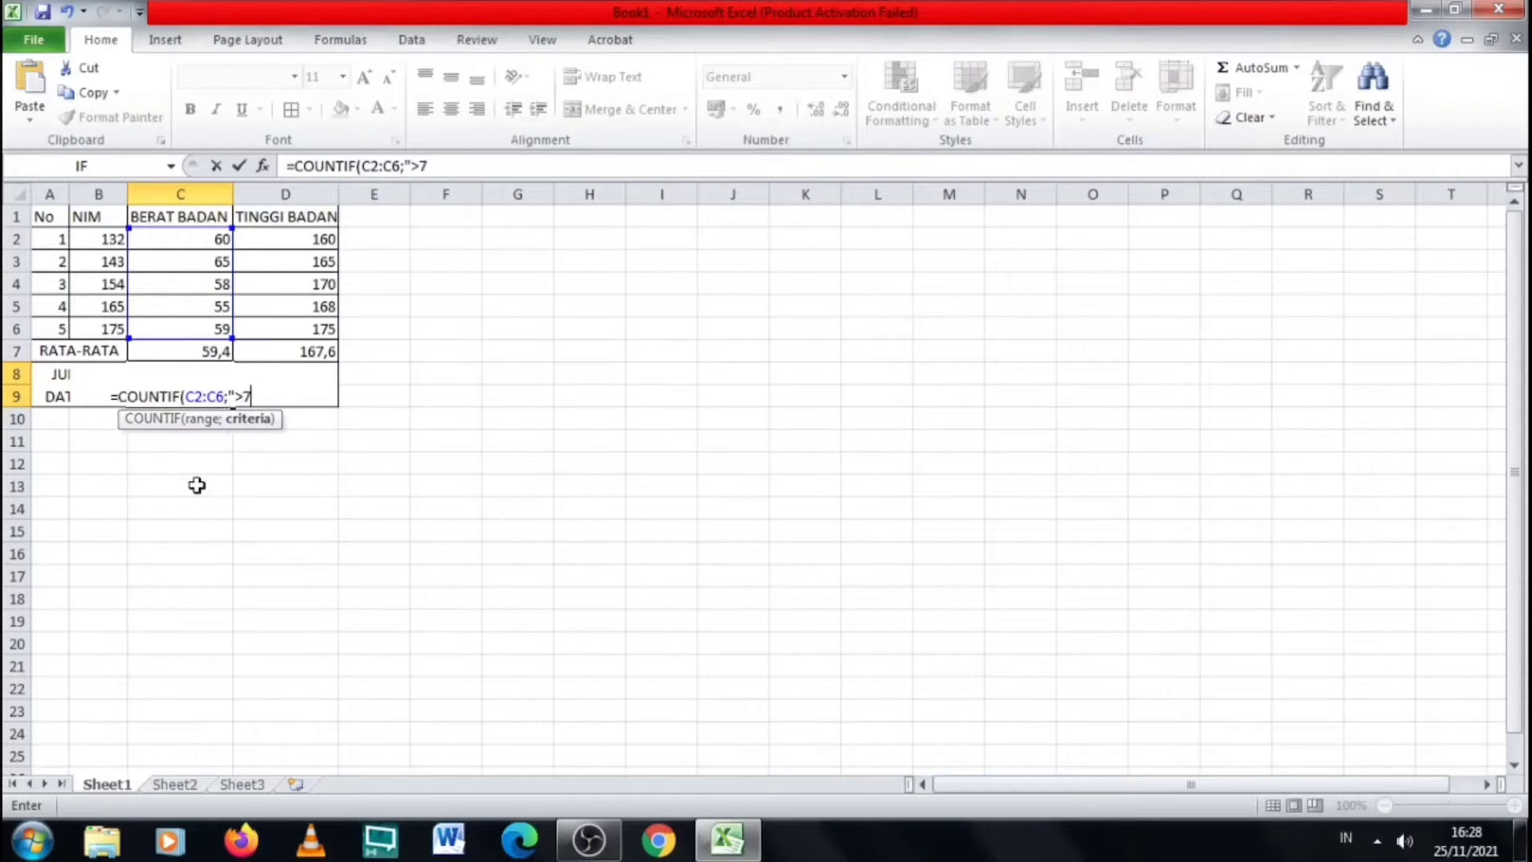
type("5\"")
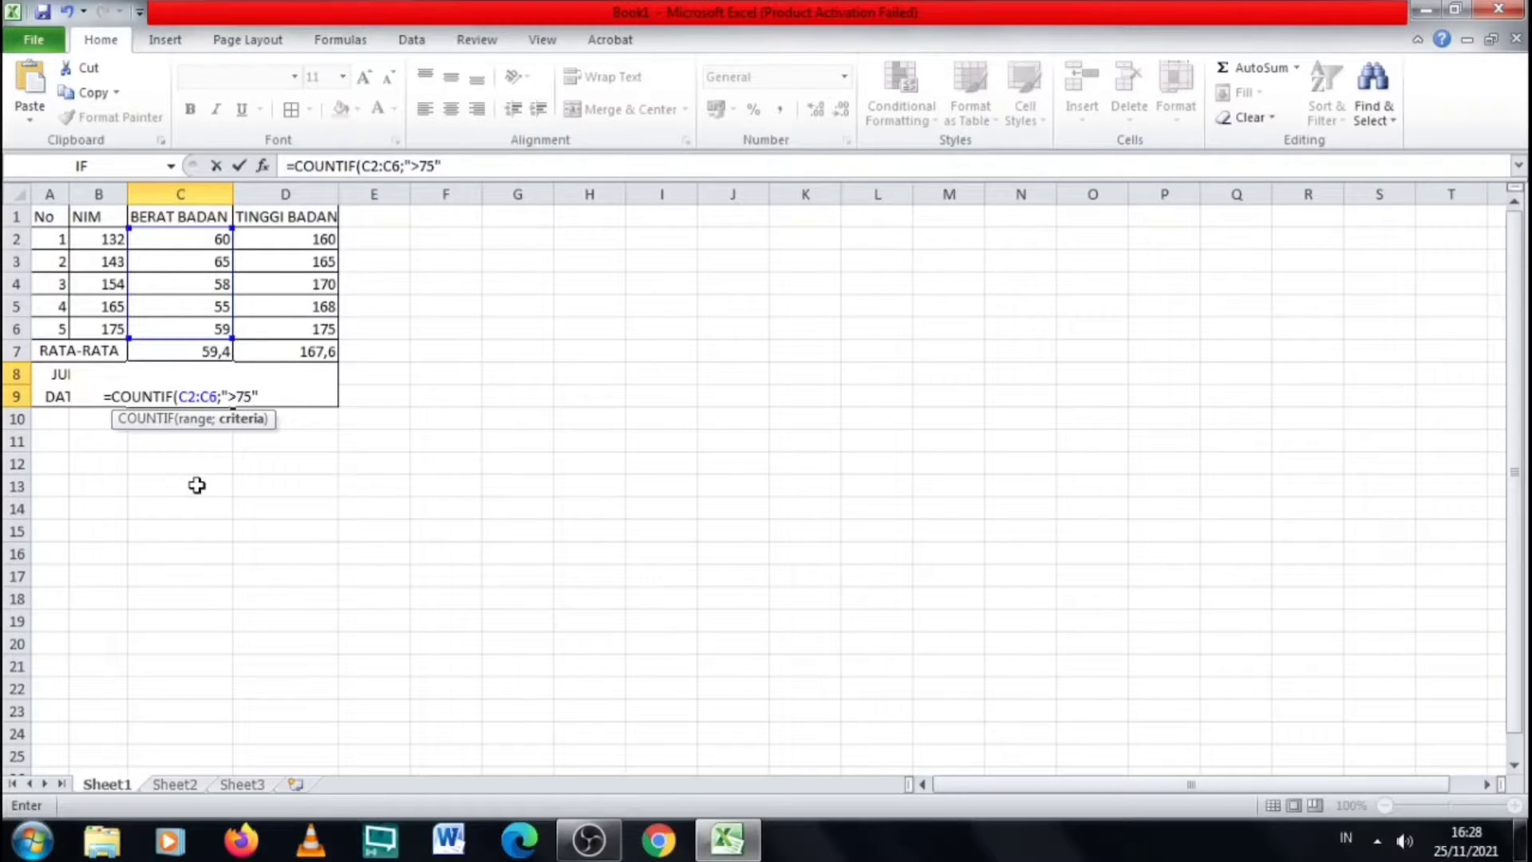
type(")")
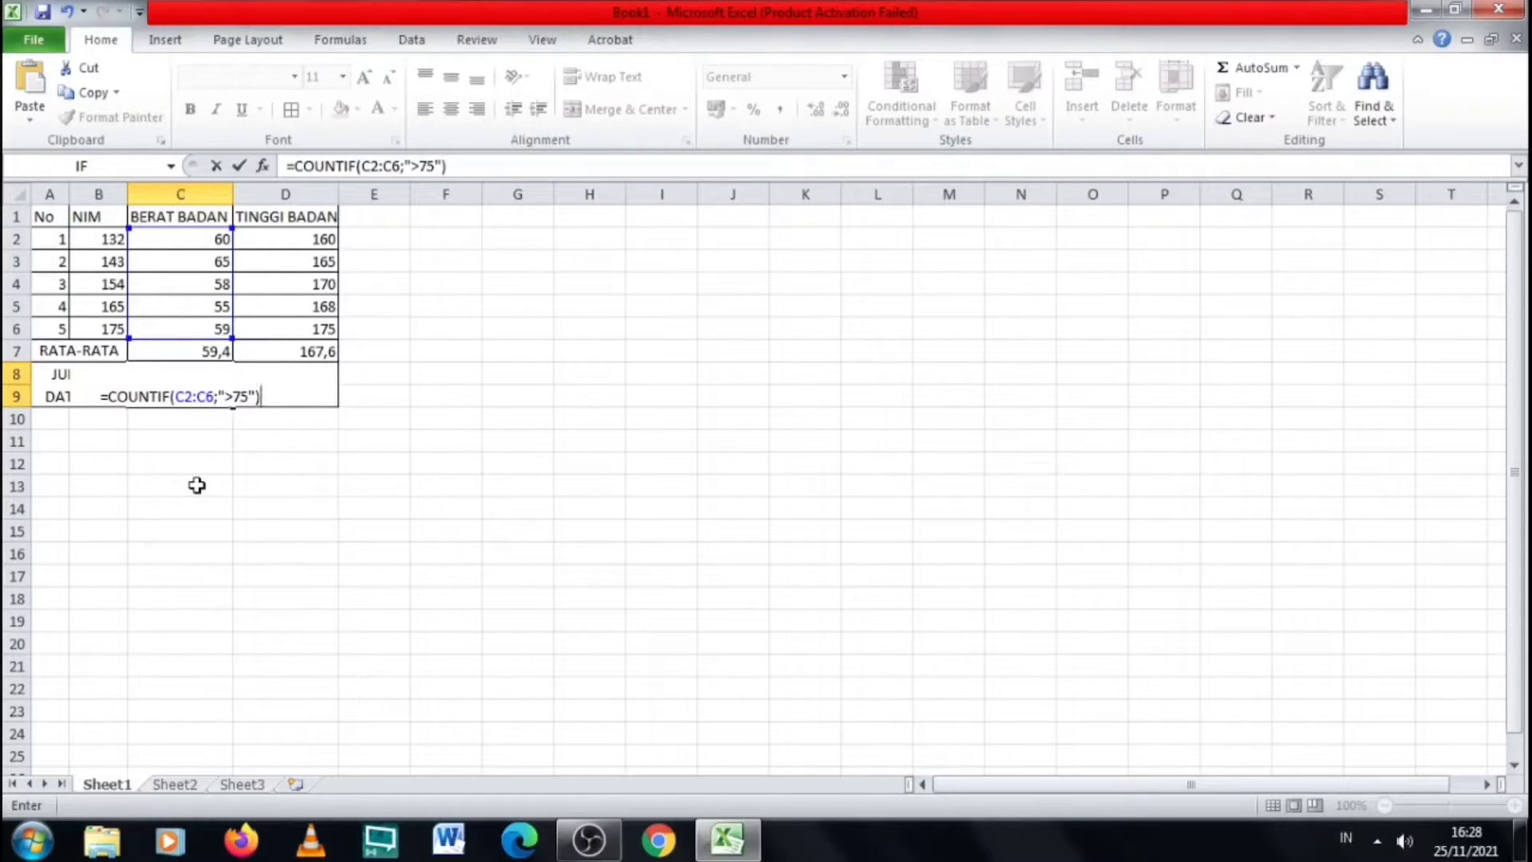
key("Return")
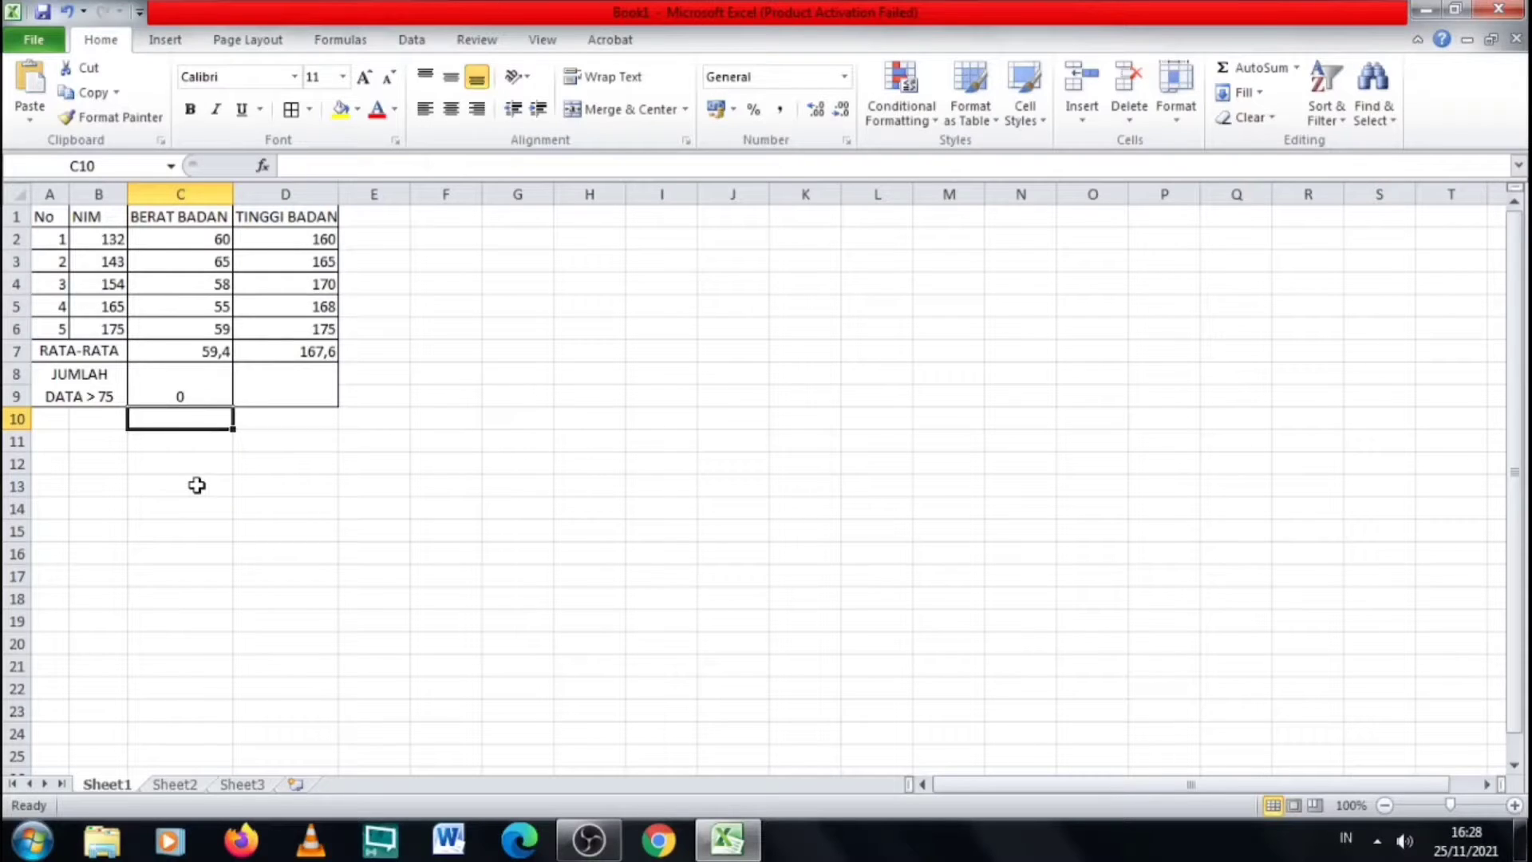
left_click(170, 396)
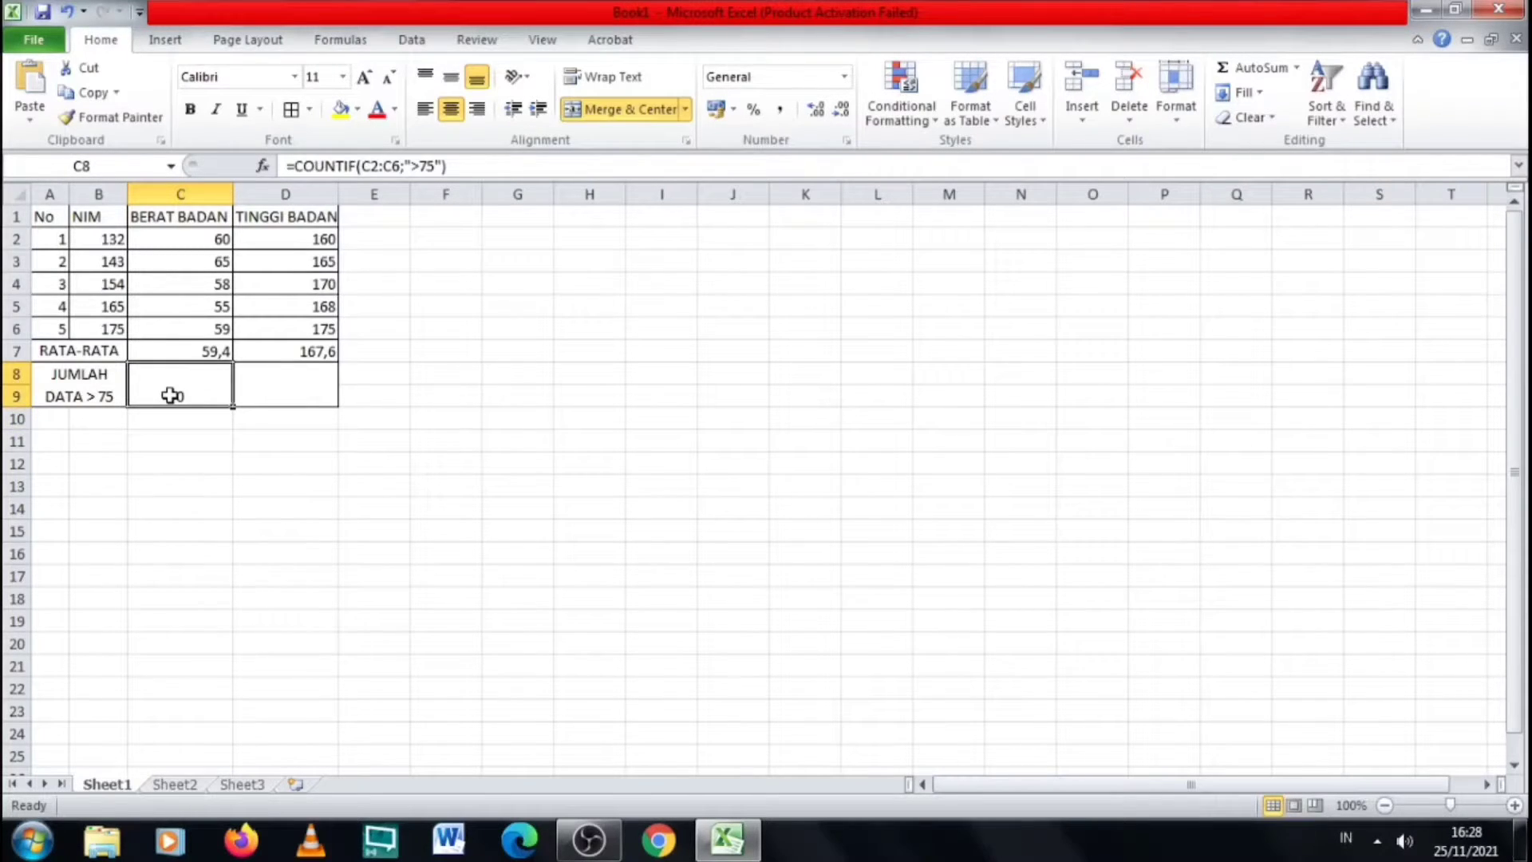
Count the TINGGI BADAN values above 75 in merged cell D8 with the formula =COUNTIF(D2:D6;">75")
left_click(311, 388)
type("=")
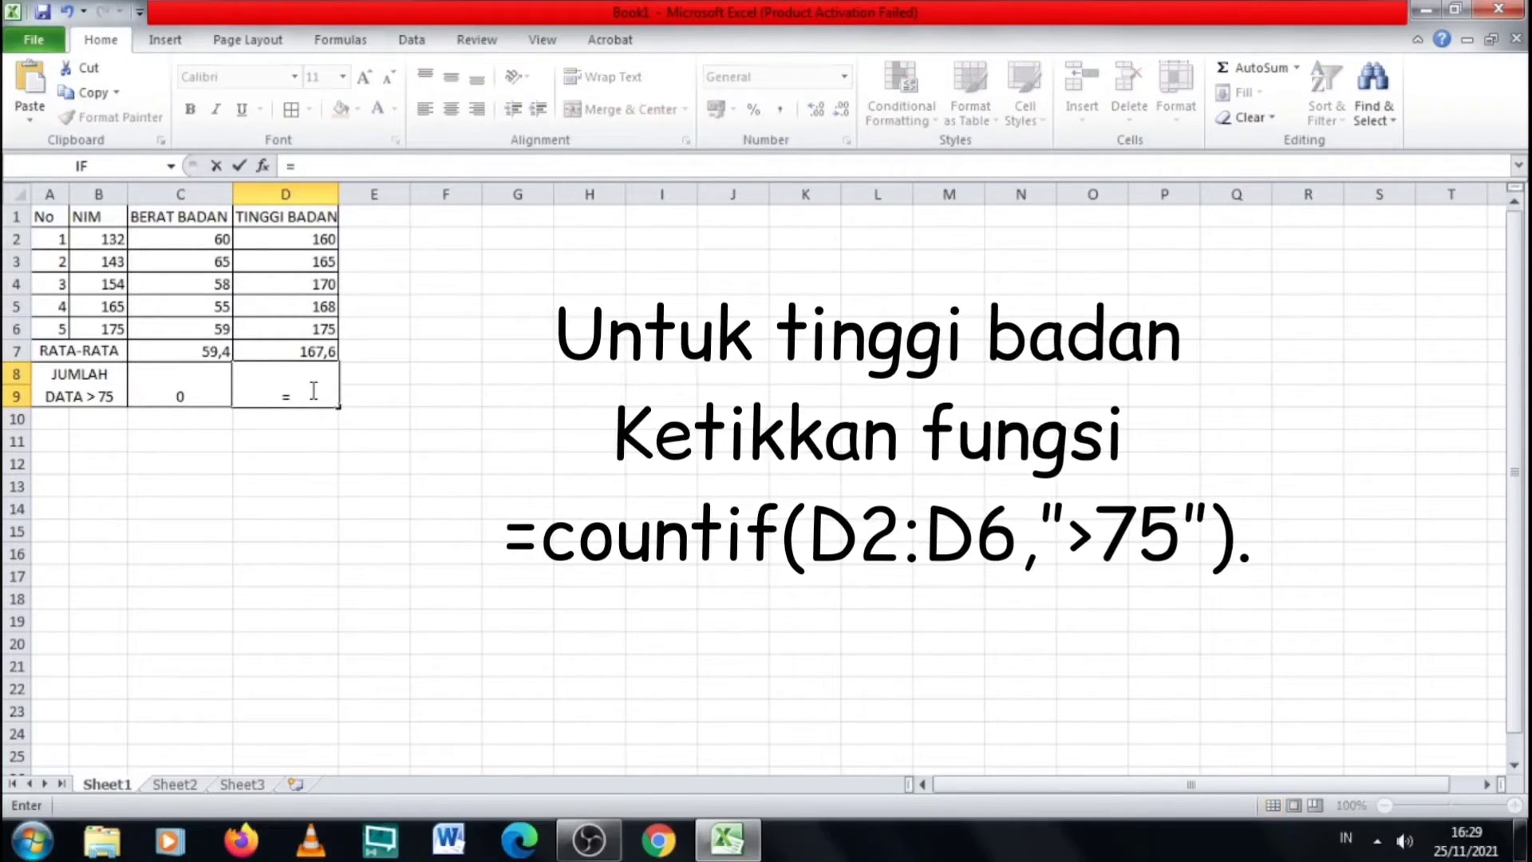
type("COU")
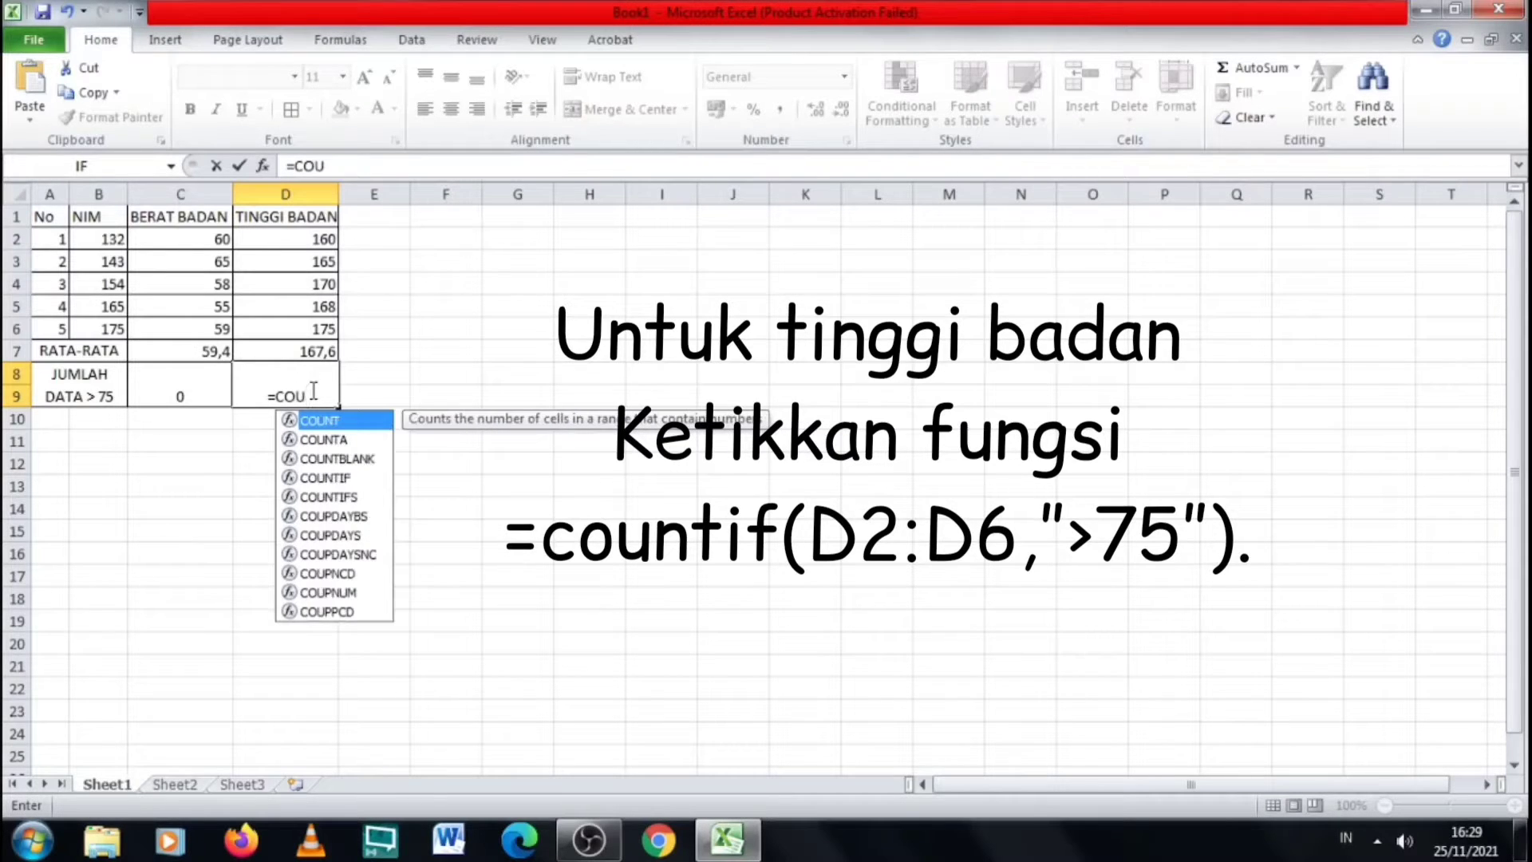
left_click(320, 477)
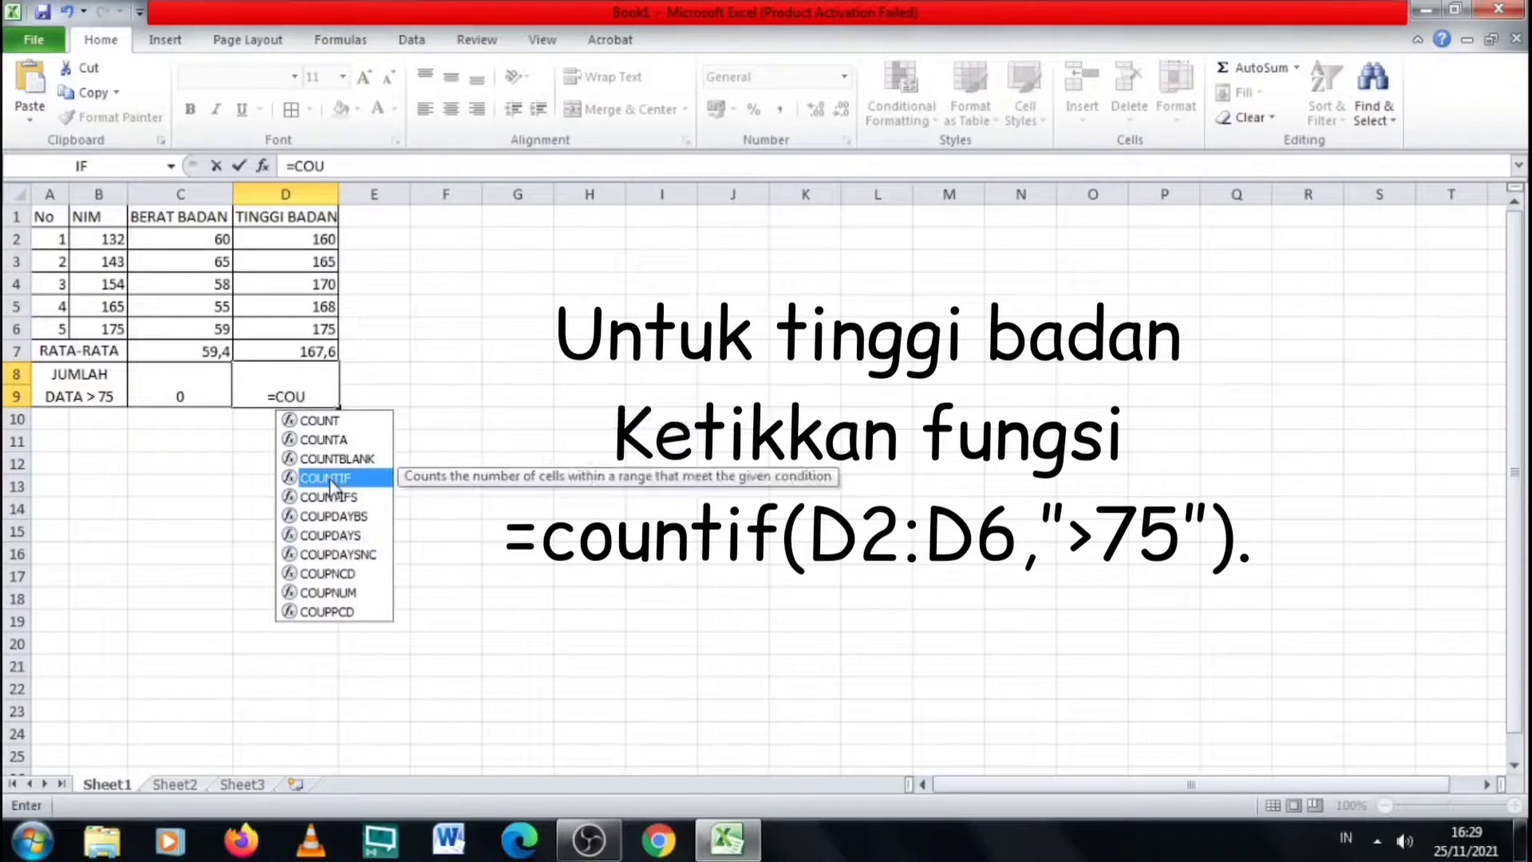
double_click(312, 477)
left_click_drag(307, 232, 316, 325)
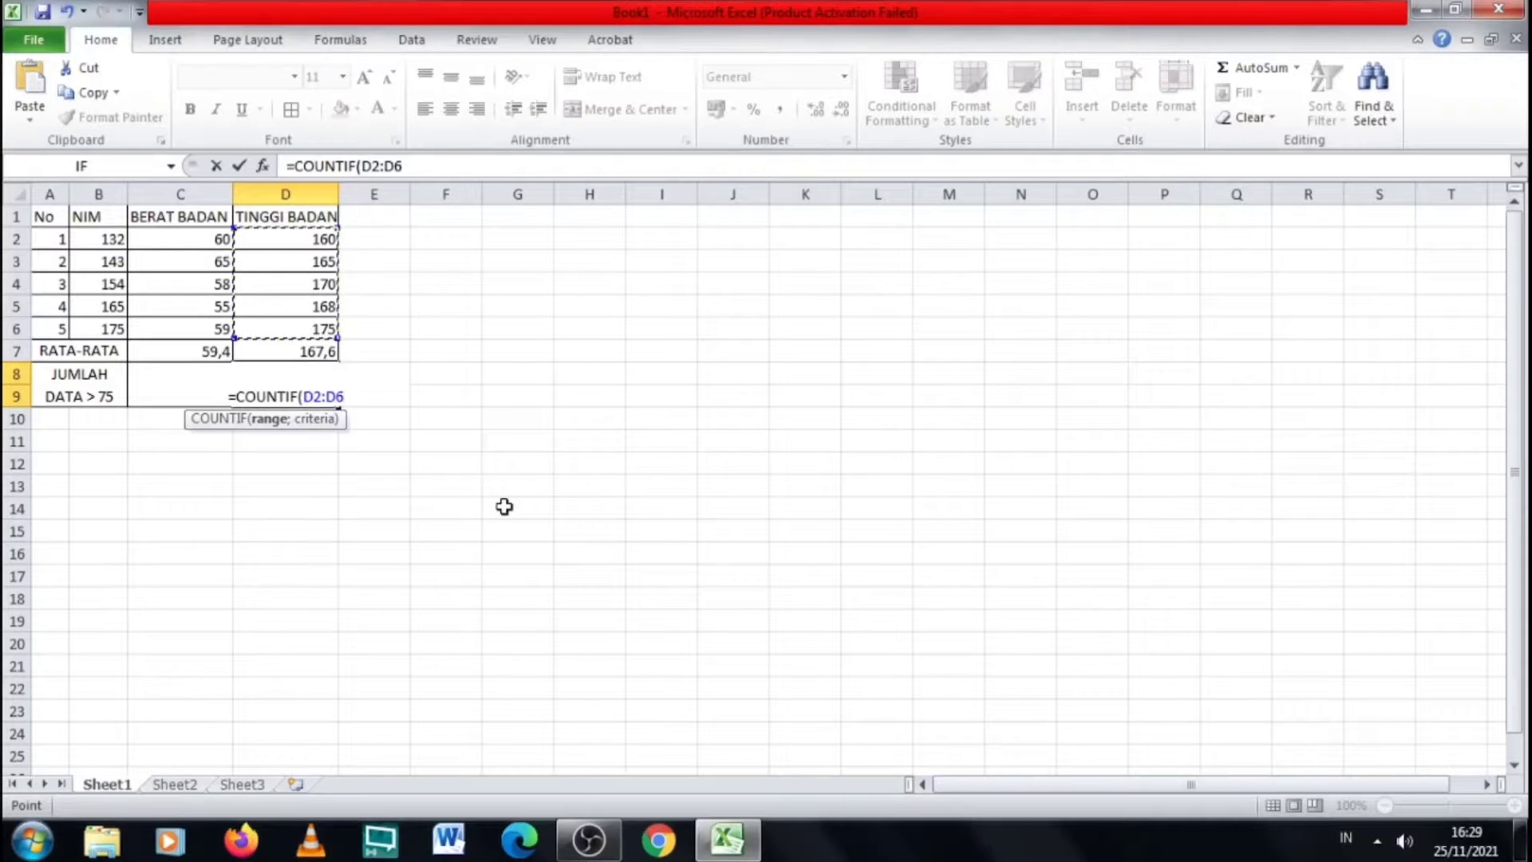
type(";")
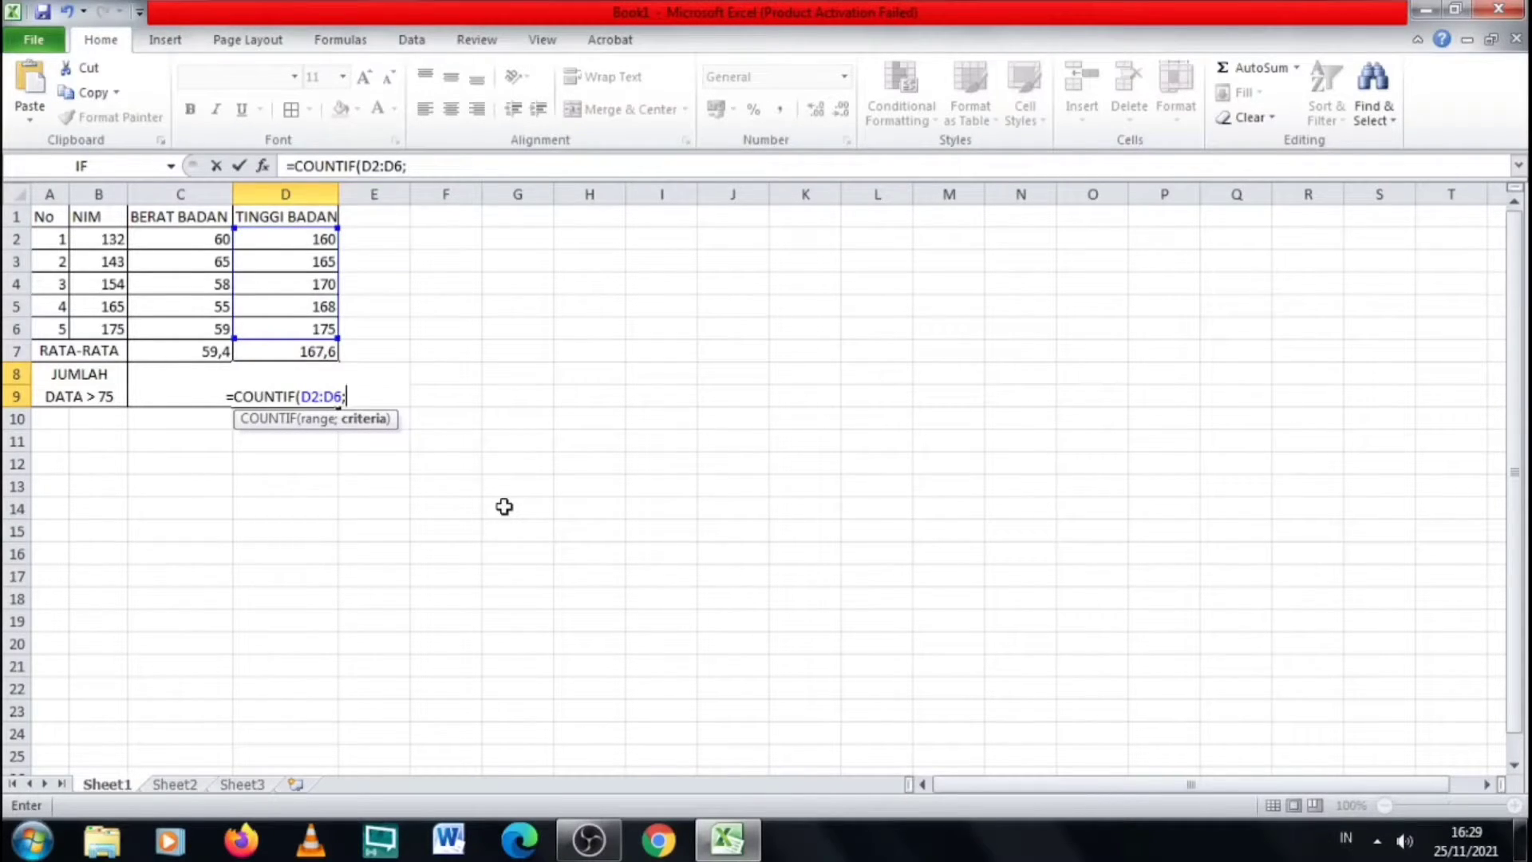
type("\"")
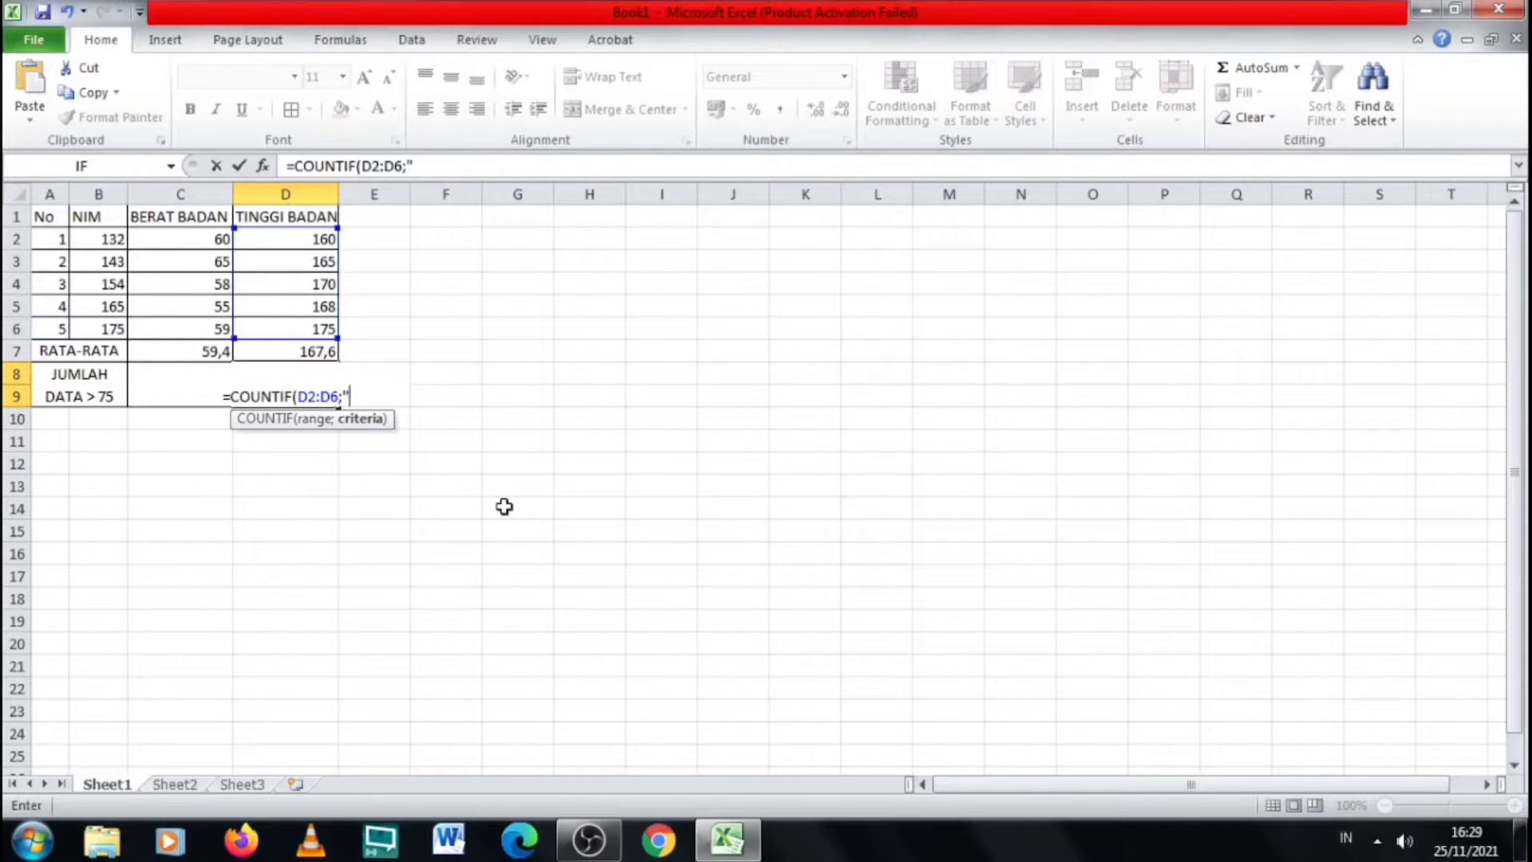
type(">")
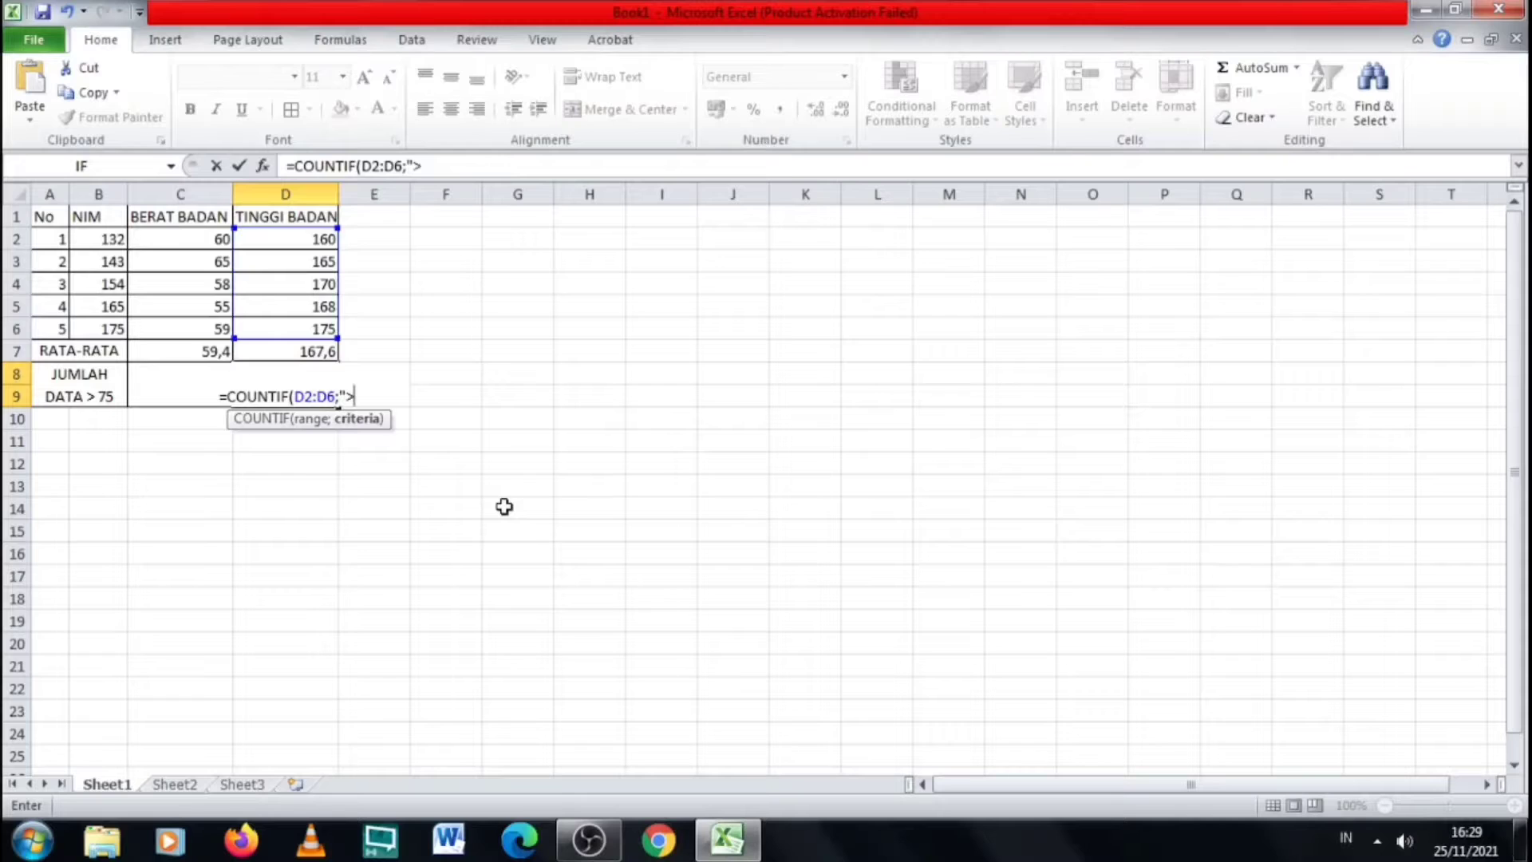
type("75")
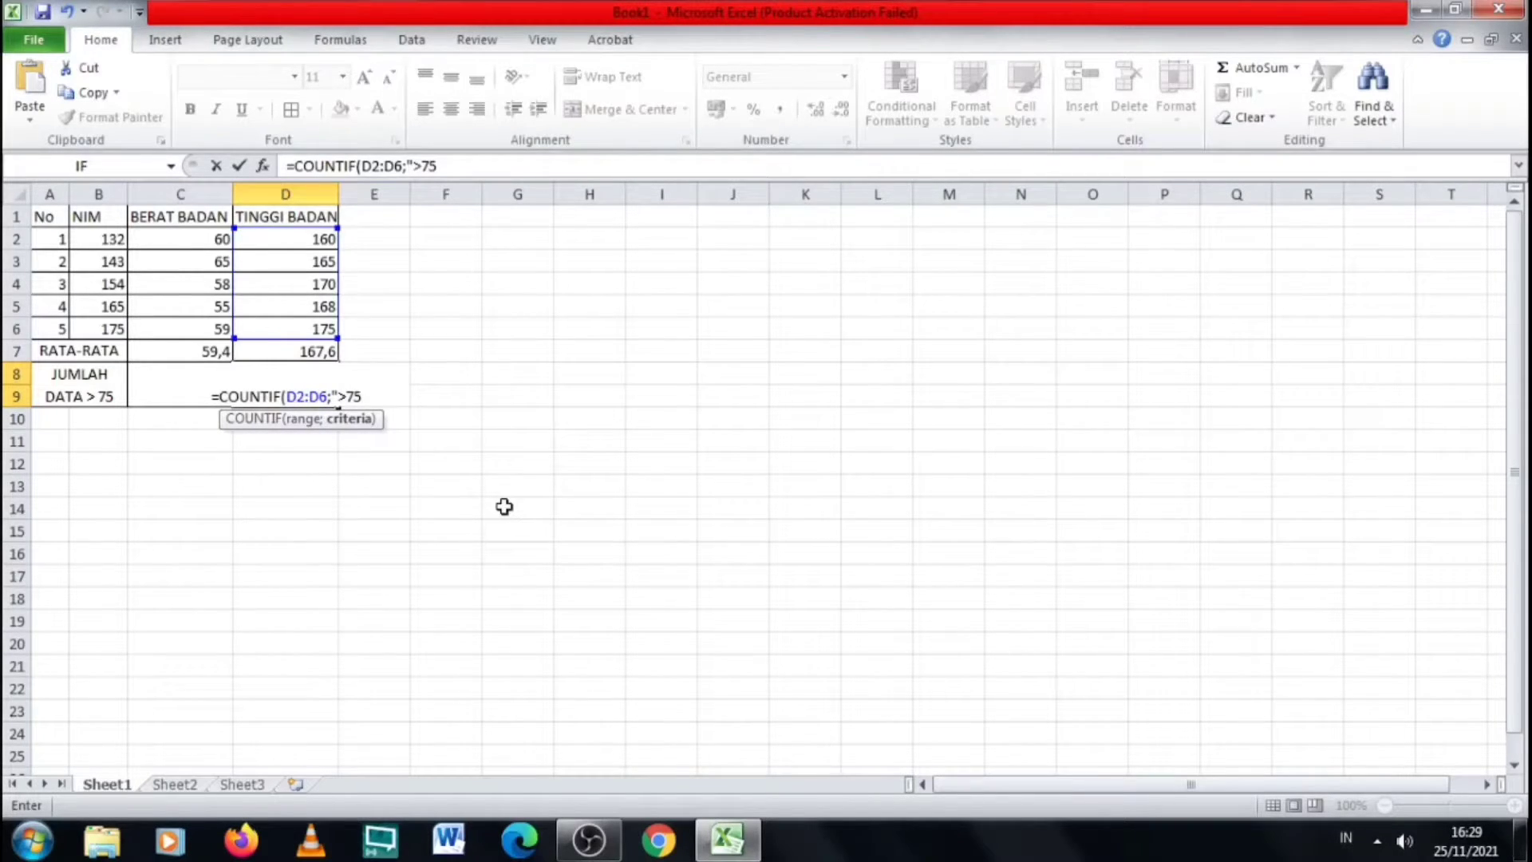
type("\"")
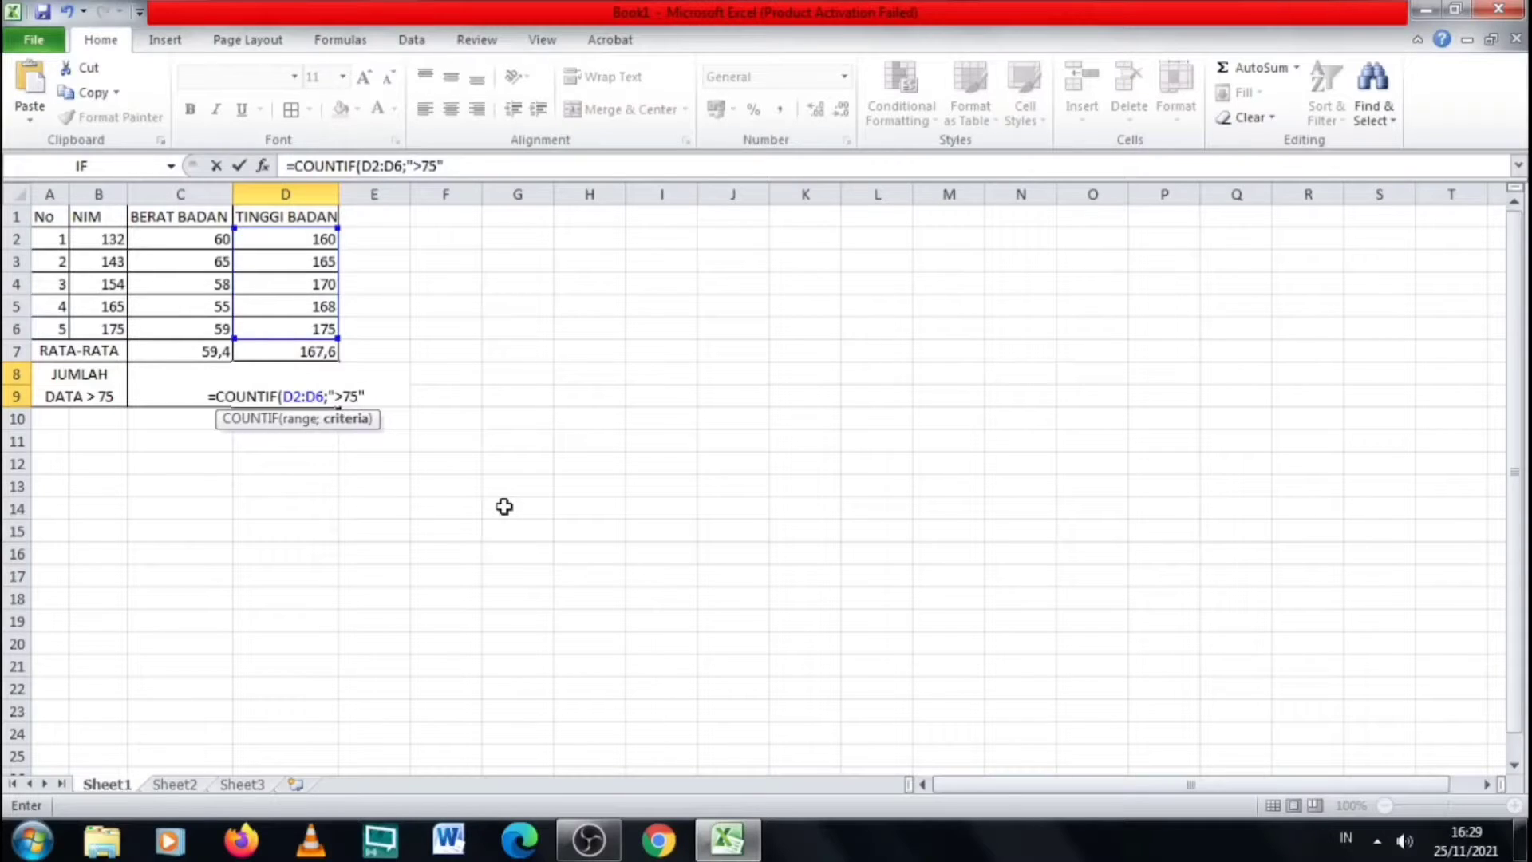
type(")")
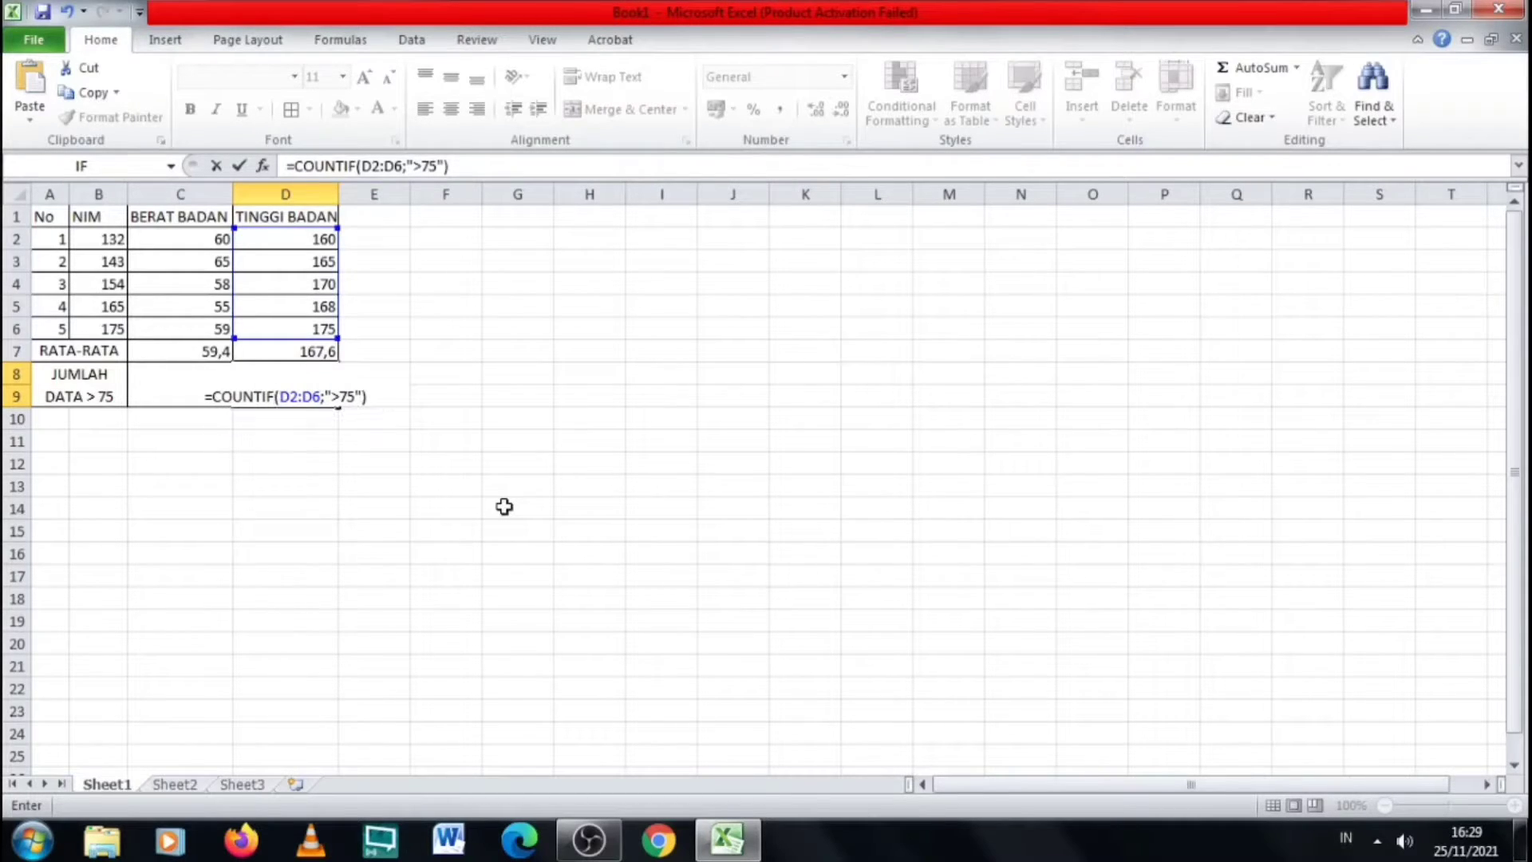
key("Return")
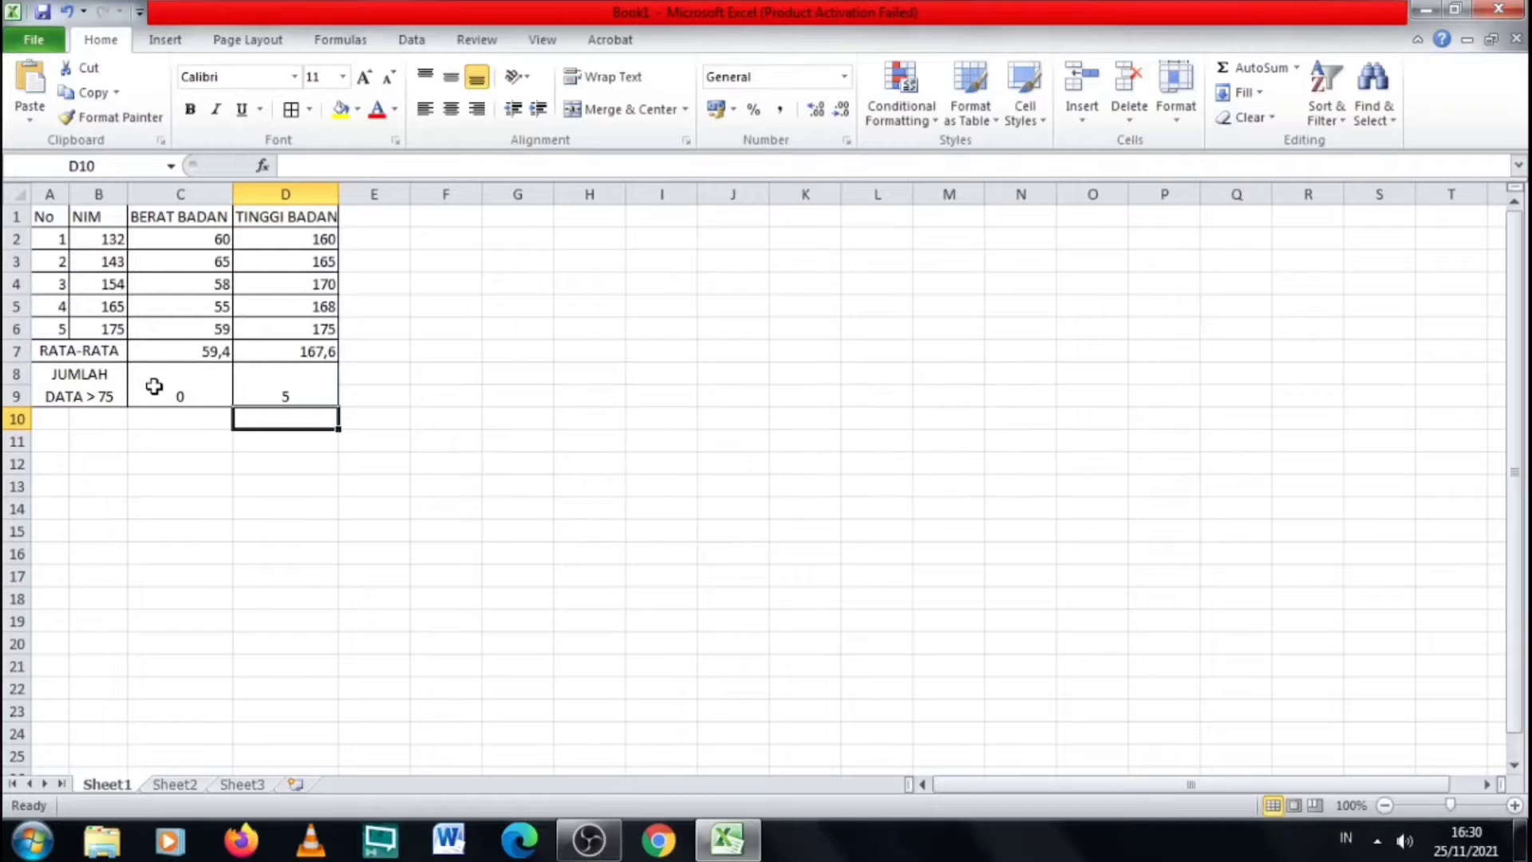
Merge and center A10:B10 and A11:B11 separately, and apply borders to A10:D11
left_click_drag(55, 419, 308, 443)
left_click(595, 110)
left_click(291, 110)
left_click(67, 12)
left_click_drag(51, 441, 286, 441)
left_click(622, 109)
left_click(291, 109)
left_click(518, 441)
Label merged cell A10 MAX and find the highest BERAT BADAN in C10 with the formula =MAX(C2:C6)
left_click(58, 419)
type("MAX")
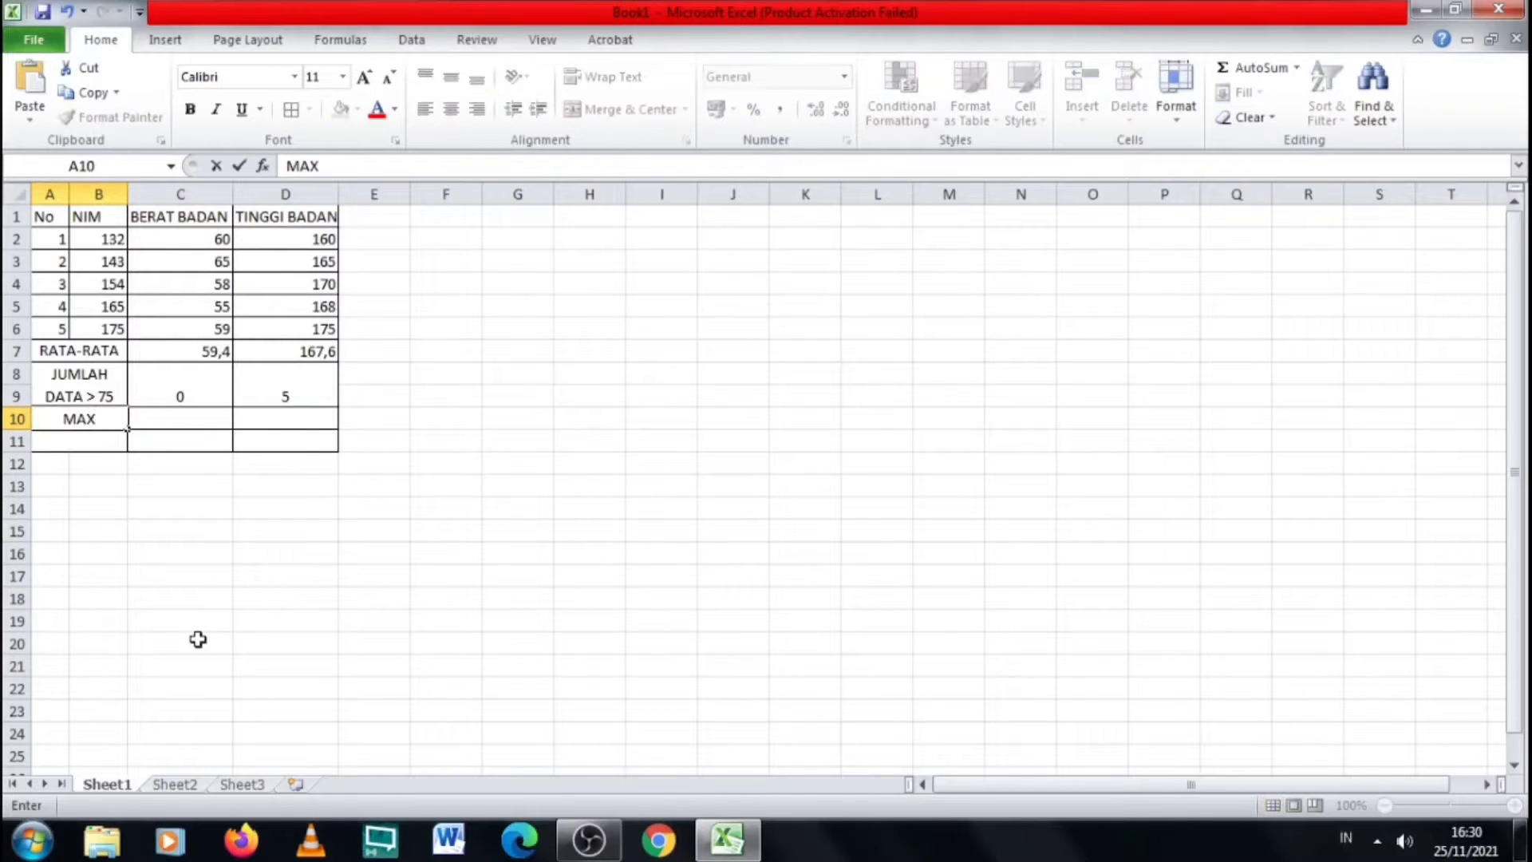
left_click(199, 420)
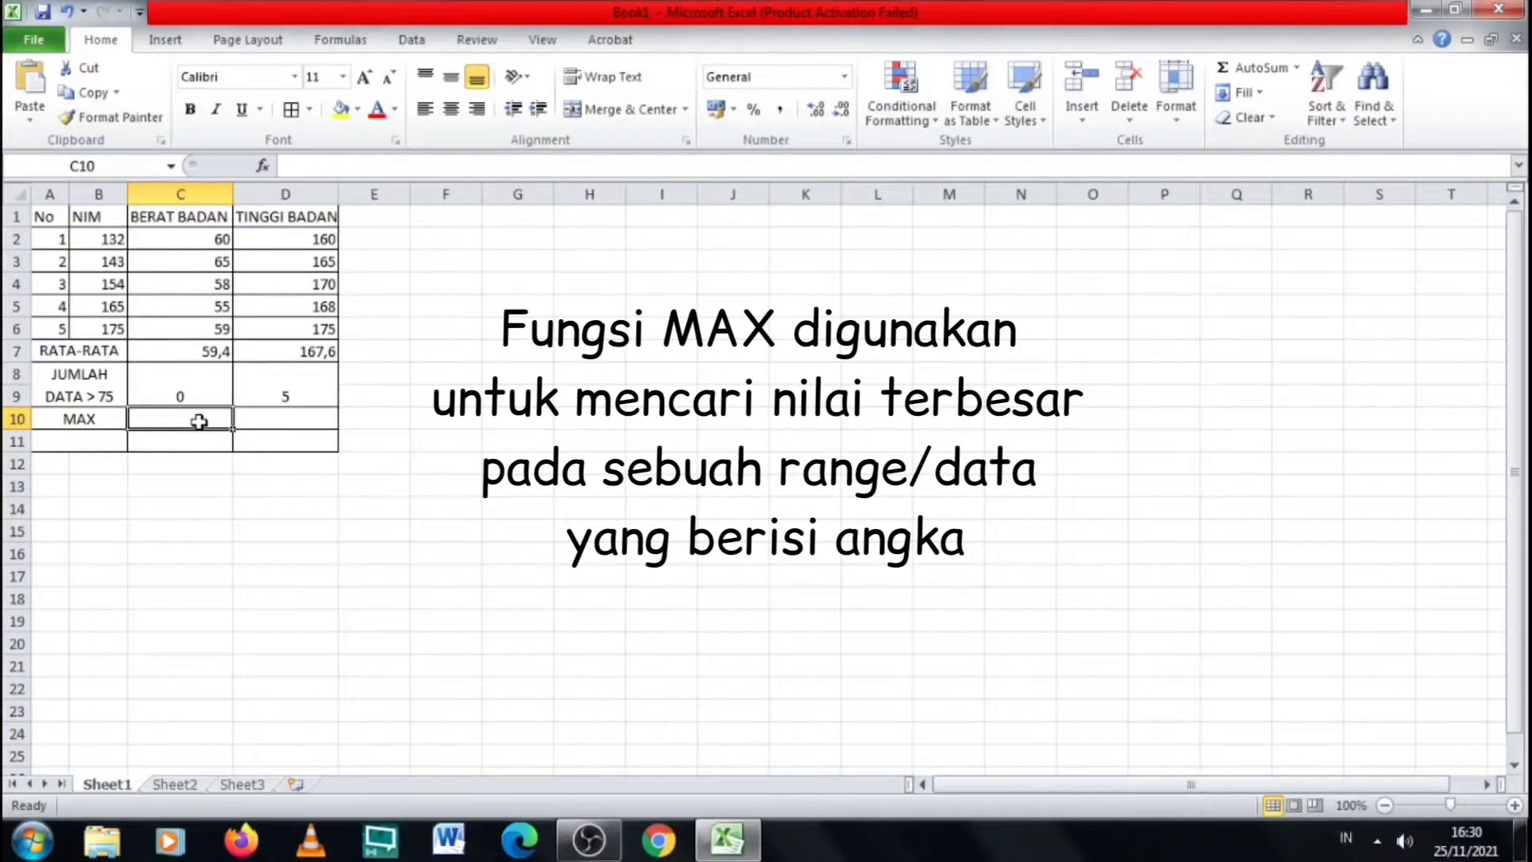
type("=")
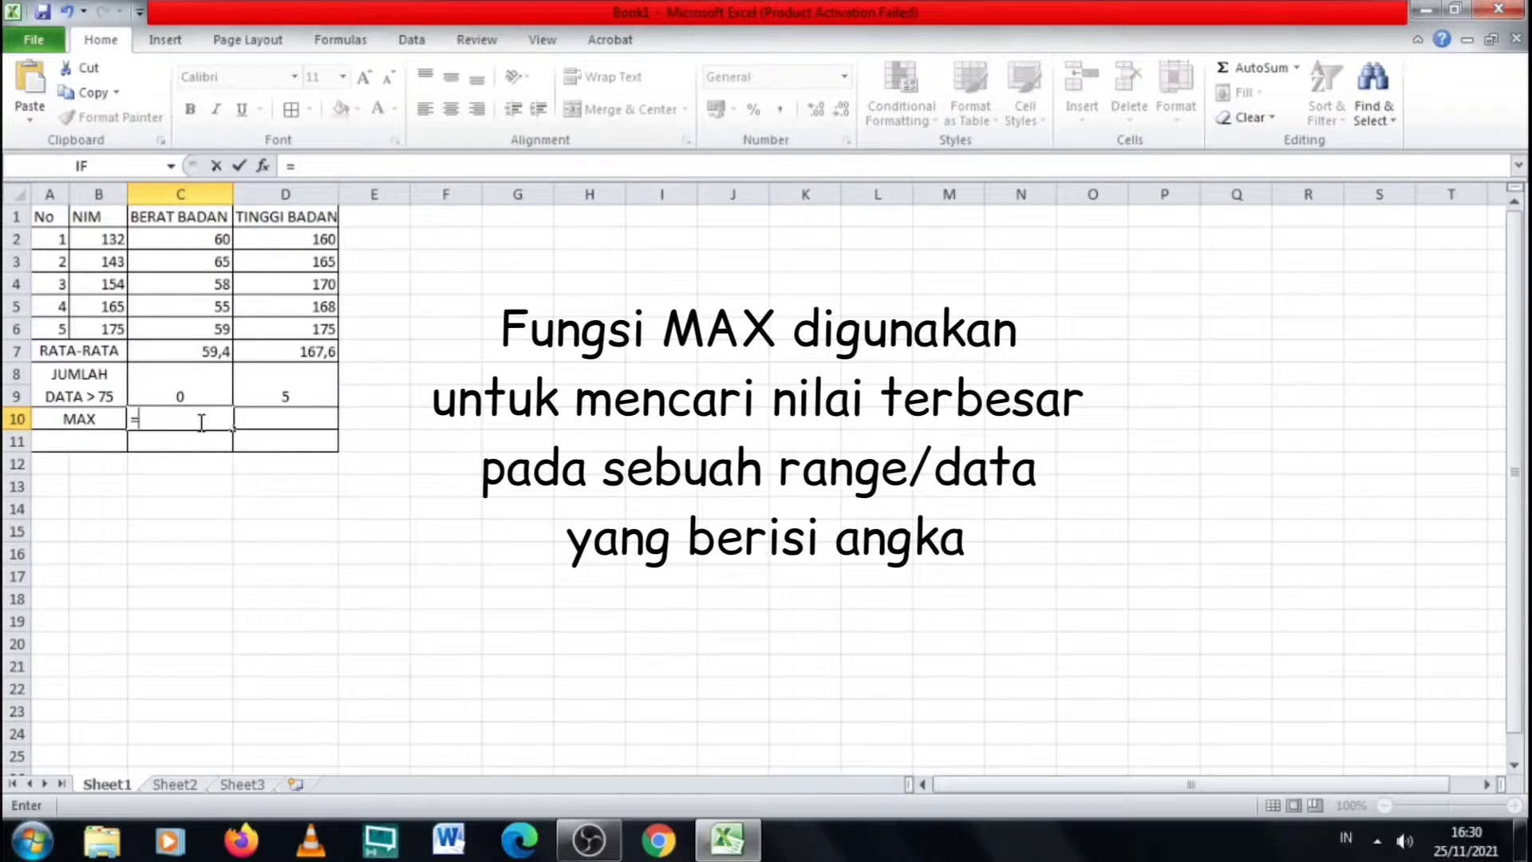
type("MAX")
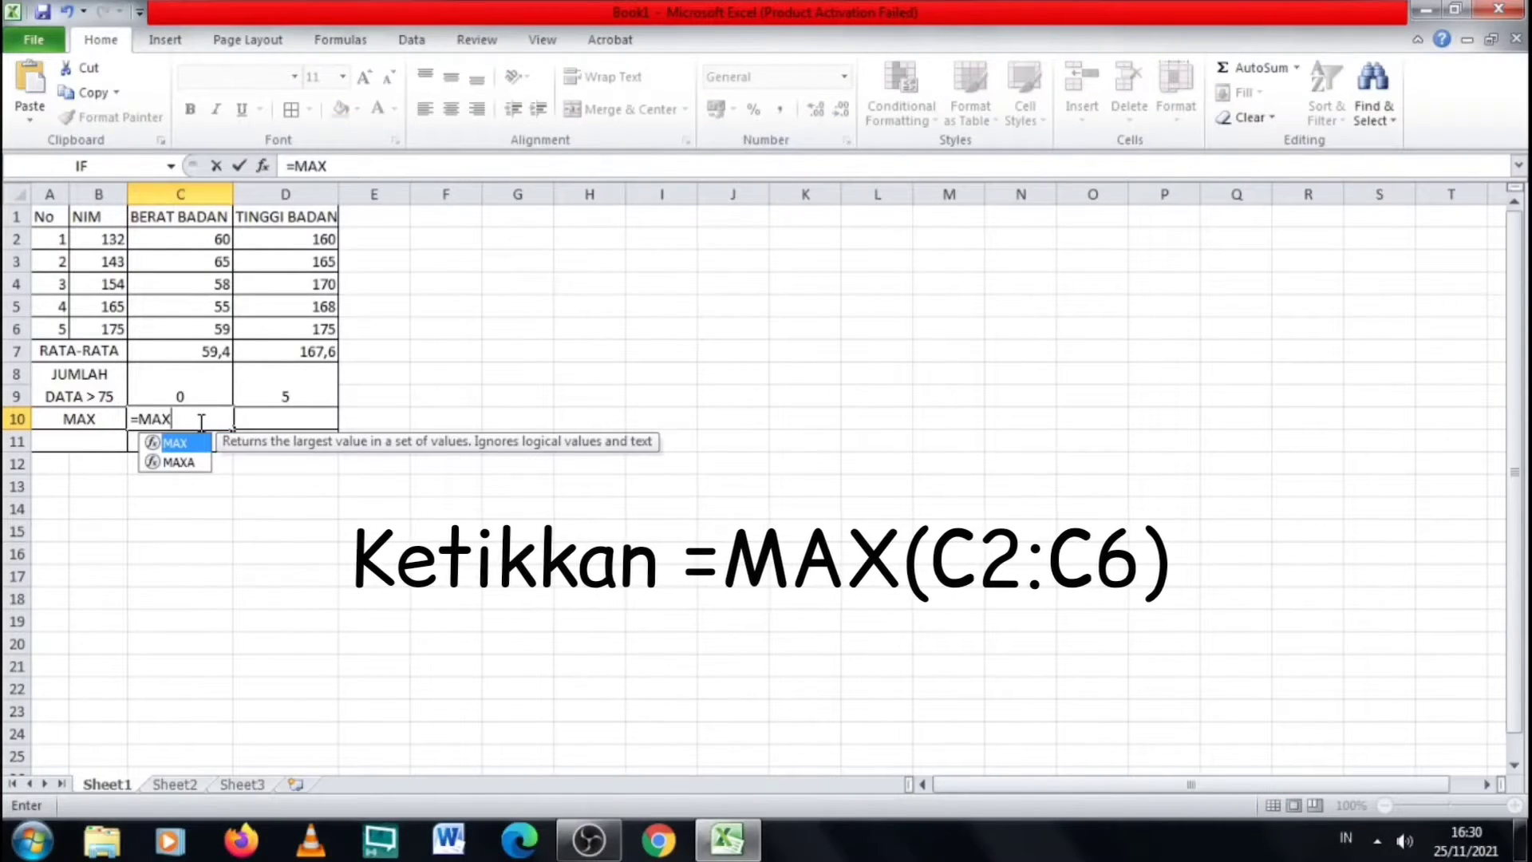
type("(")
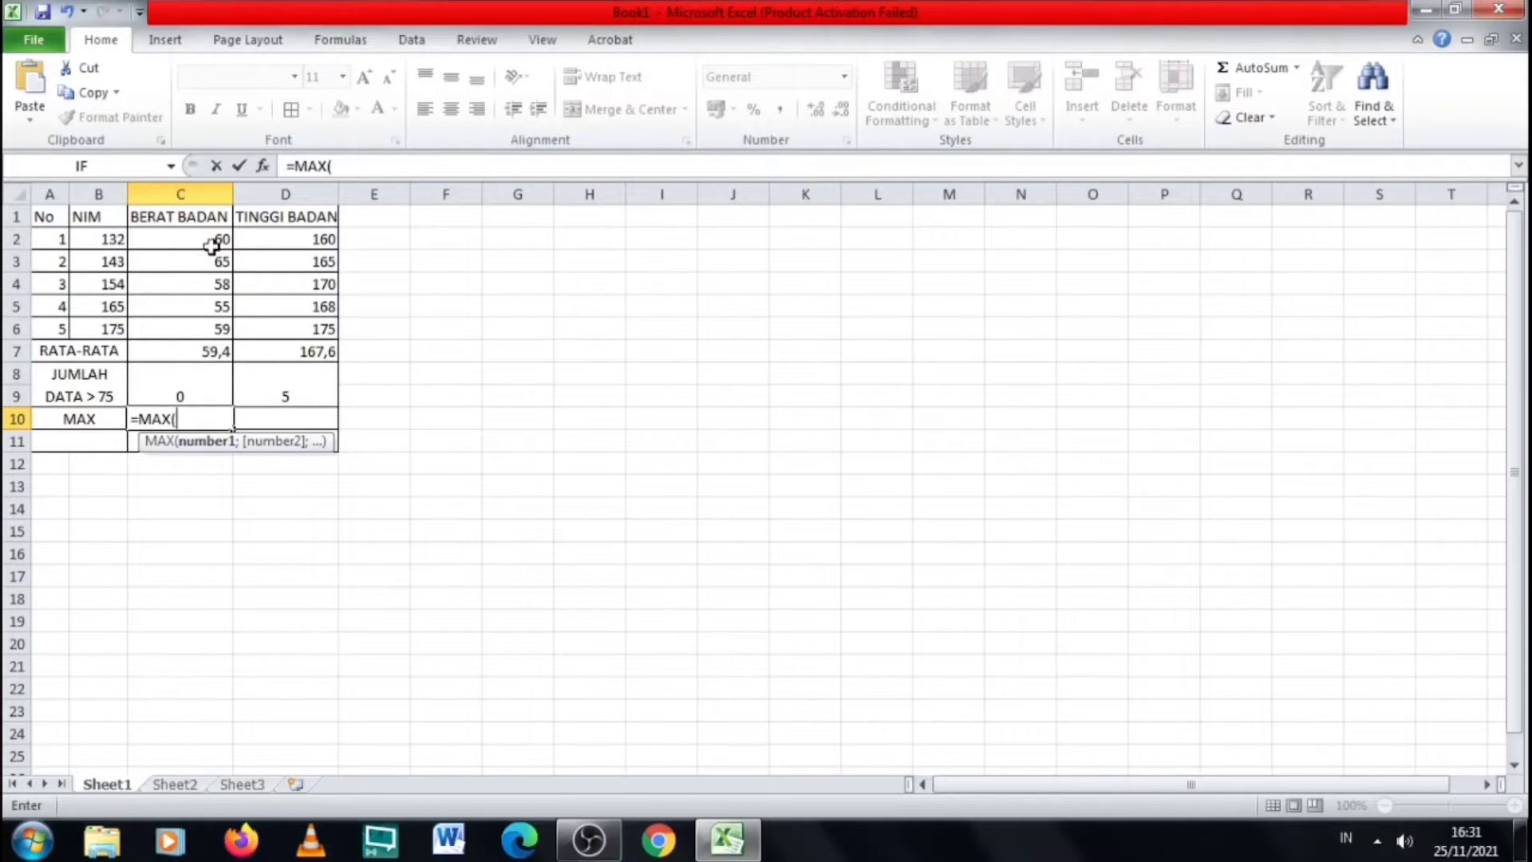
left_click_drag(211, 246, 212, 328)
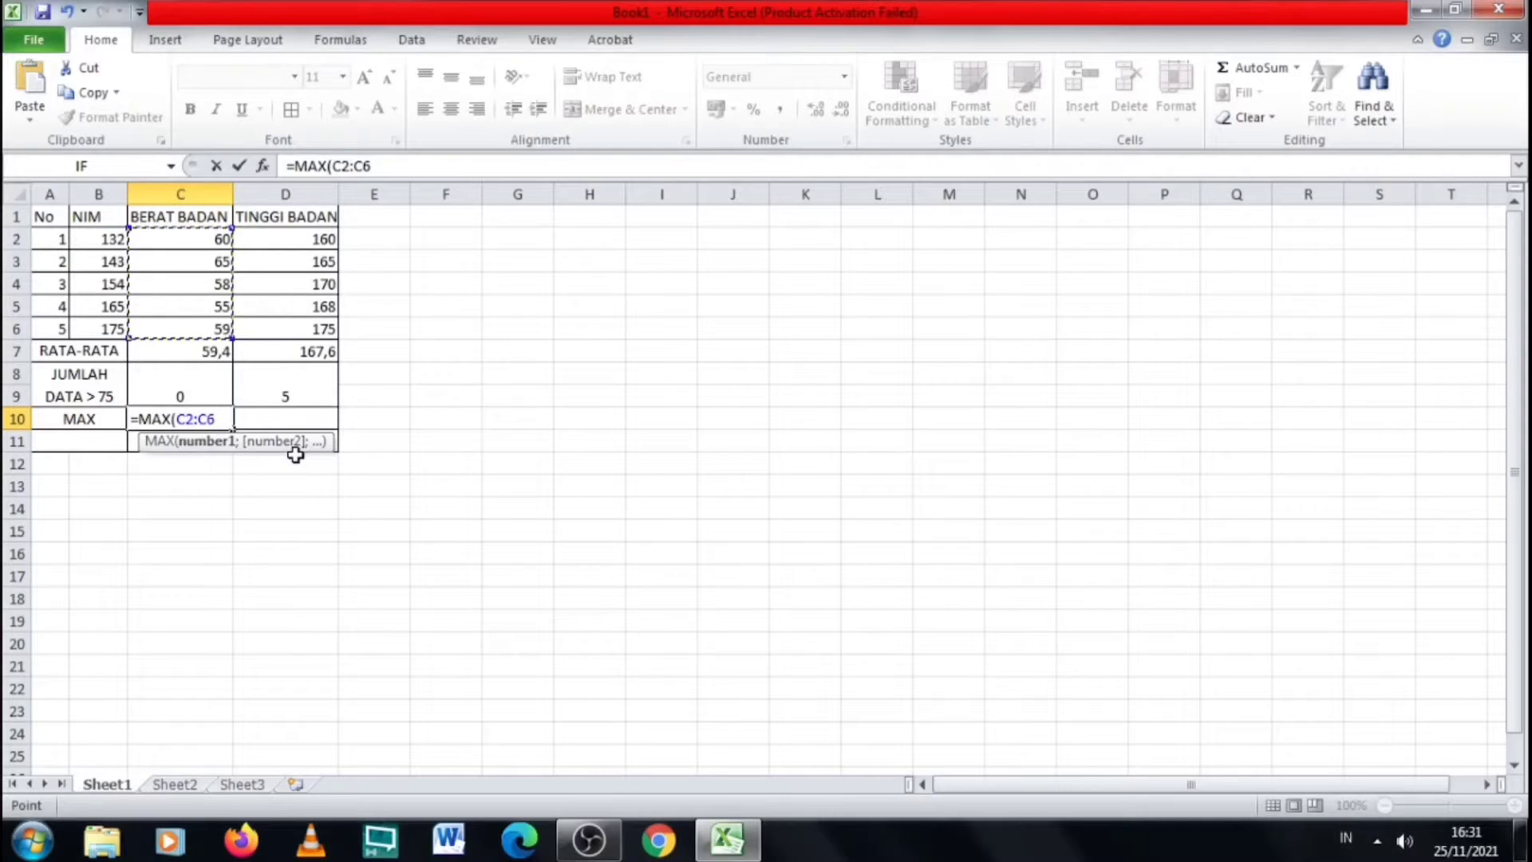
type(")")
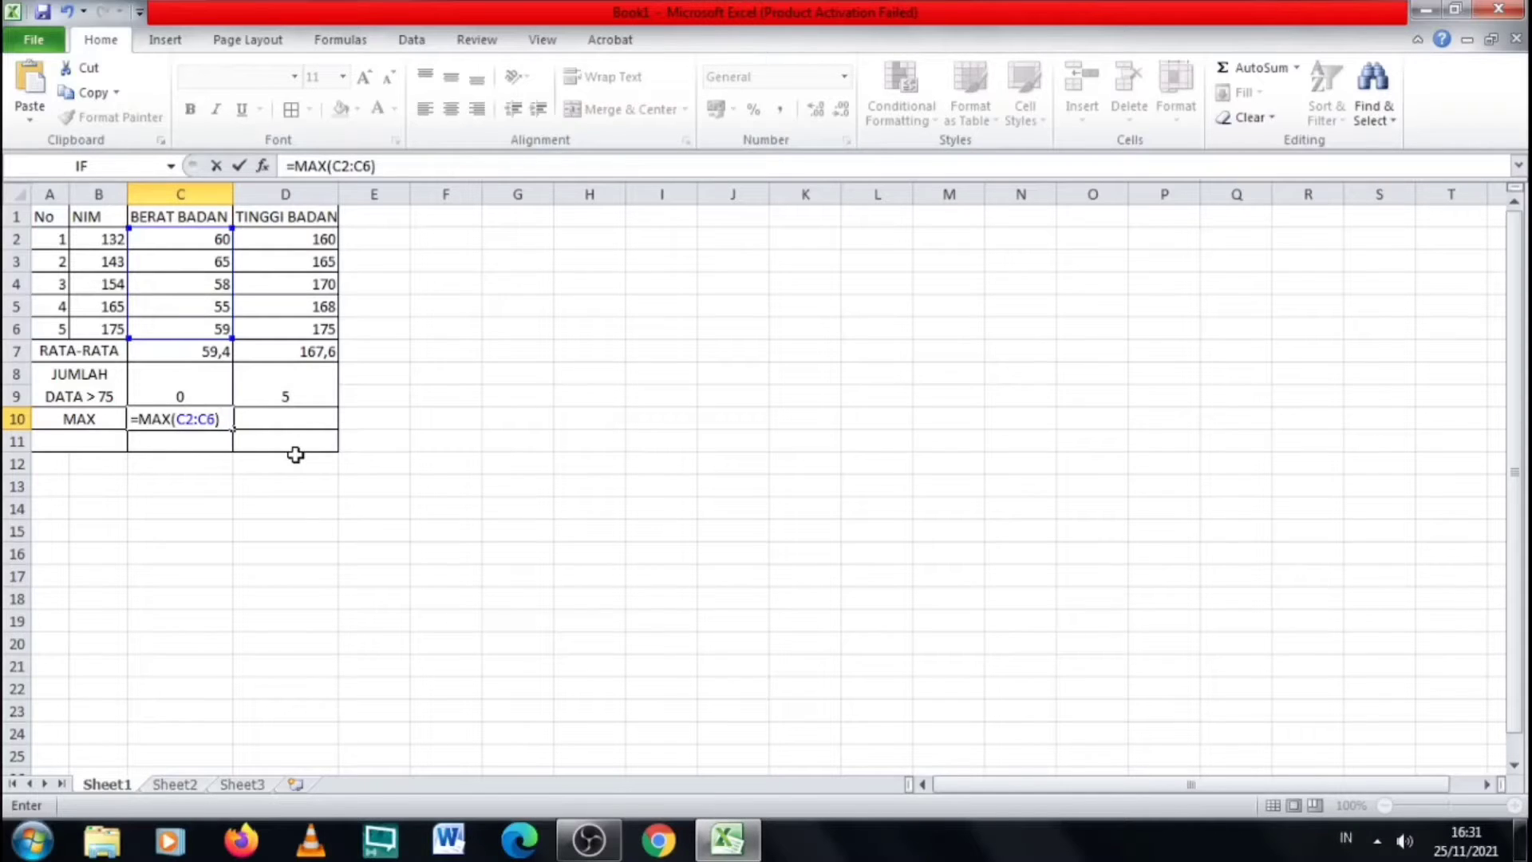
key("Return")
Find the highest TINGGI BADAN in D10 with the formula =MAX(D2:D6)
left_click(290, 424)
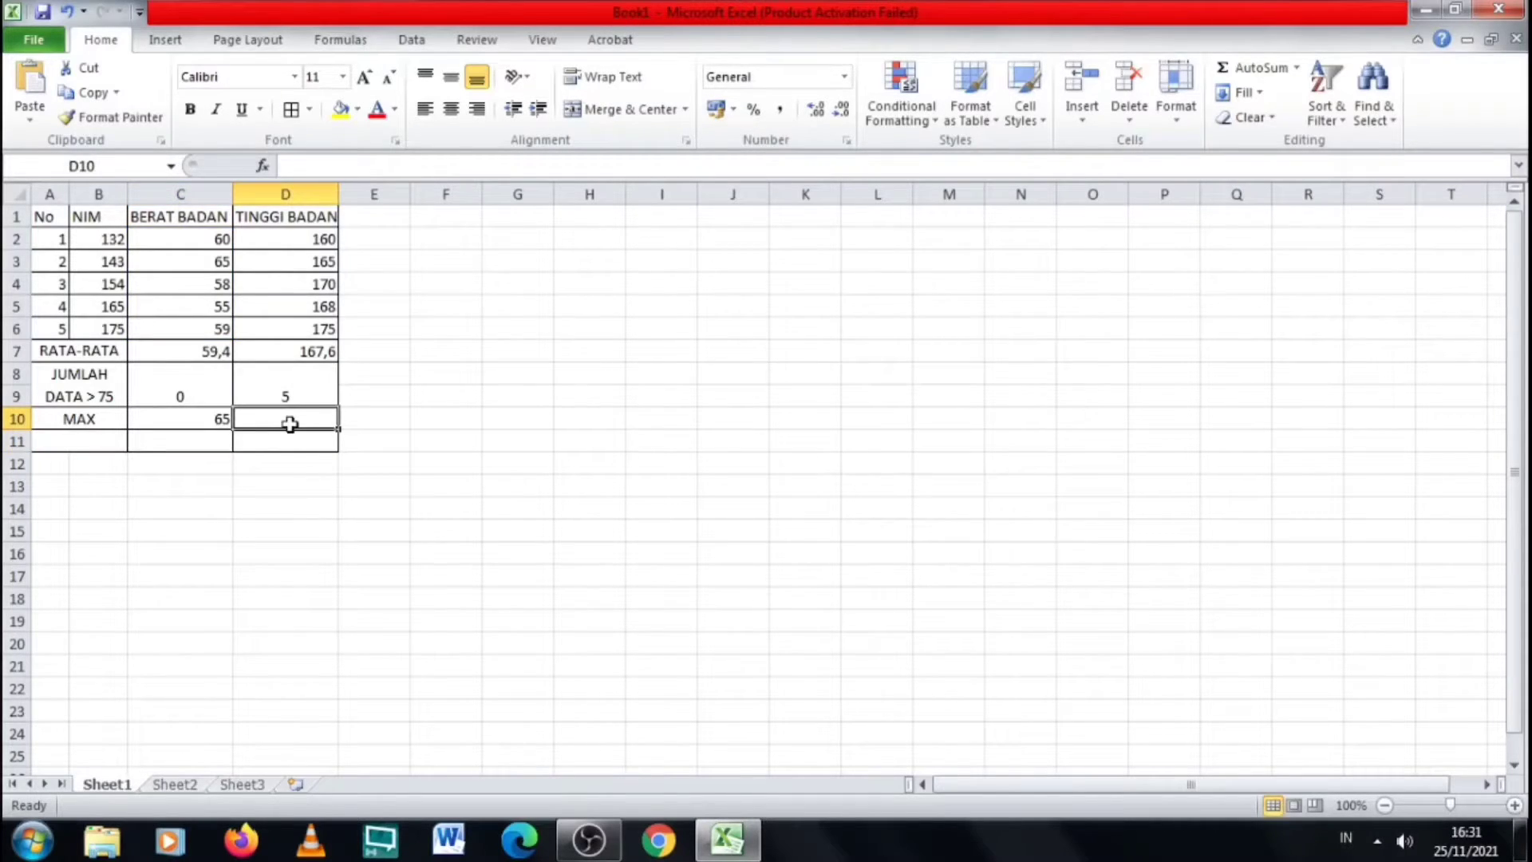
type("=MAX")
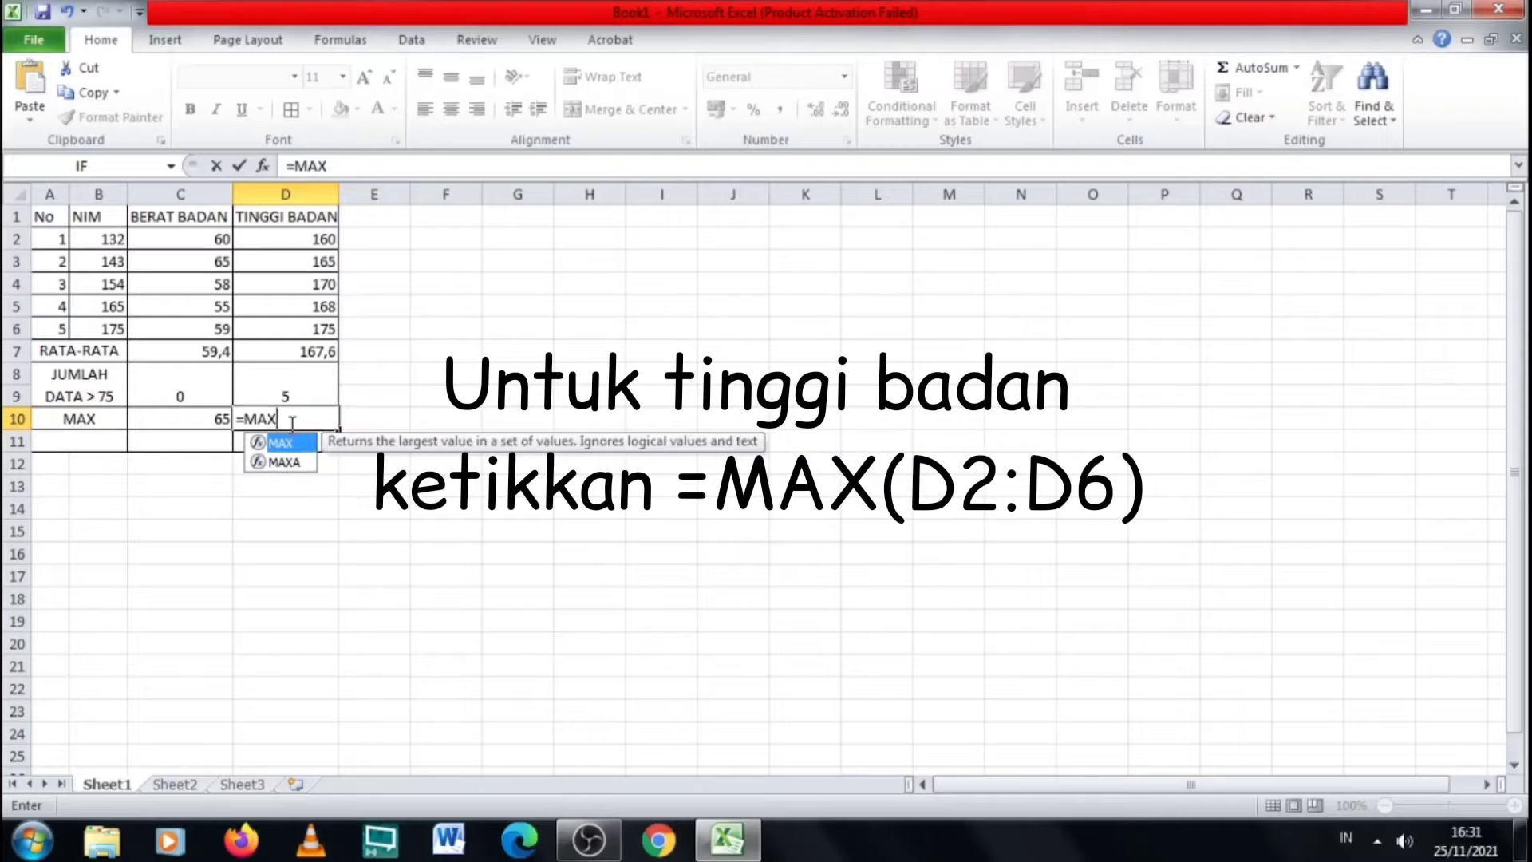
type("(")
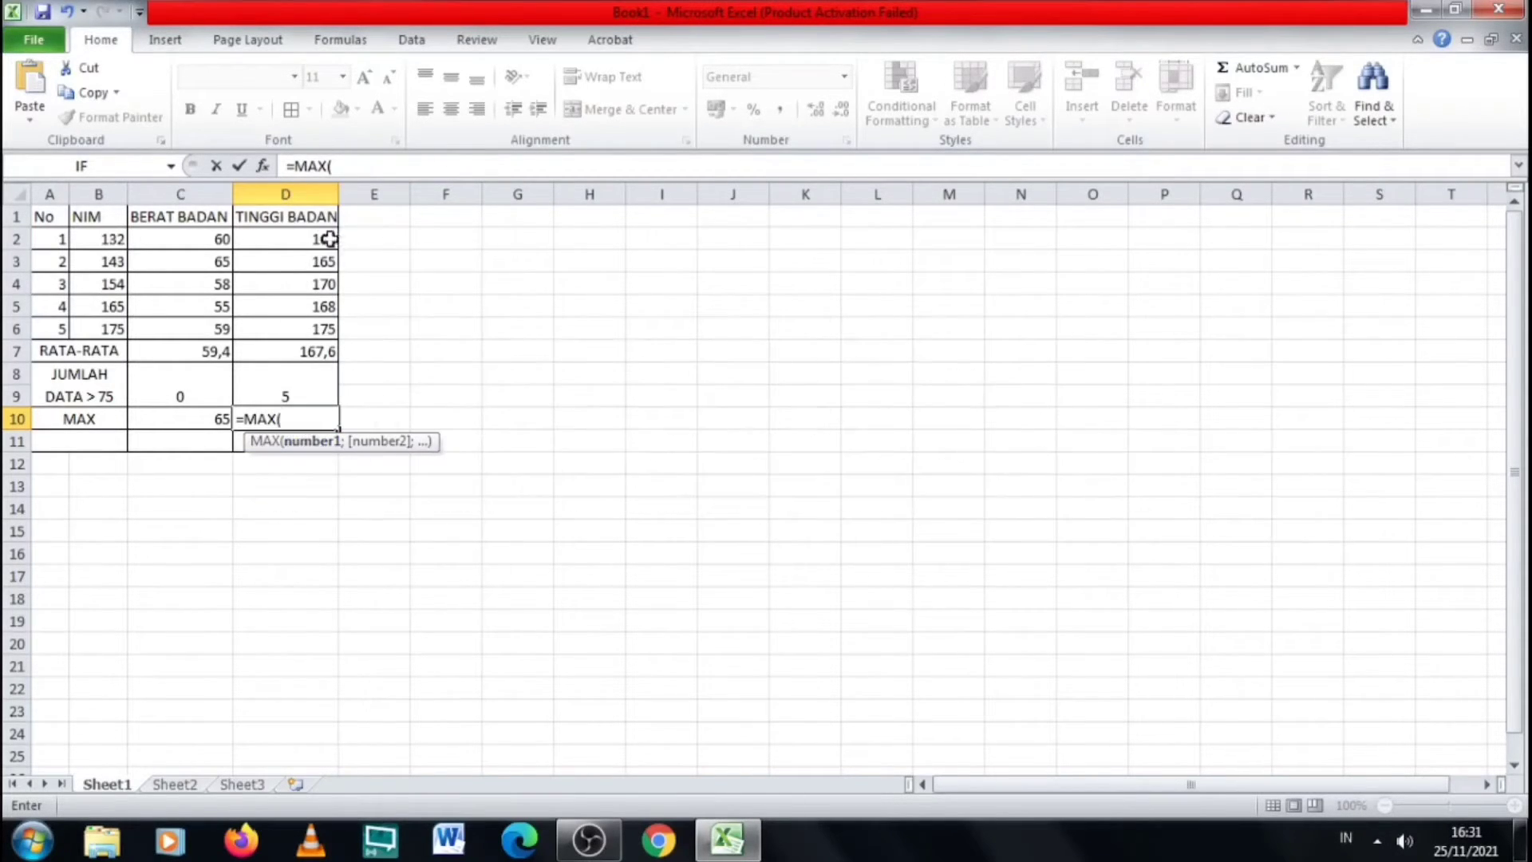
left_click_drag(326, 240, 333, 326)
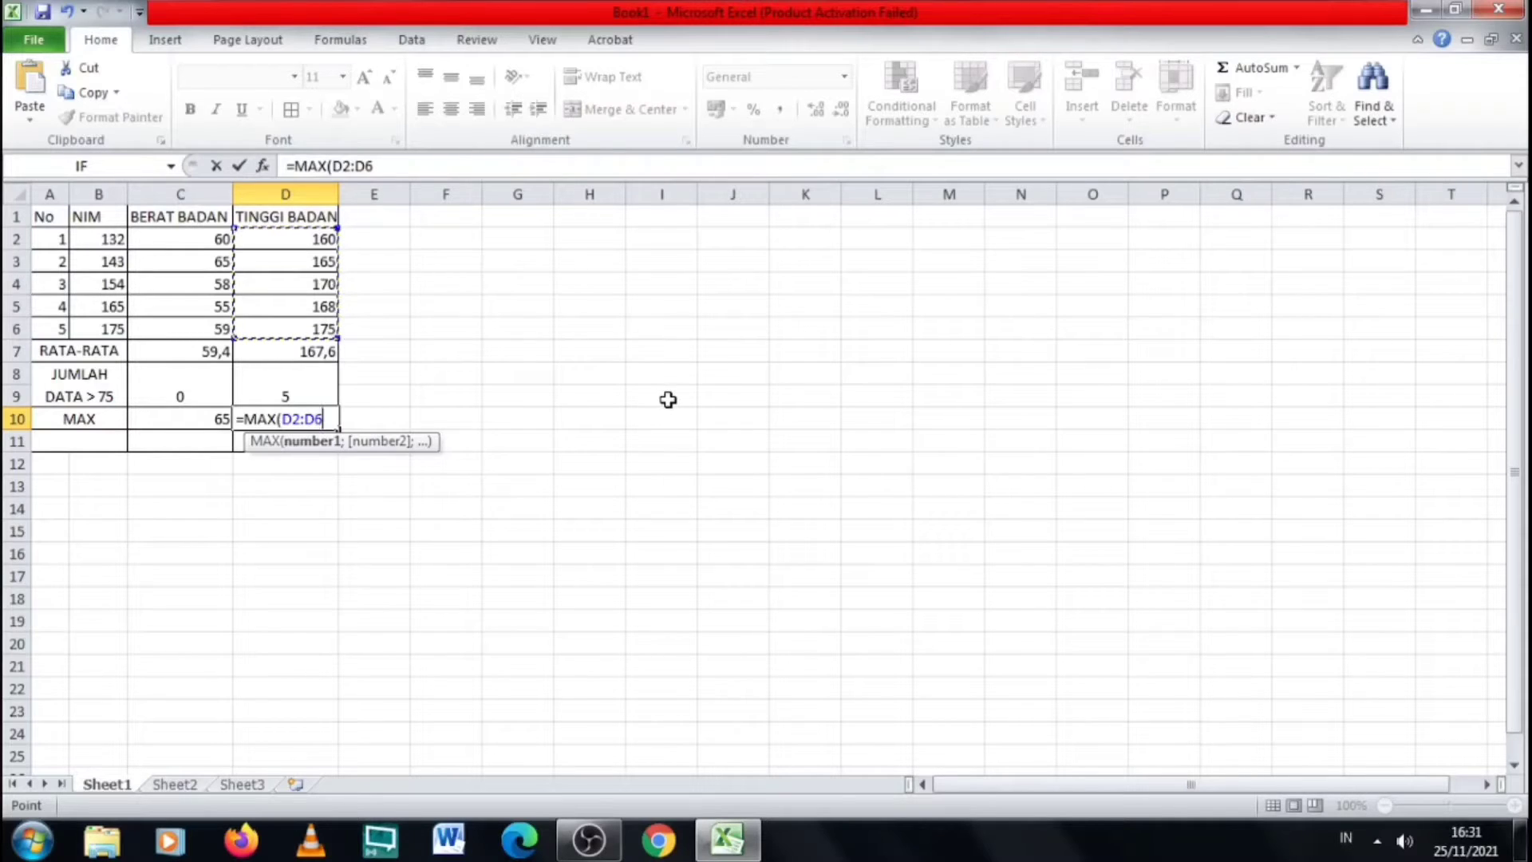
type(")")
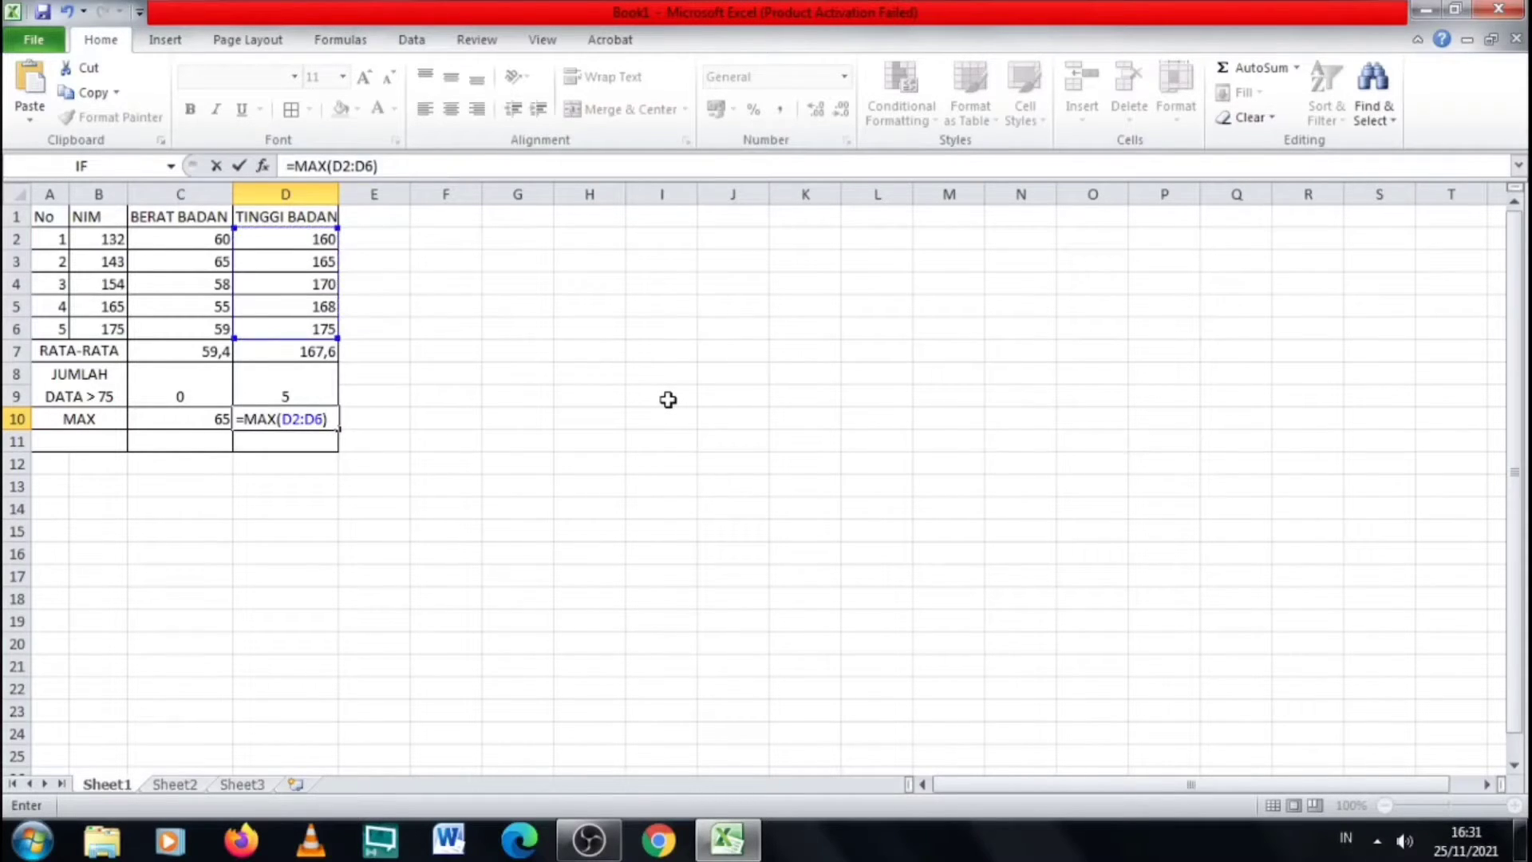
key("Return")
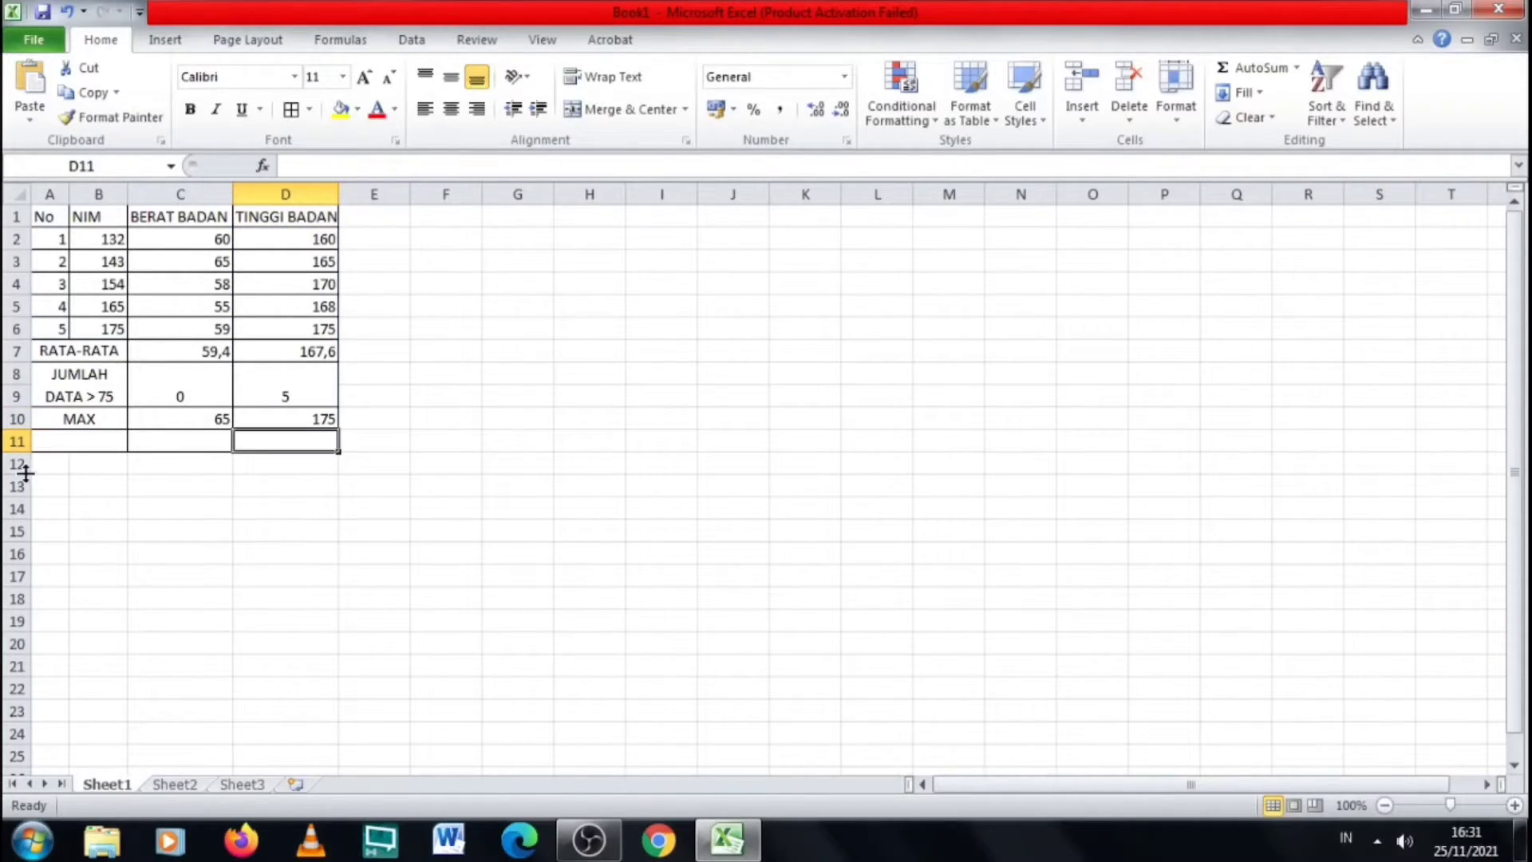
Label merged cell A11 MIN and find the lowest BERAT BADAN in C11 with the formula =MIN(C2:C6)
left_click(70, 439)
type("MIN")
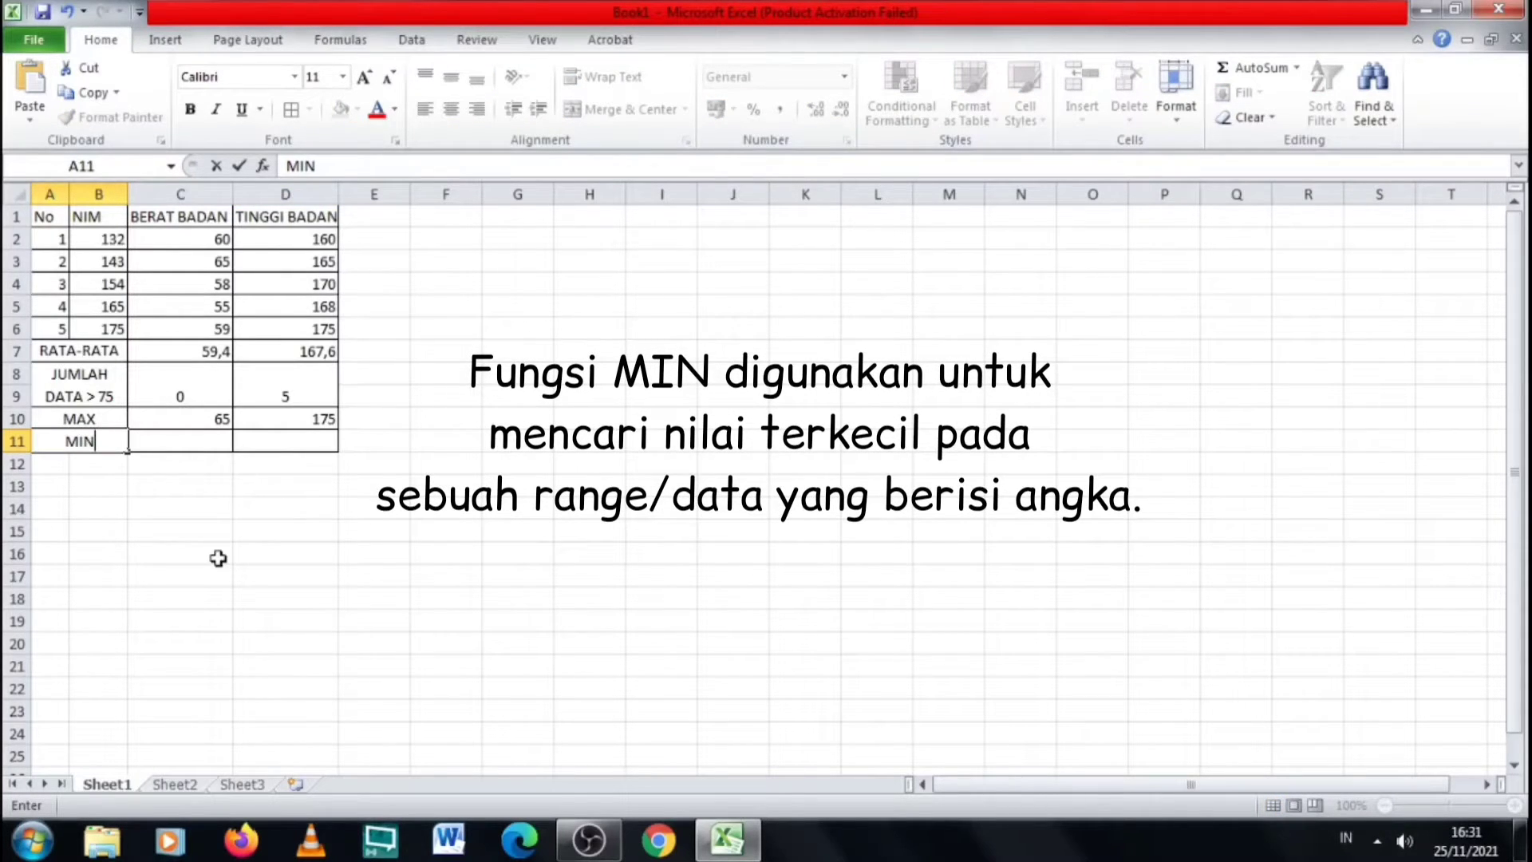
left_click(166, 447)
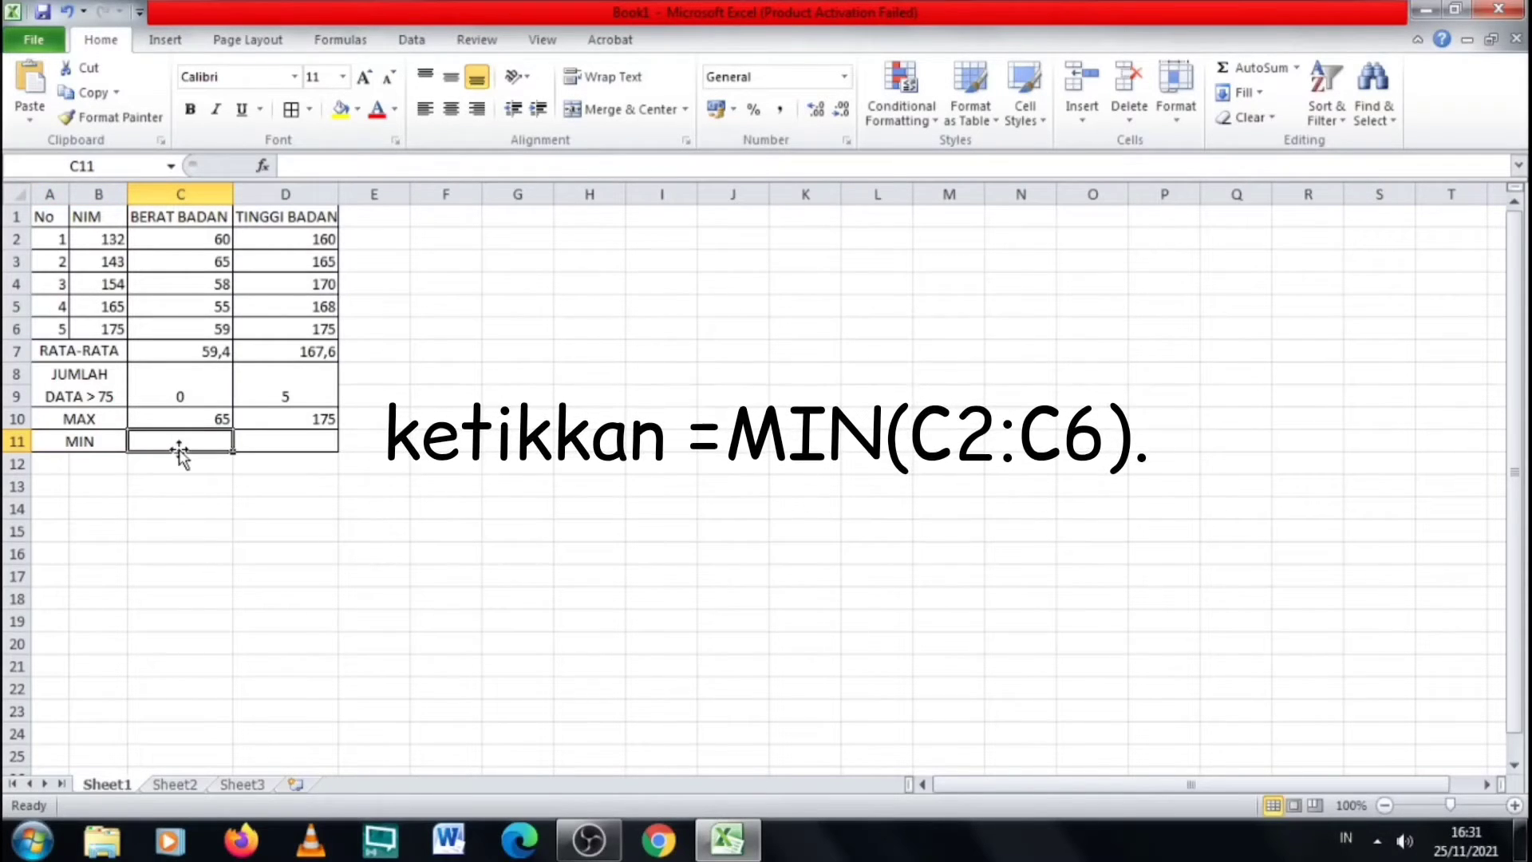
type("=MIN")
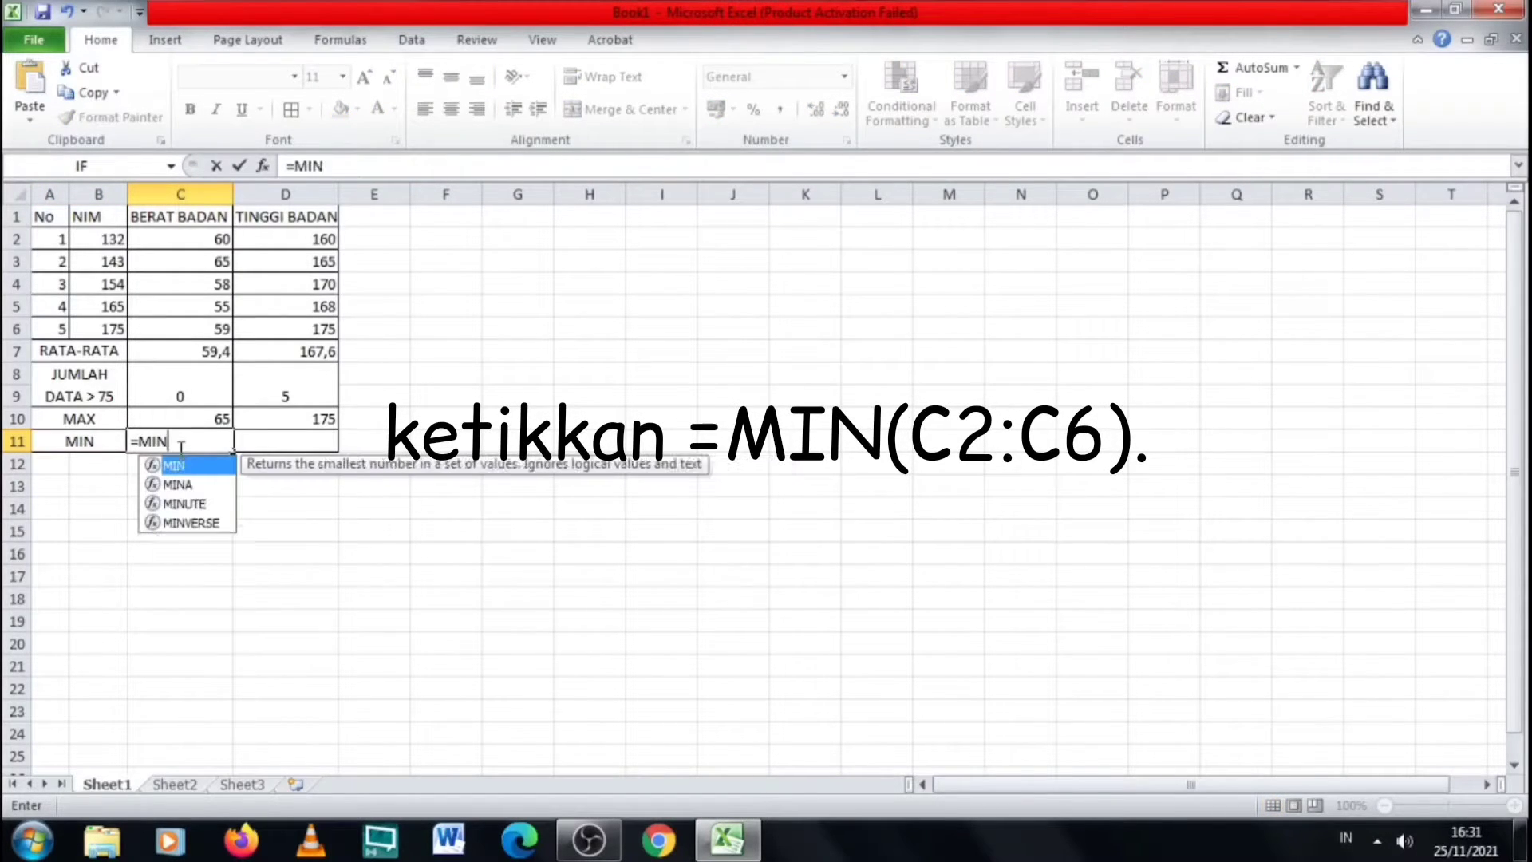
type("(")
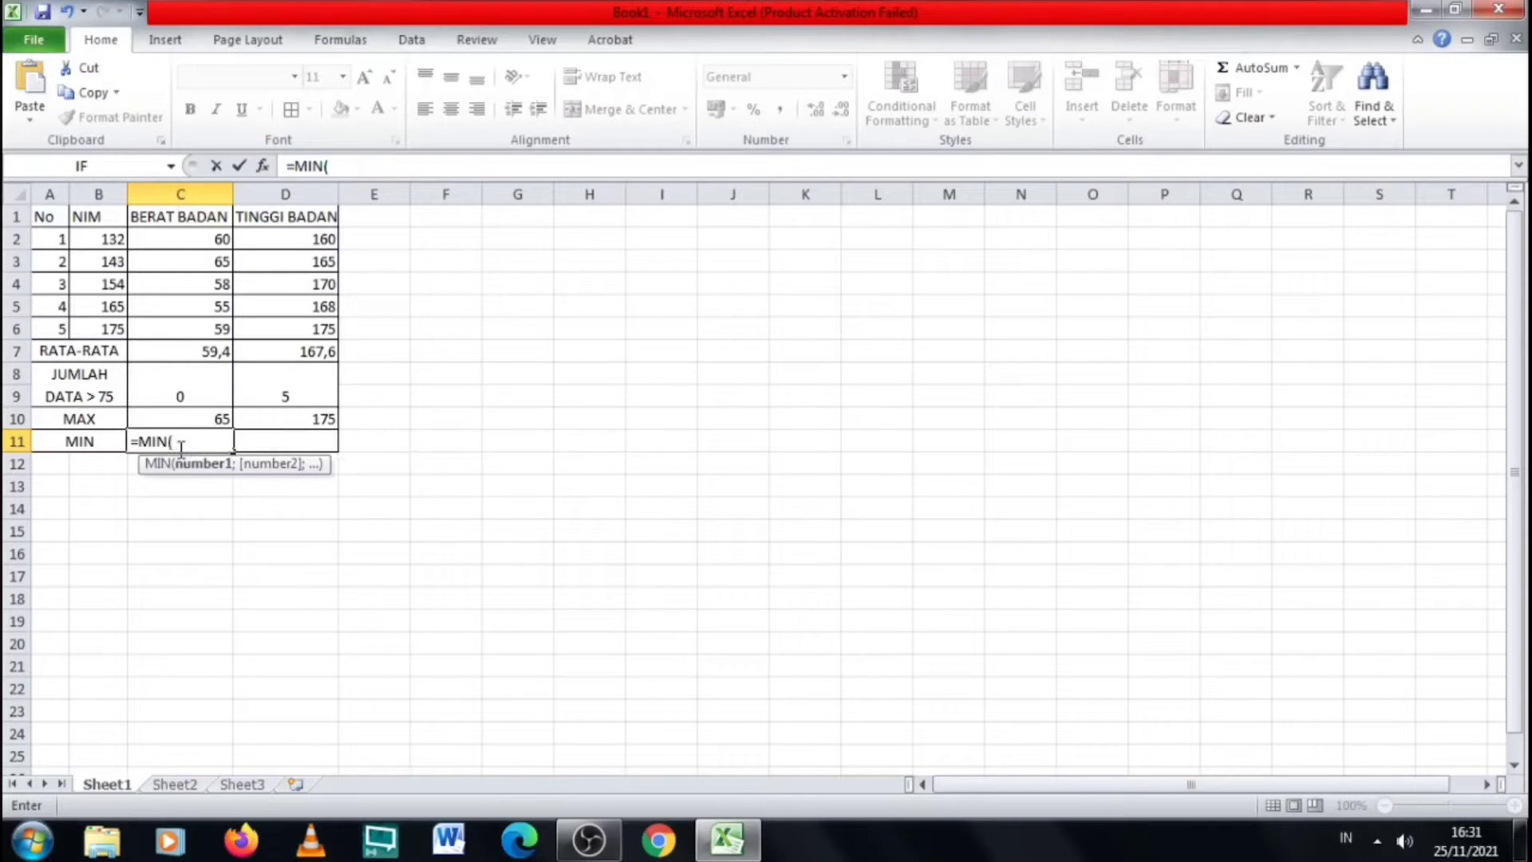
left_click_drag(197, 238, 219, 321)
type(")")
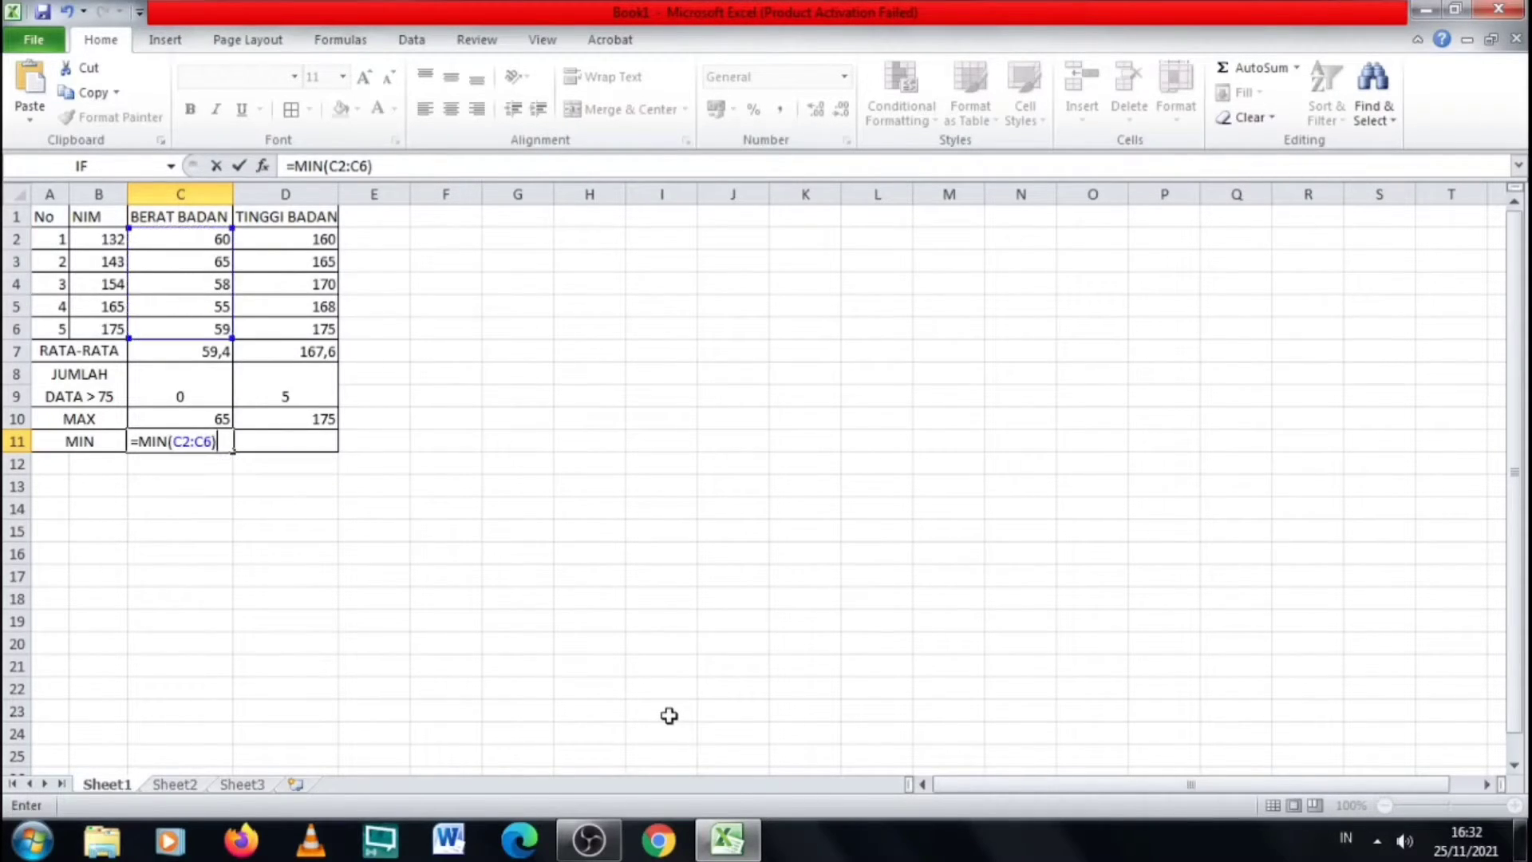
key("Return")
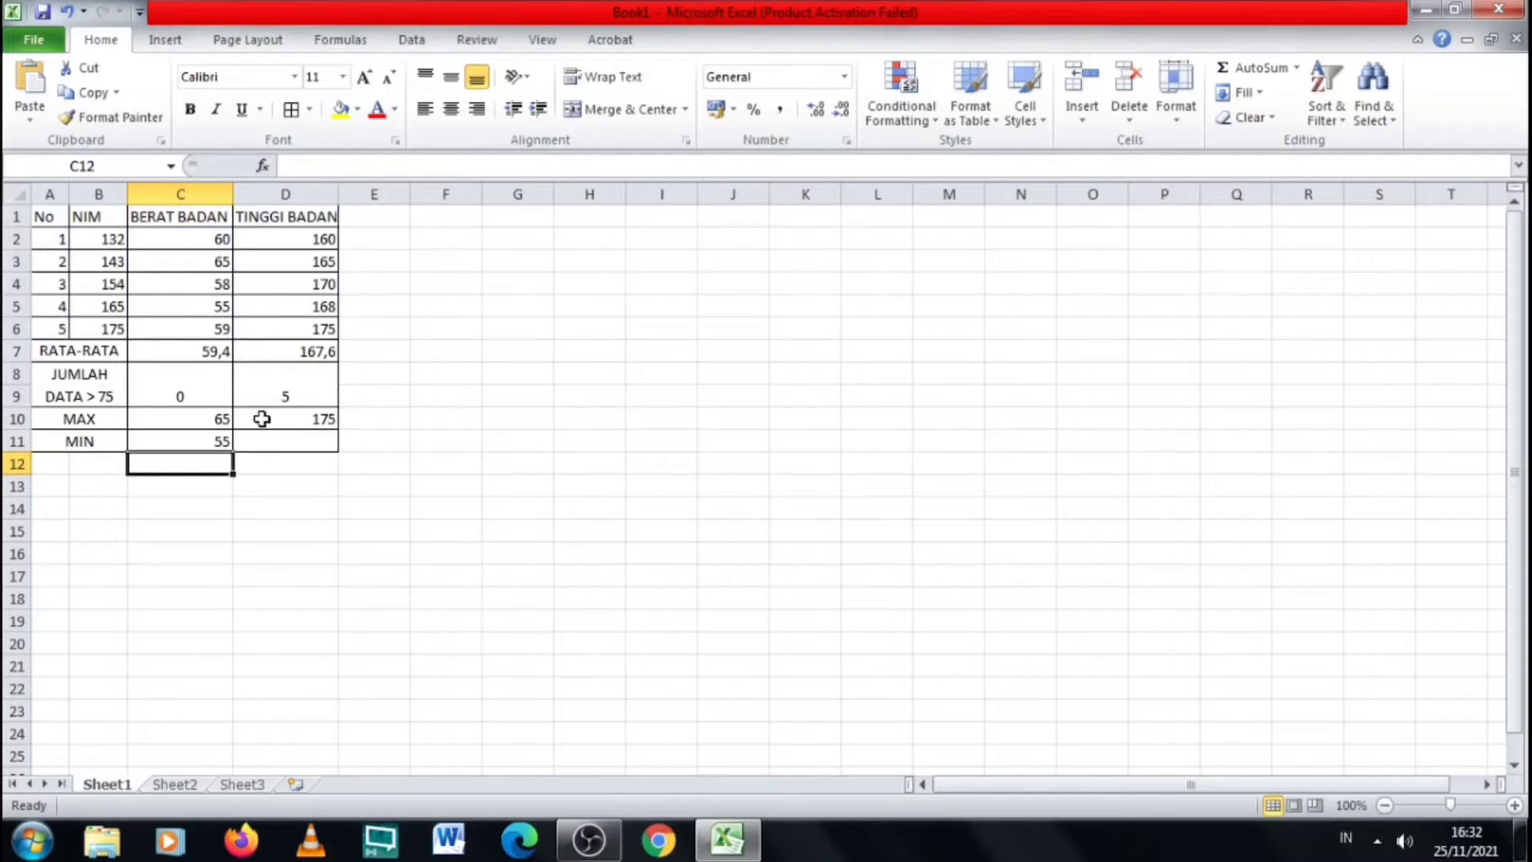
Find the lowest TINGGI BADAN in D11 with the formula =MIN(D2:D6)
left_click(295, 445)
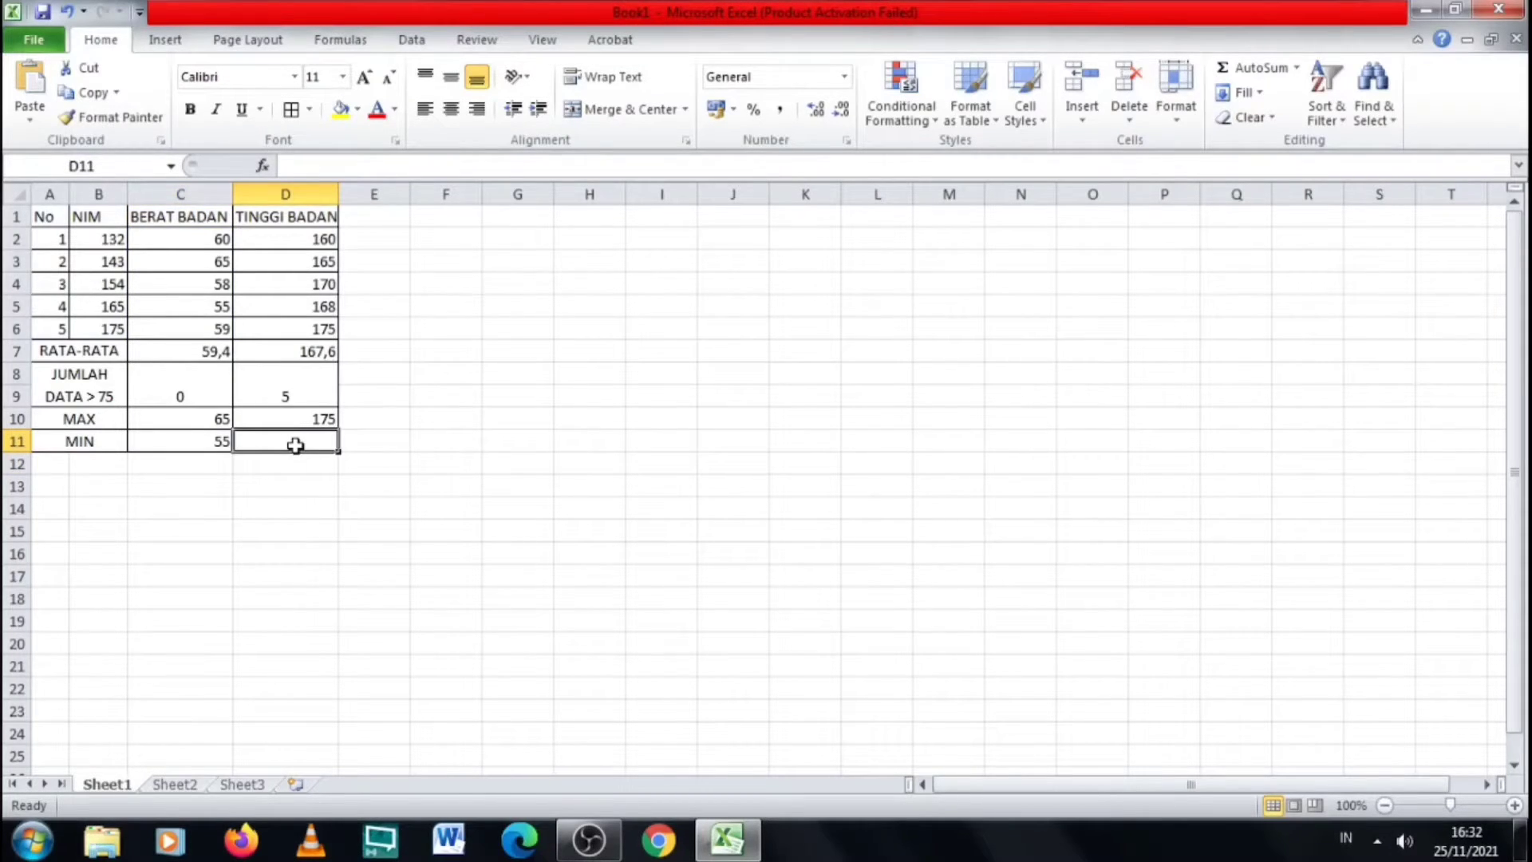
type("=")
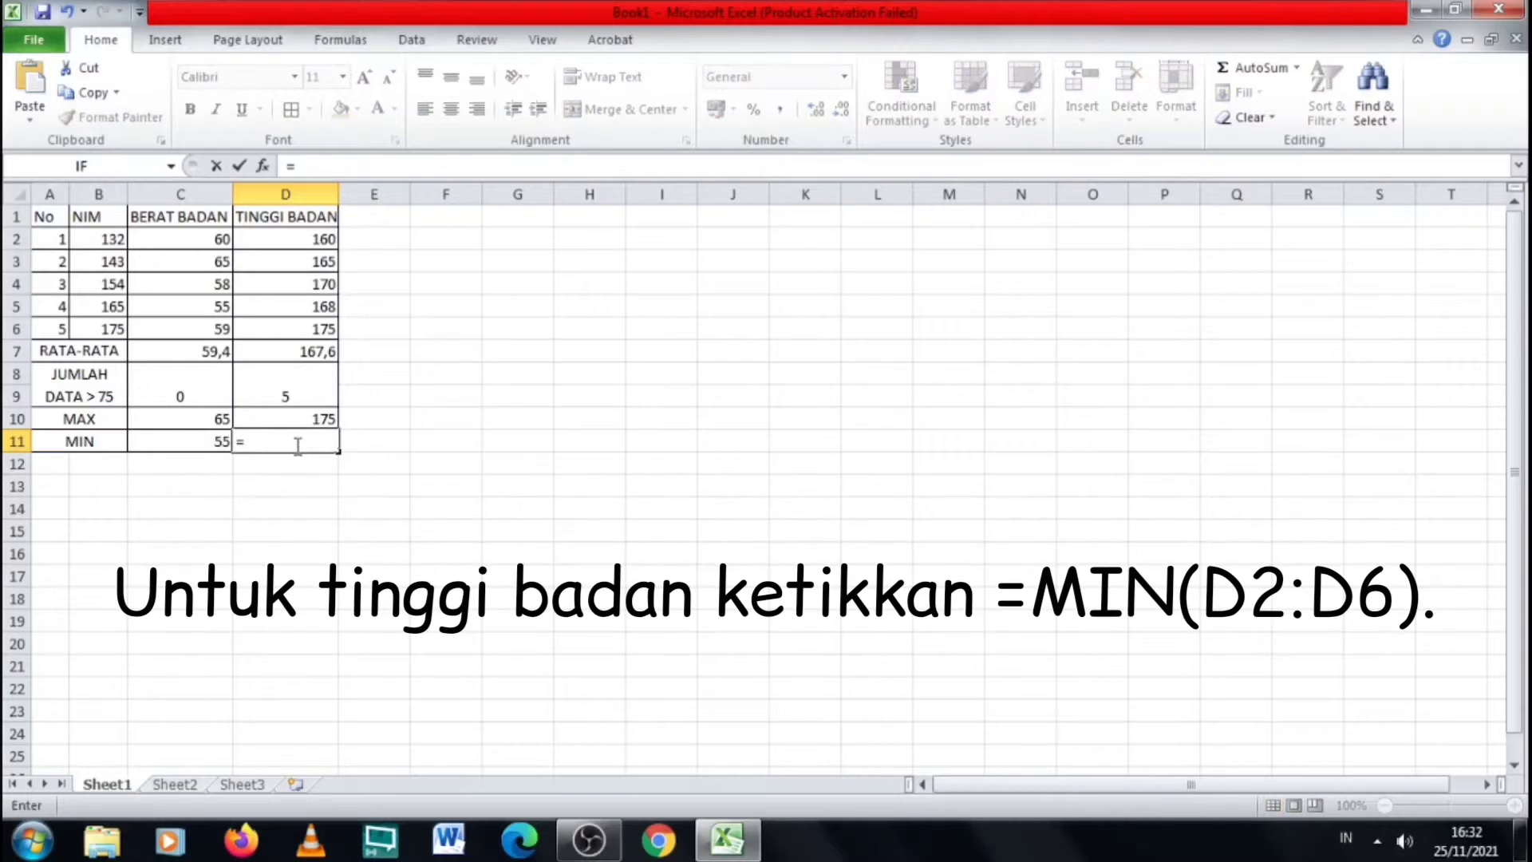
type("MIN(")
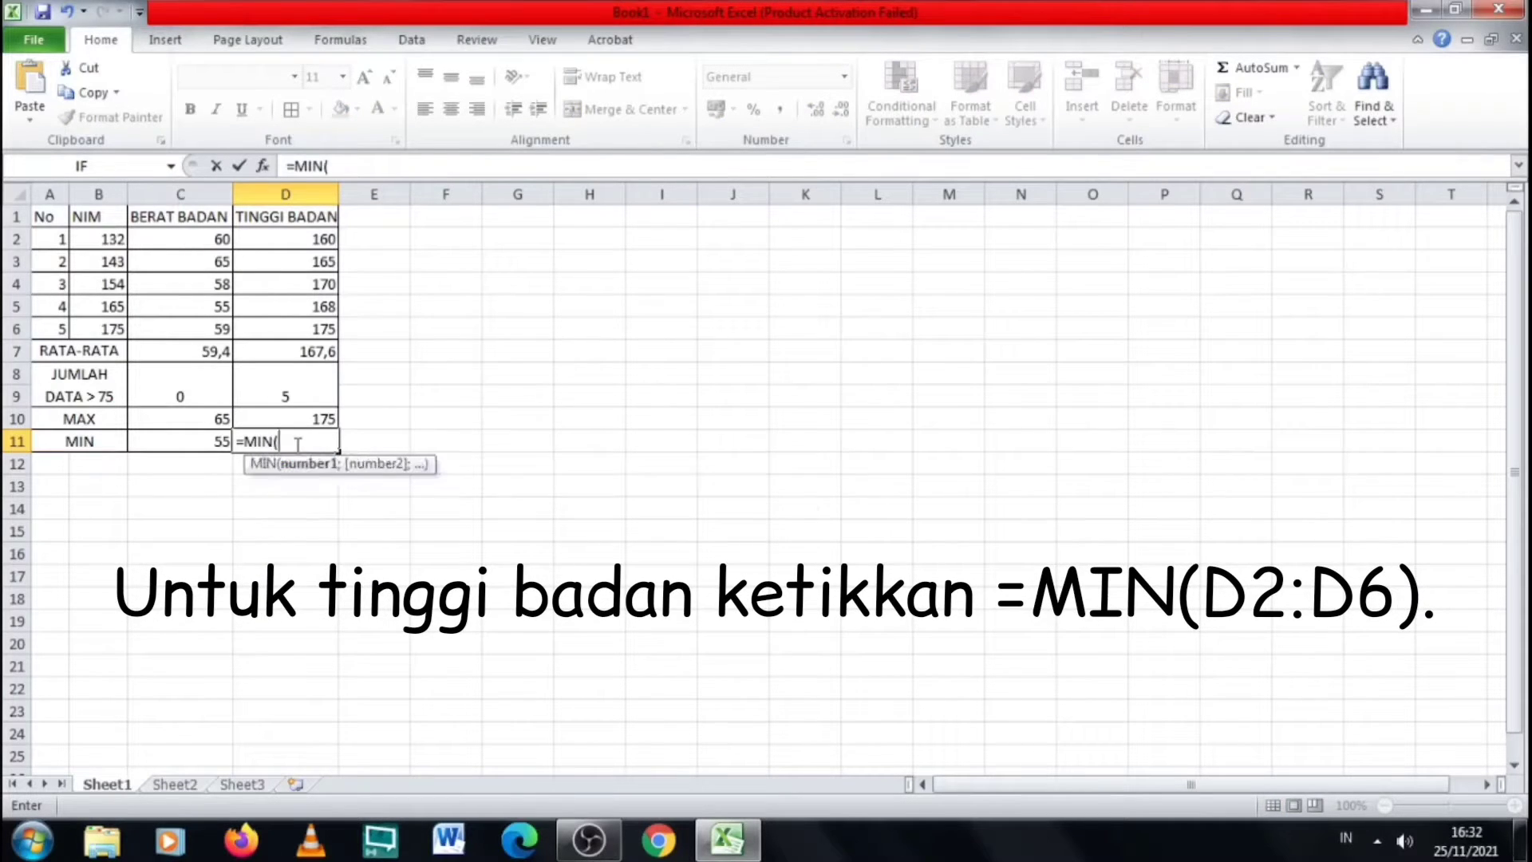
left_click_drag(273, 236, 288, 323)
type(")")
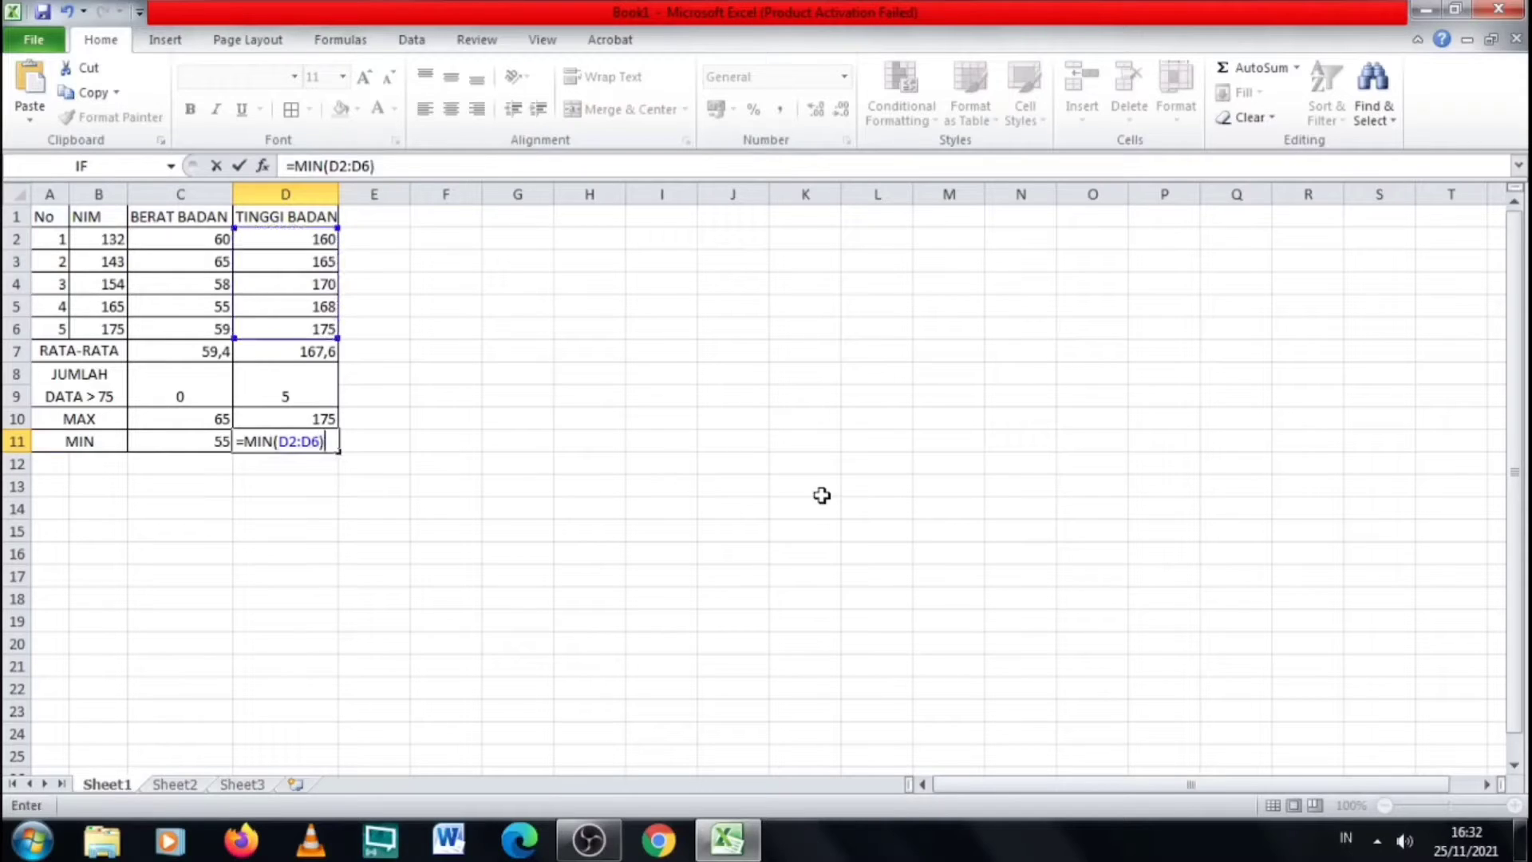
key("Return")
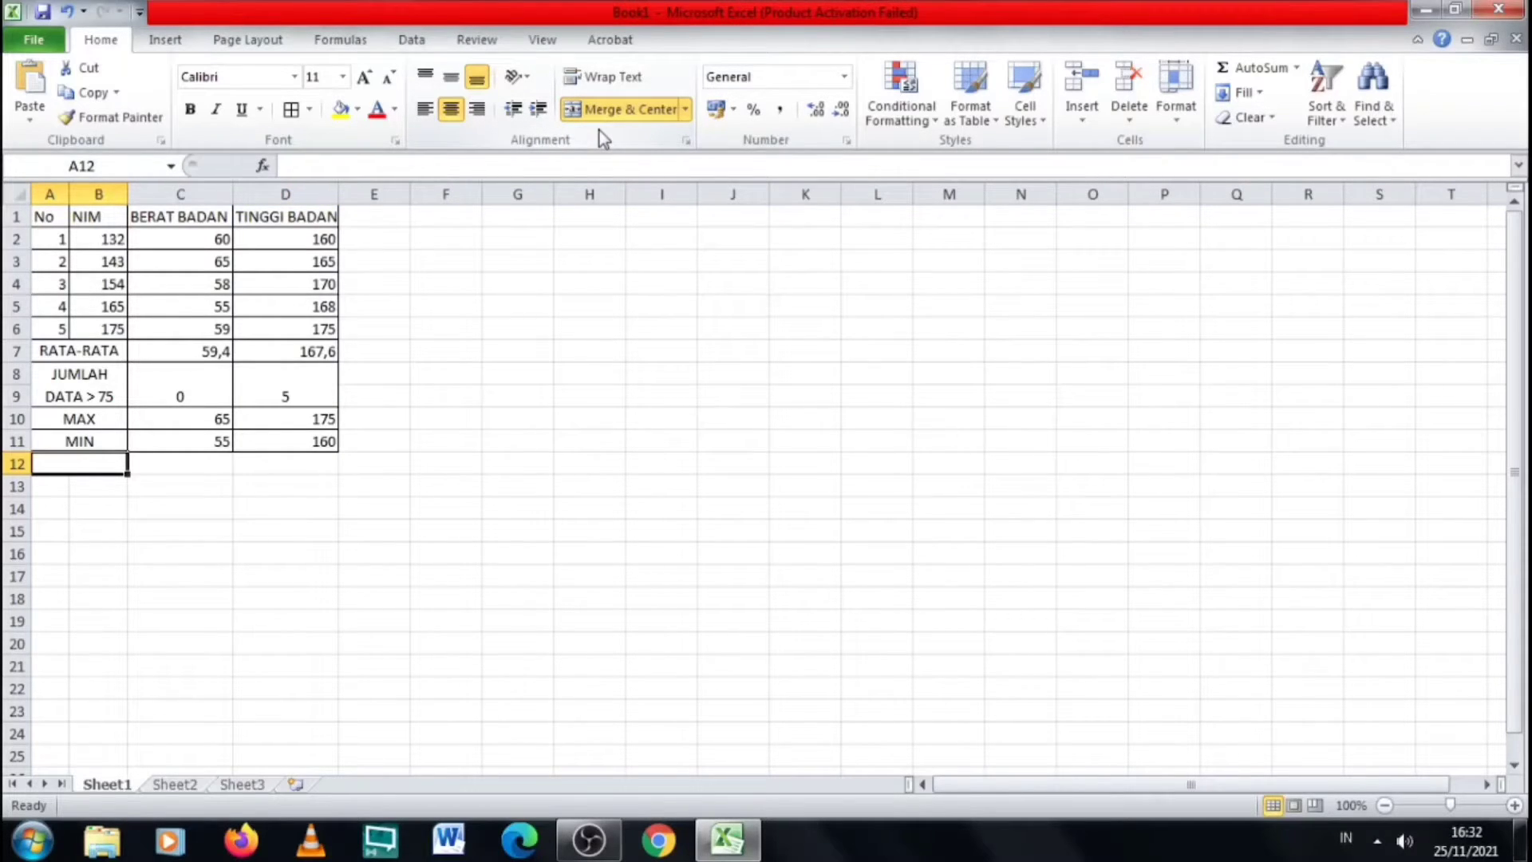
Label merged cell A12 MEDIAN and apply borders to the row A12:D12
type("MED")
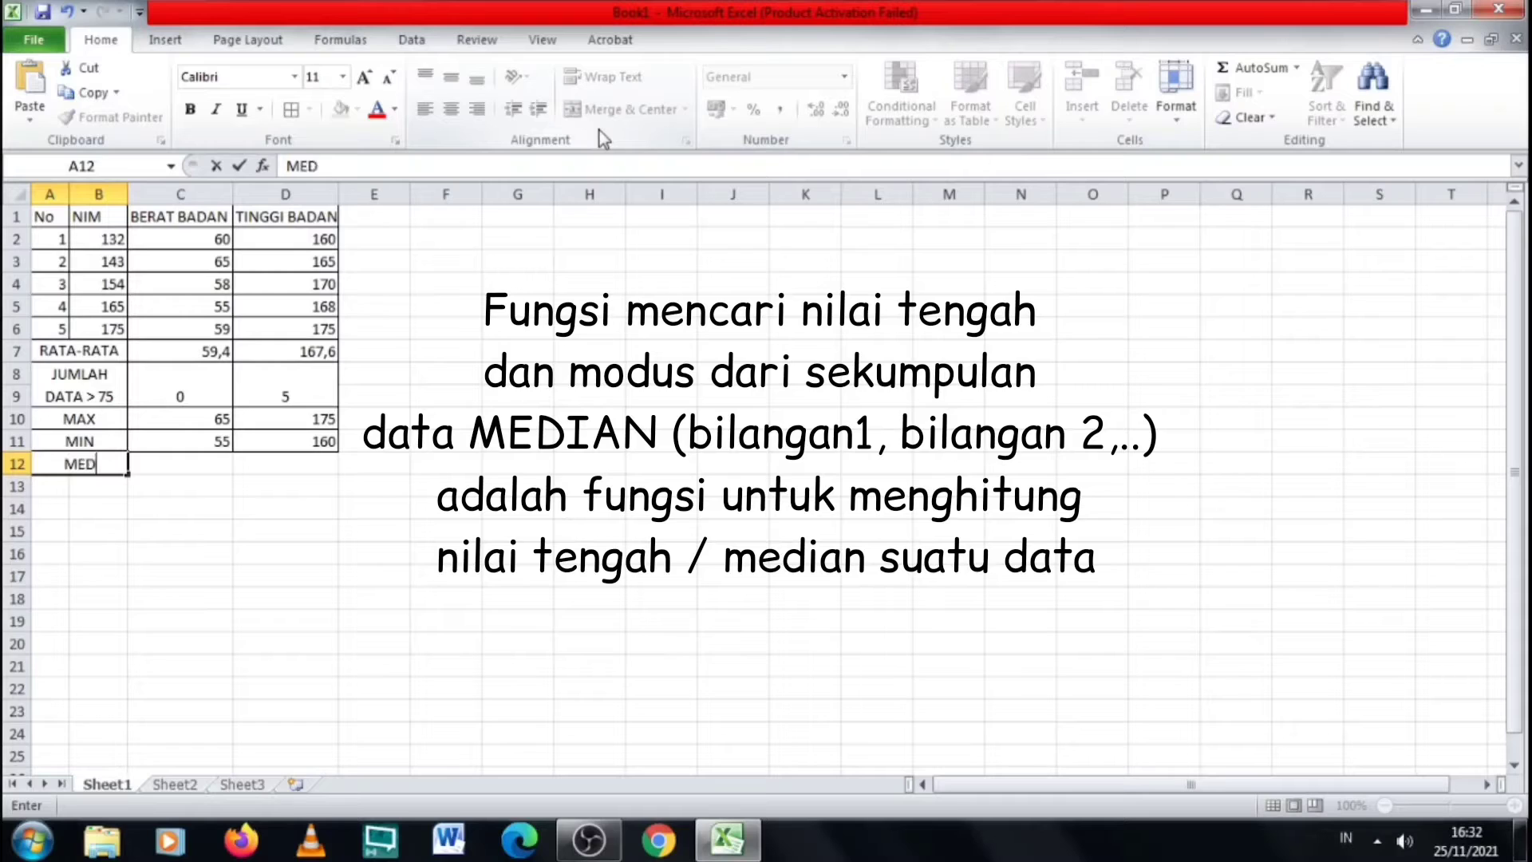
type("IAN")
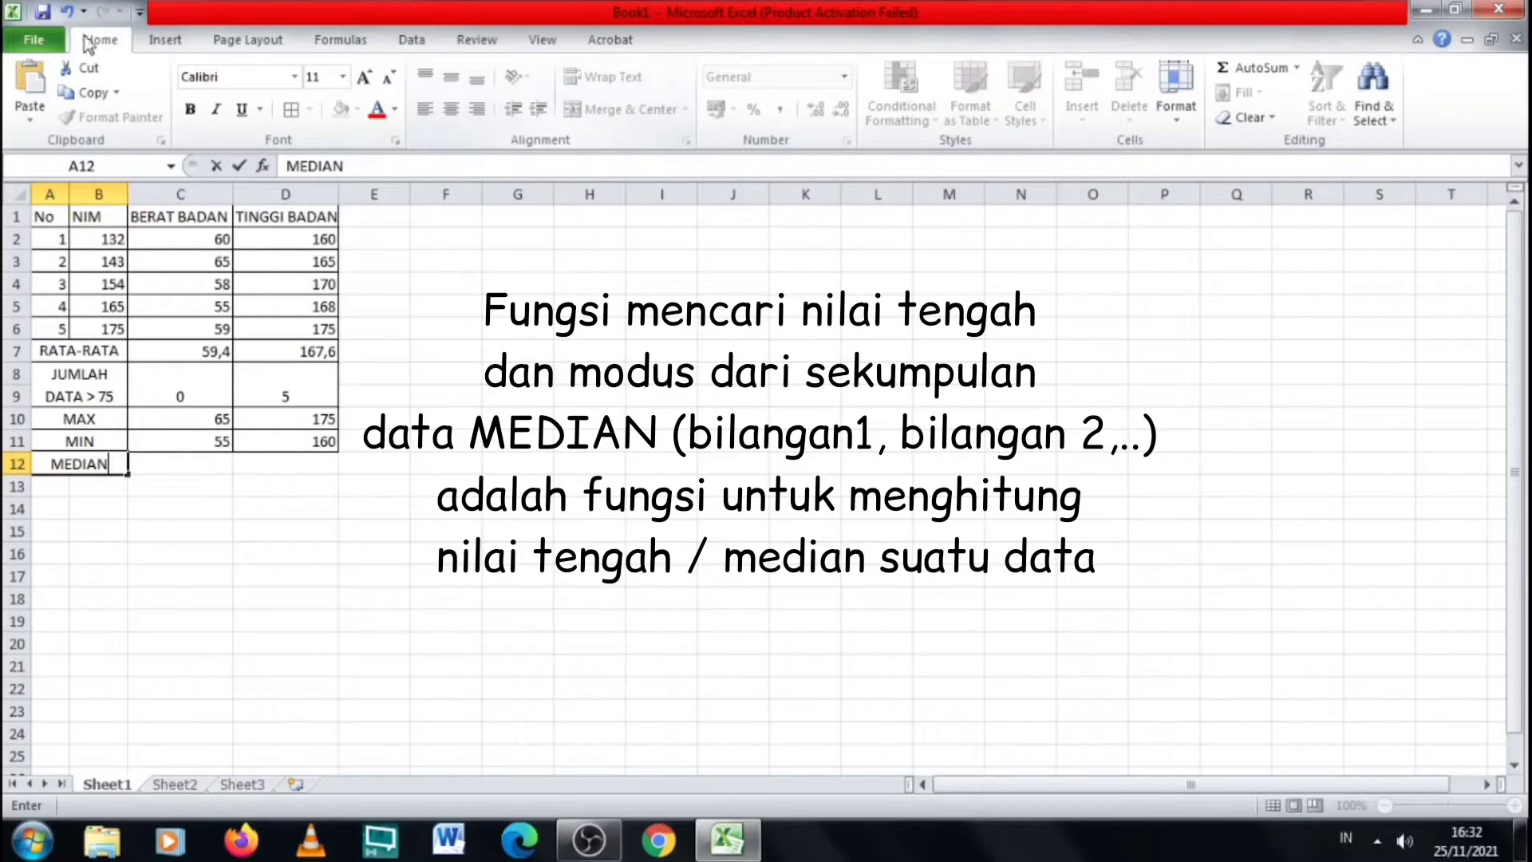
left_click(192, 470)
left_click_drag(97, 467, 314, 469)
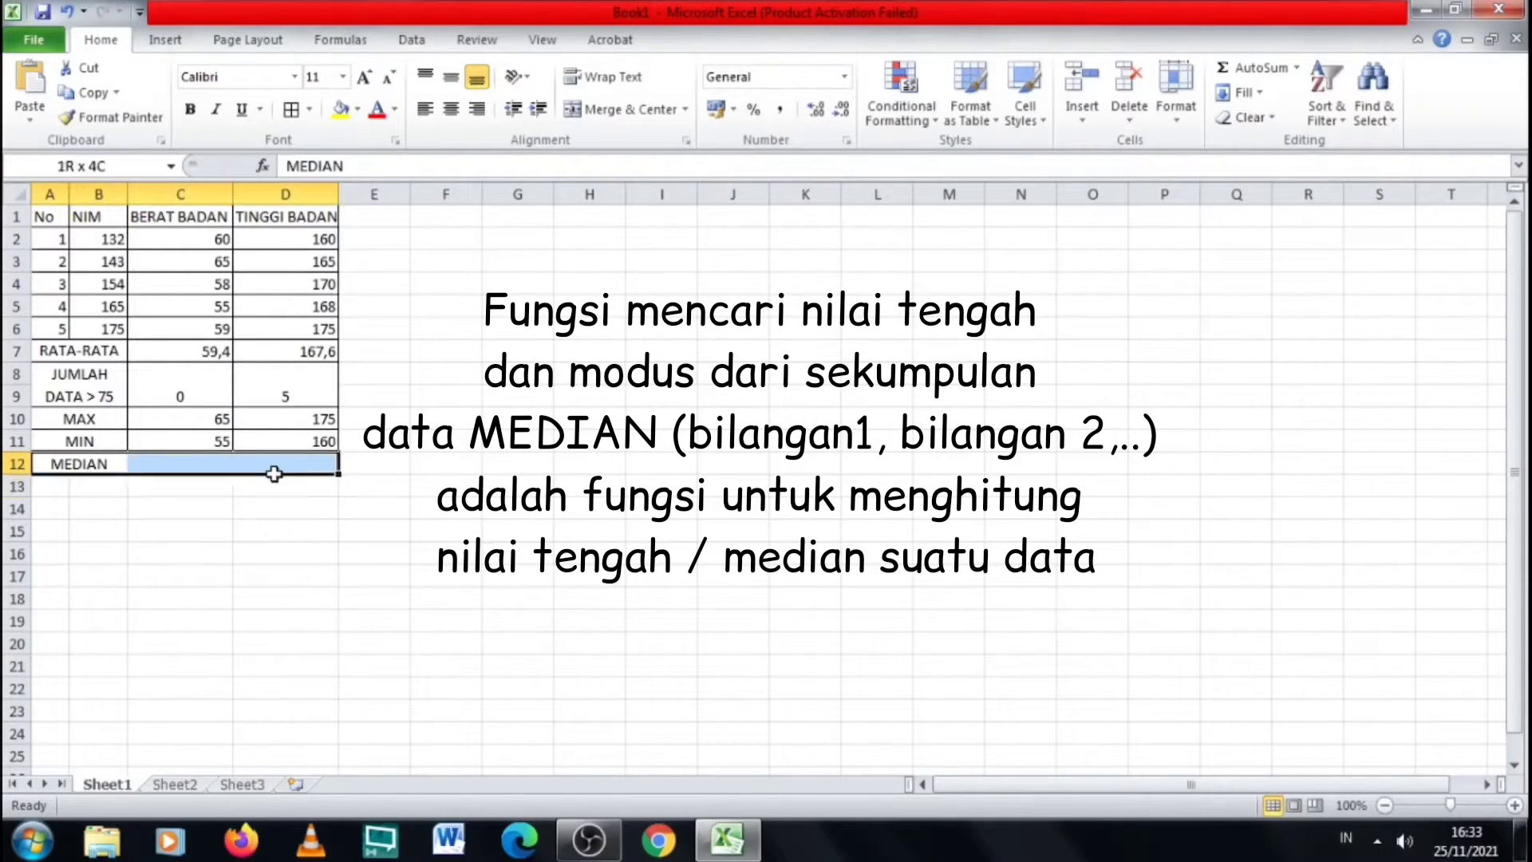
left_click(292, 109)
Calculate the BERAT BADAN median in C12 with the formula =MEDIAN(C2:C6)
left_click(194, 467)
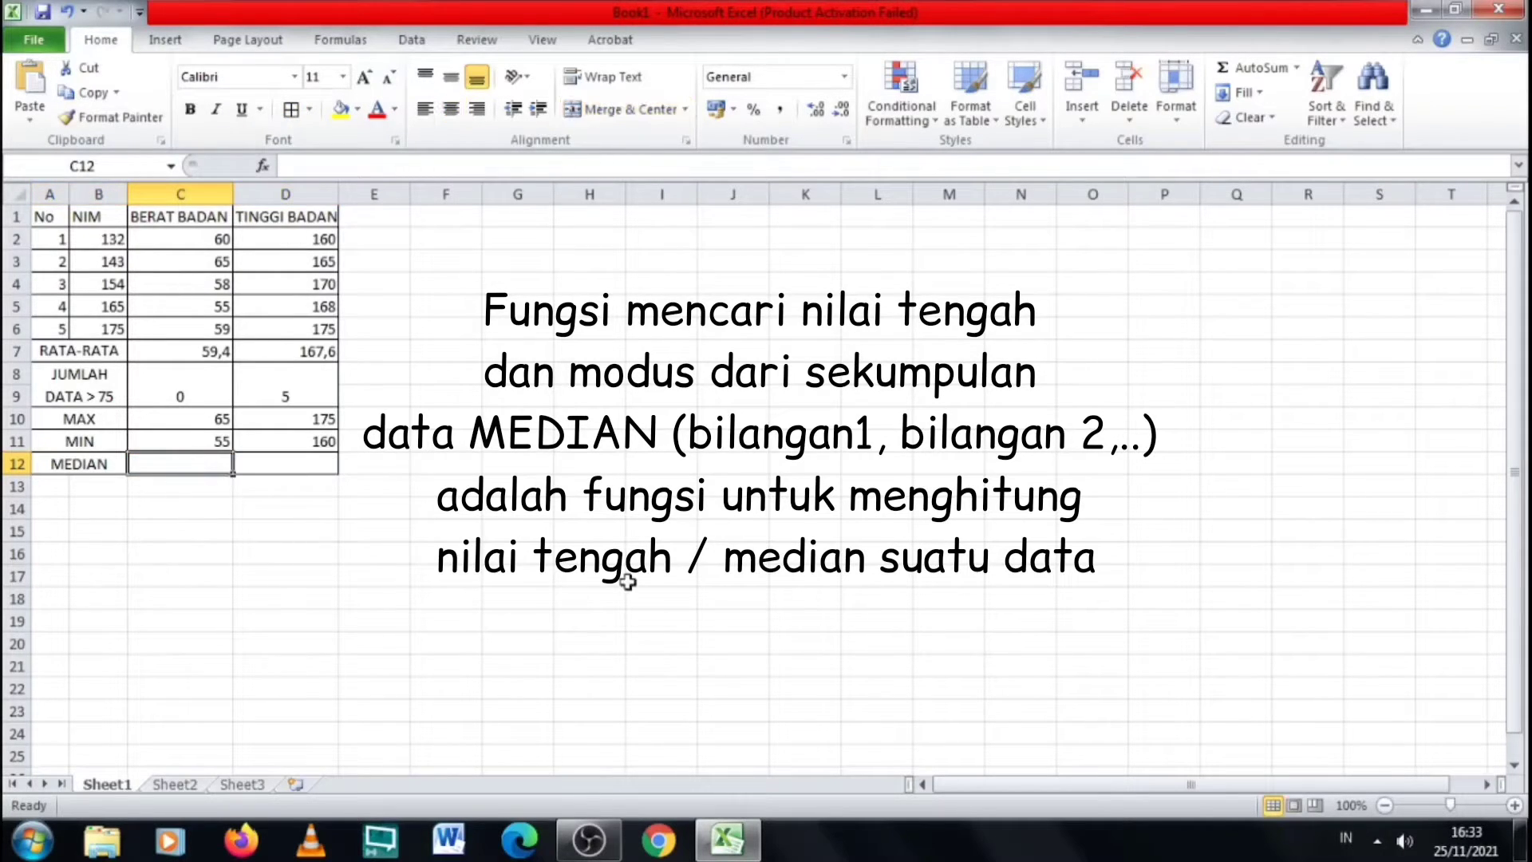
type("=")
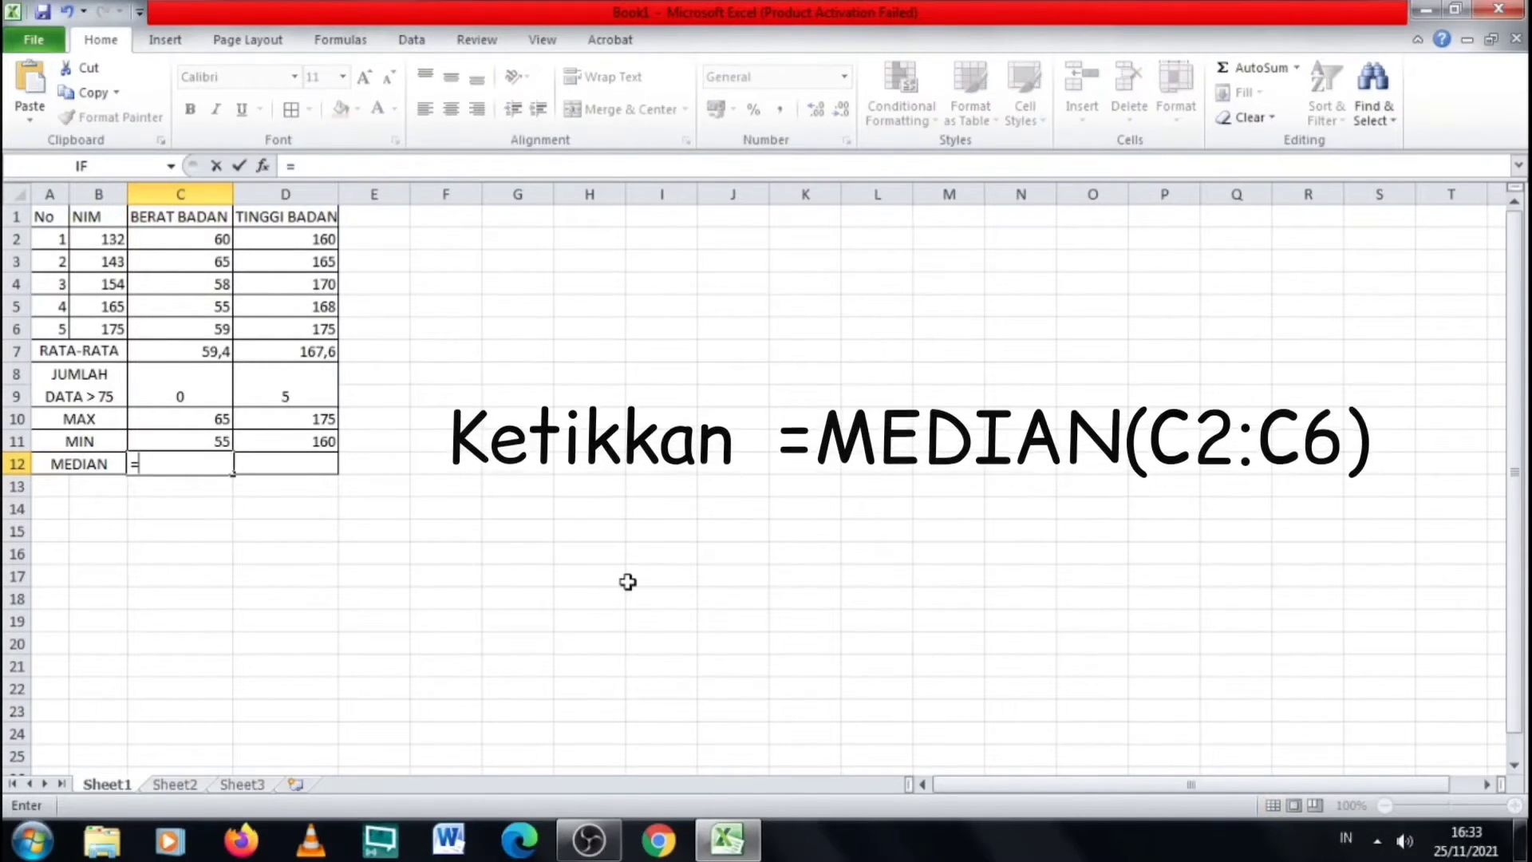
type("MED")
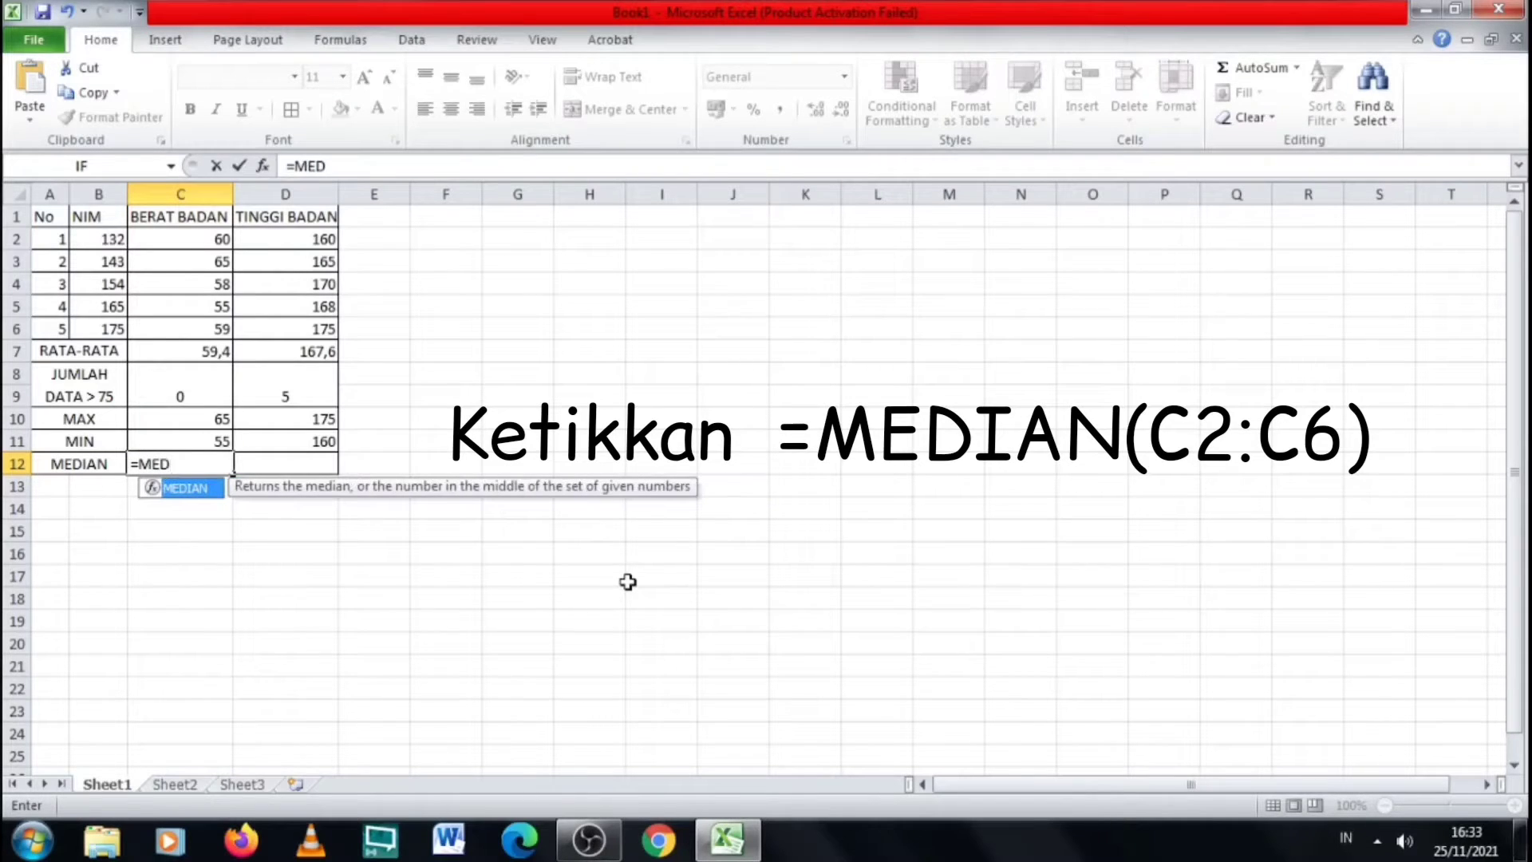
double_click(211, 490)
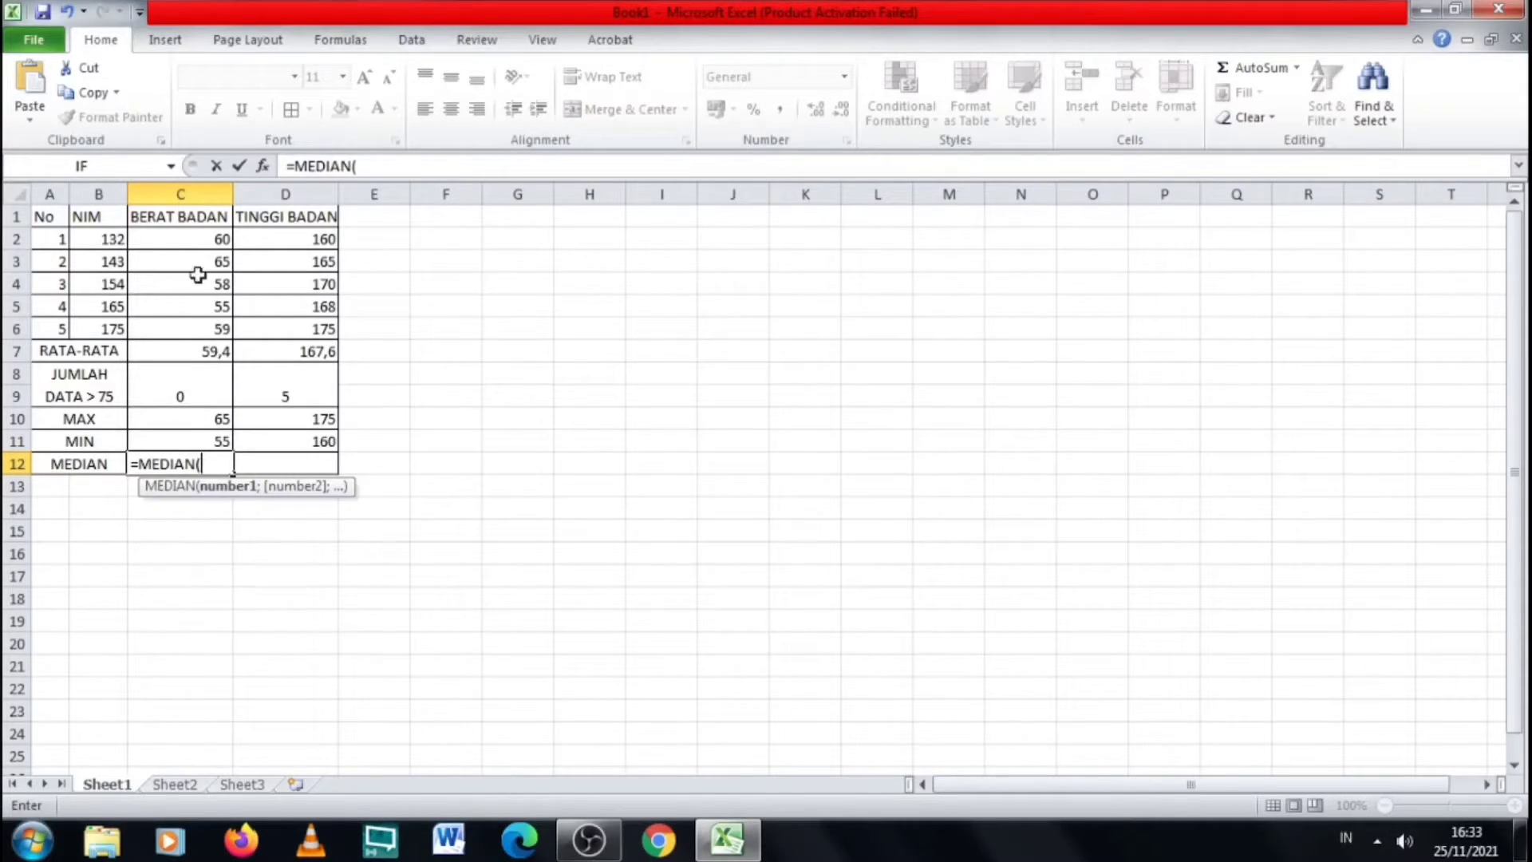
left_click_drag(206, 237, 213, 330)
type(")")
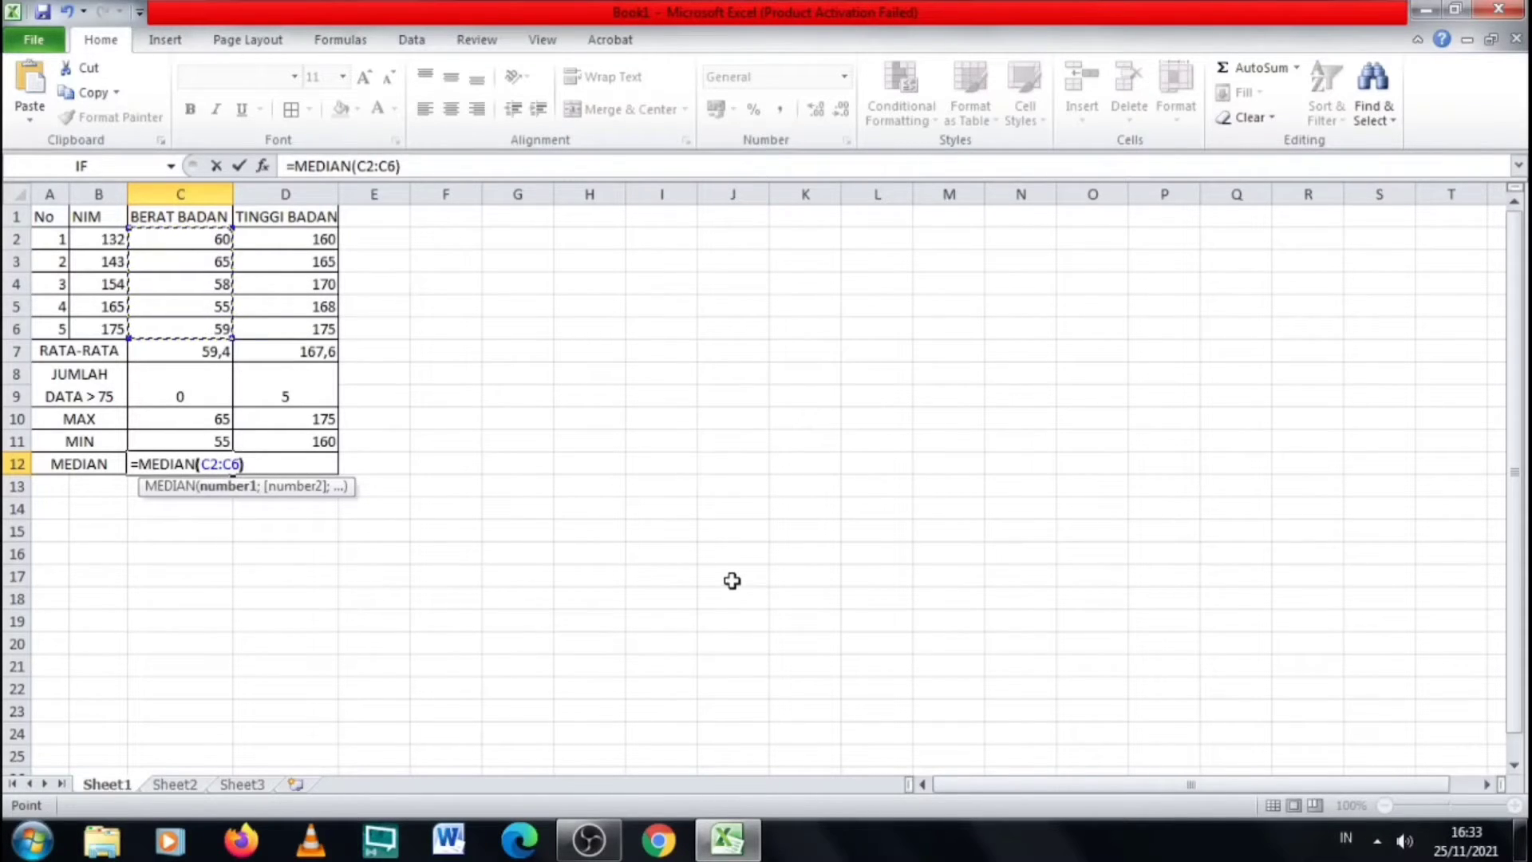
key("Return")
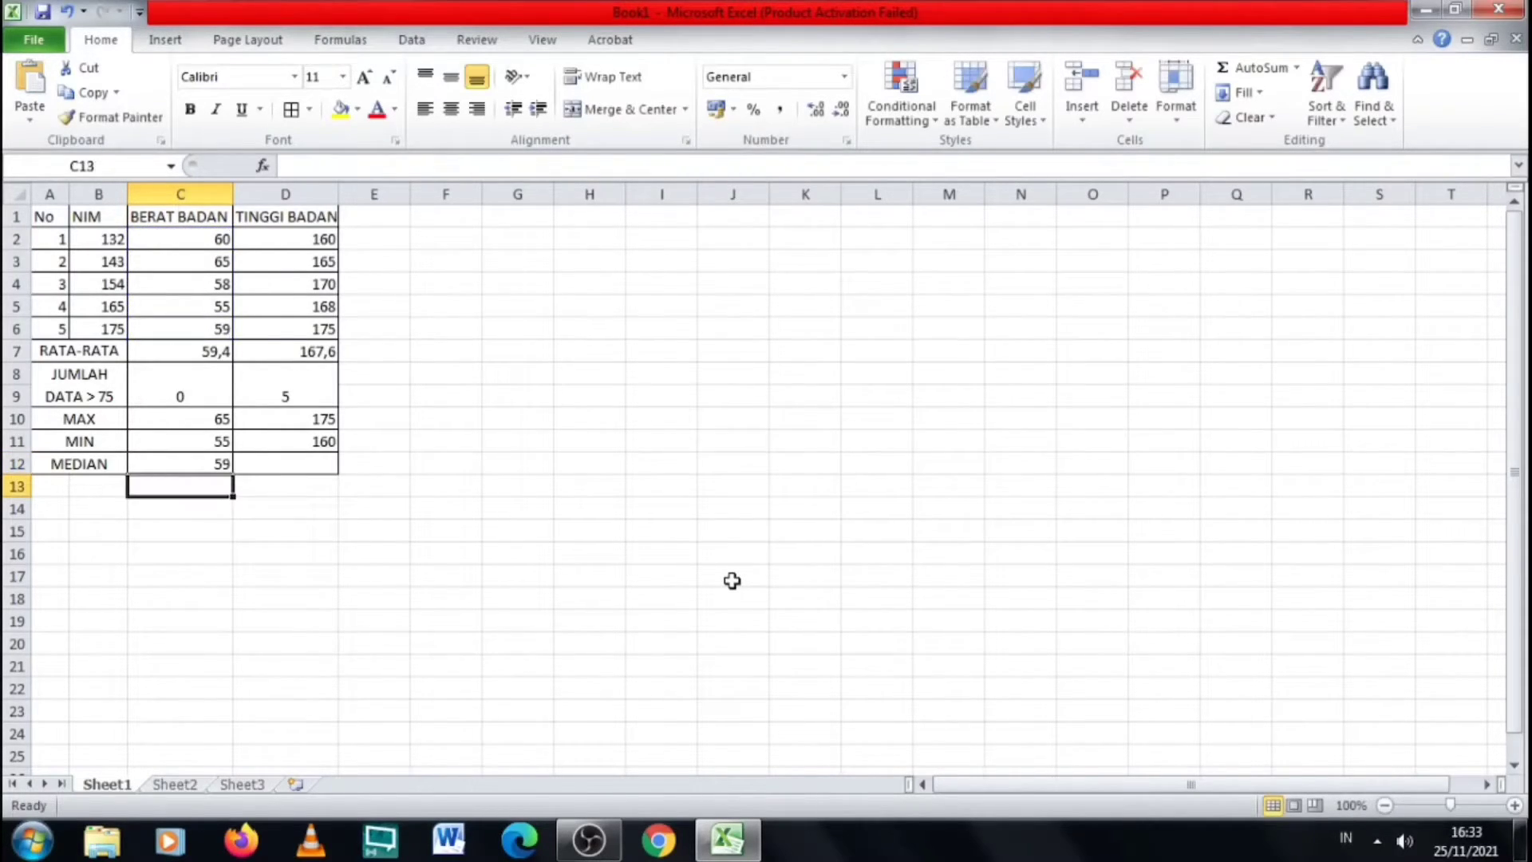
Calculate the TINGGI BADAN median in D12 with the formula =MEDIAN(D2:D6)
left_click(285, 464)
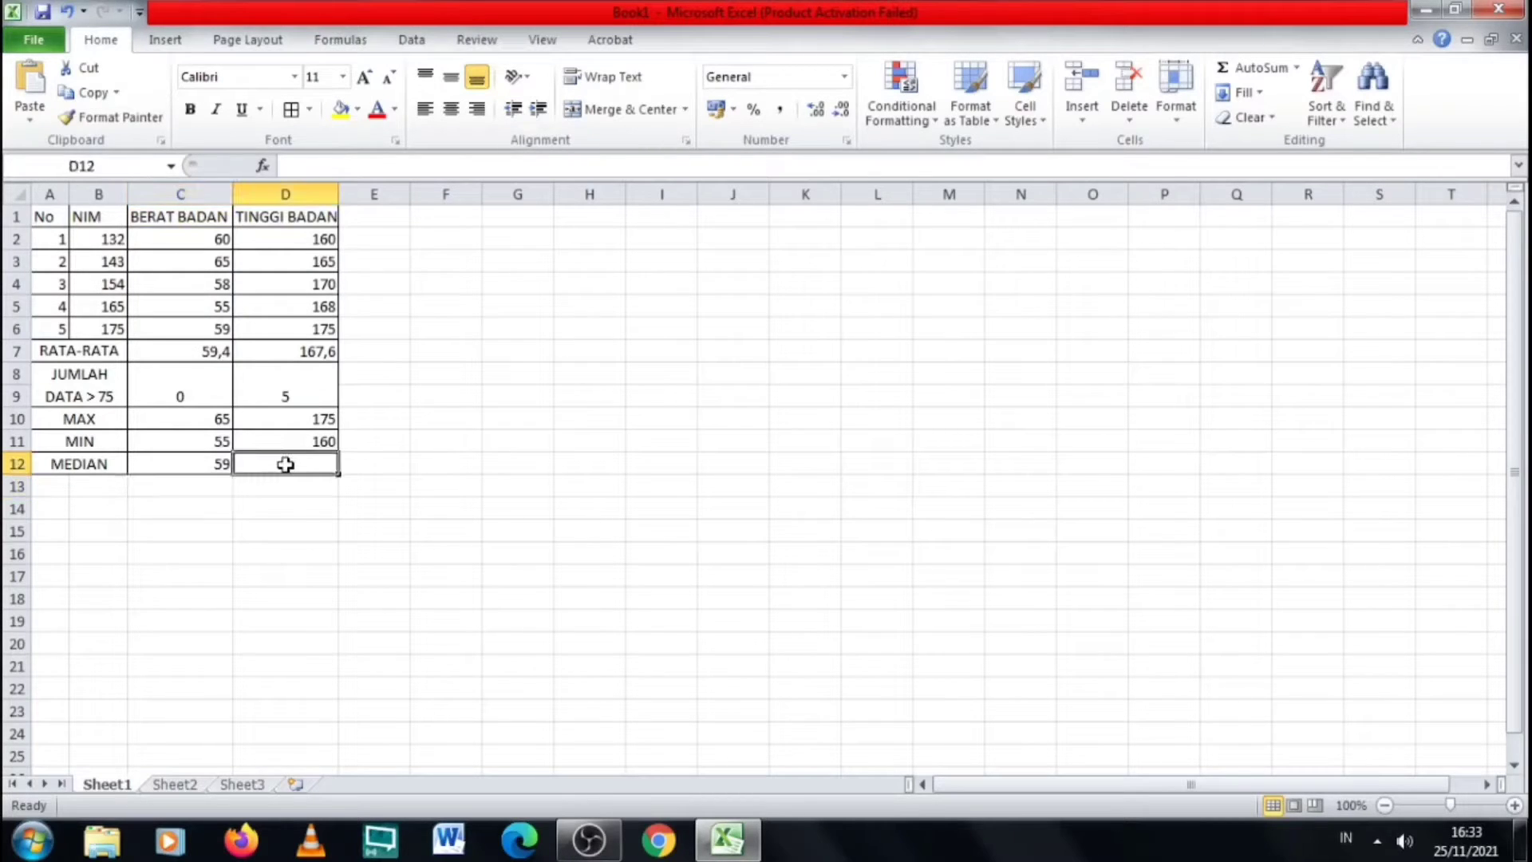
type("=")
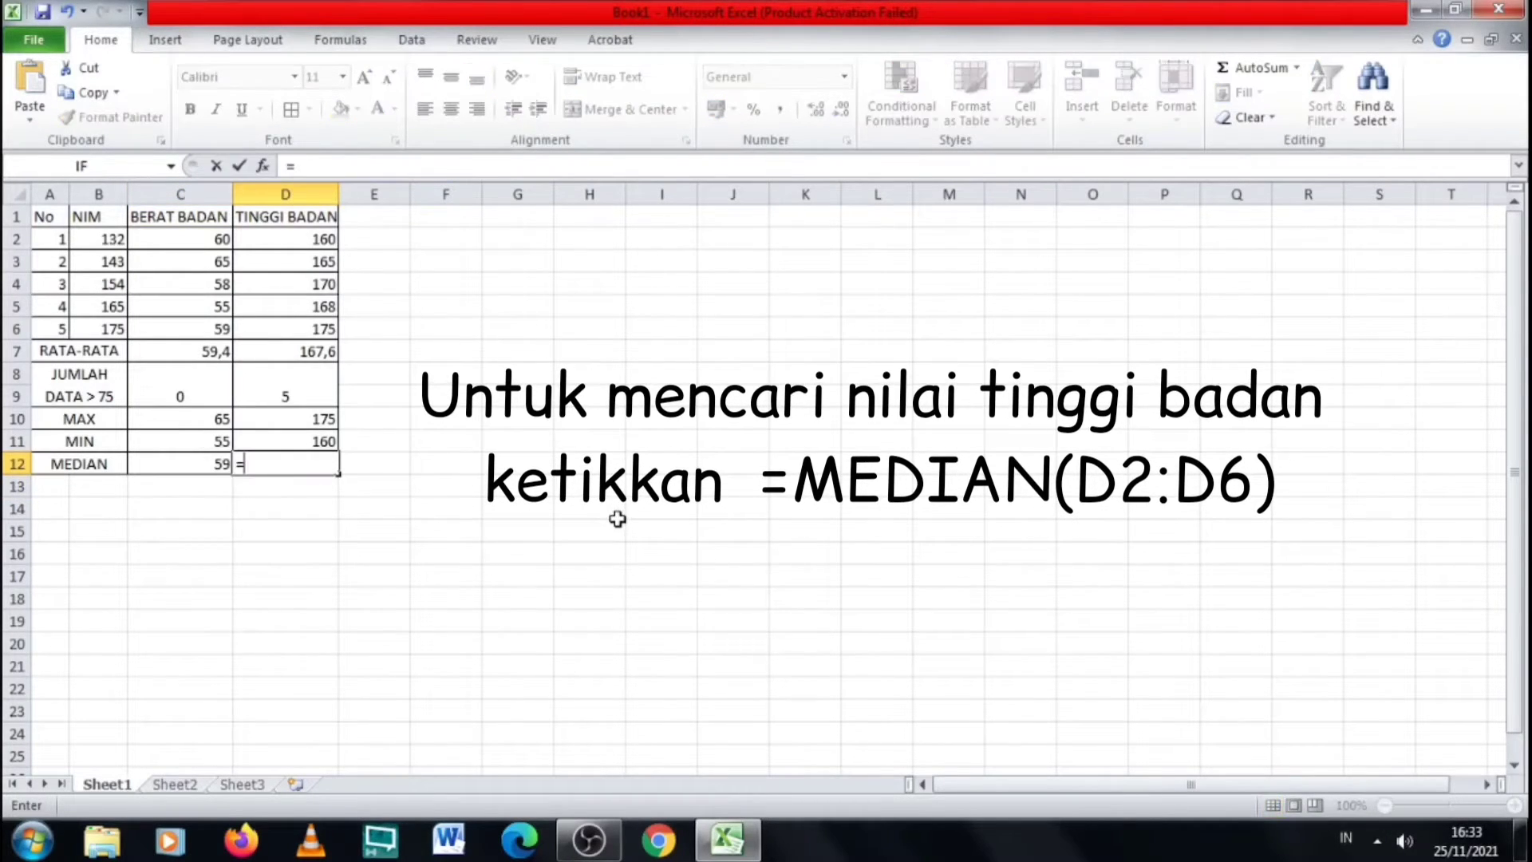
type("MEDI")
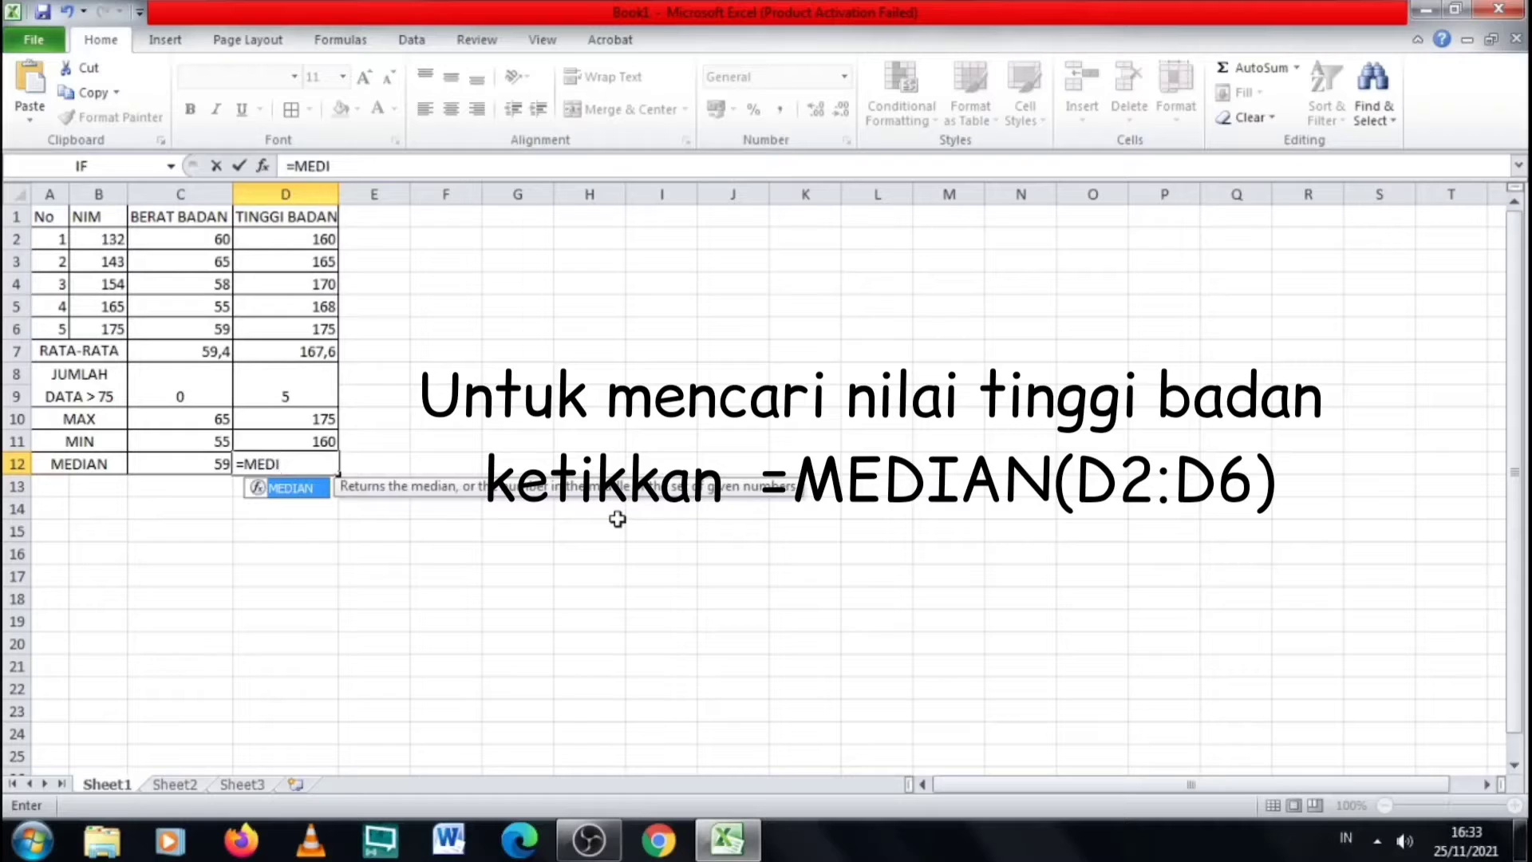
double_click(314, 488)
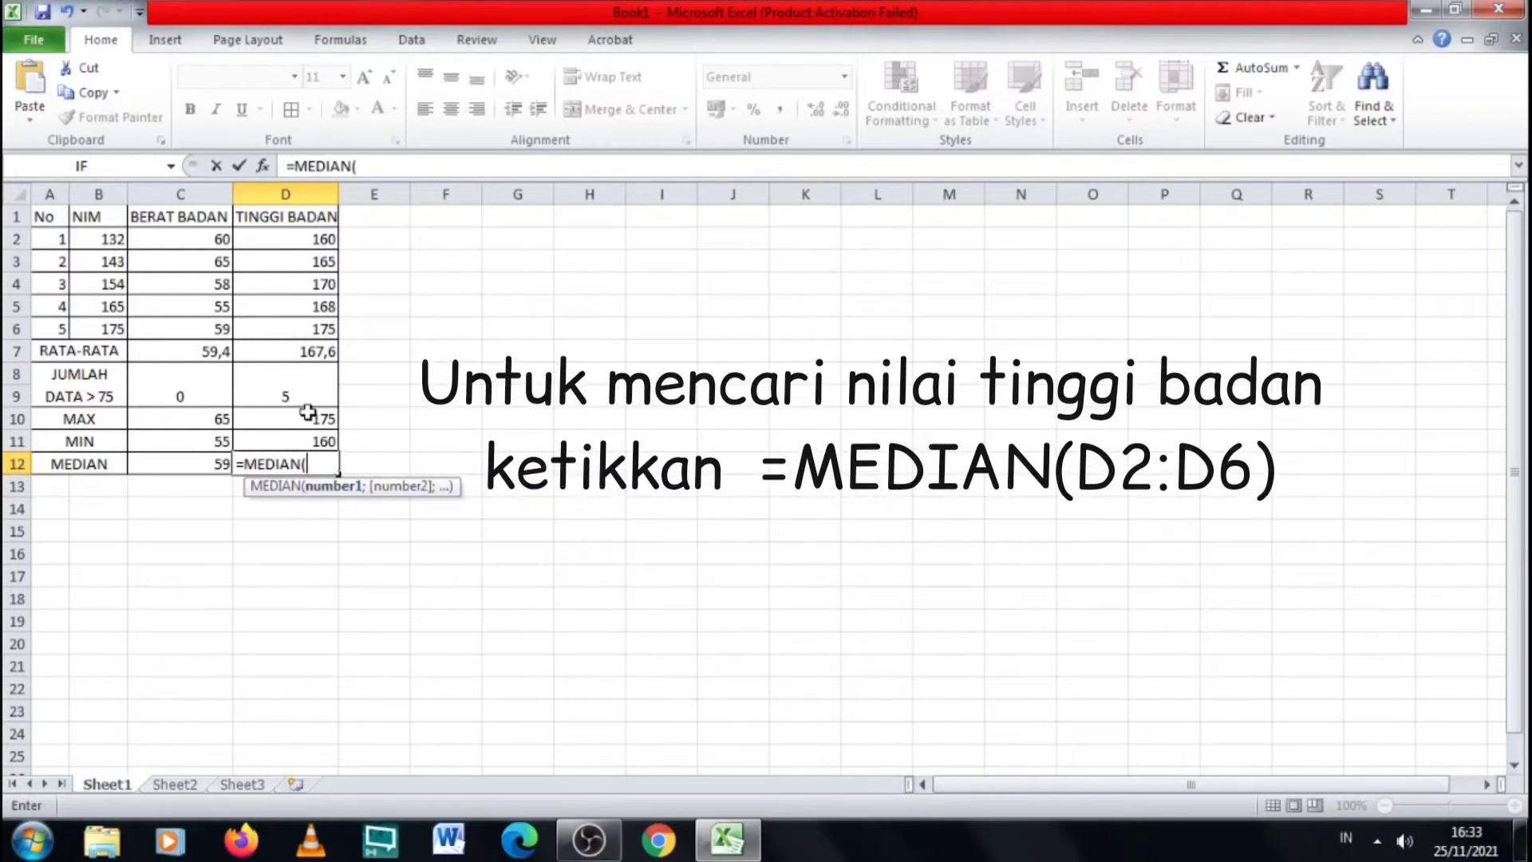
left_click_drag(312, 235, 317, 330)
type(")")
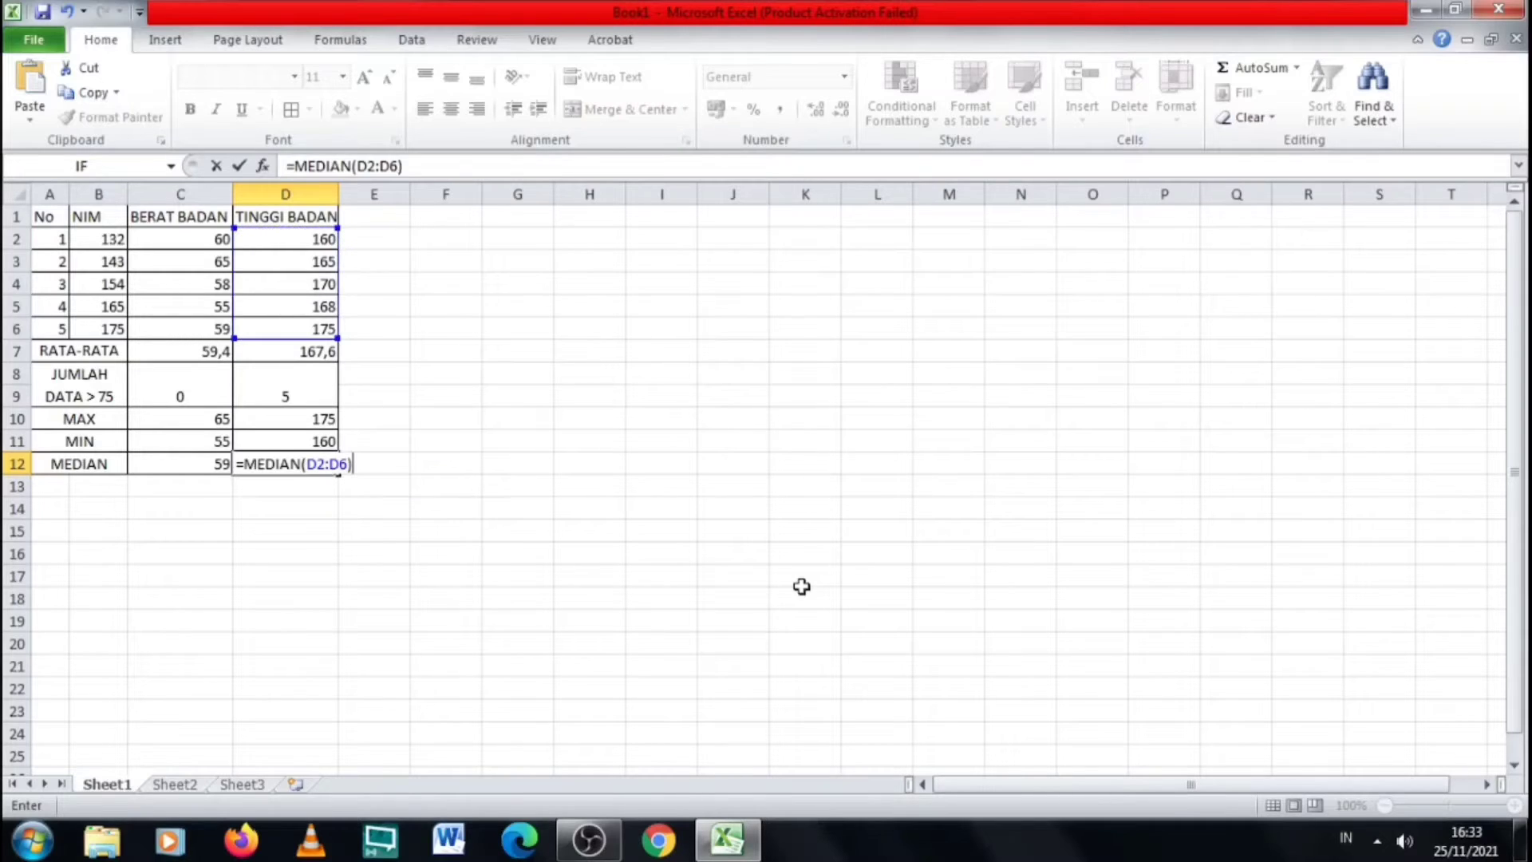
key("Return")
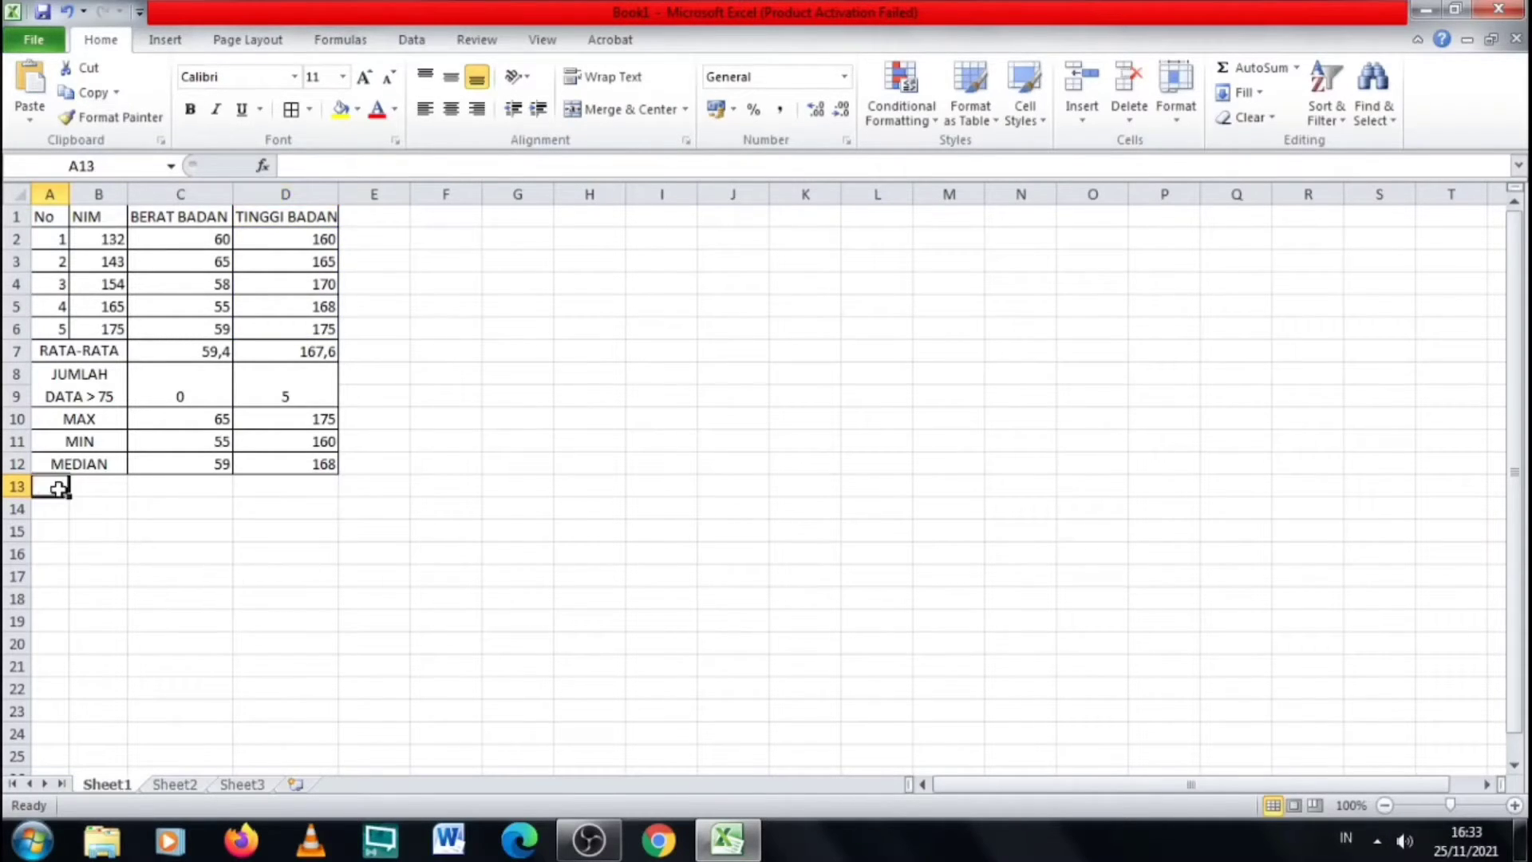
Merge and center A13:B13, apply borders to A13:D13, and label the merged cell FREQ
left_click_drag(55, 489, 319, 488)
left_click(625, 110)
left_click(300, 111)
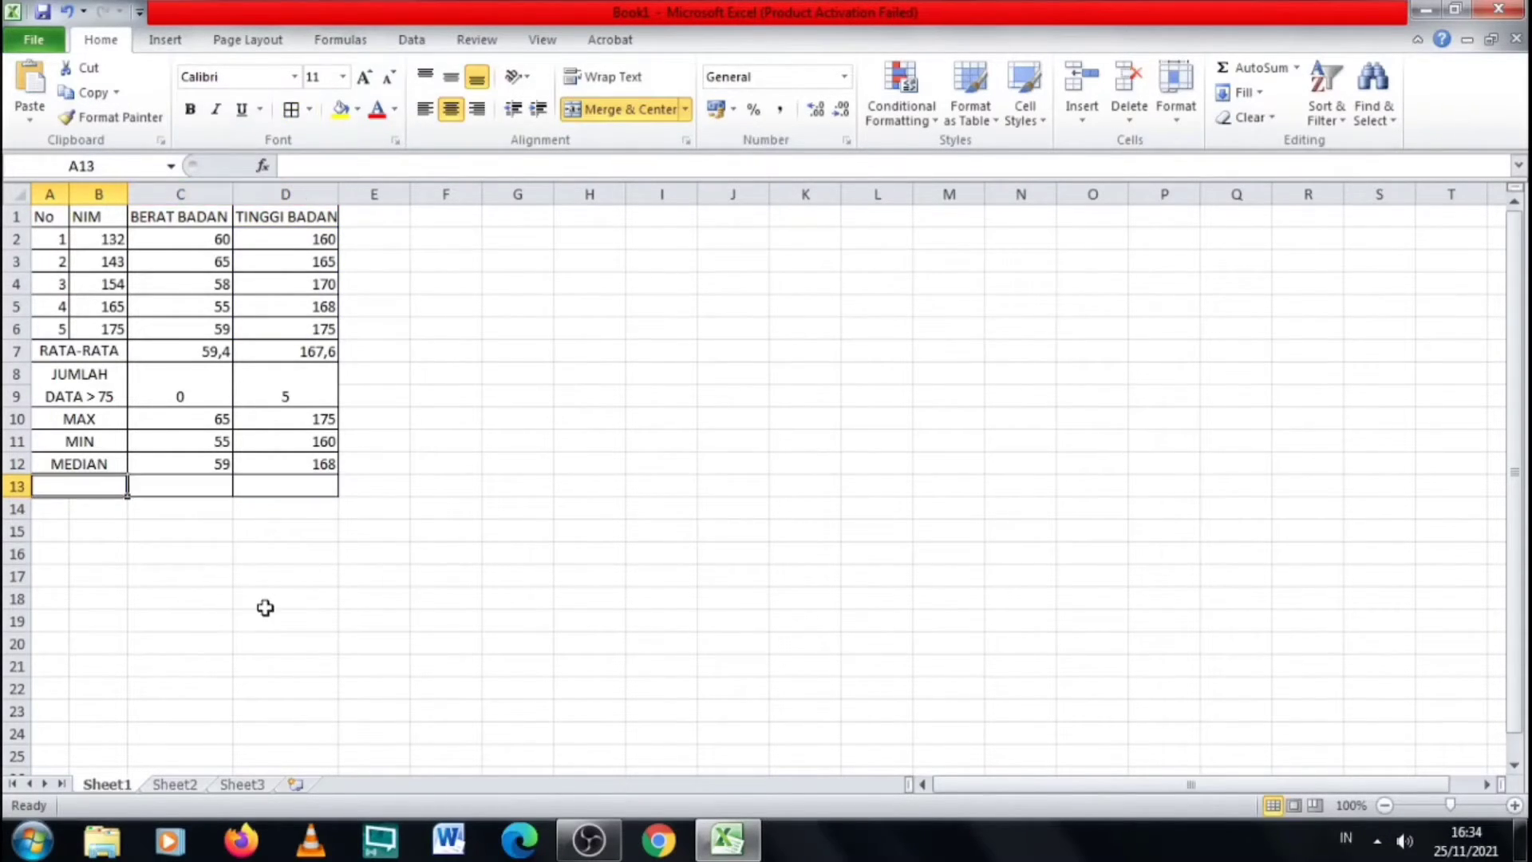
type("FREQ")
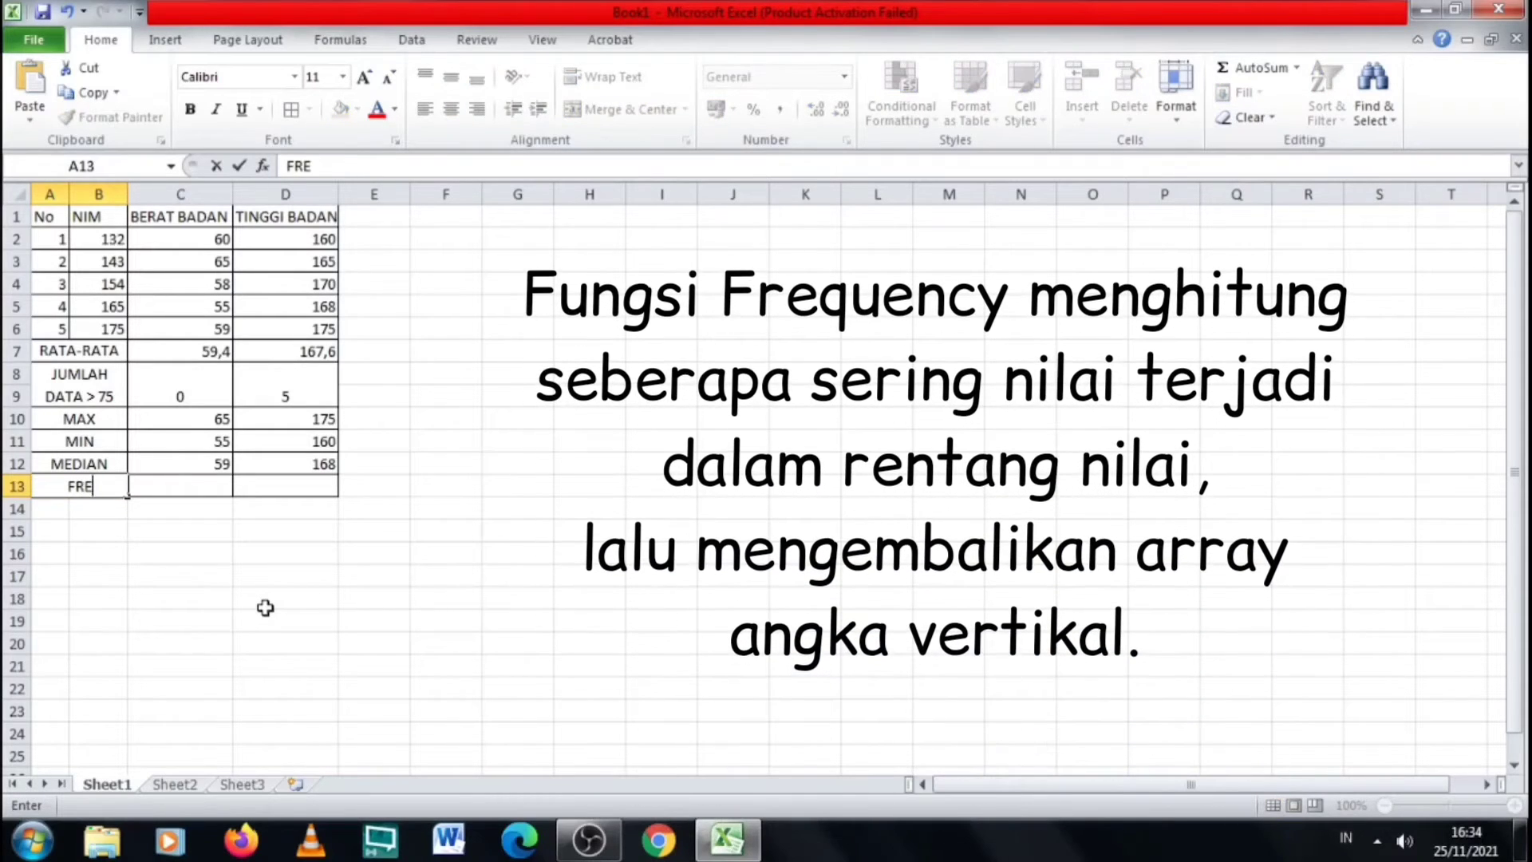
left_click(194, 488)
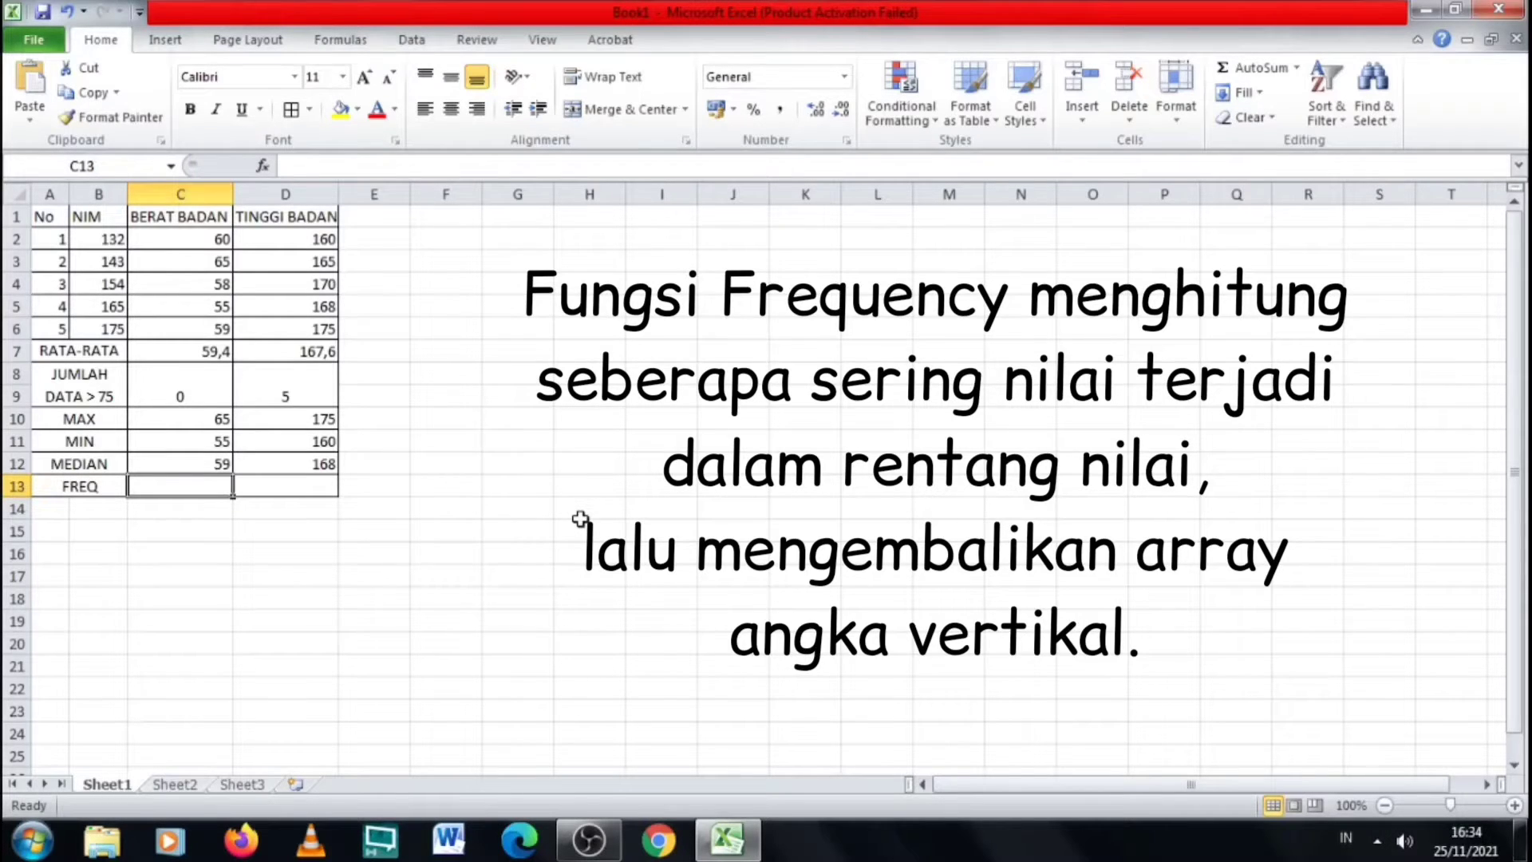
Calculate the BERAT BADAN frequency in C13 with the formula =FREQUENCY(C2:C6;70)
type("=")
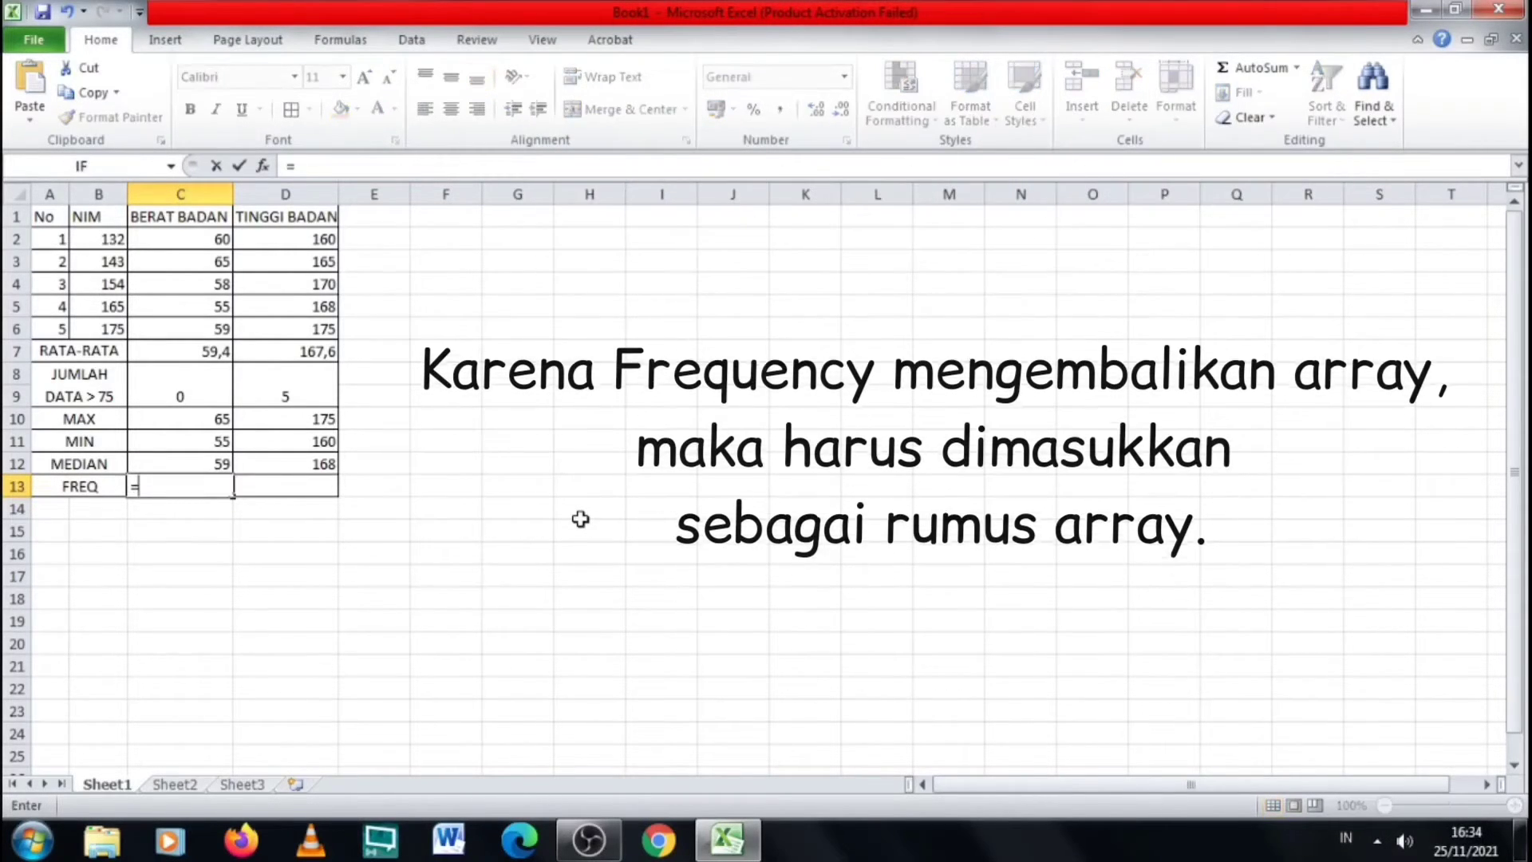
type("FRE")
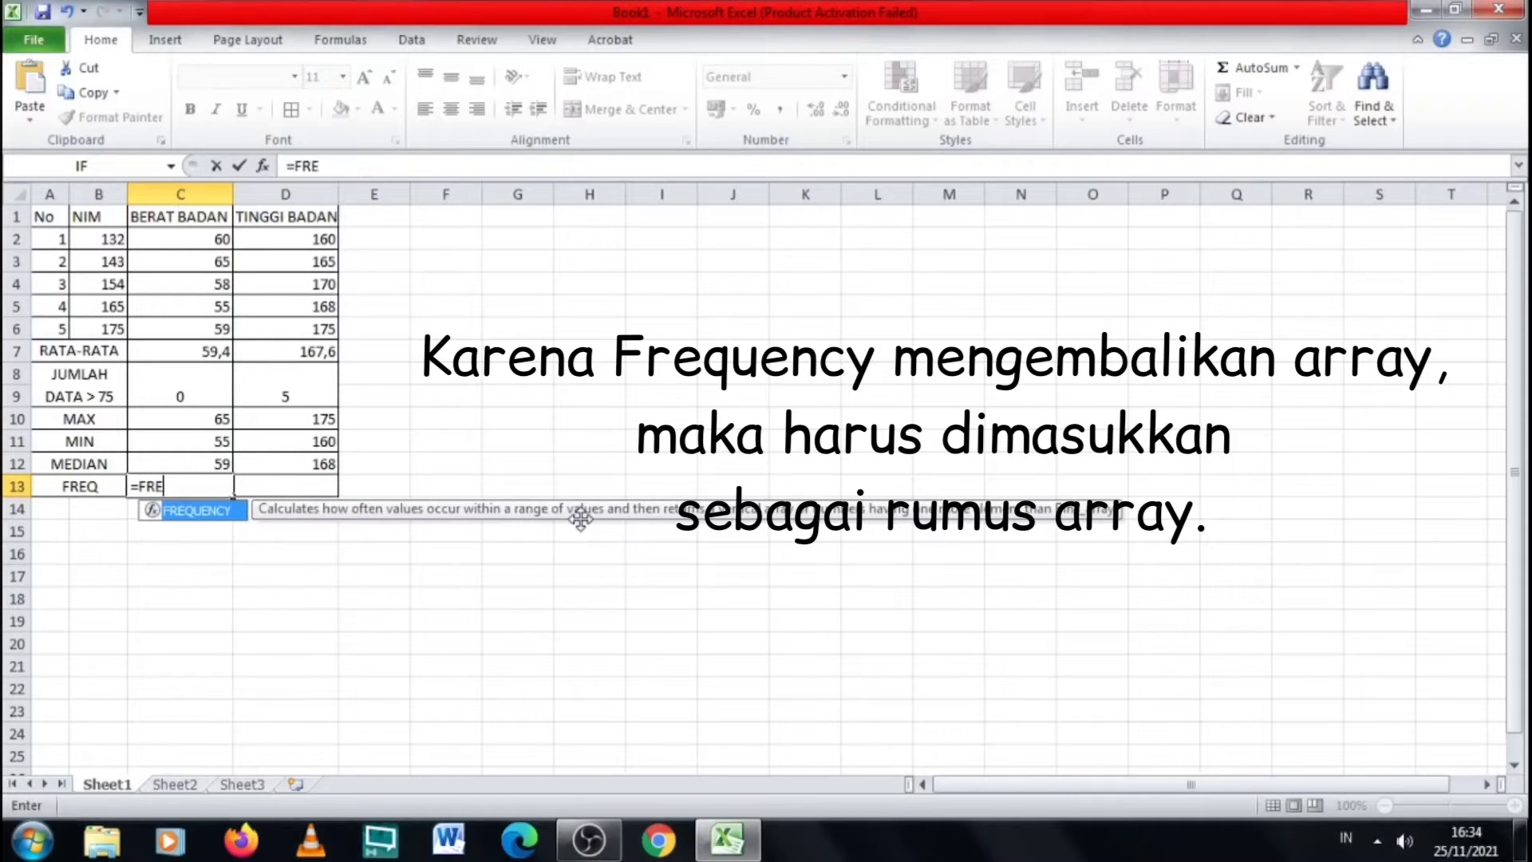
double_click(200, 515)
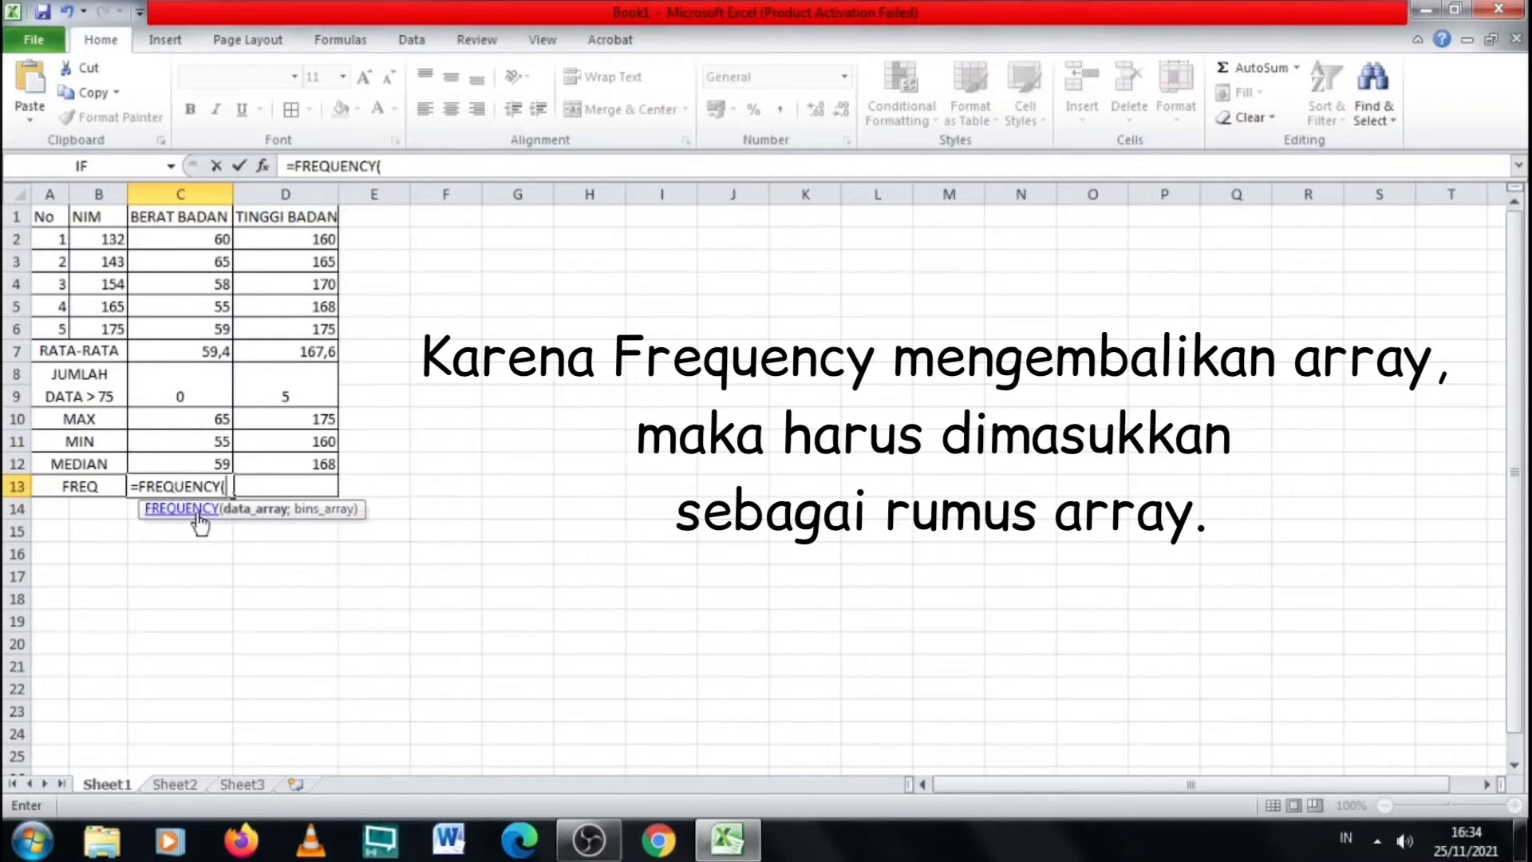
left_click_drag(214, 240, 214, 322)
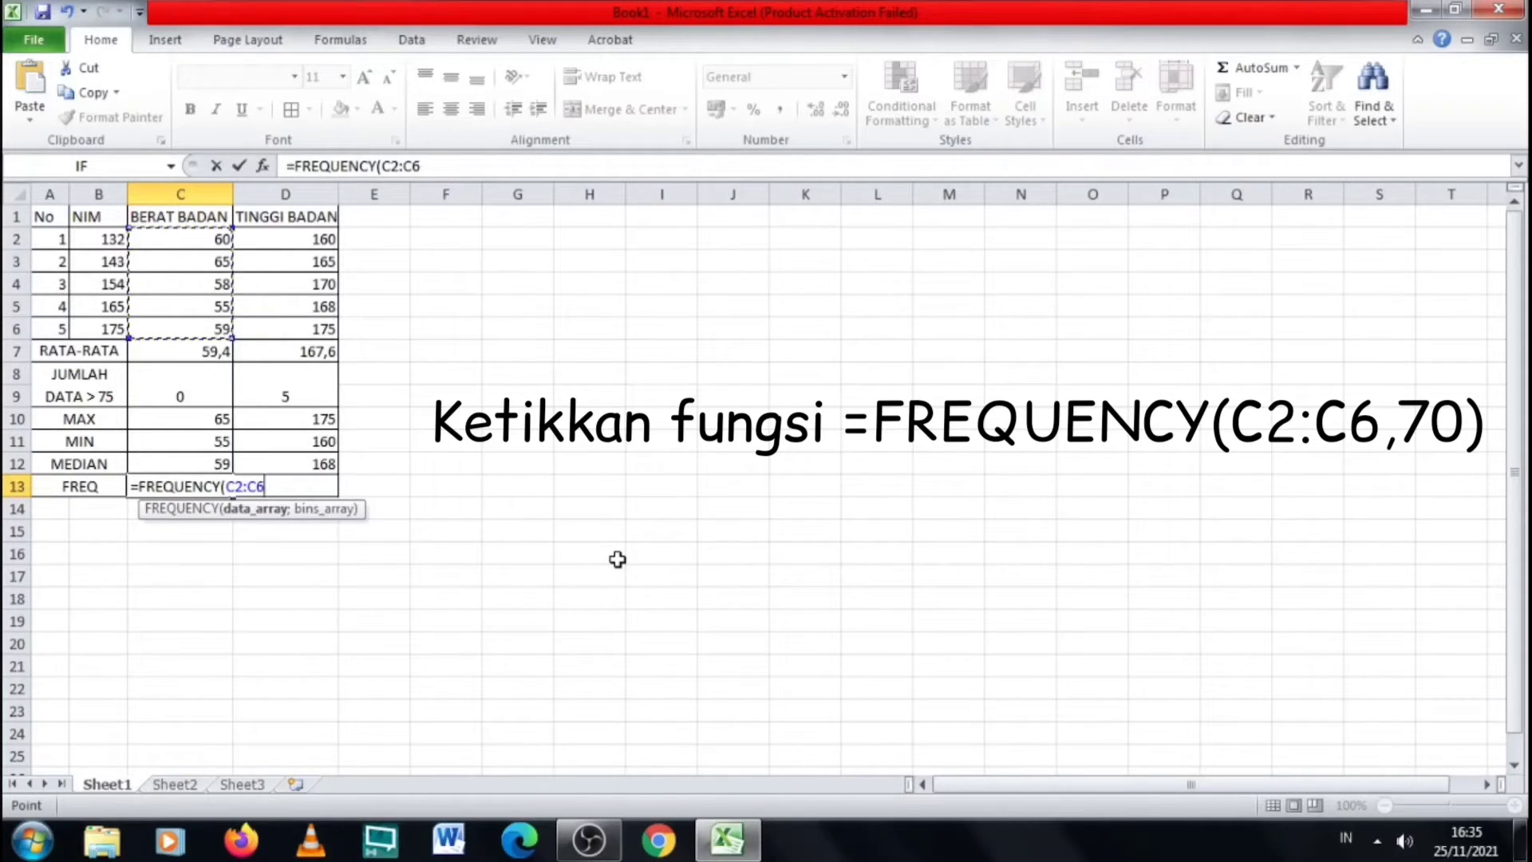
type(";70")
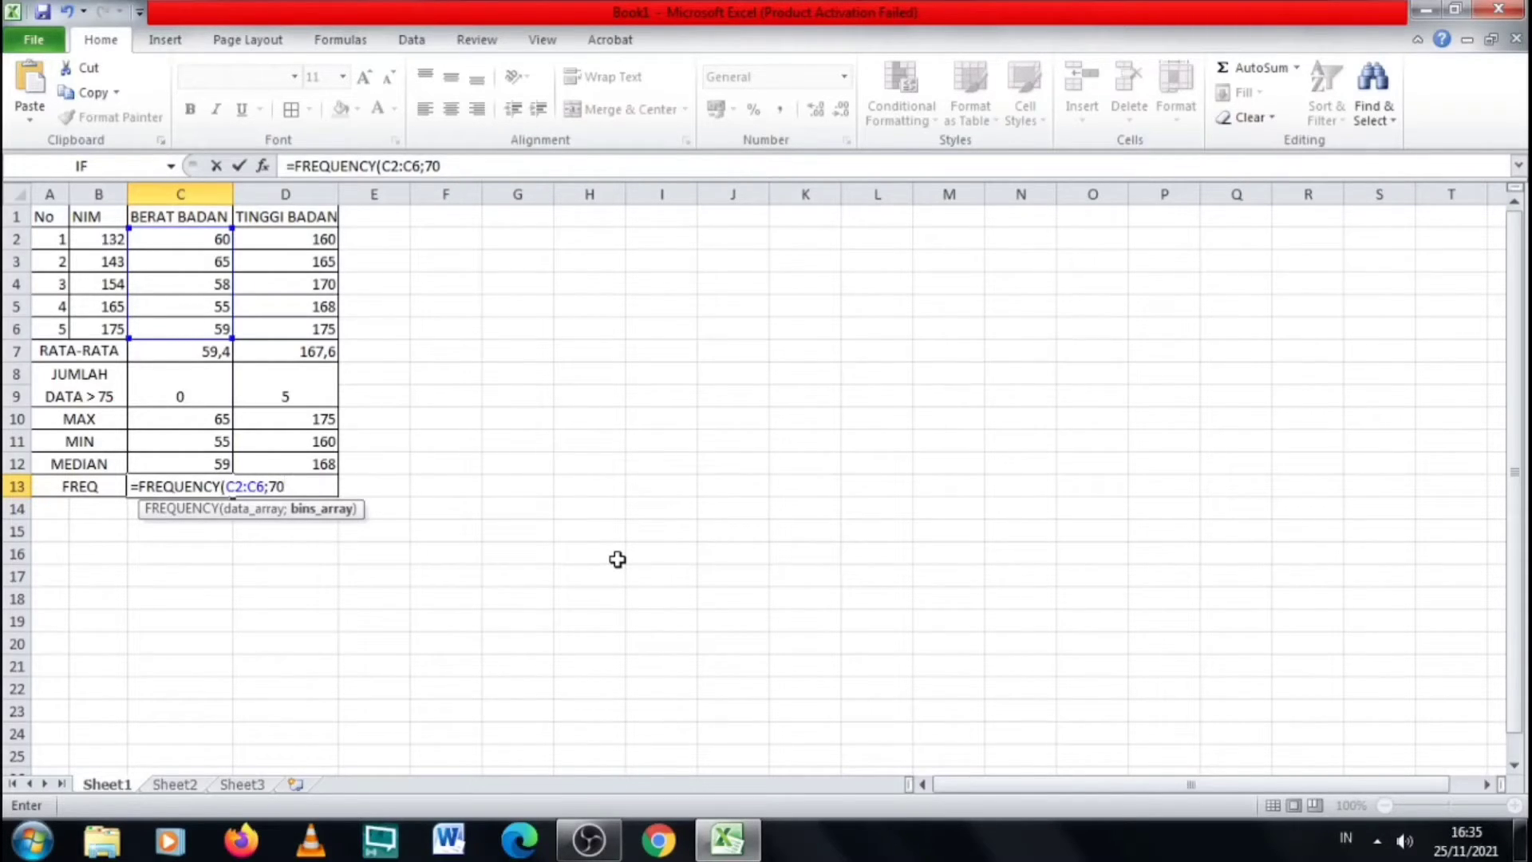
type(")")
key("Return")
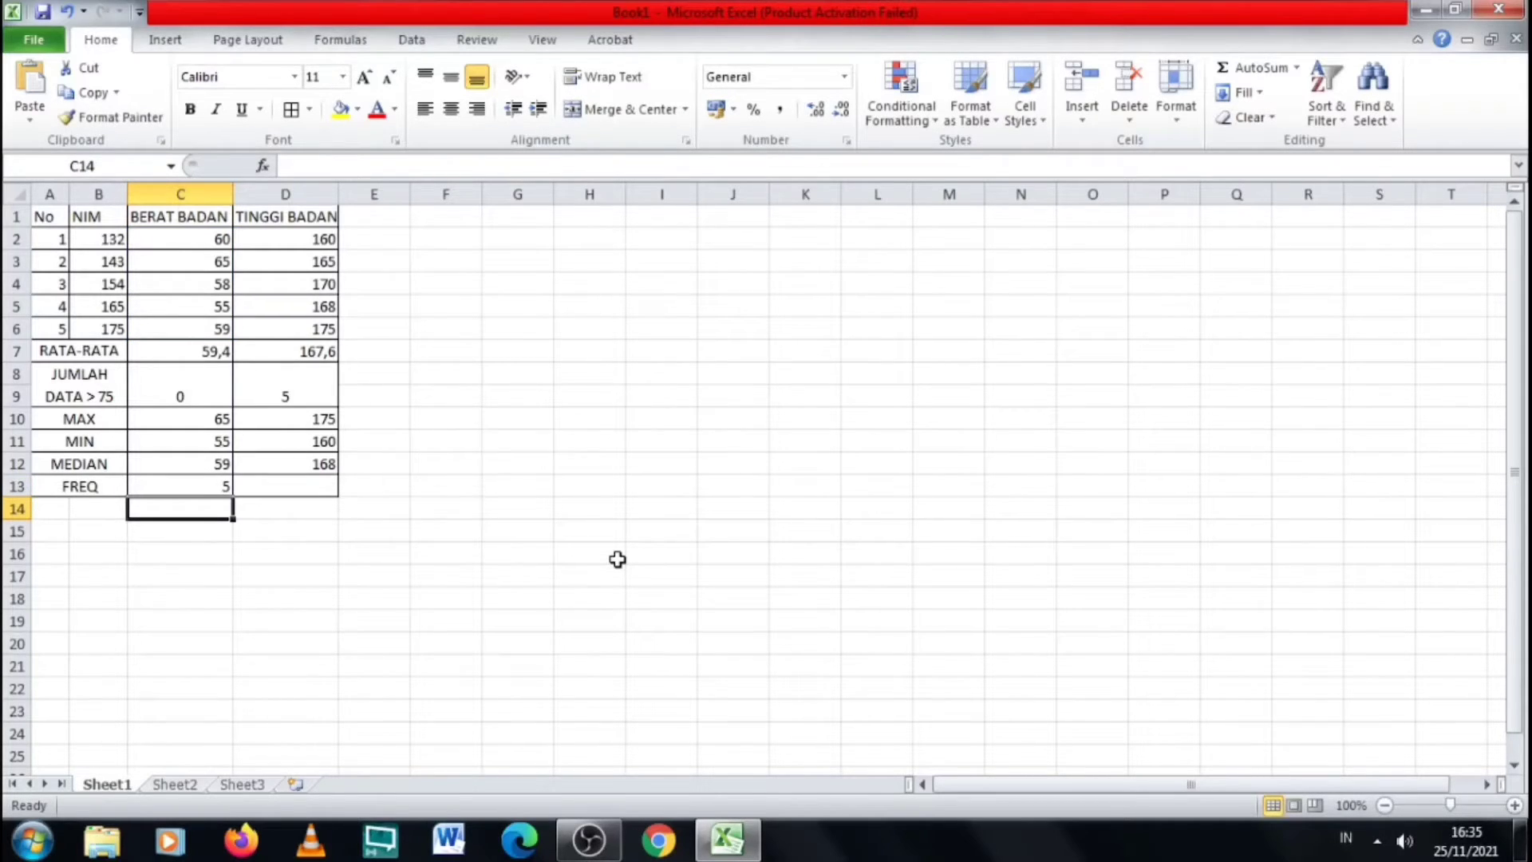
Calculate the TINGGI BADAN frequency in D13 with the formula =FREQUENCY(D2:D6;70)
left_click(289, 492)
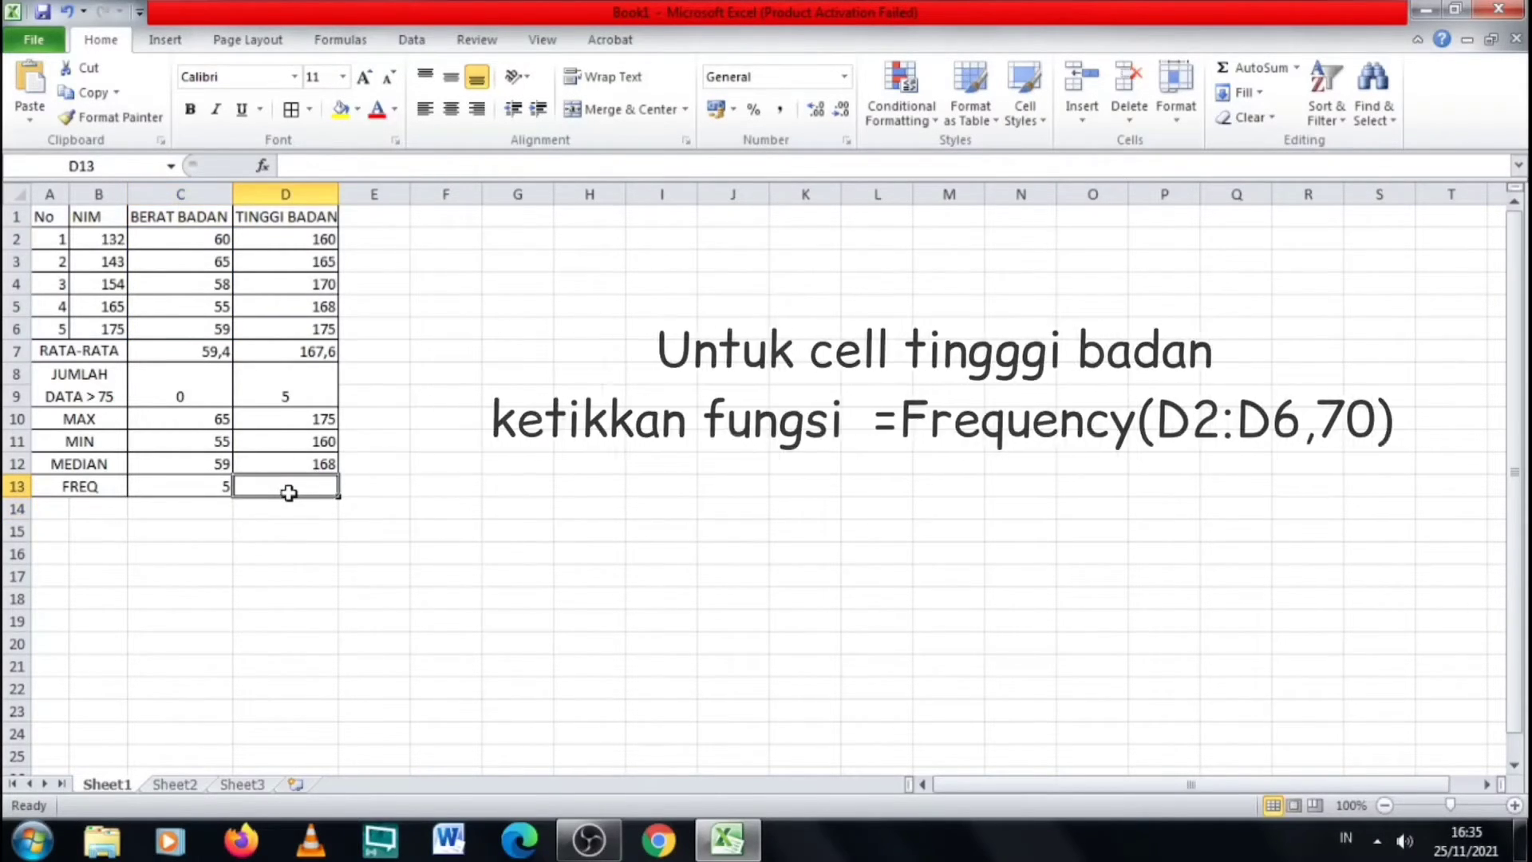
type("=FR")
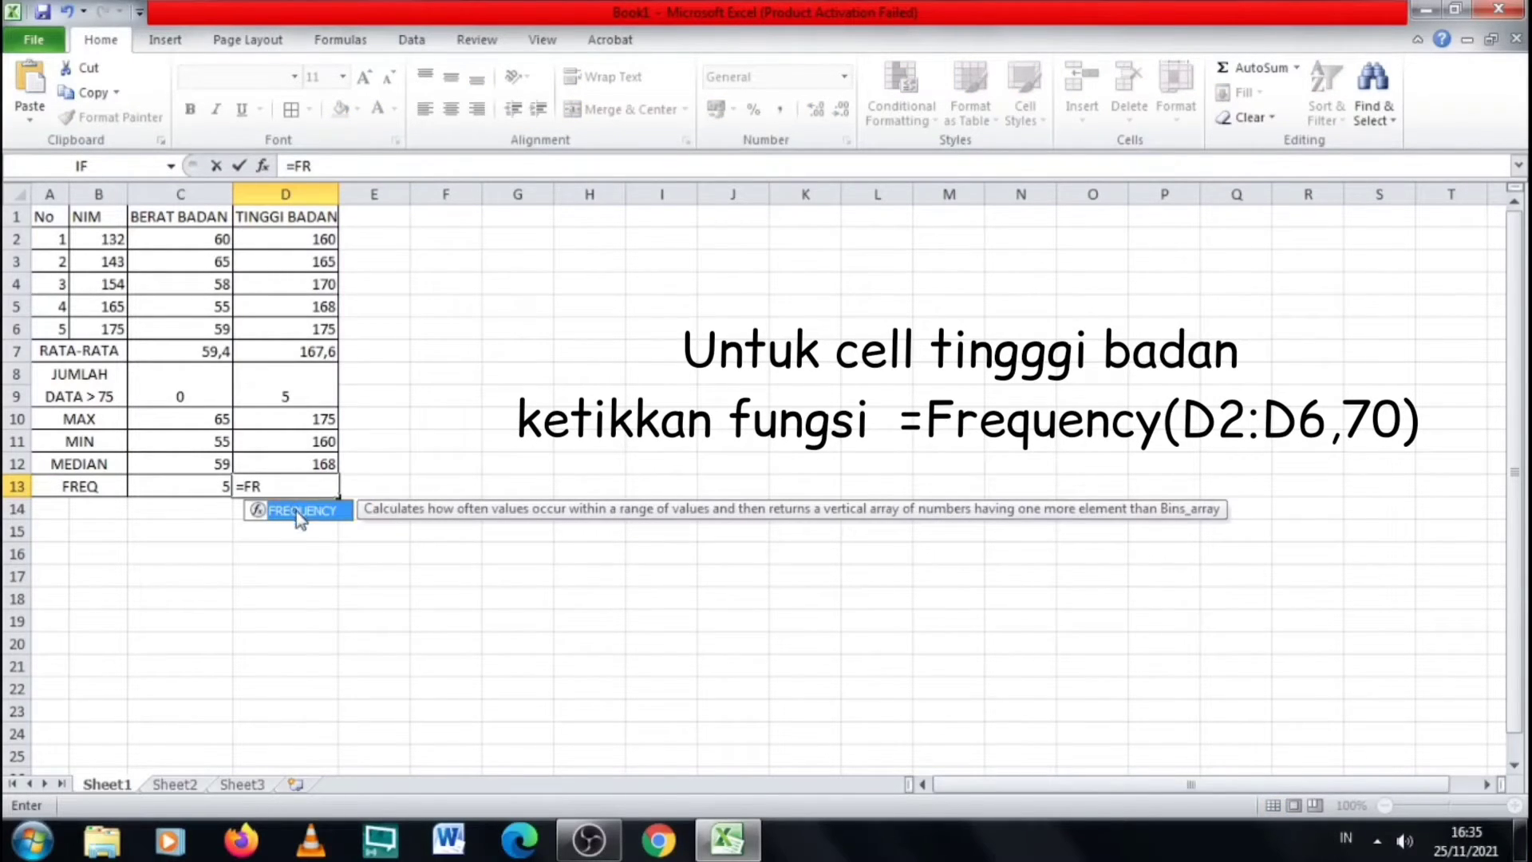
double_click(295, 511)
left_click_drag(323, 239, 321, 326)
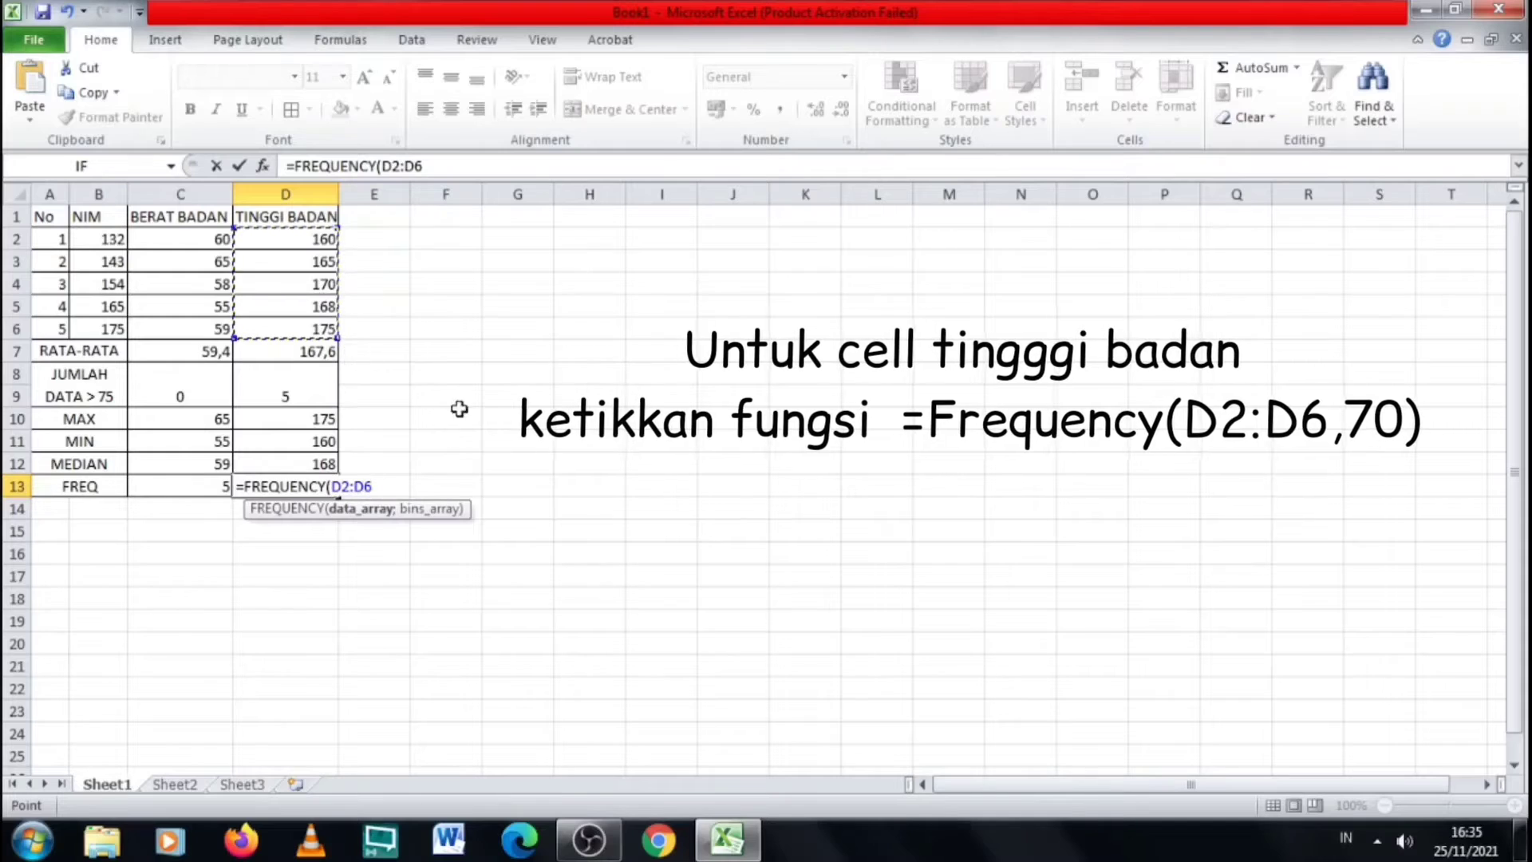
type(";")
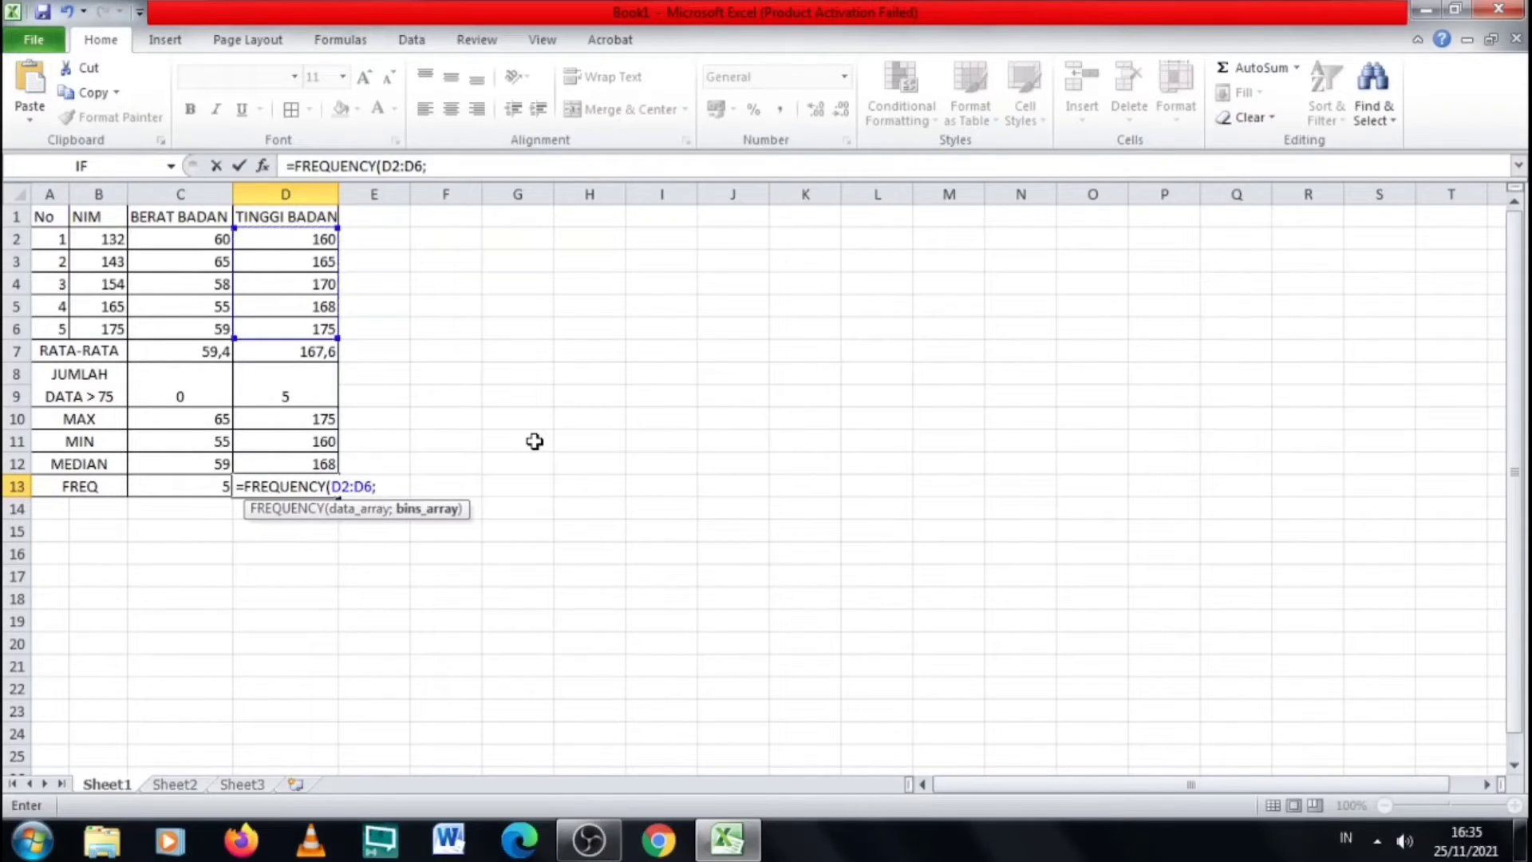
type("70)")
key("Return")
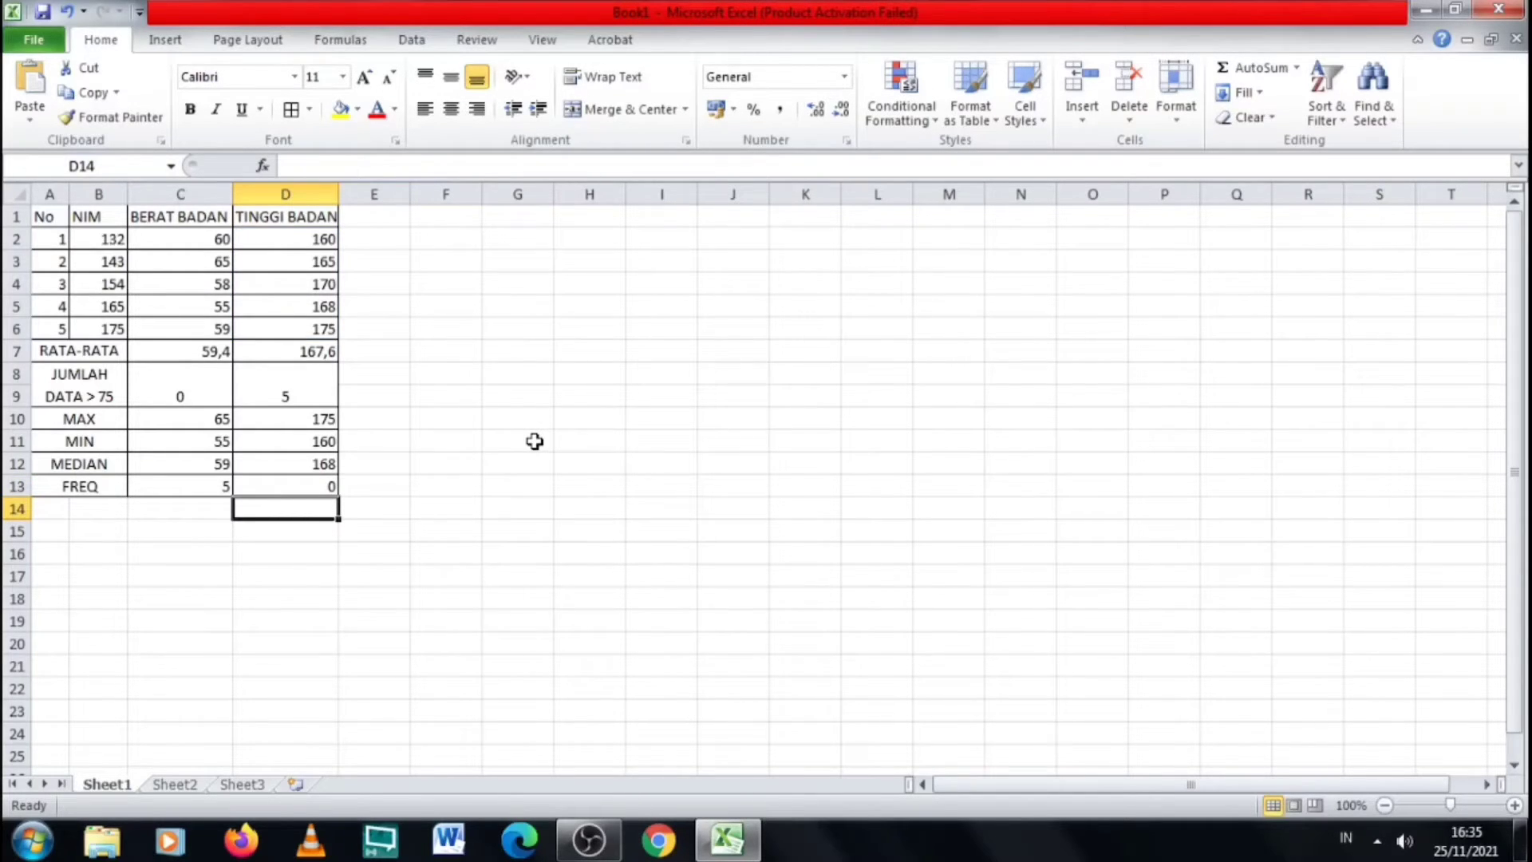
left_click(326, 484)
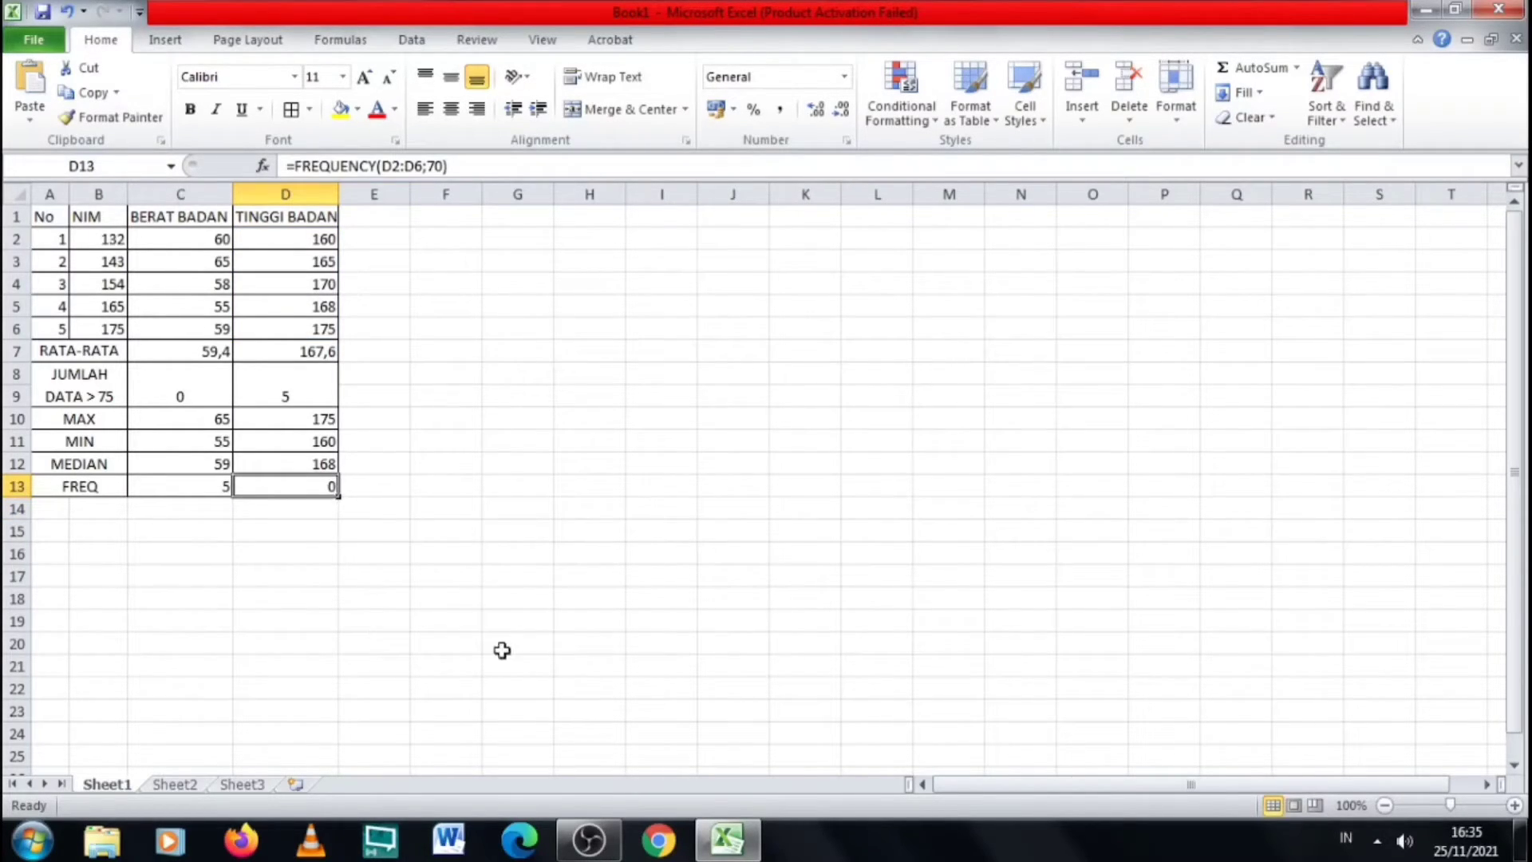
Merge and center A14:B14, apply borders to A14:D14, and label the merged cell PERMUT
left_click(88, 508)
left_click_drag(113, 510, 289, 509)
left_click(290, 110)
double_click(89, 509)
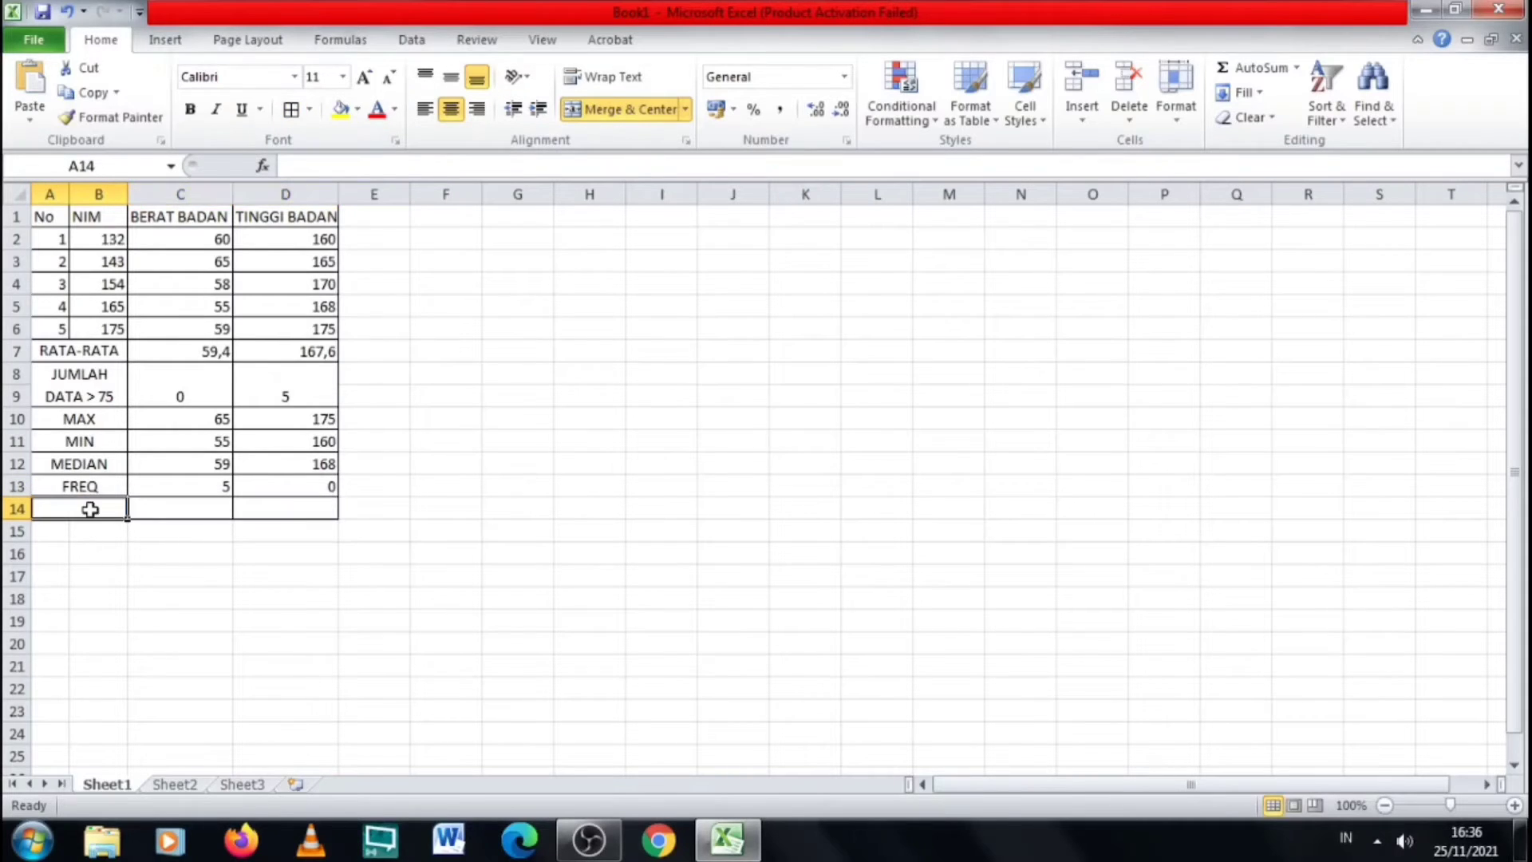
type("PERMUT")
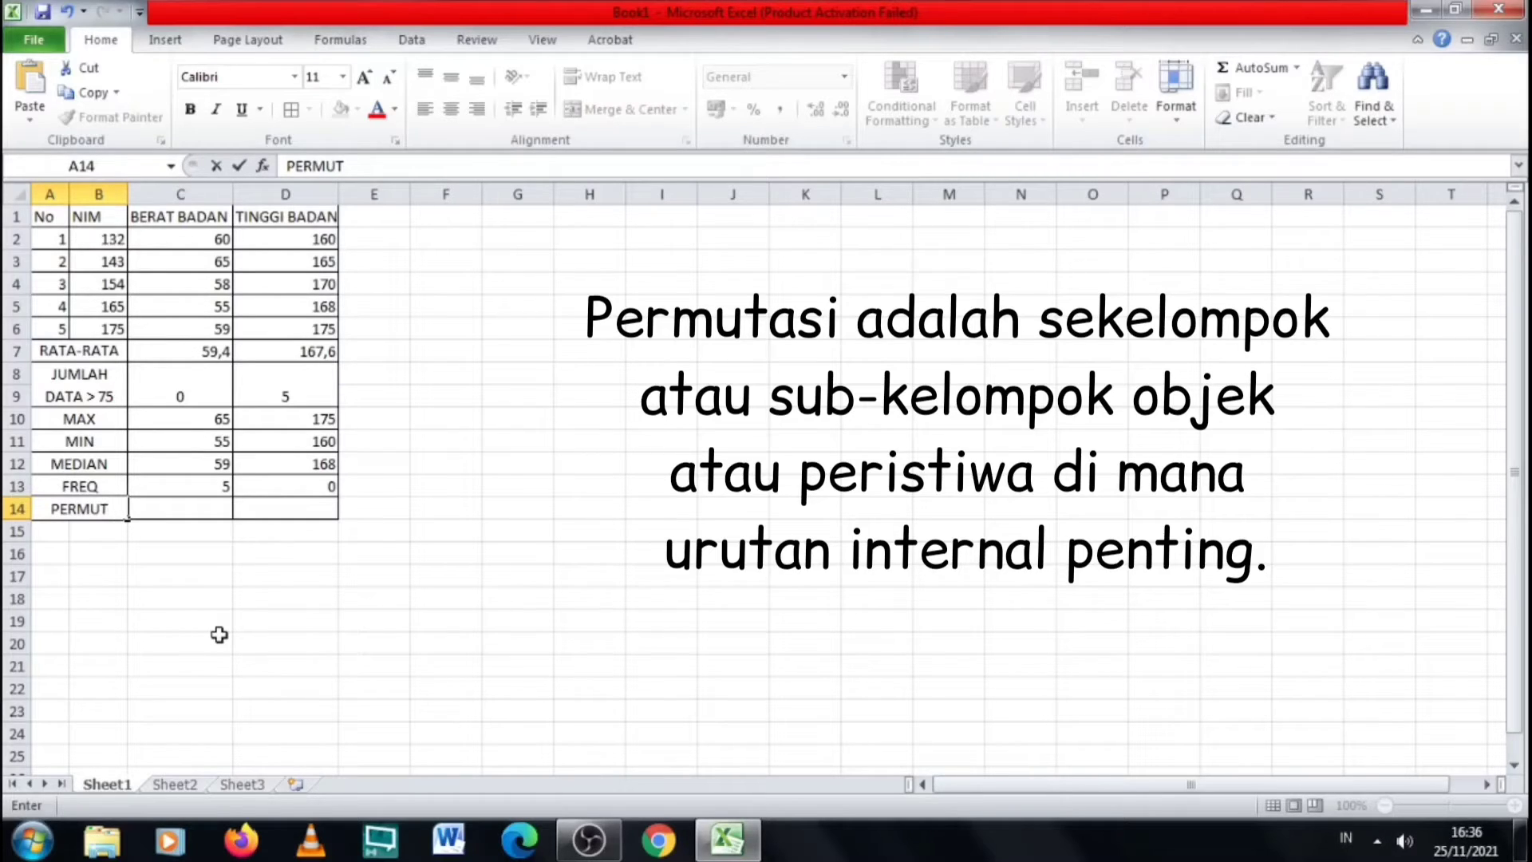
Calculate the BERAT BADAN permutations in C14 with the formula =PERMUT(5;5)
double_click(200, 511)
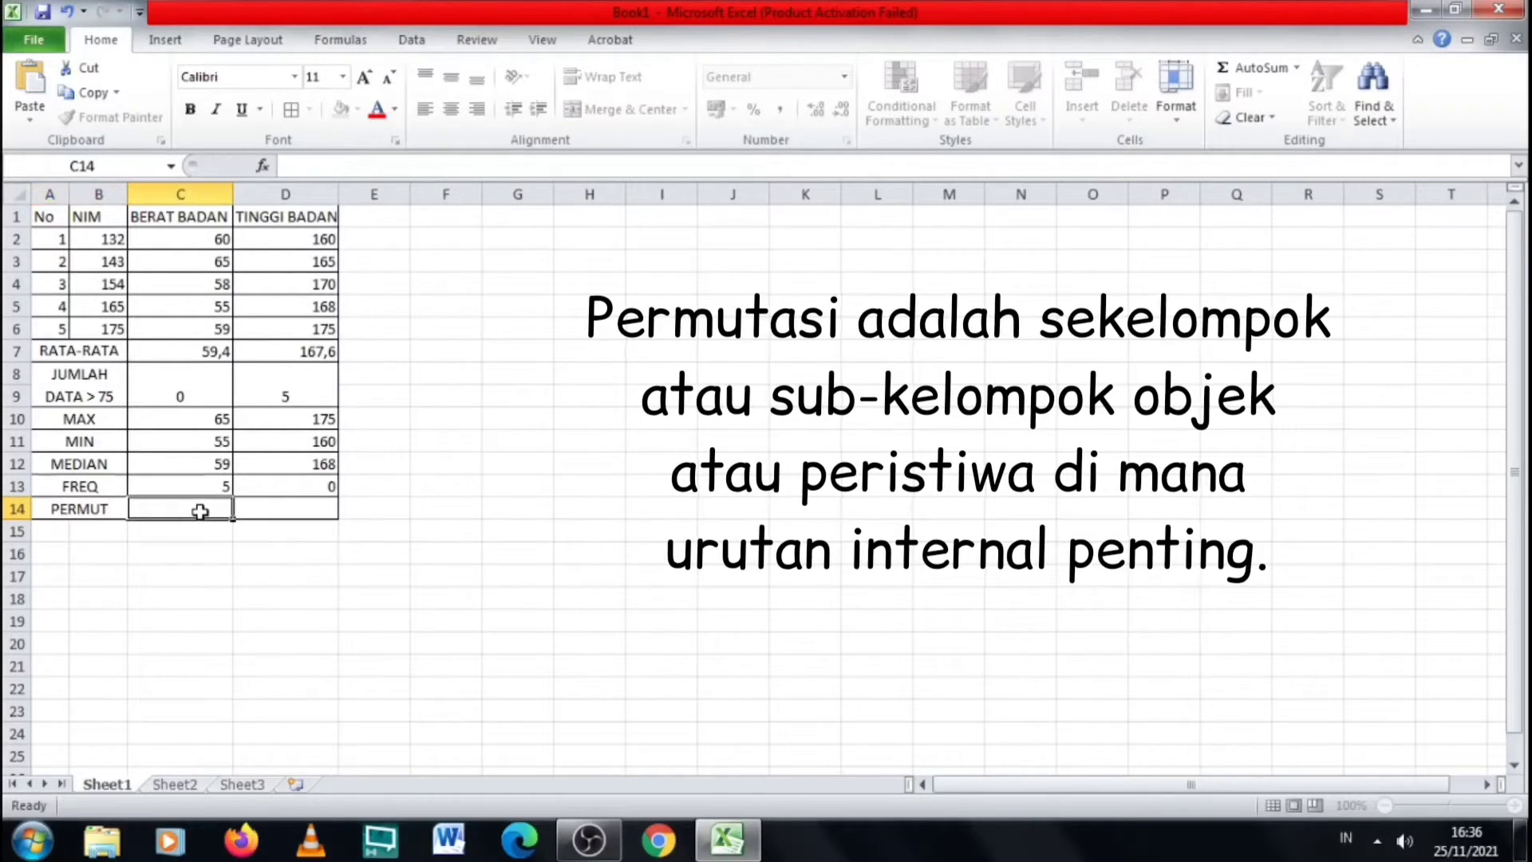
type("=PER")
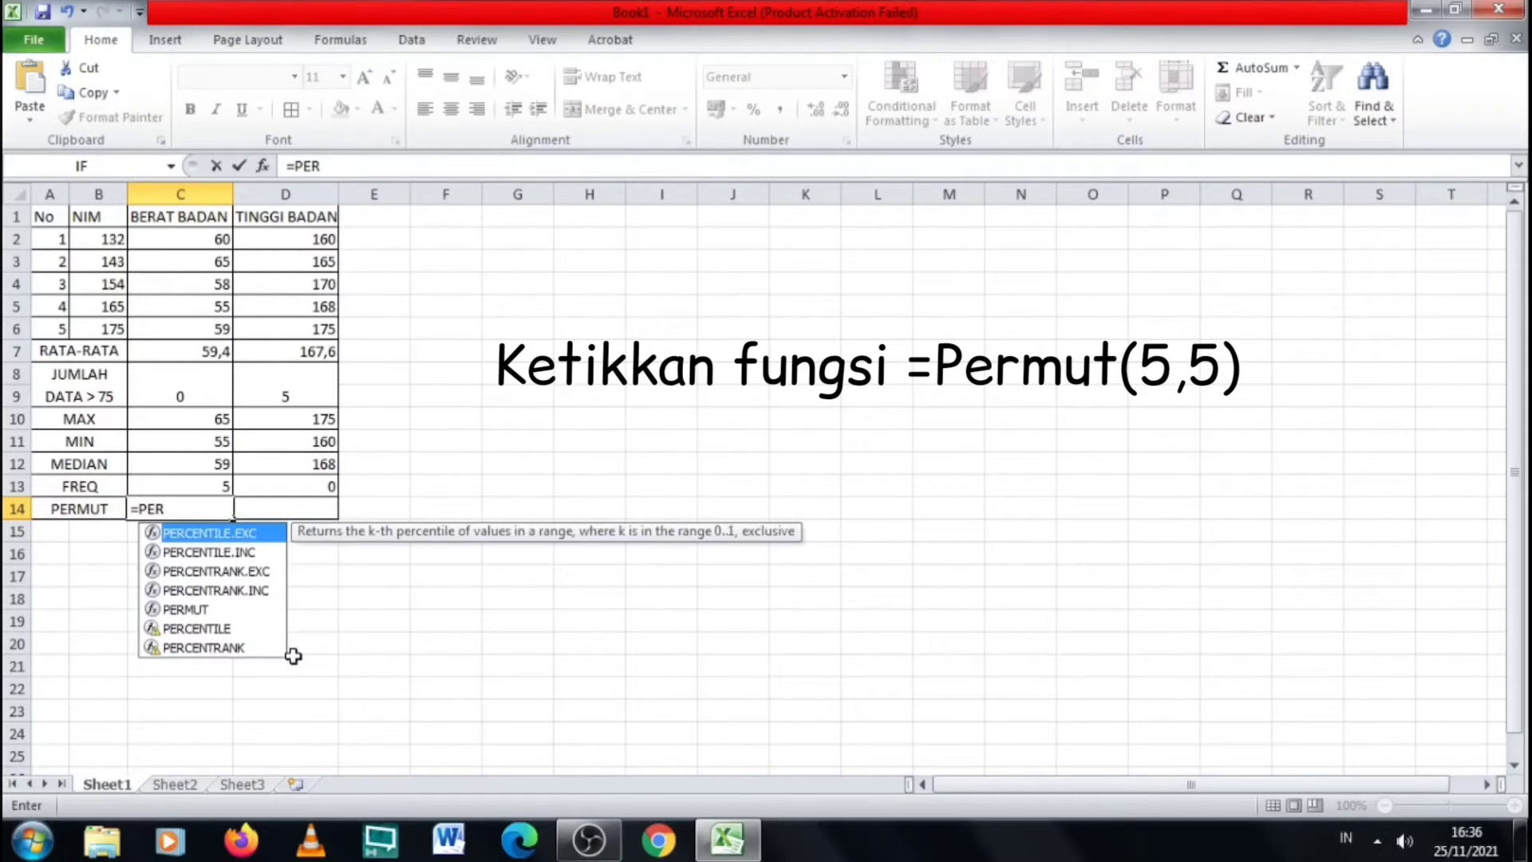
double_click(260, 609)
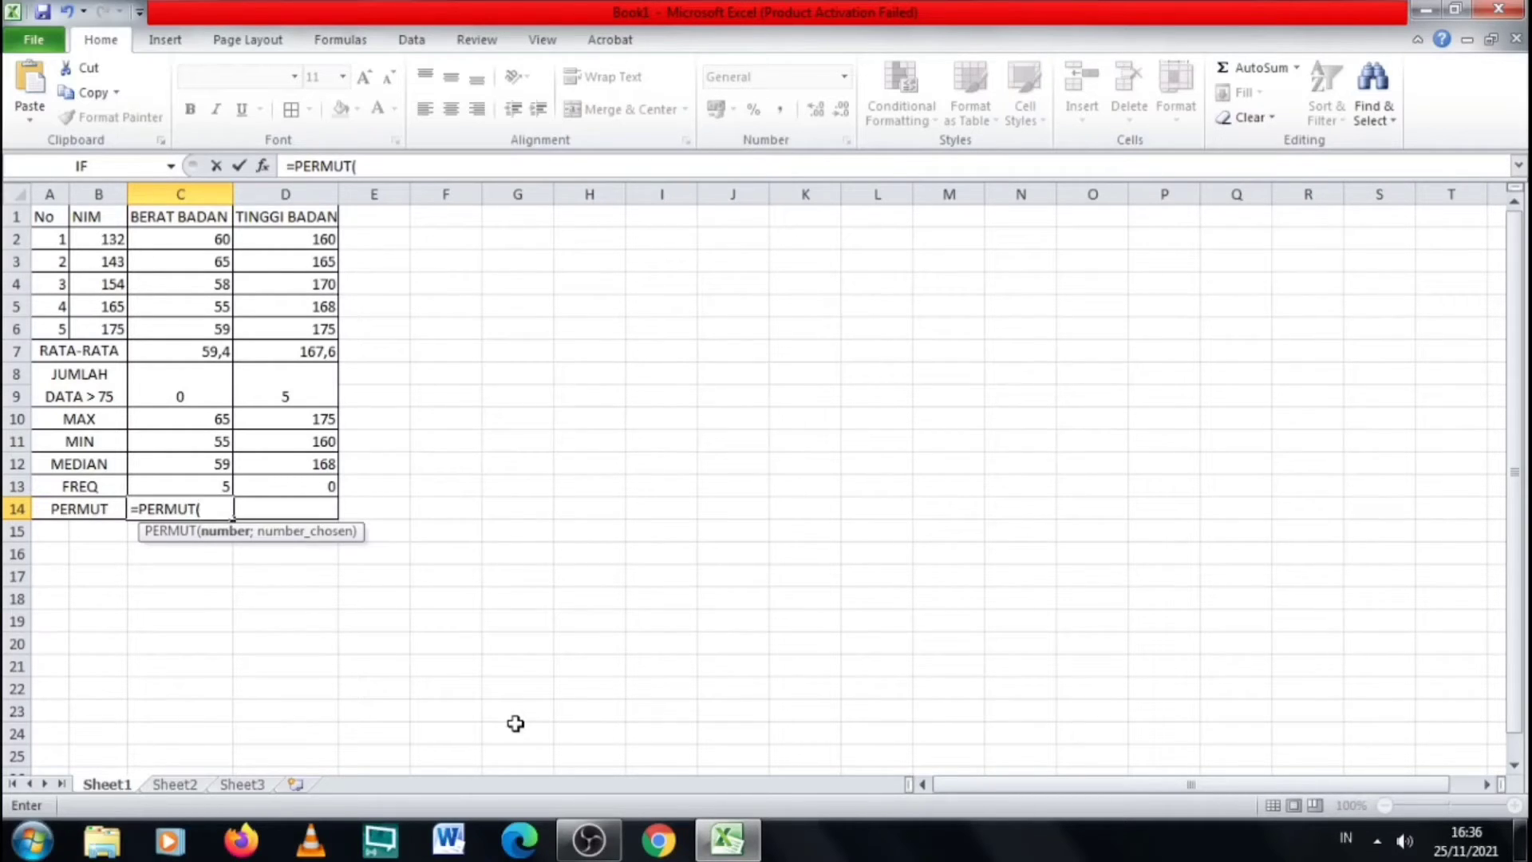
type("5;")
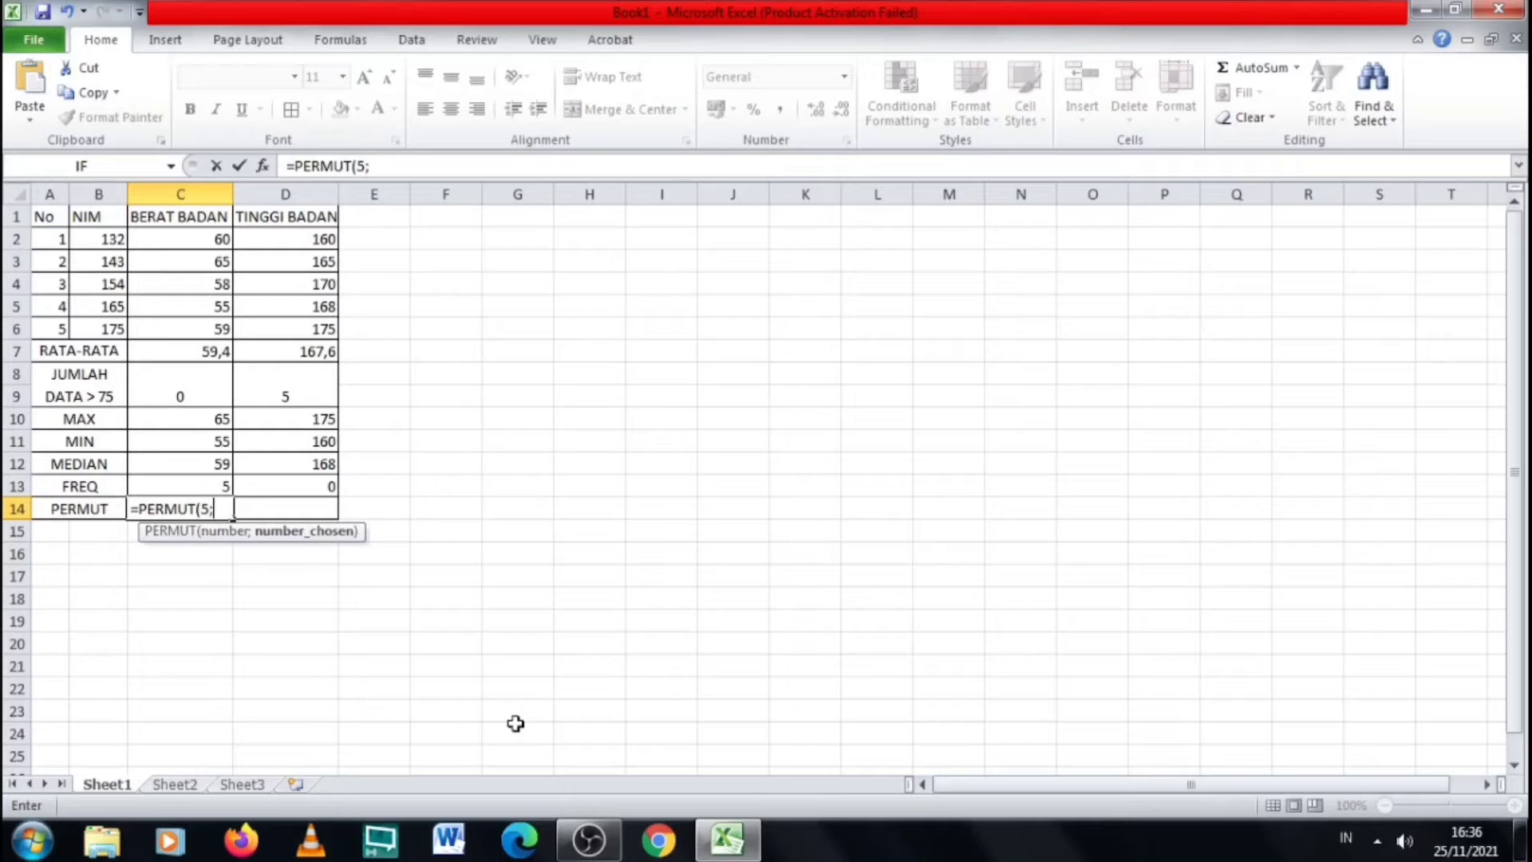
type("5)")
key("Return")
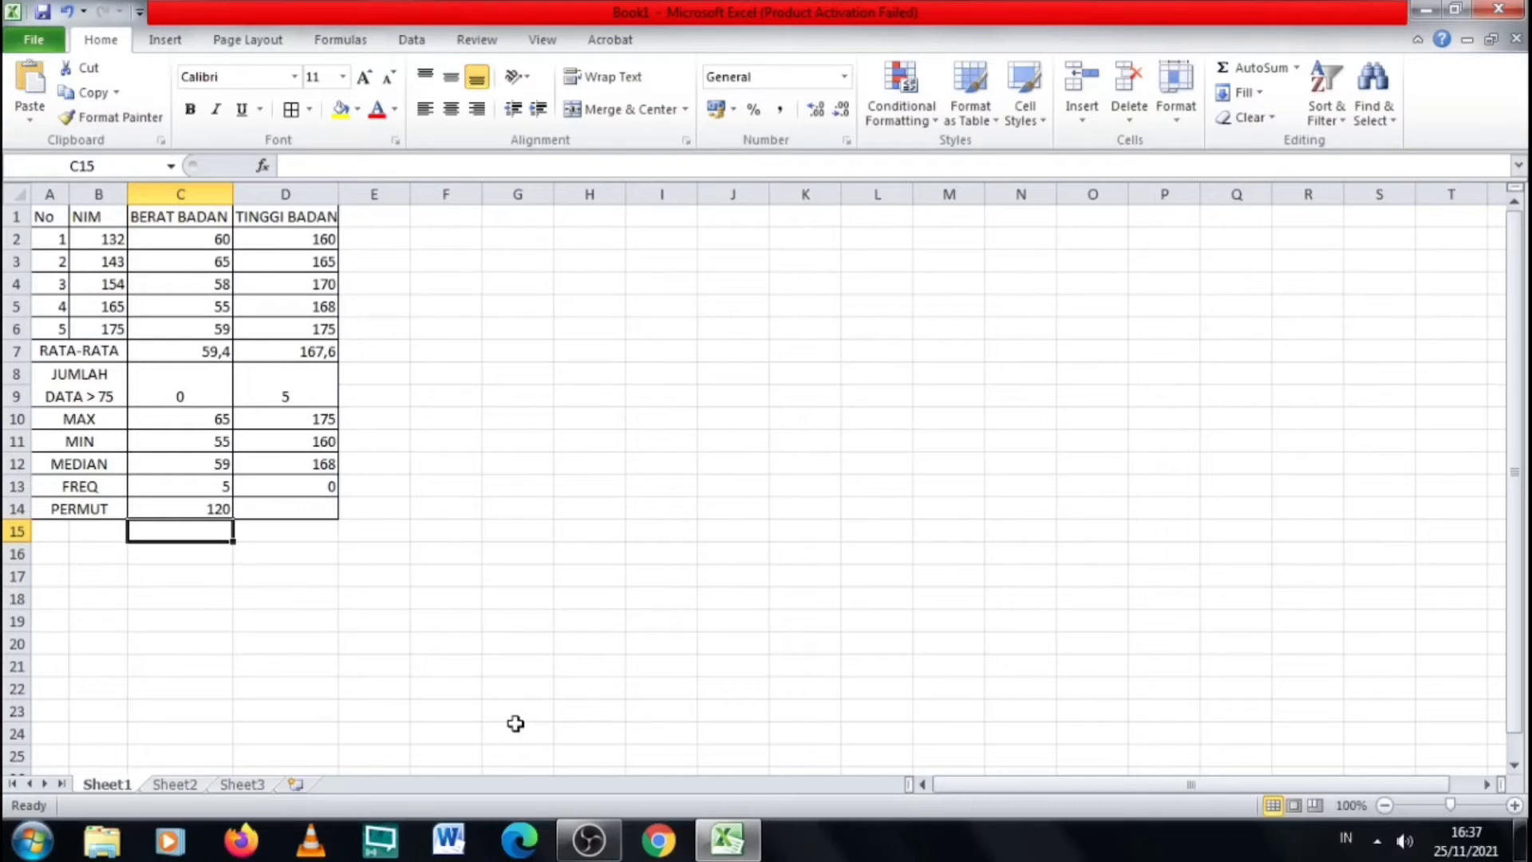
key("Up")
Calculate the TINGGI BADAN permutations in D14 with the formula =PERMUT(5;5)
left_click(270, 513)
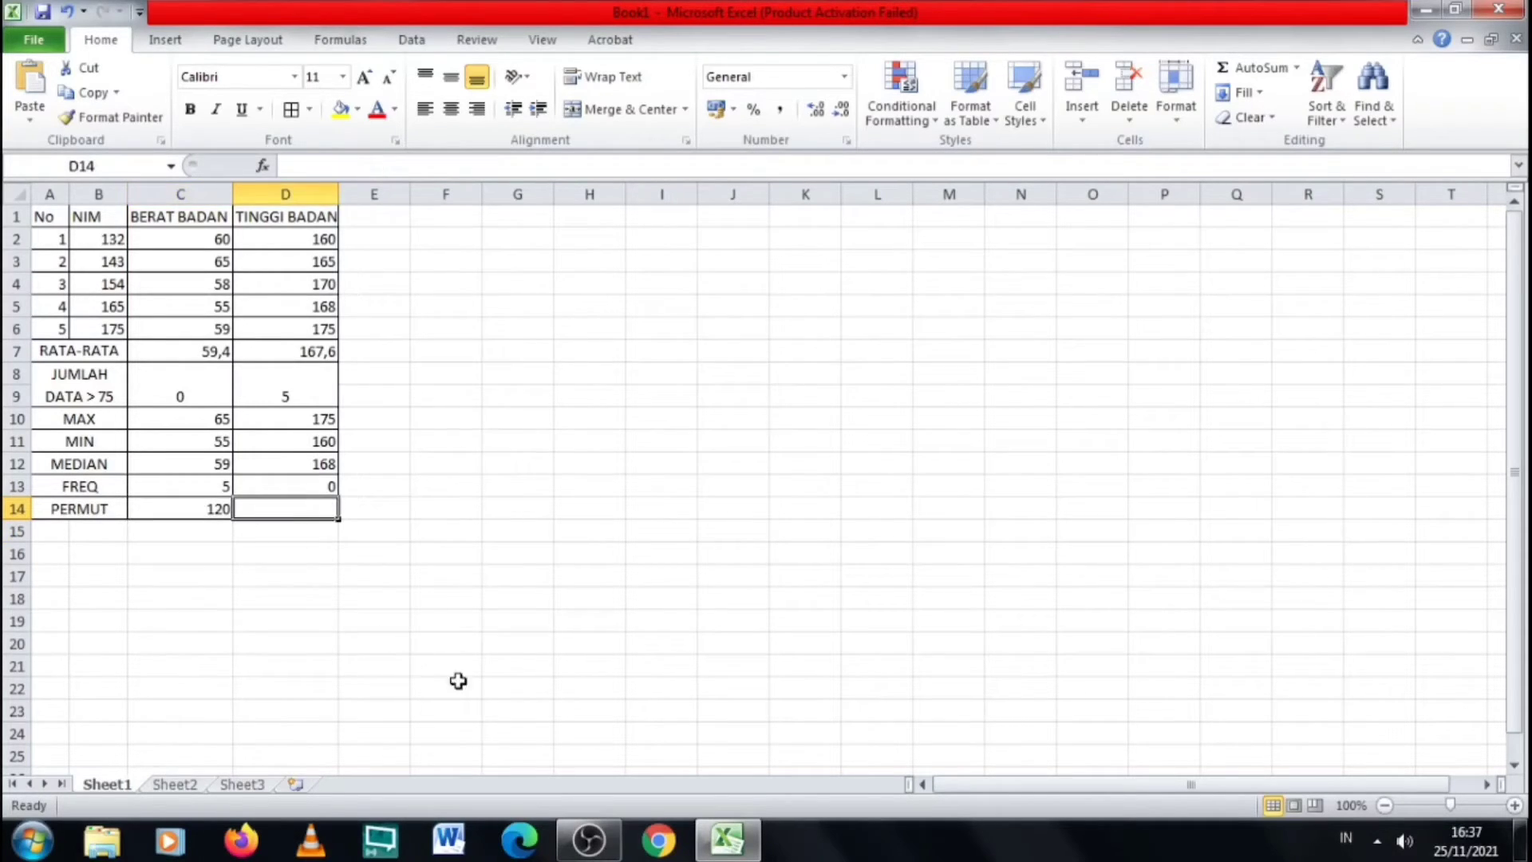
type("=")
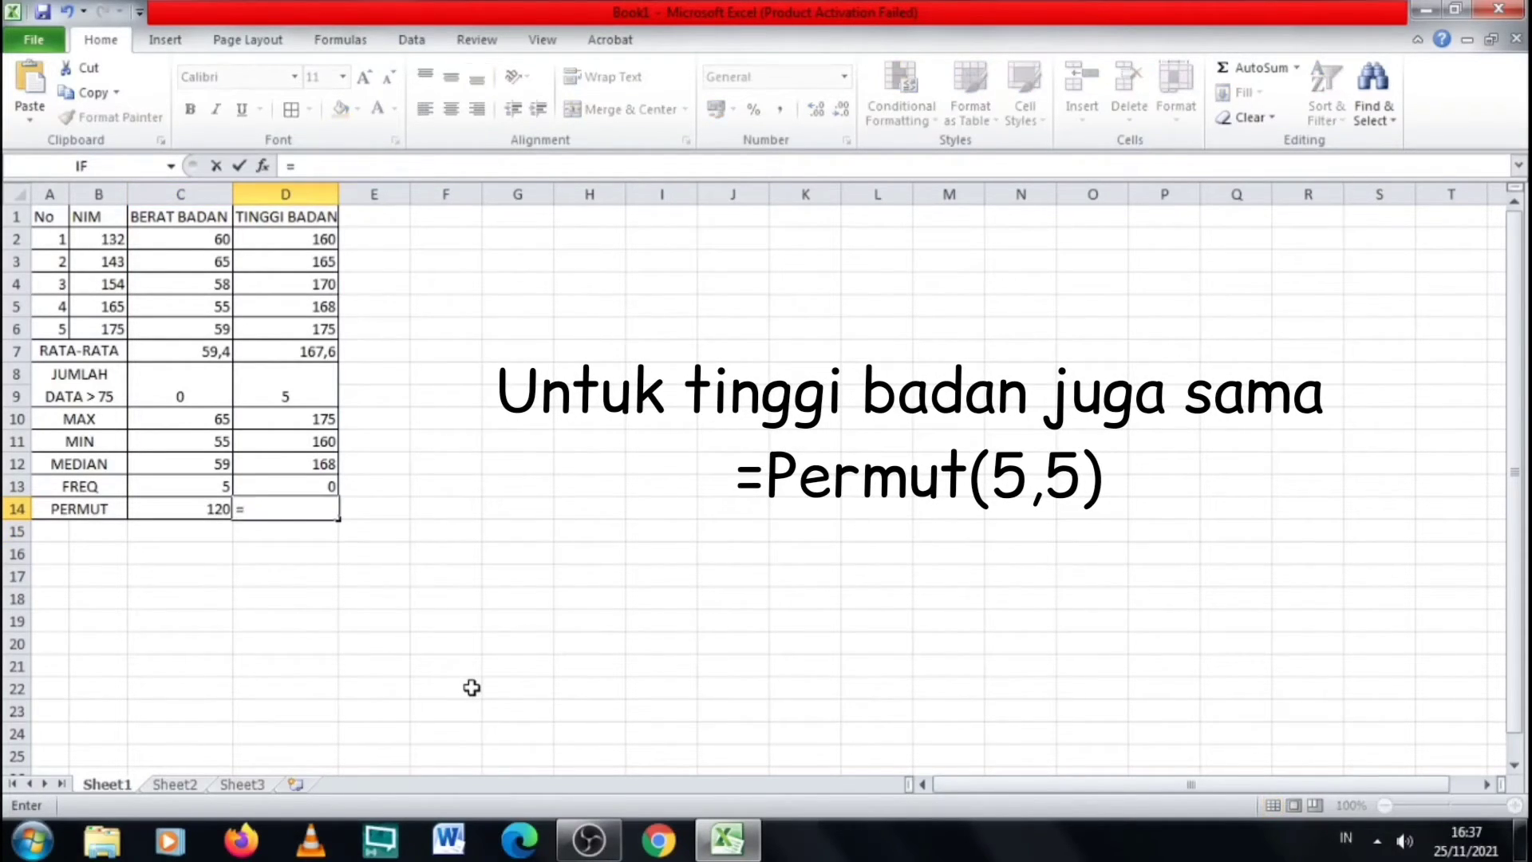
type("PER")
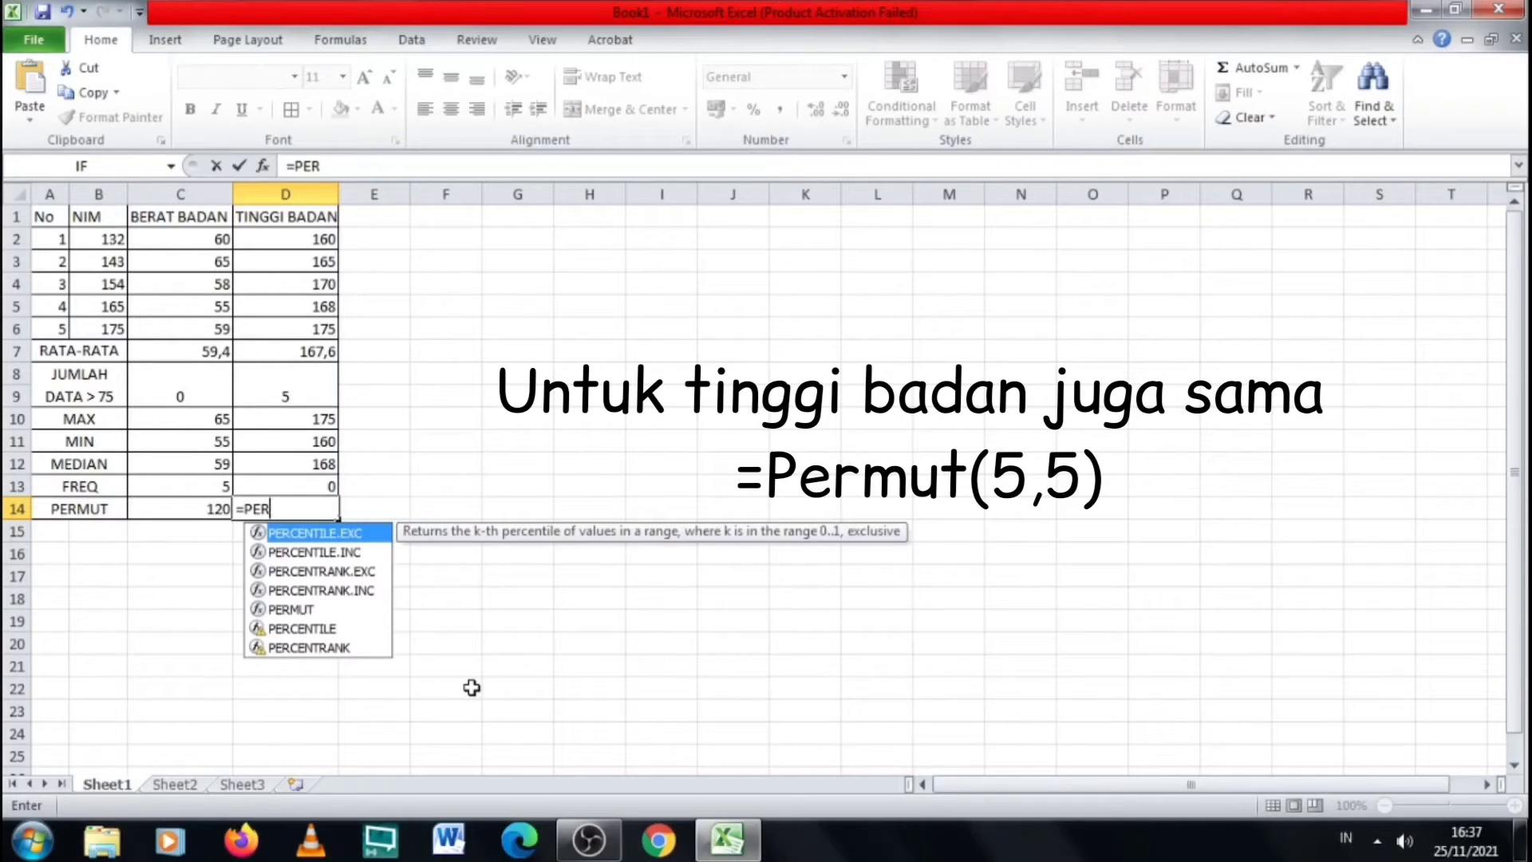
double_click(370, 605)
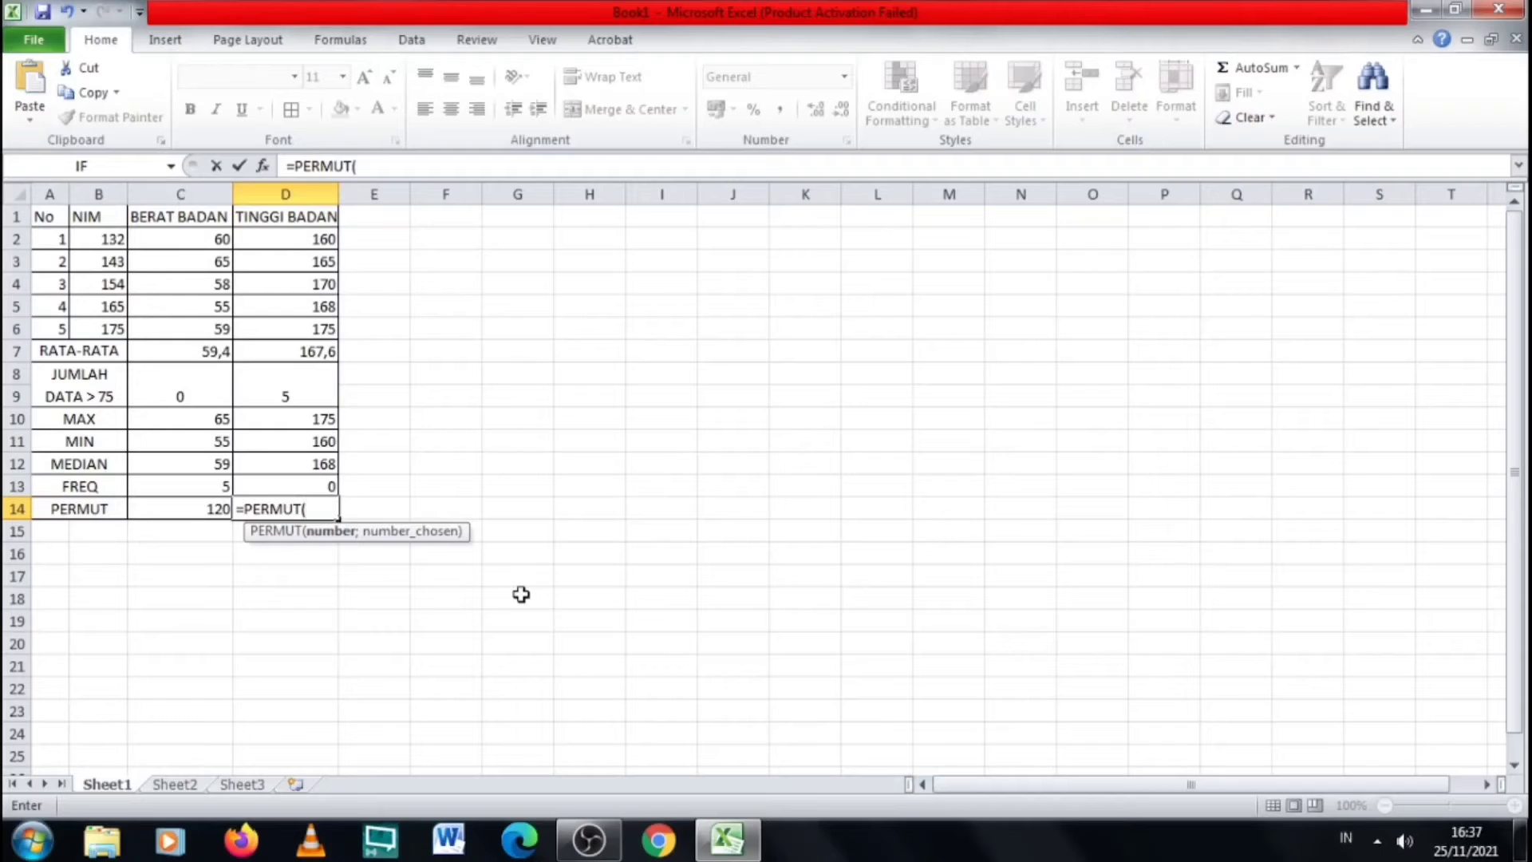
type("5;5")
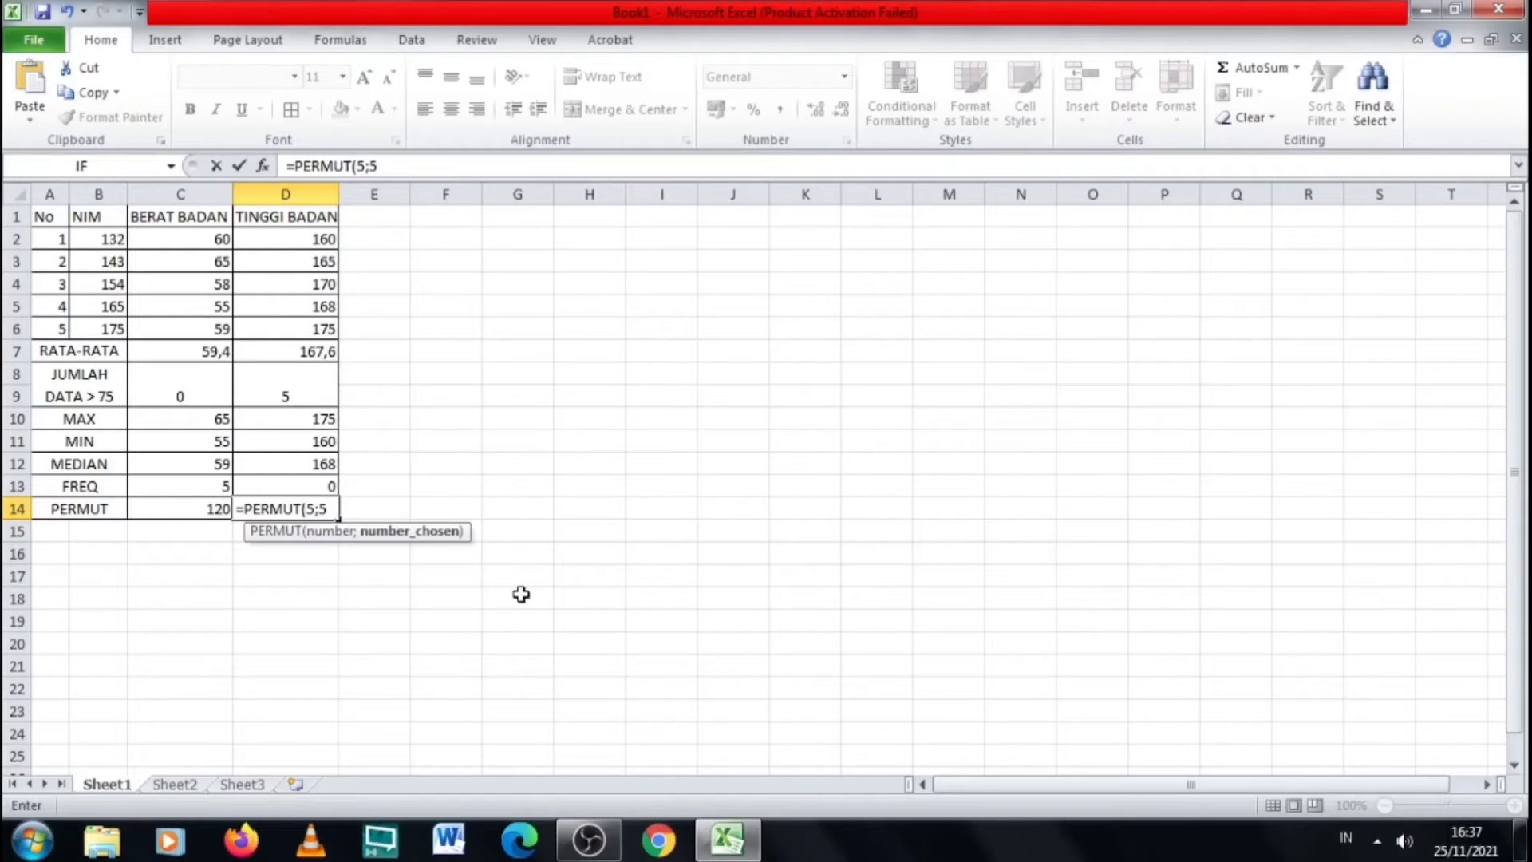
type(")")
key("Return")
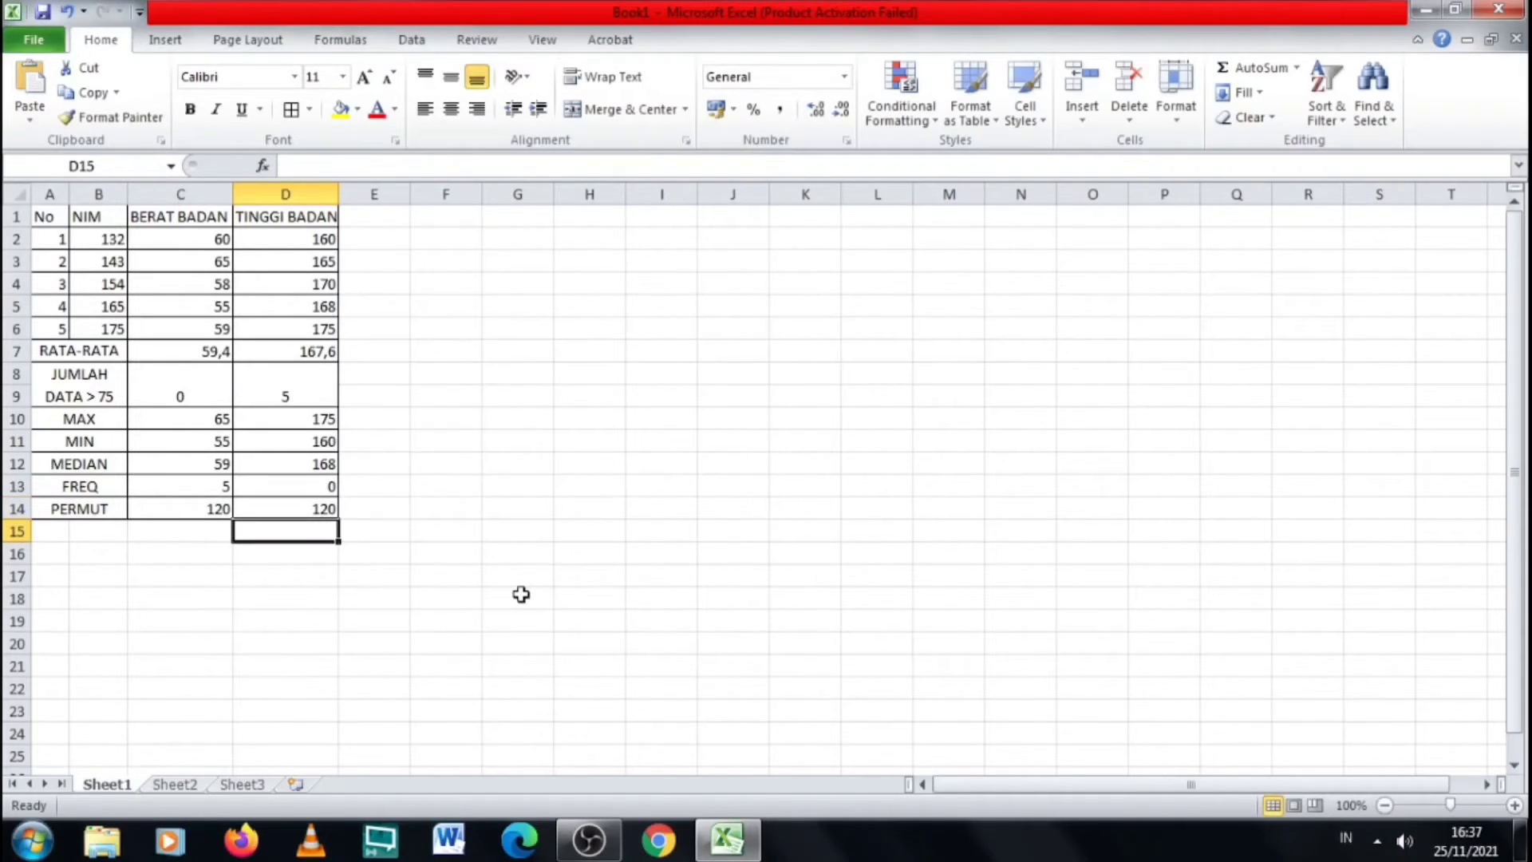
key("Up")
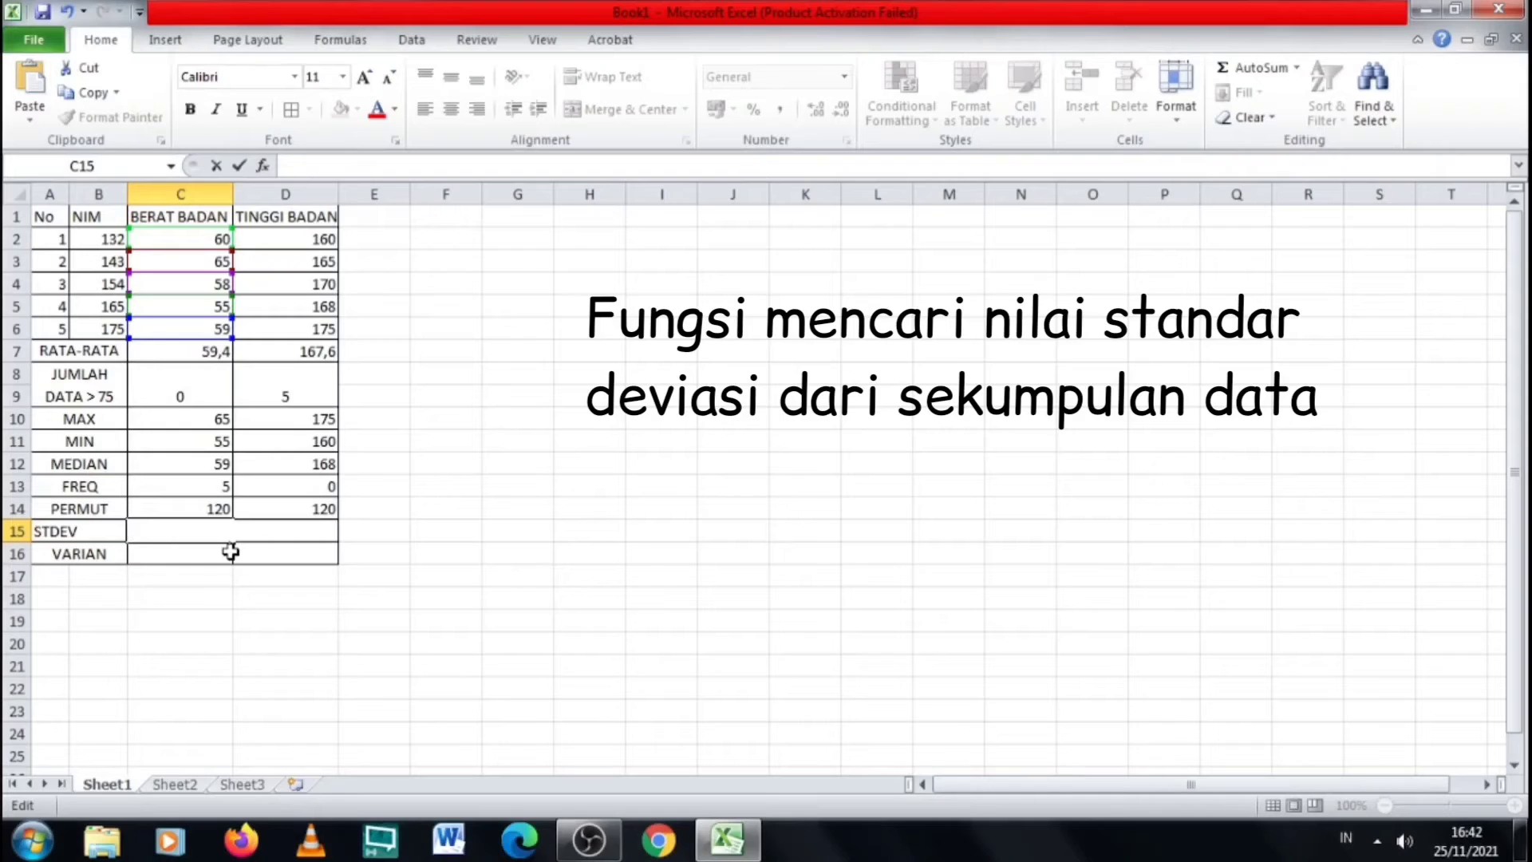
Calculate the BERAT BADAN standard deviation in C15 with the formula =STDEV.S(C6;C5;C4;C3;C2;)
type("=ST")
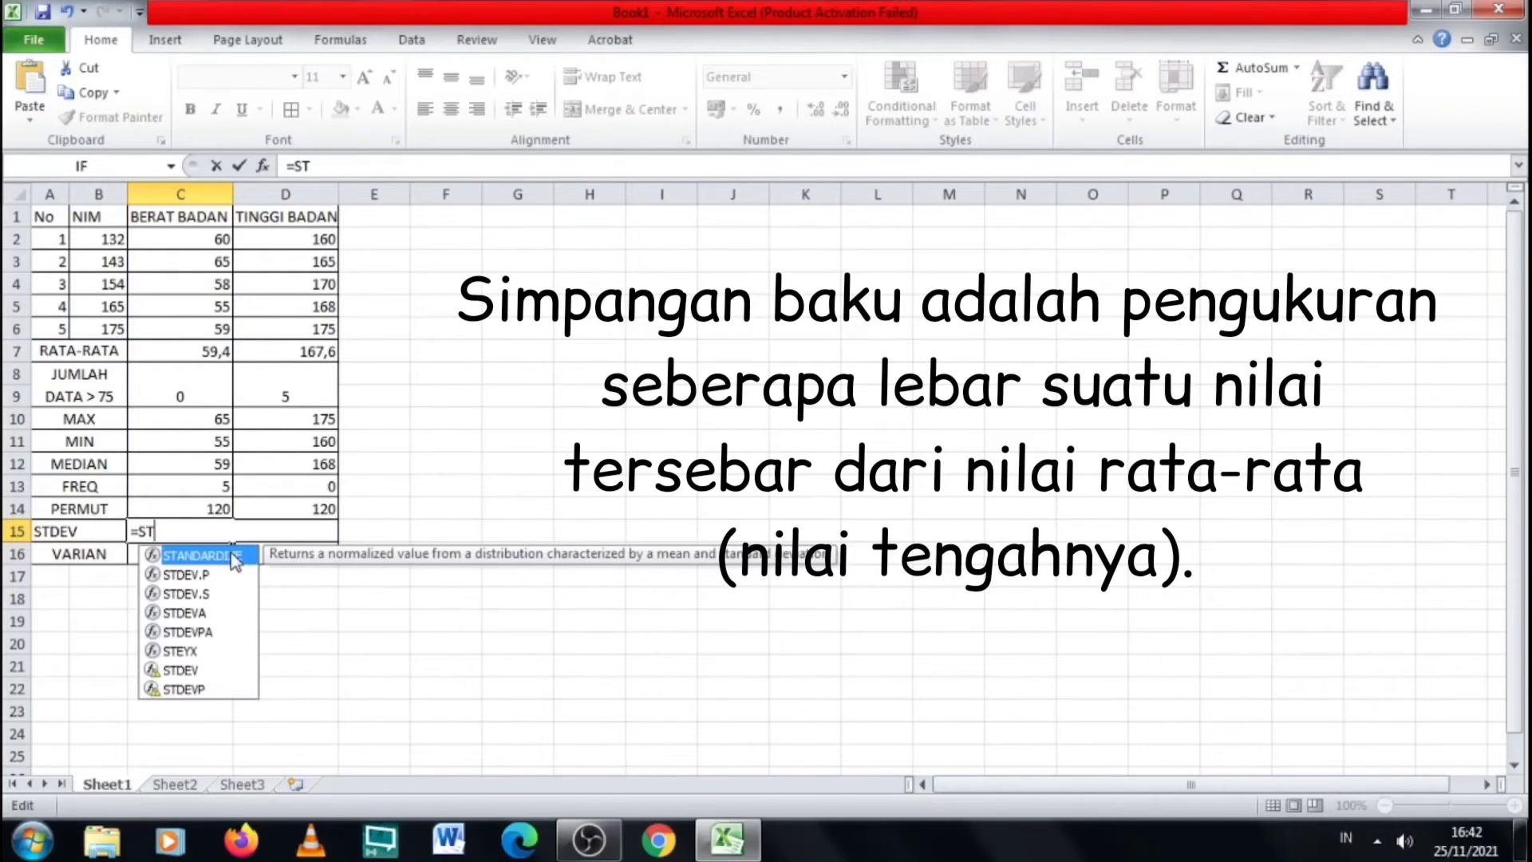
double_click(212, 594)
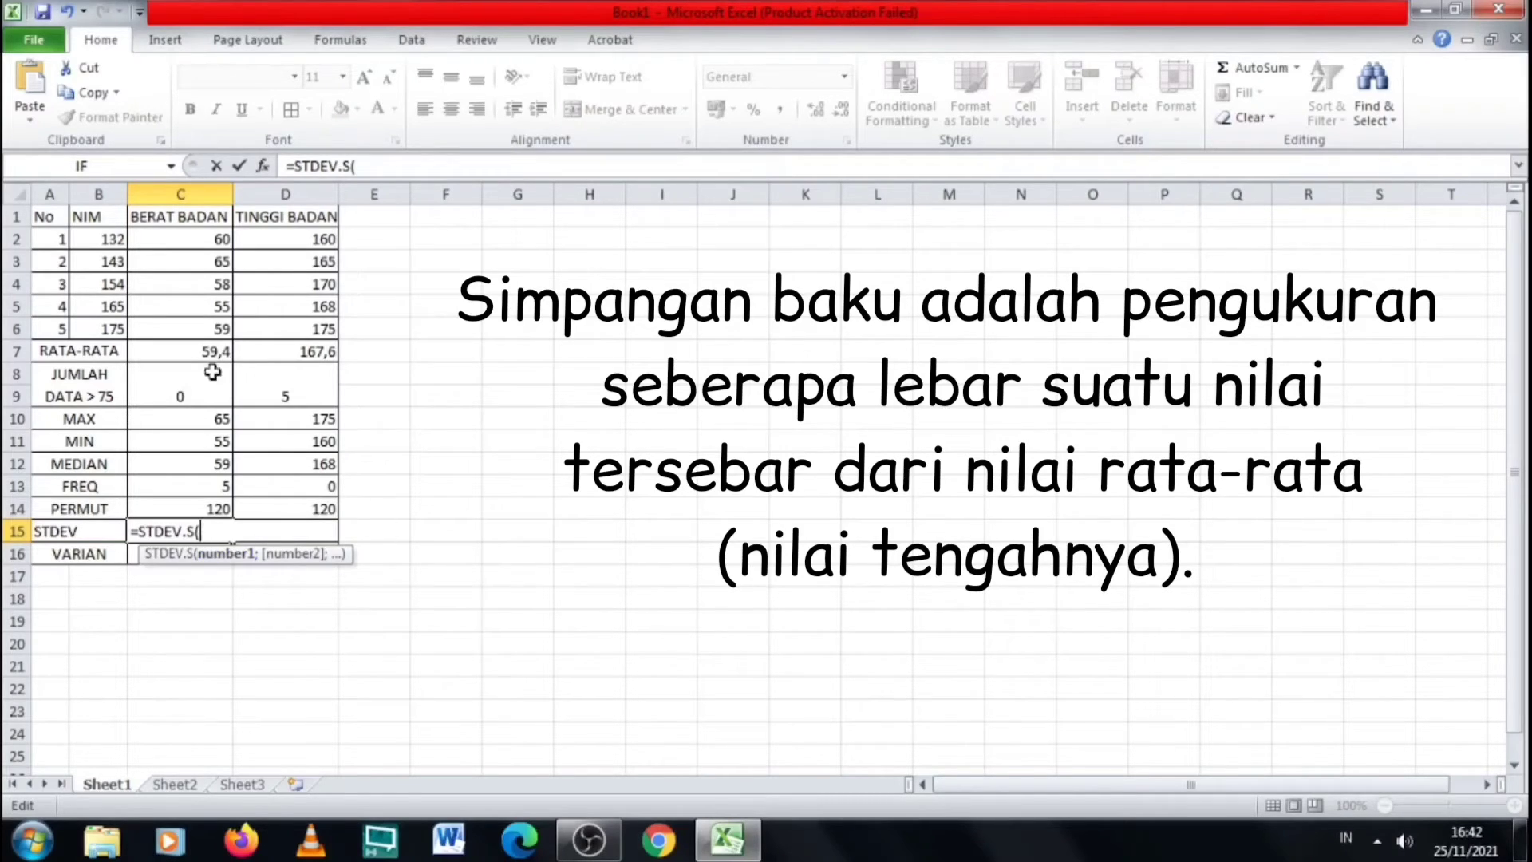
left_click(220, 334)
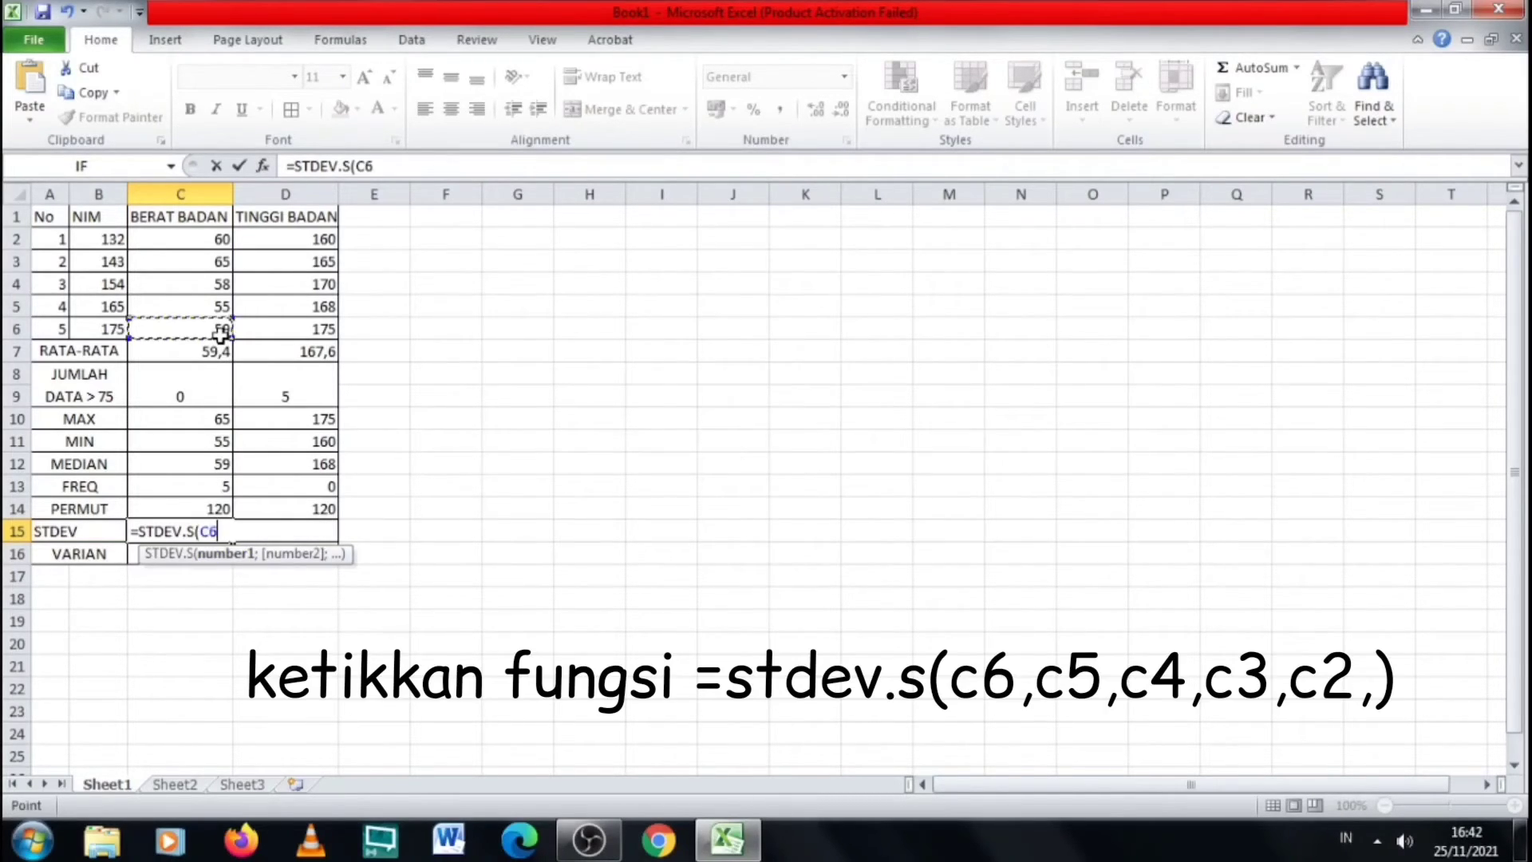
type(";")
left_click(217, 306)
type(";")
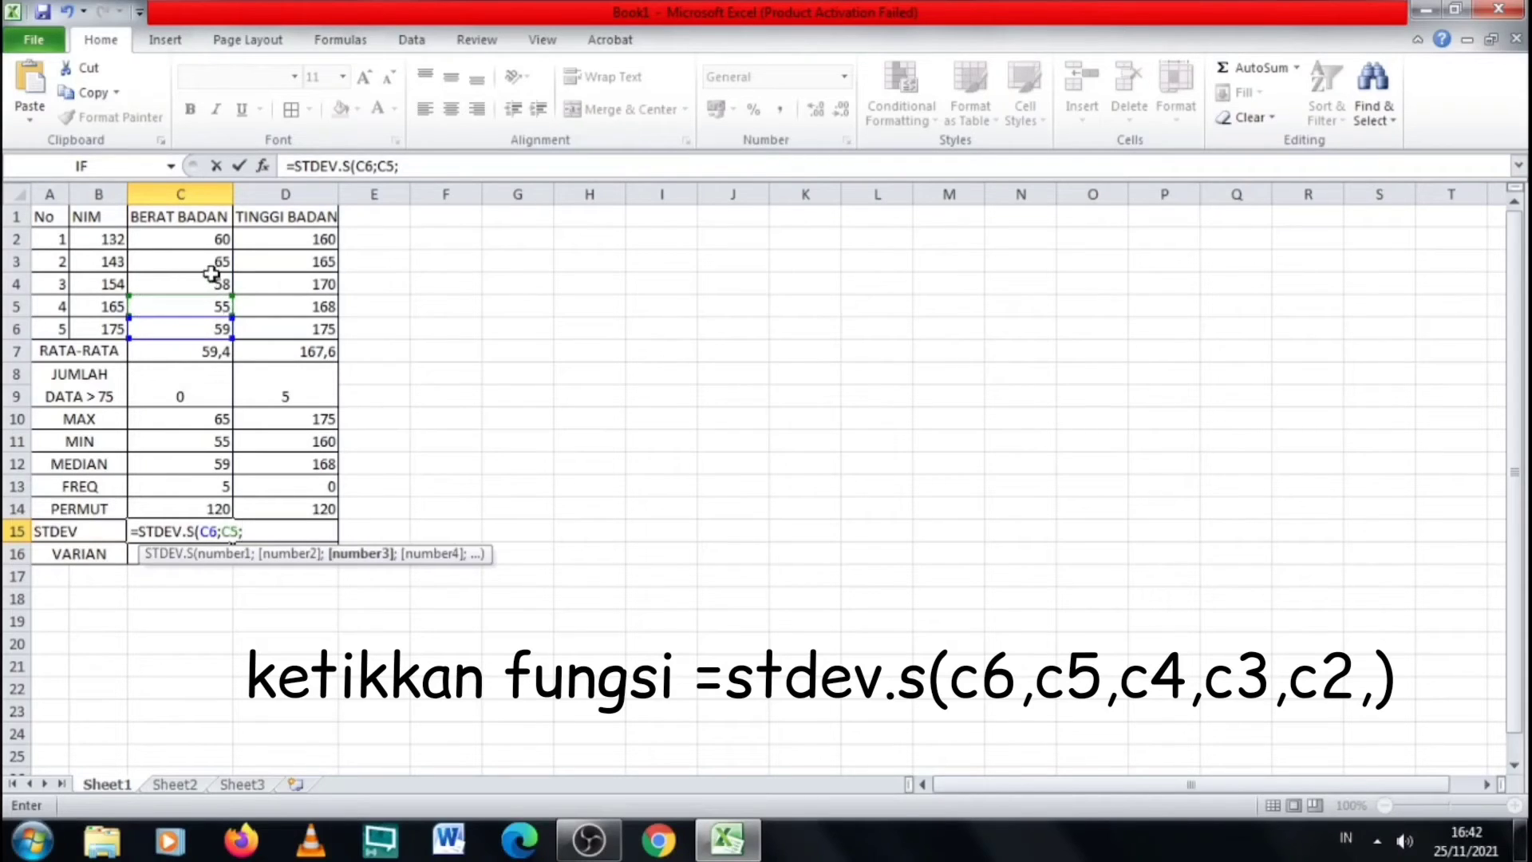
left_click(213, 285)
type(";")
left_click(211, 263)
type(";")
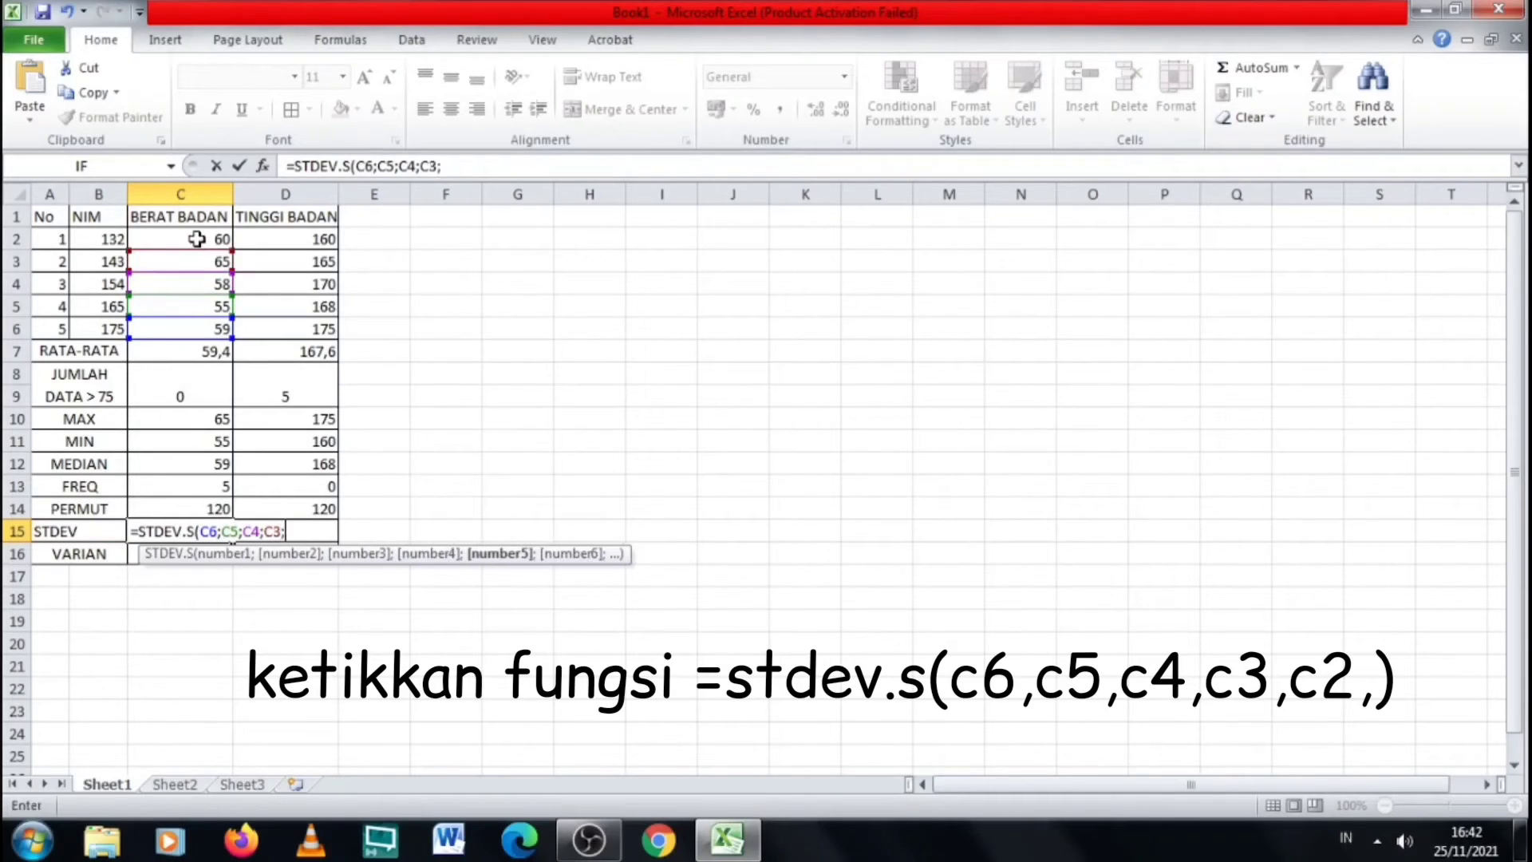
left_click(196, 238)
type(";")
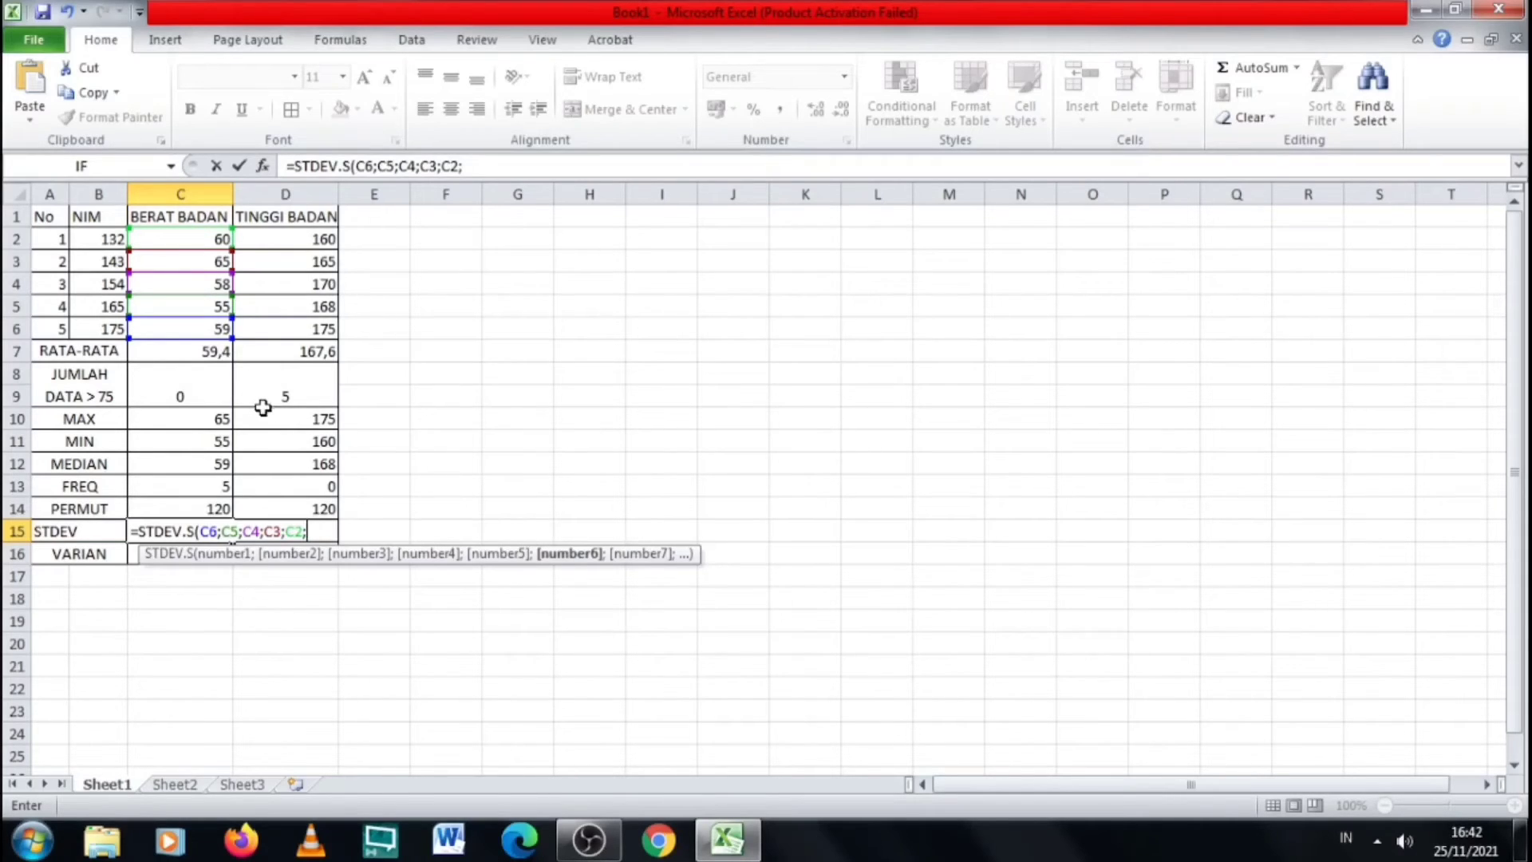
type(")")
key("Return")
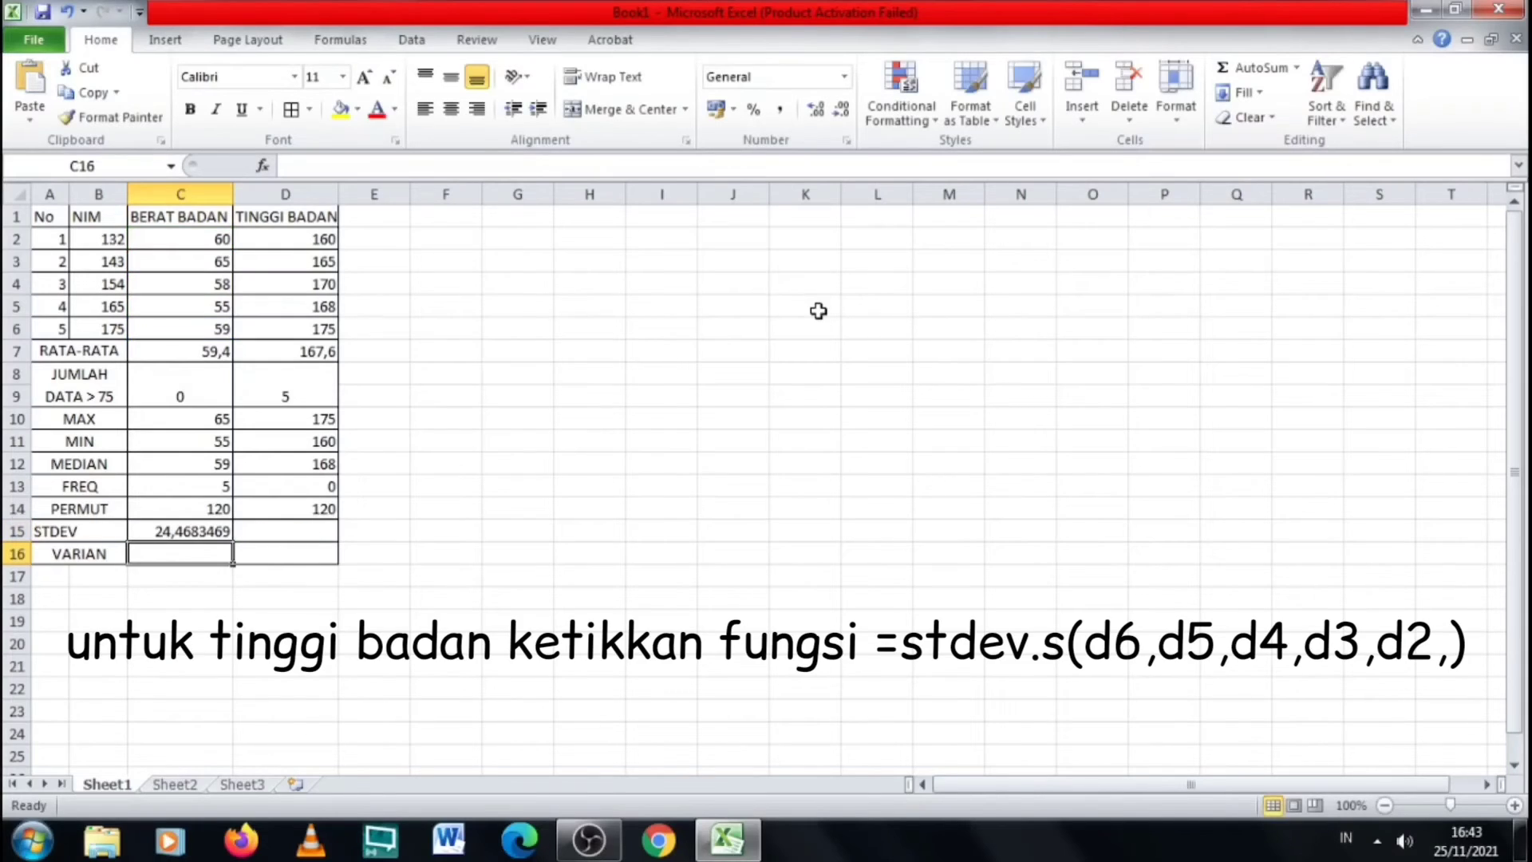
Calculate the TINGGI BADAN standard deviation in D15 with the formula =STDEV.S(D6;D5;D4;D3;D2;)
left_click(325, 530)
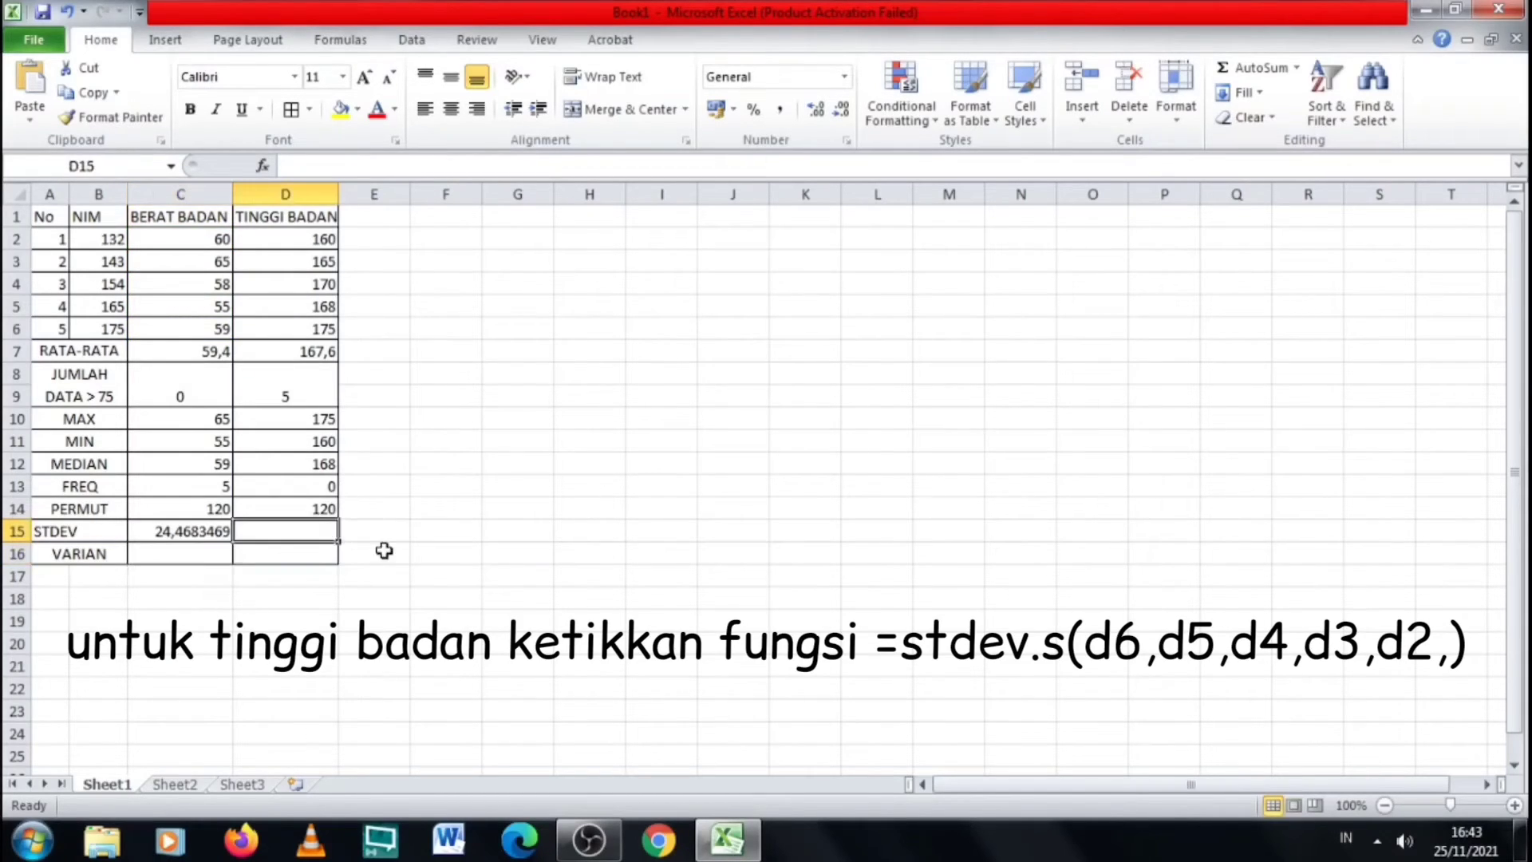
type("=")
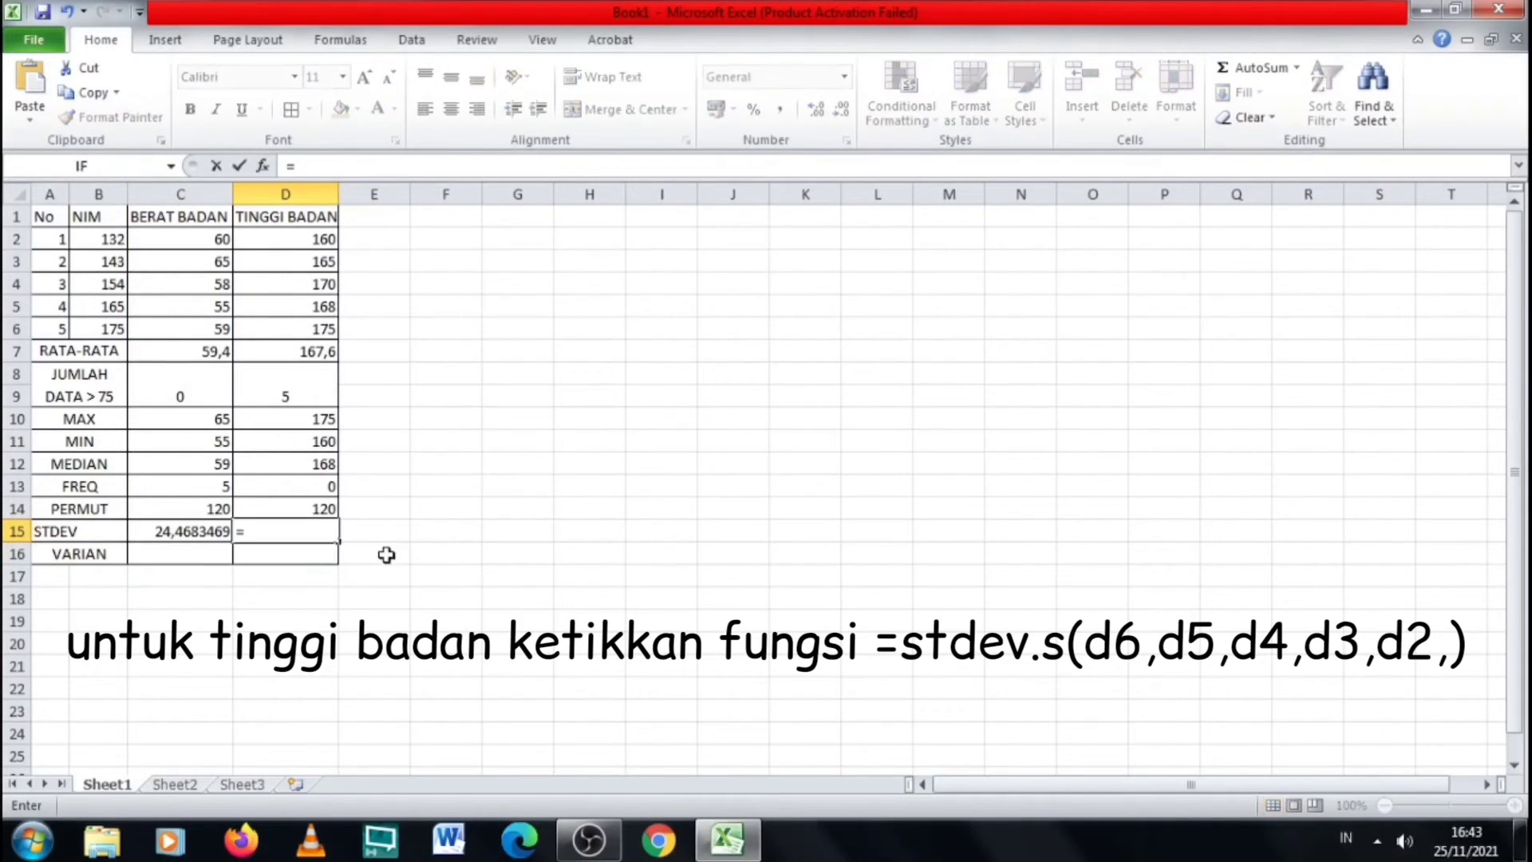
type("ST")
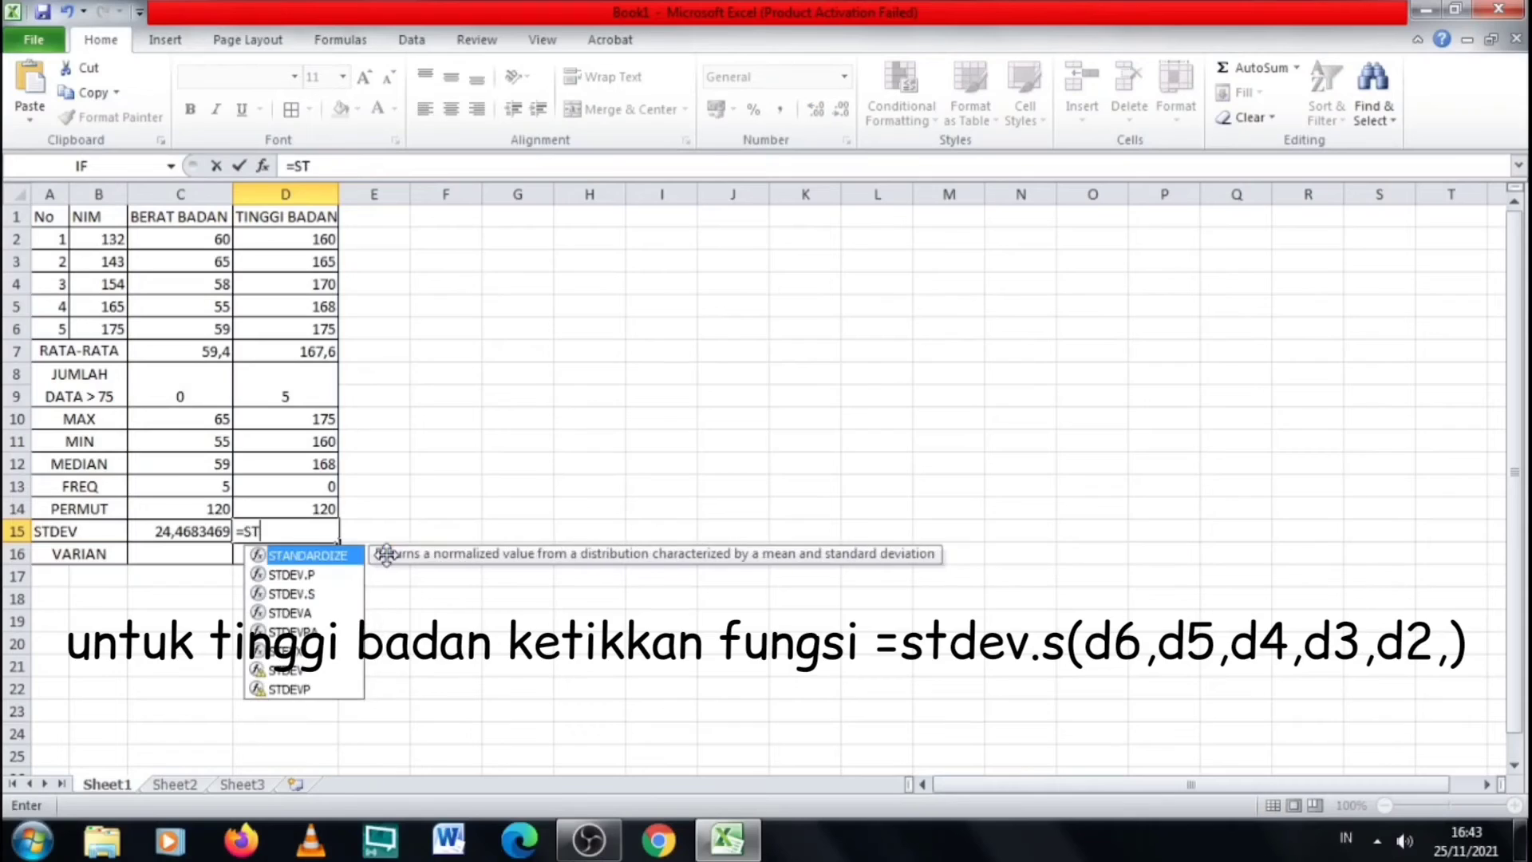
double_click(292, 593)
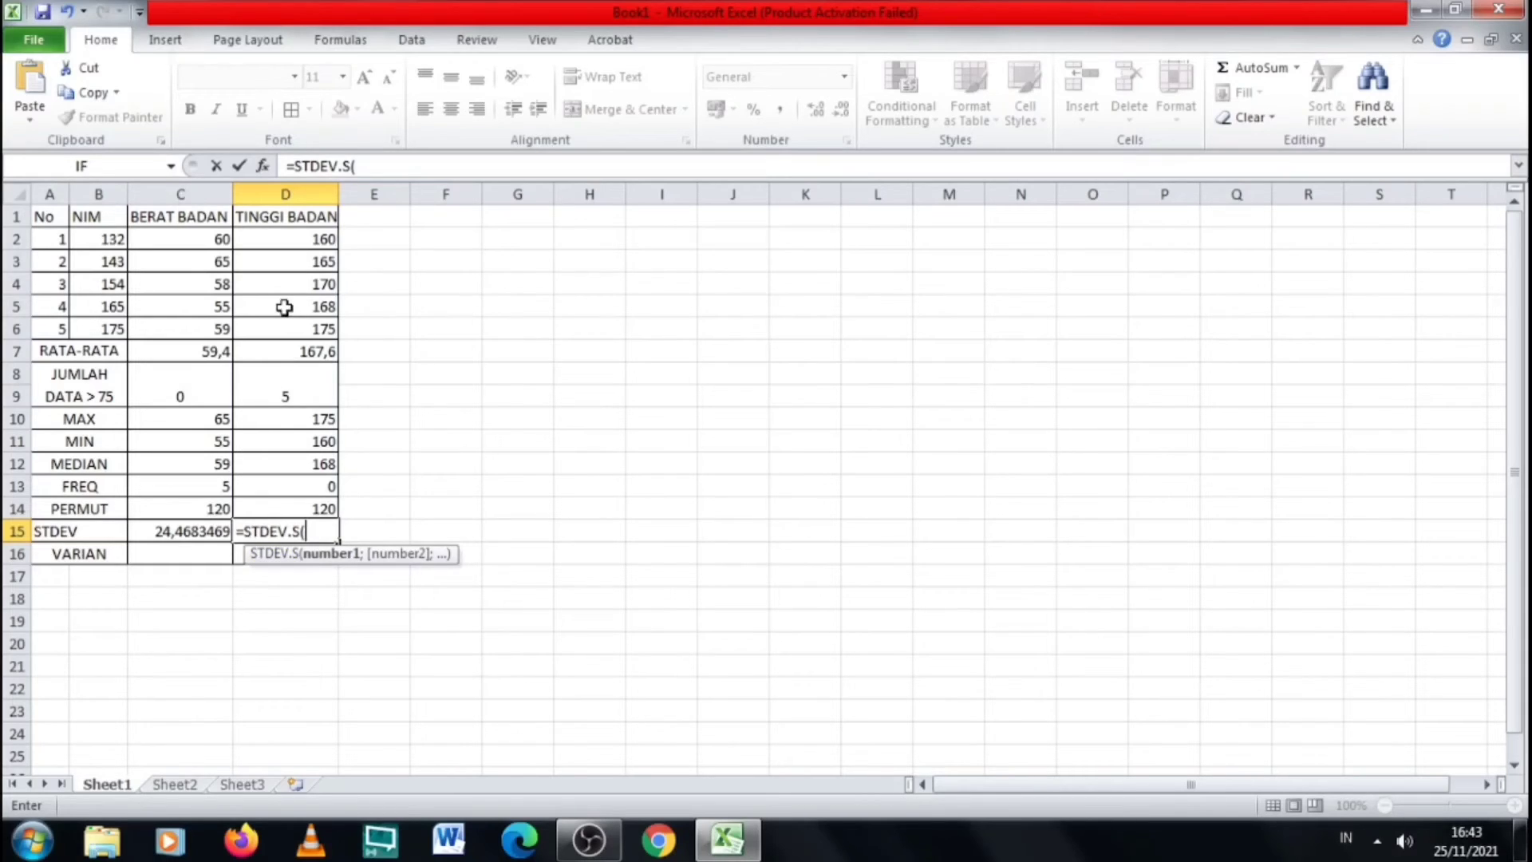
left_click(314, 327)
type(";")
left_click(310, 310)
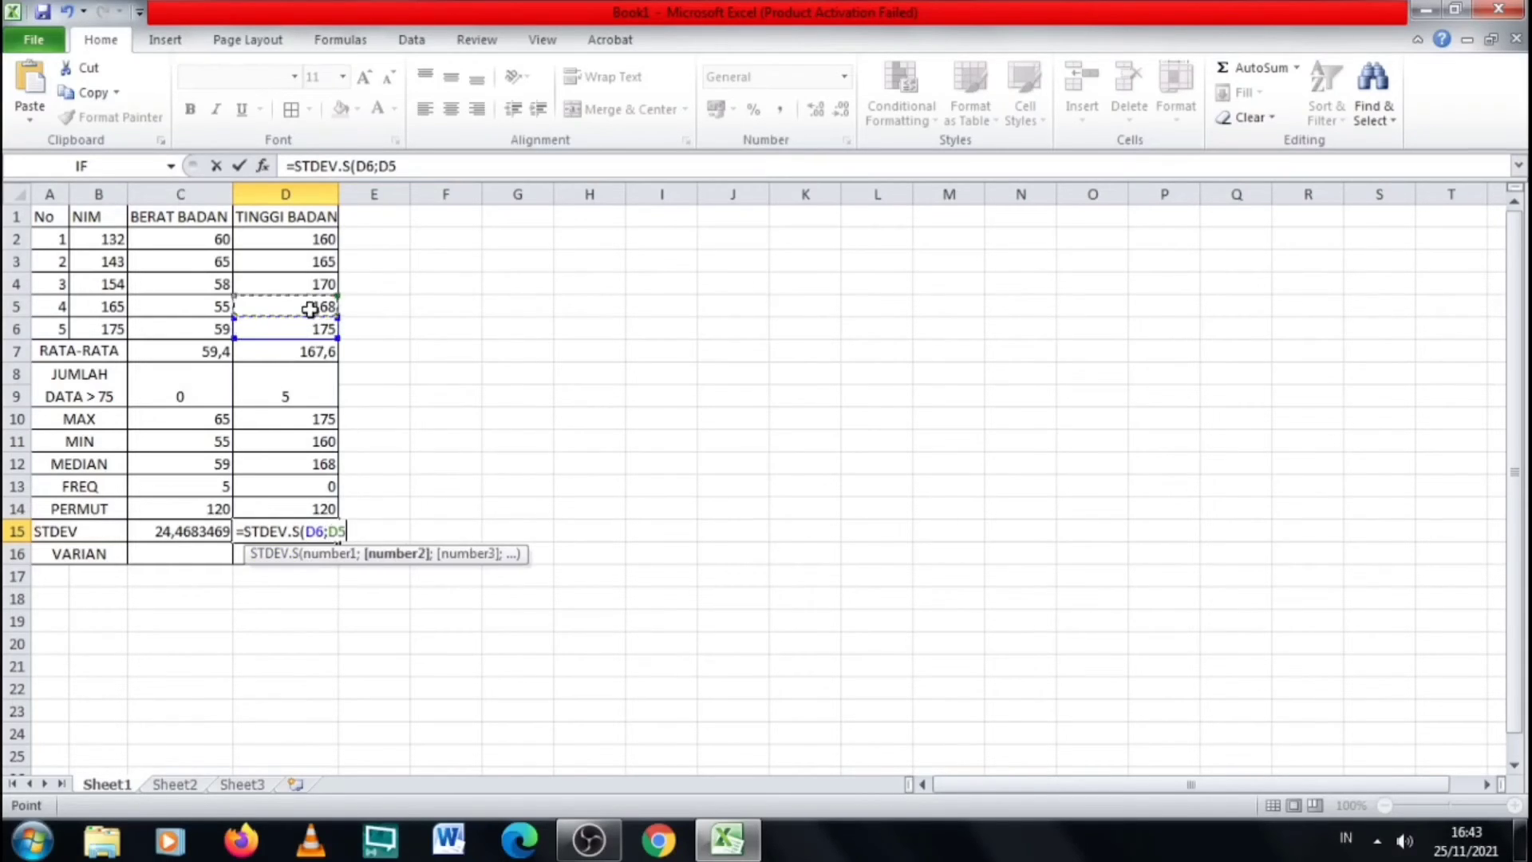
type(";")
left_click(303, 284)
type(";")
left_click(300, 264)
type(";")
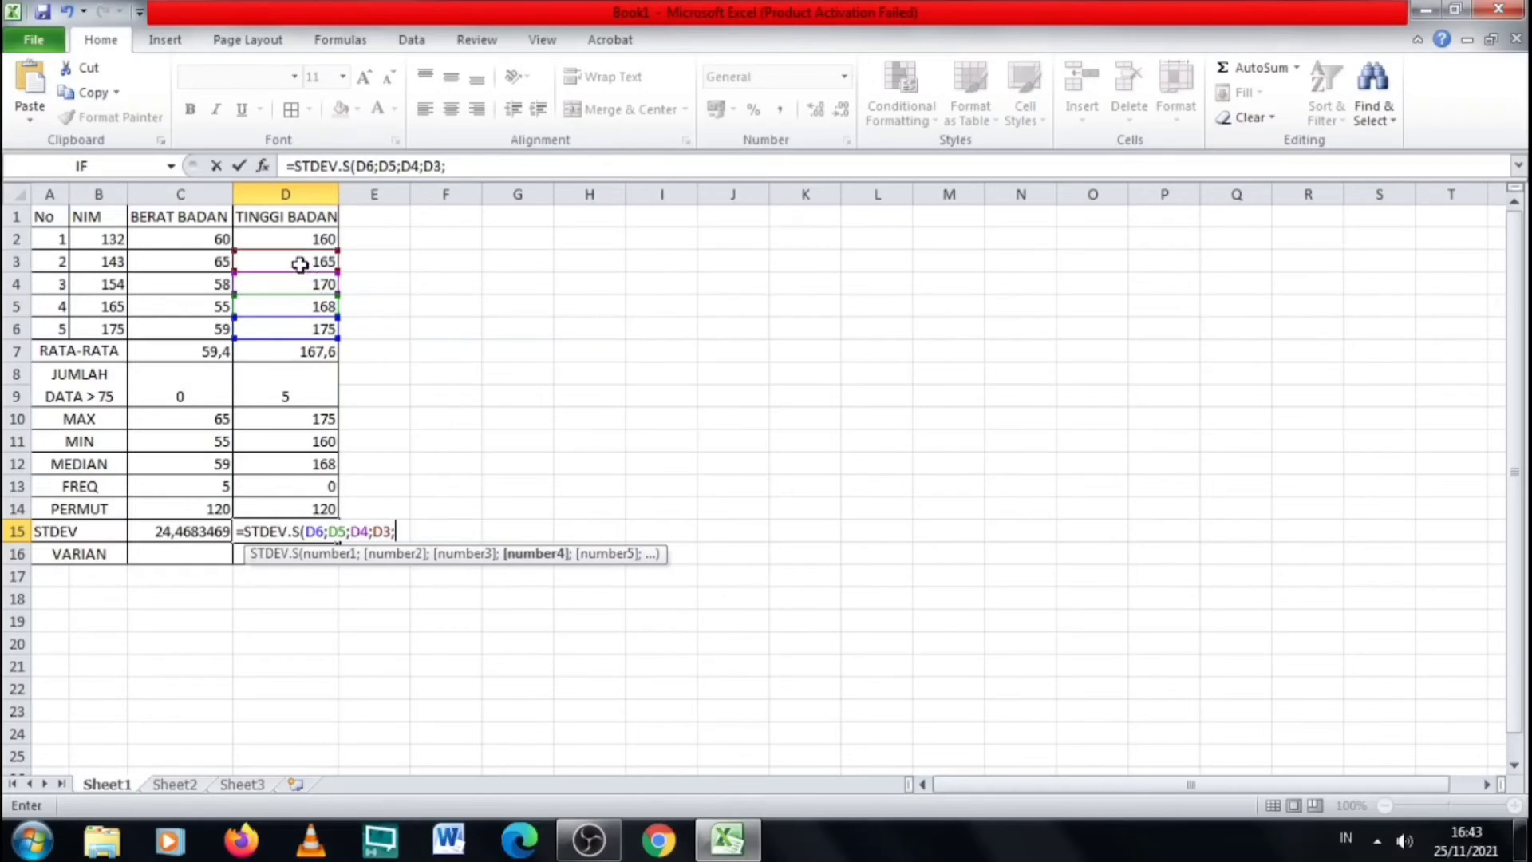
left_click(301, 239)
type(";")
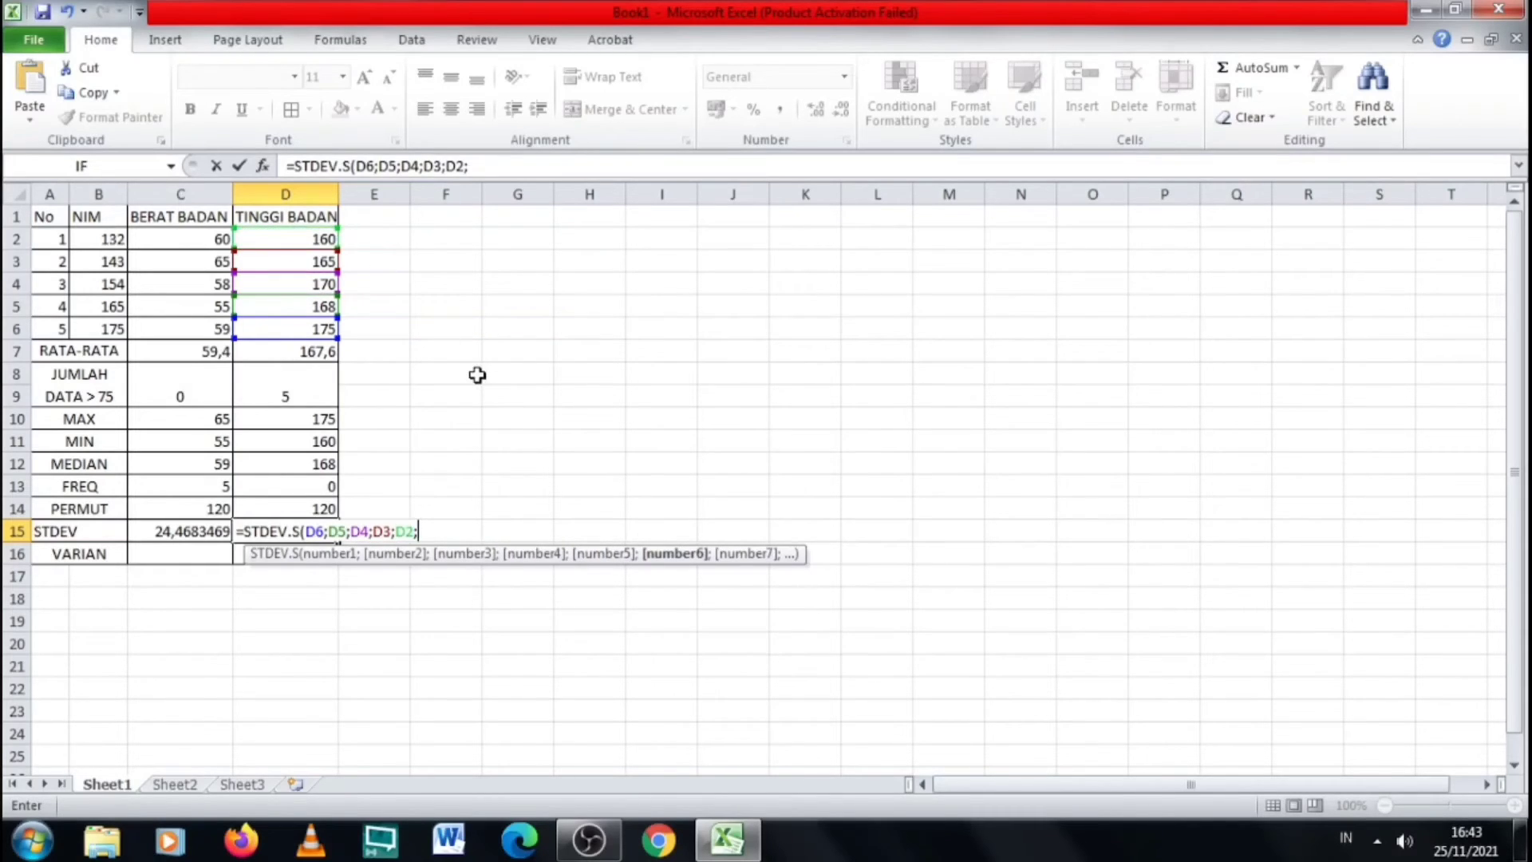
type(")")
key("Return")
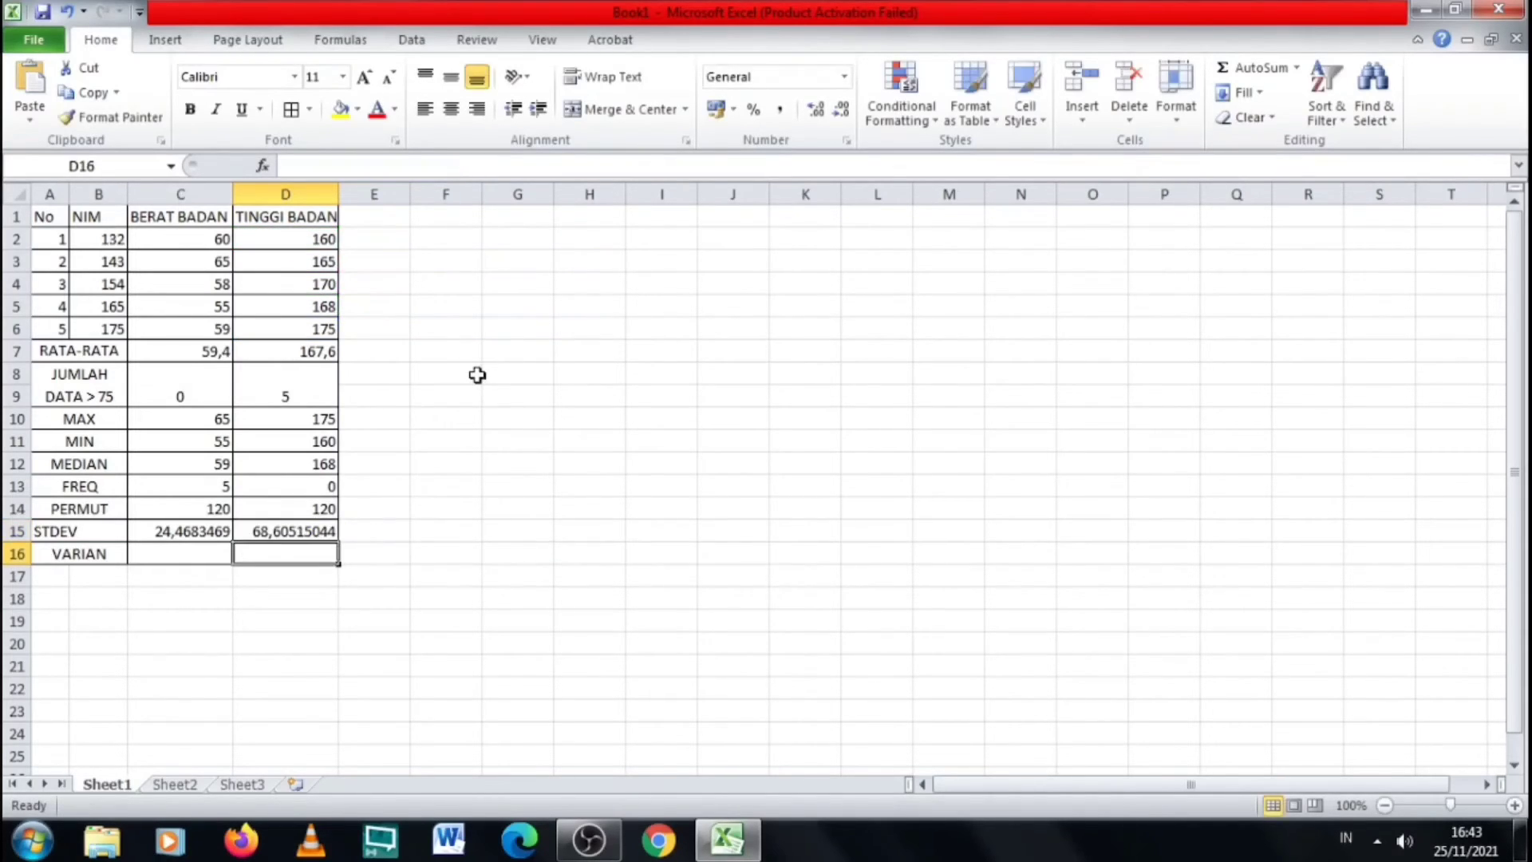
Calculate the BERAT BADAN variance in C16 with the formula =VAR.P(C6;C5;C4;C3;C2;)
left_click(222, 557)
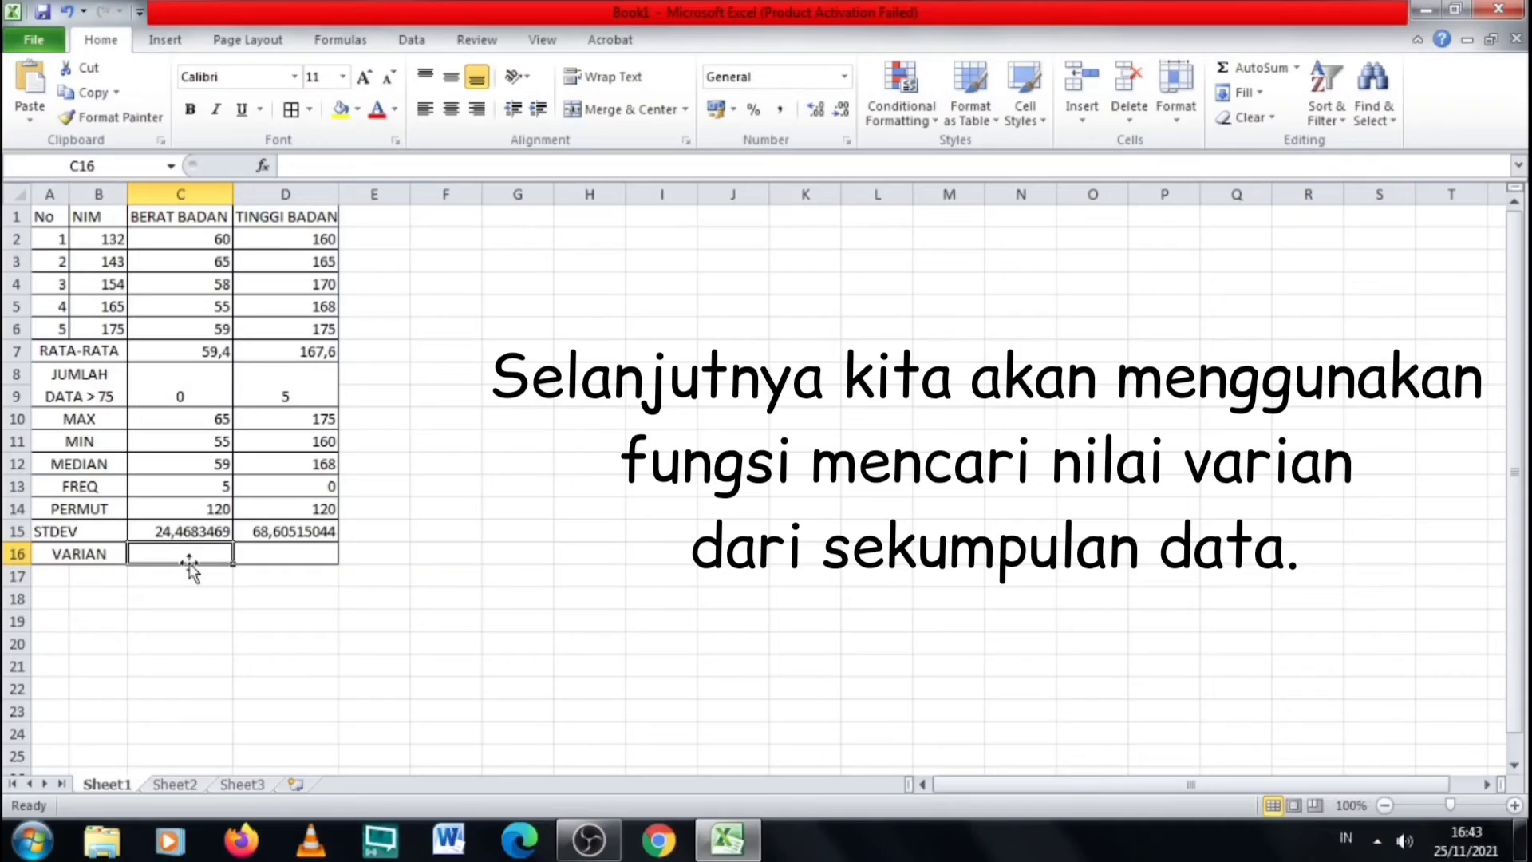
type("=VAR")
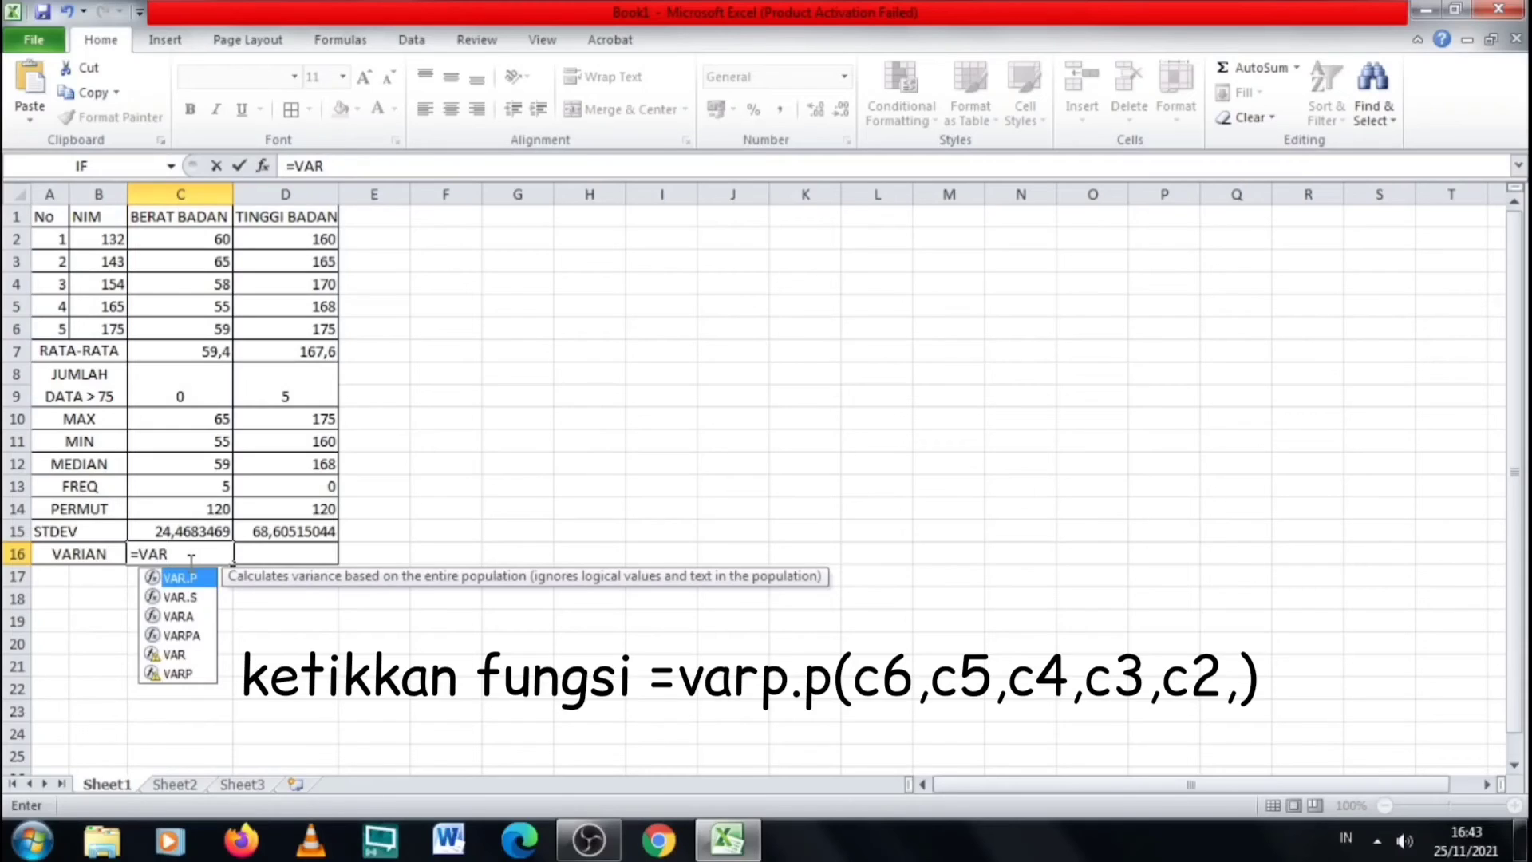
key("Tab")
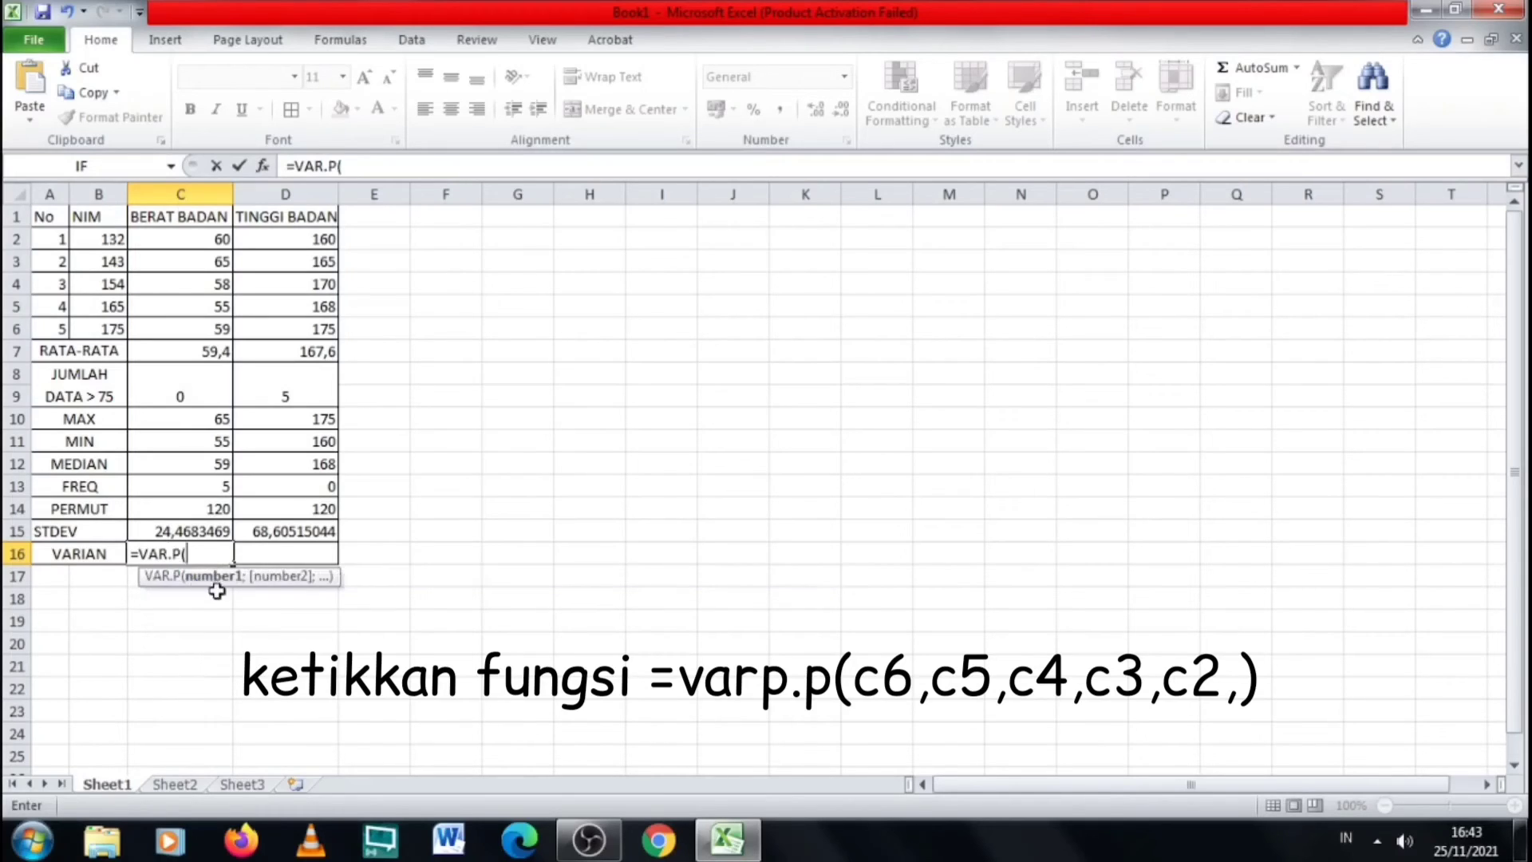
left_click(214, 328)
type(";")
left_click(212, 304)
type(";")
left_click(213, 284)
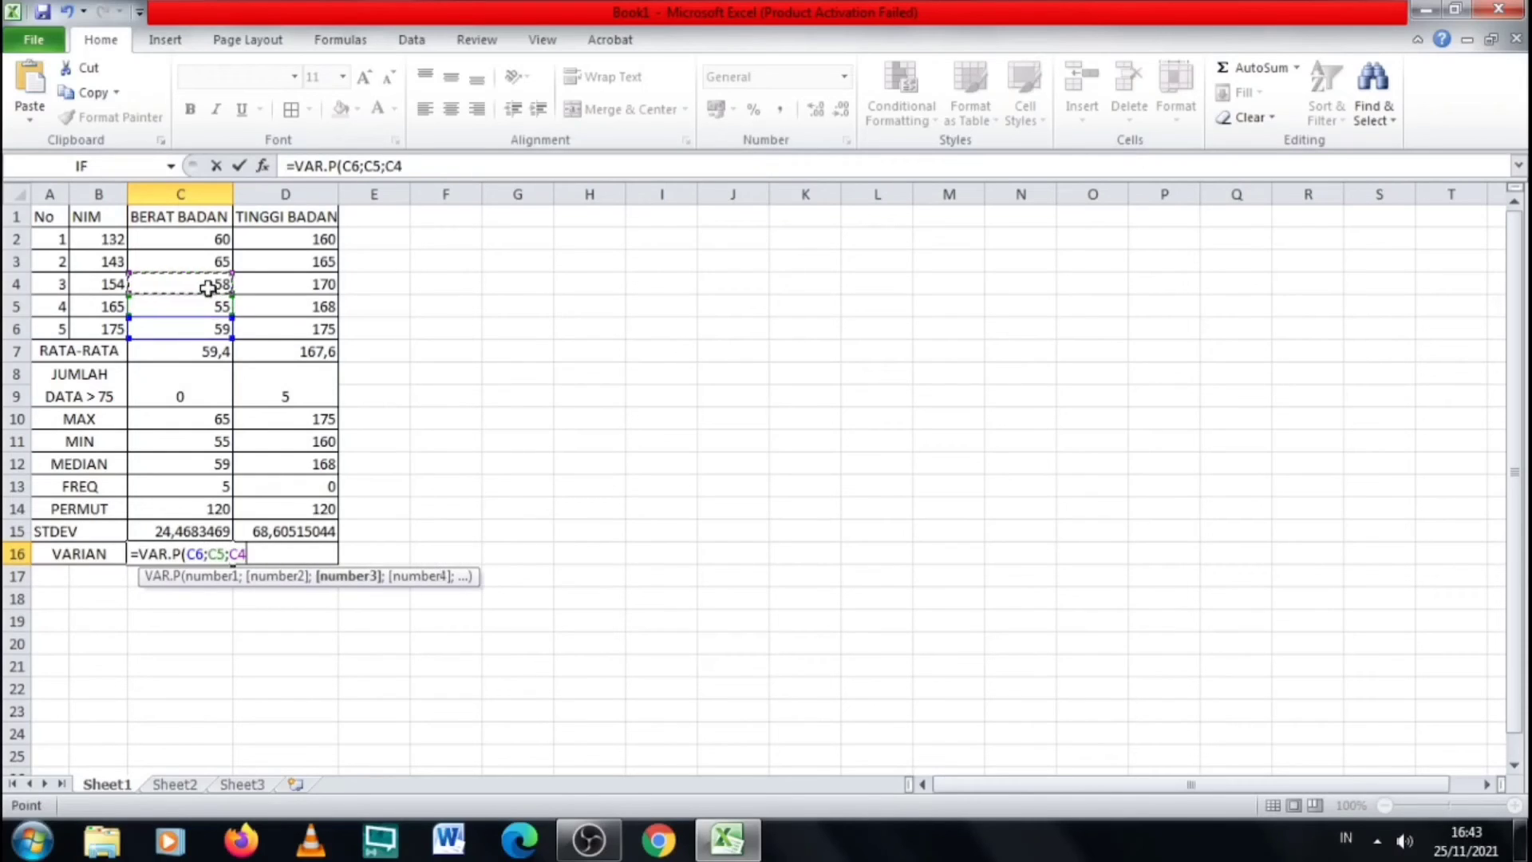
type(";")
left_click(205, 261)
type(";")
left_click(196, 245)
type(";")
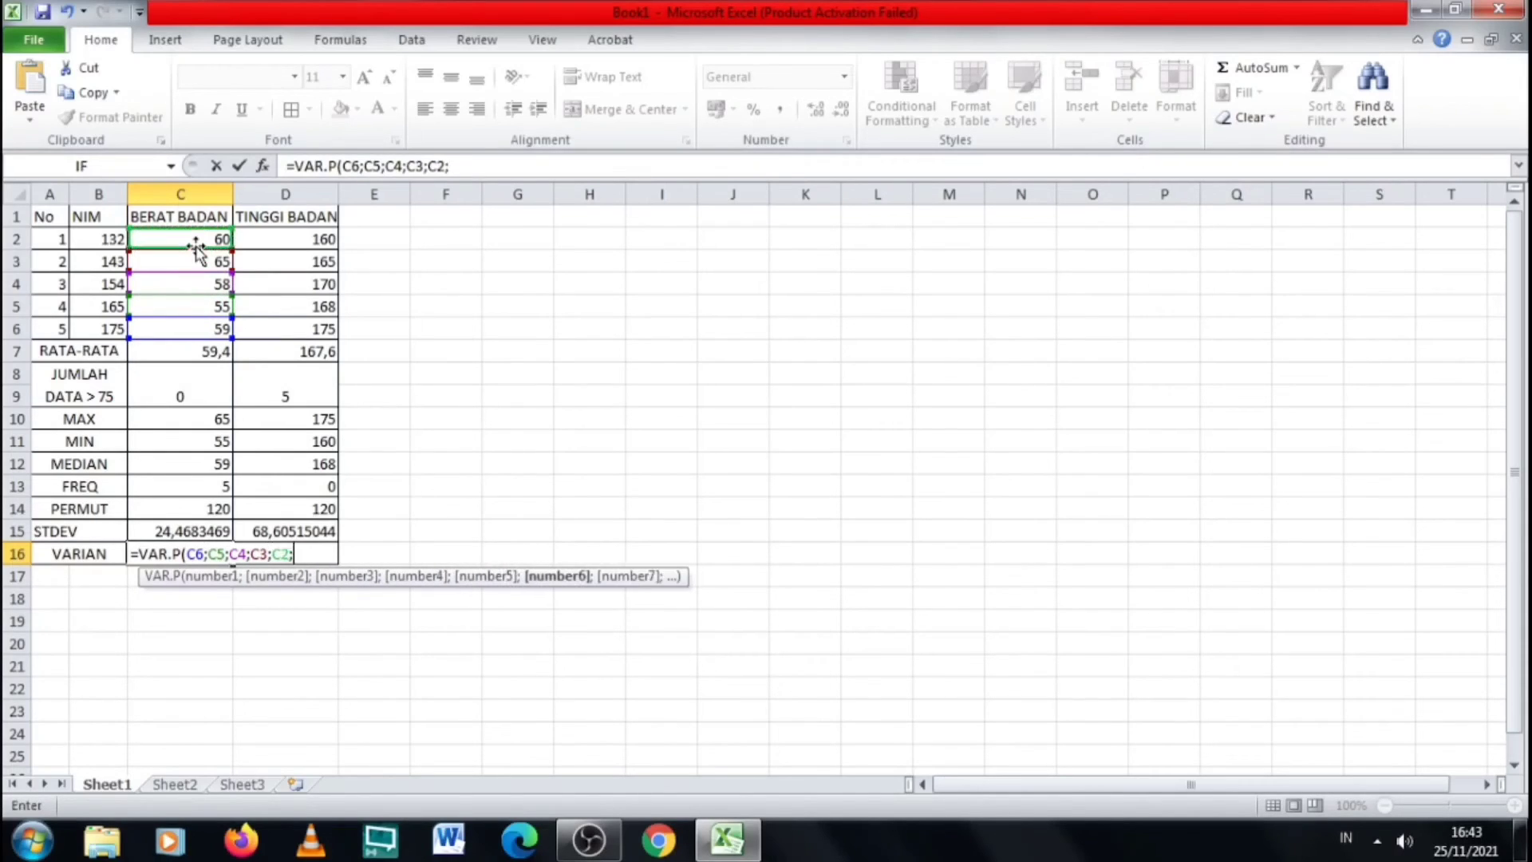
type(")")
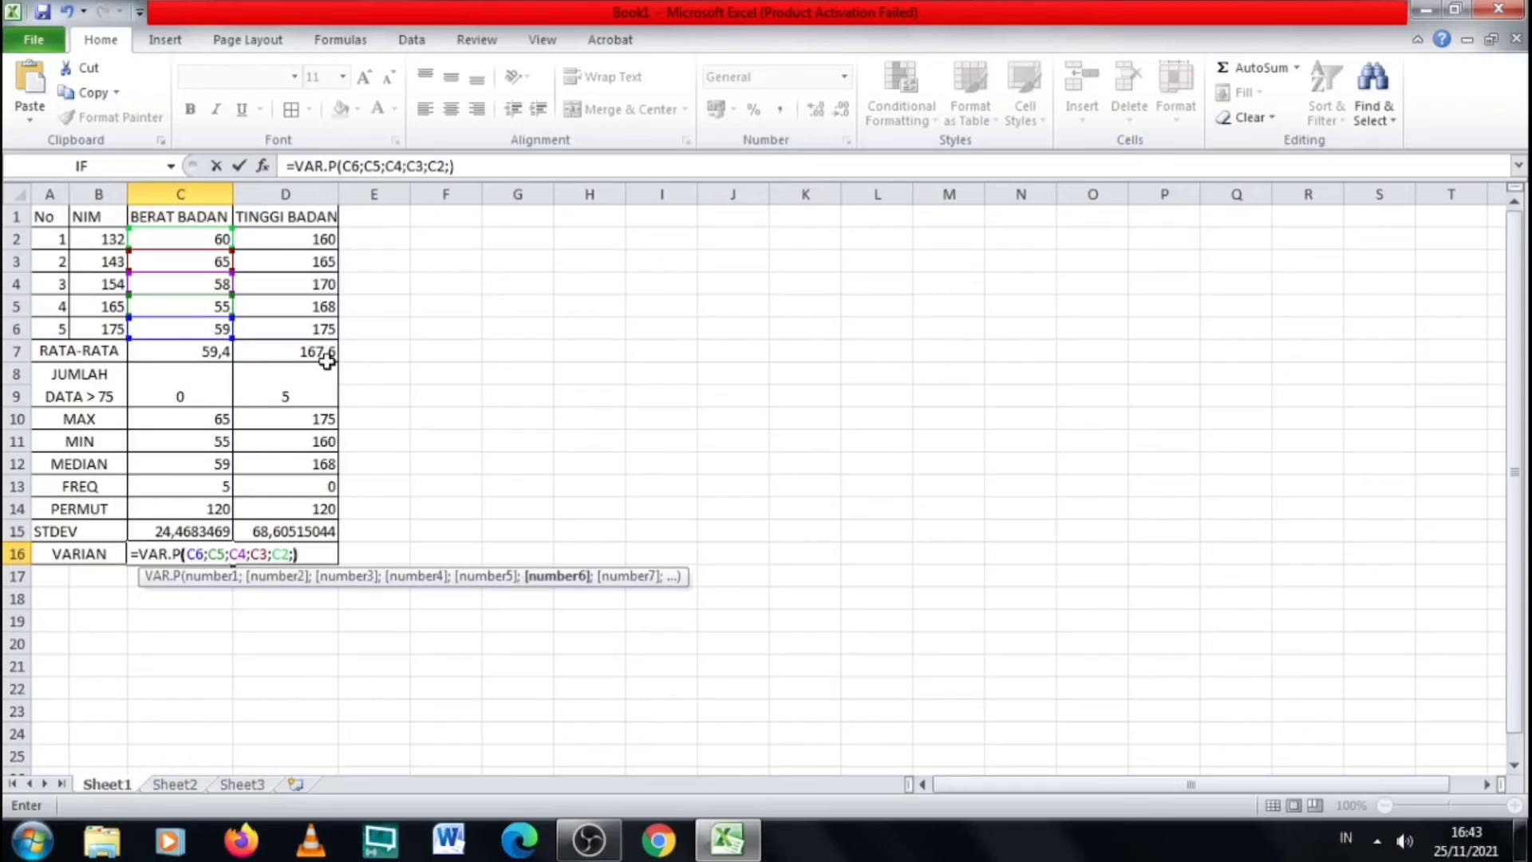
key("Return")
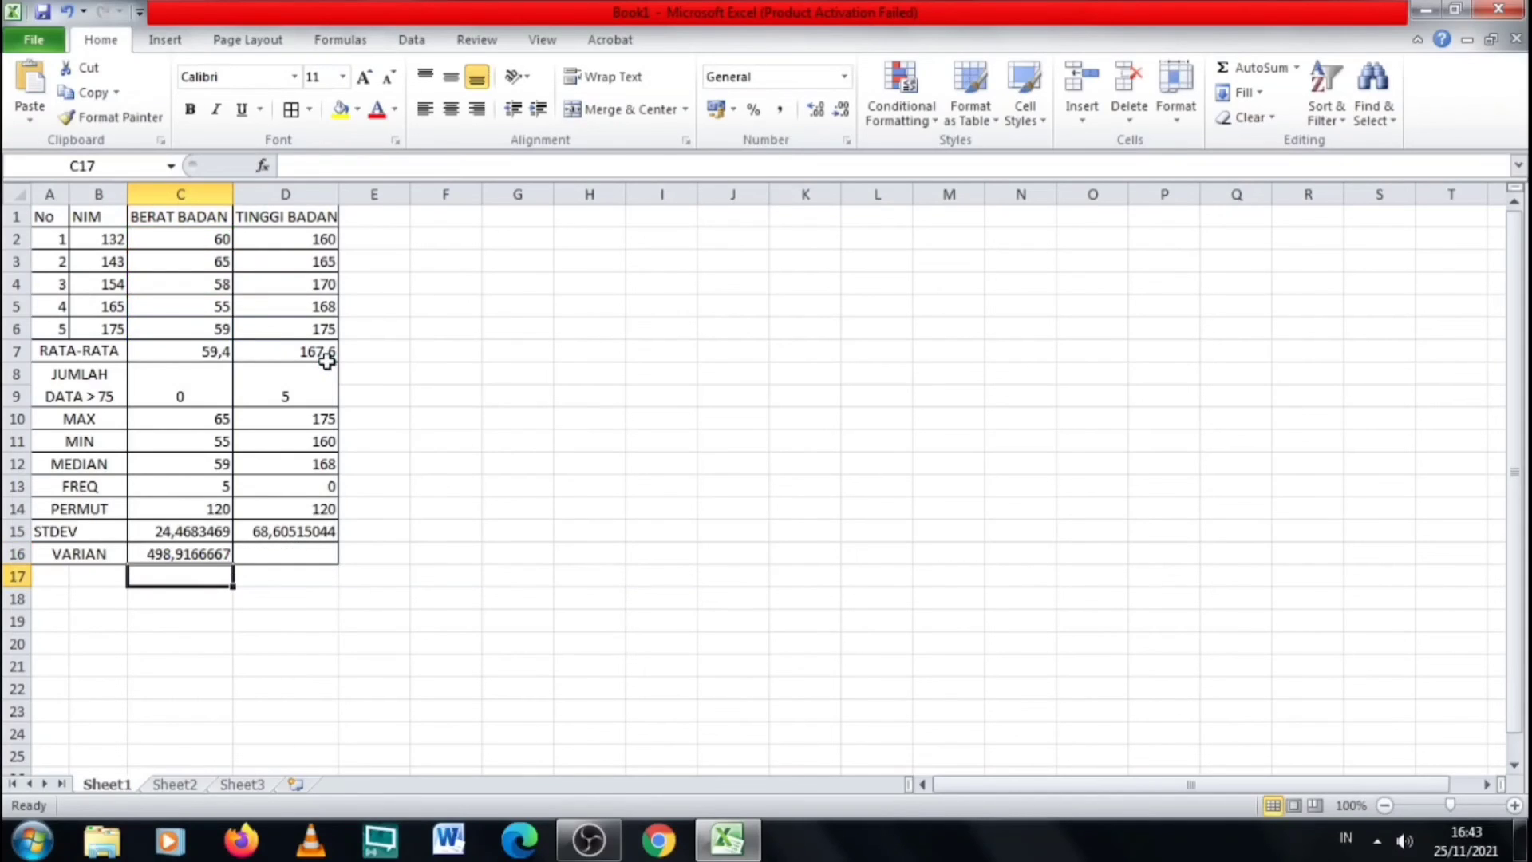
Calculate the TINGGI BADAN variance in D16 with the formula =VAR.P(D6;D5;D4;D3;D2;)
left_click(306, 557)
key("BackSpace")
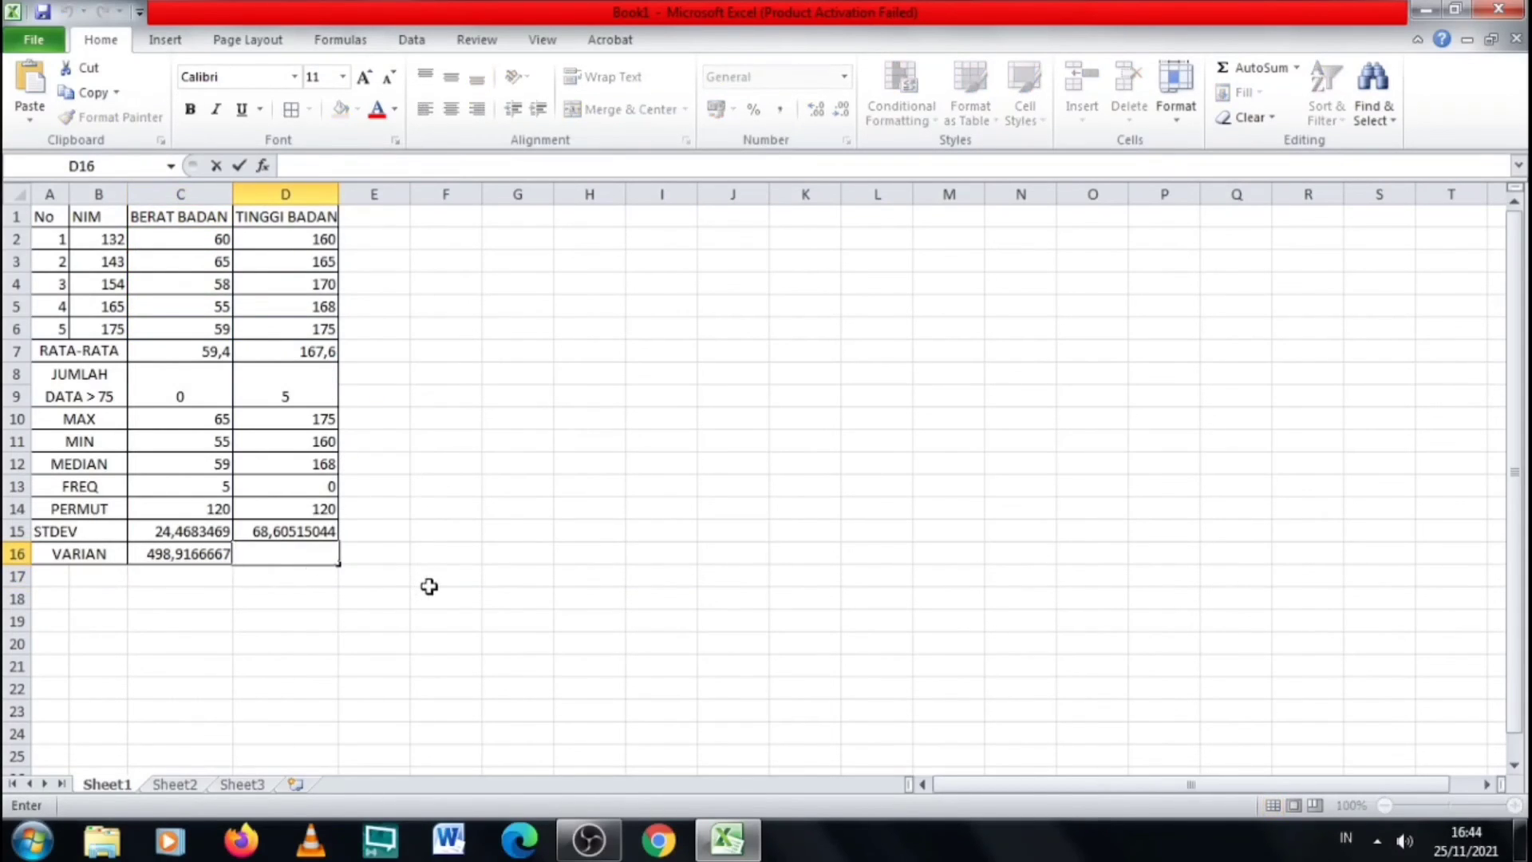
type("=")
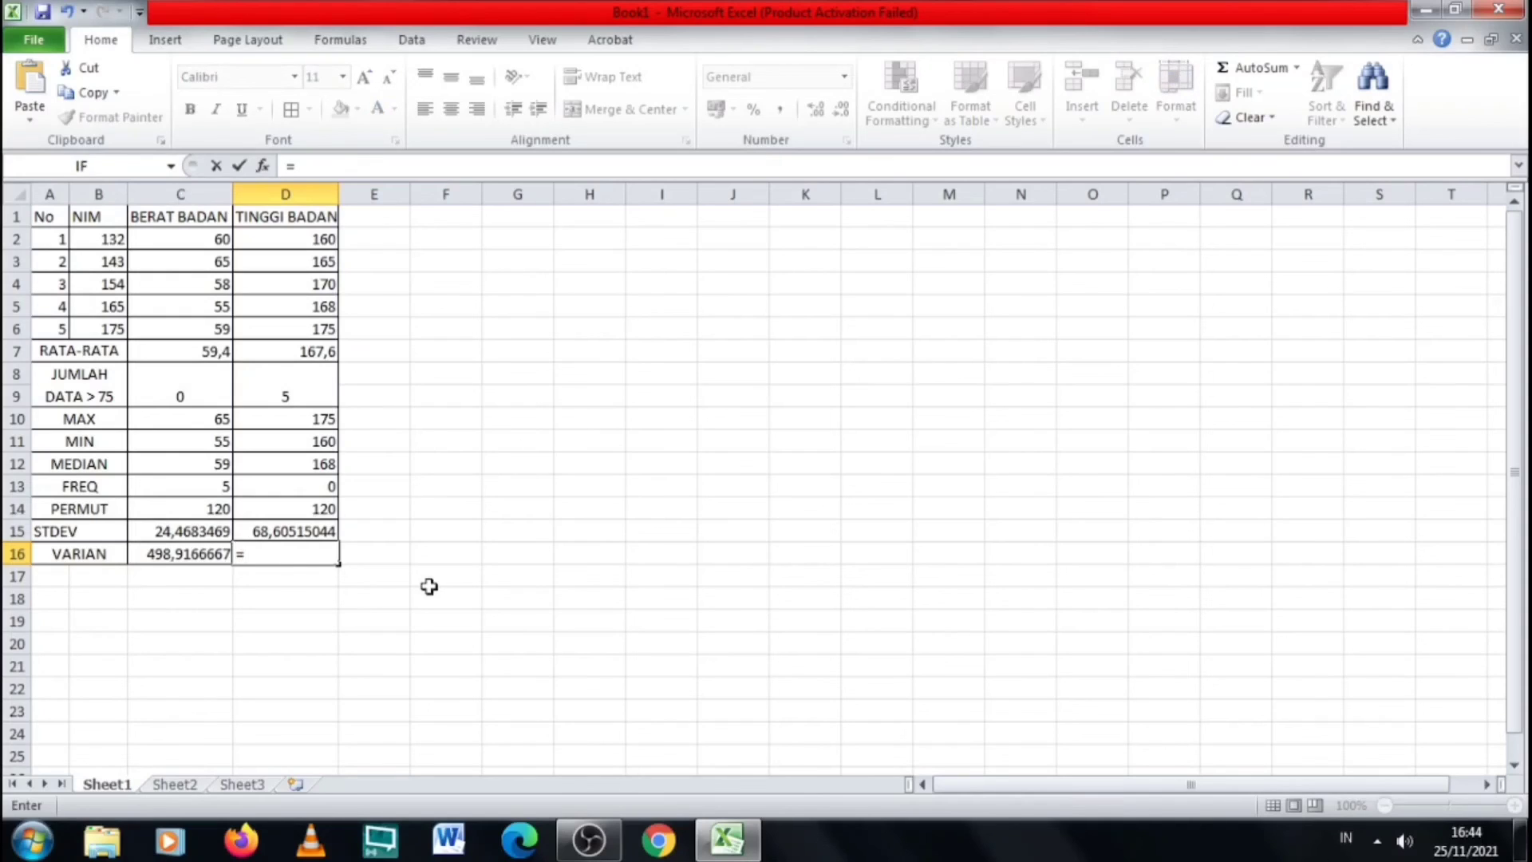
type("VA")
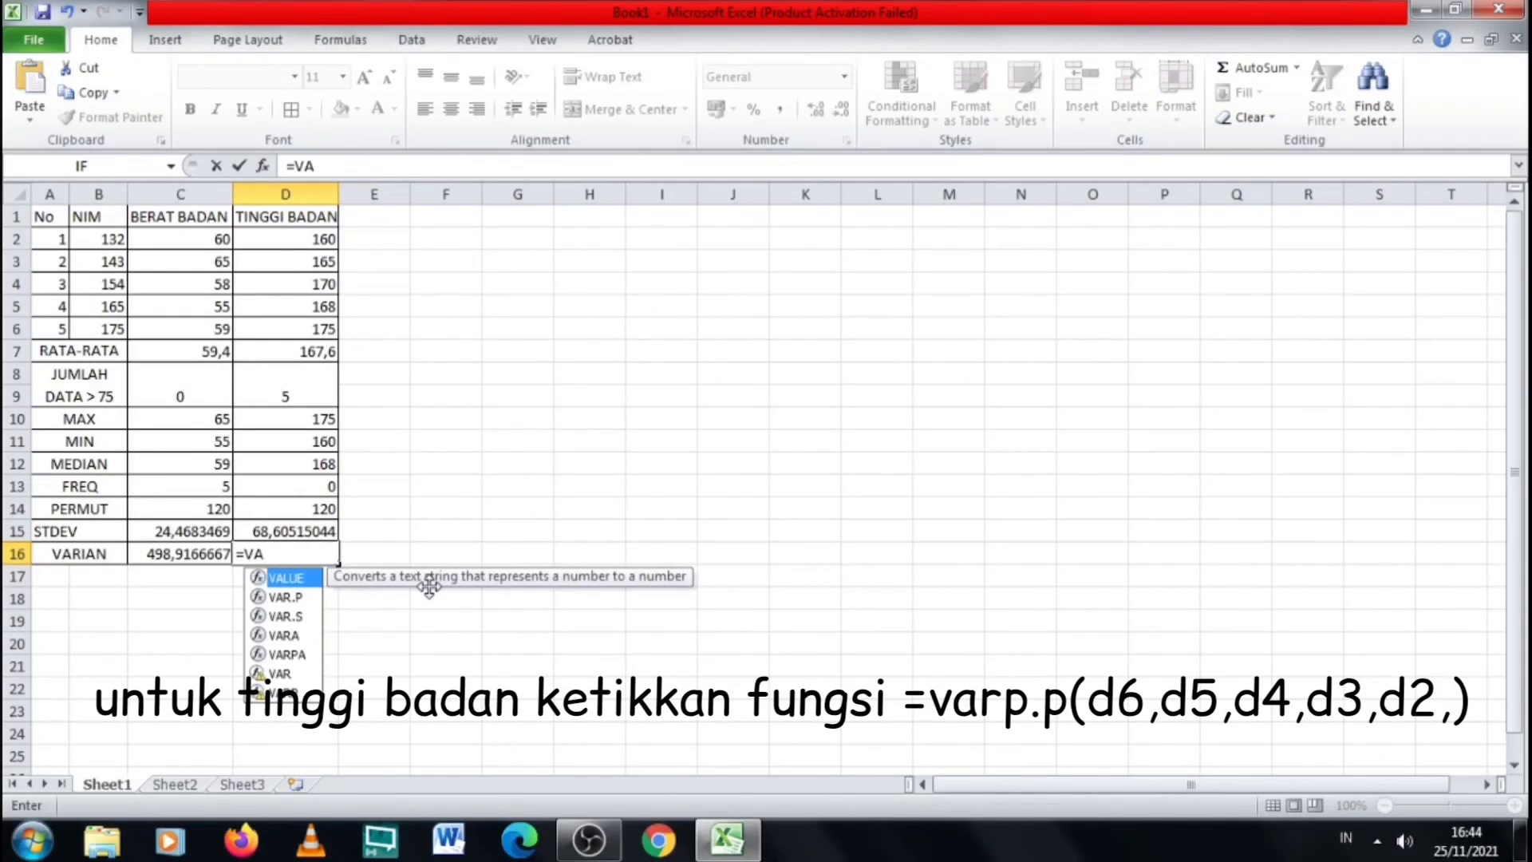
left_click(297, 597)
double_click(297, 597)
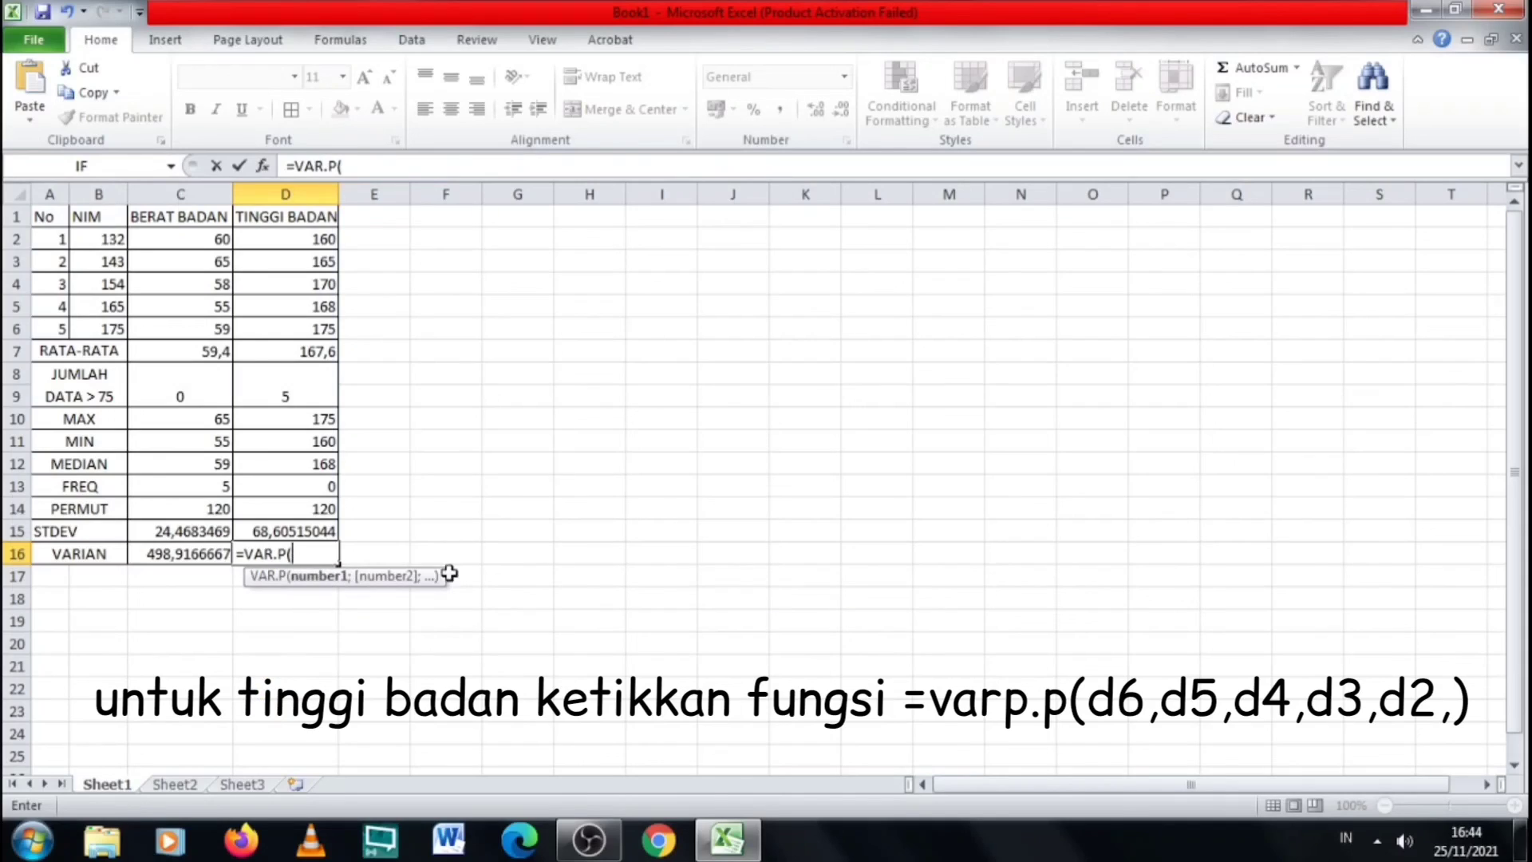
left_click(300, 329)
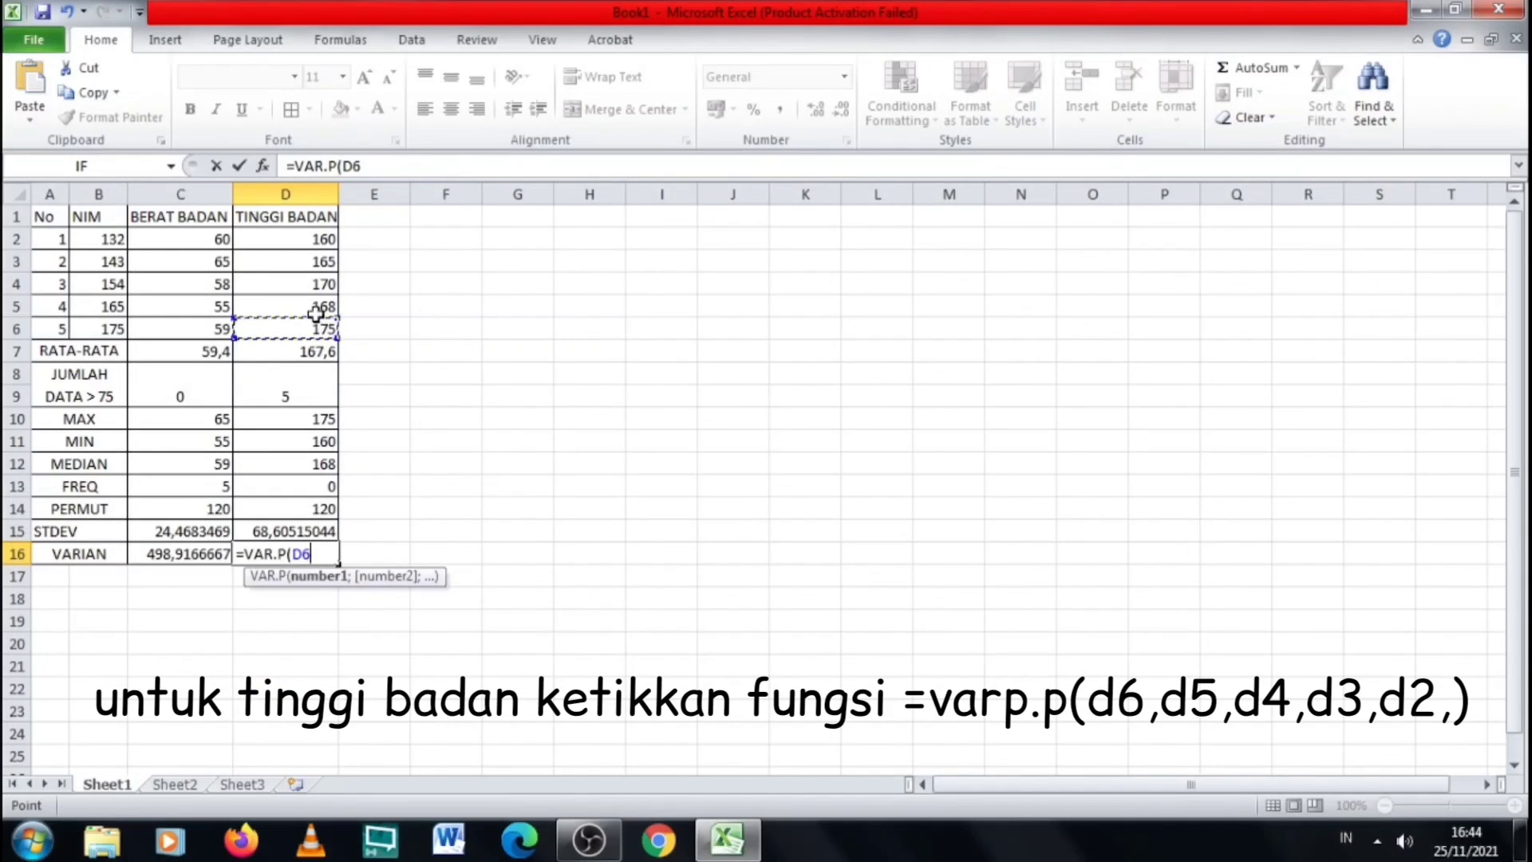
type(";")
left_click(310, 306)
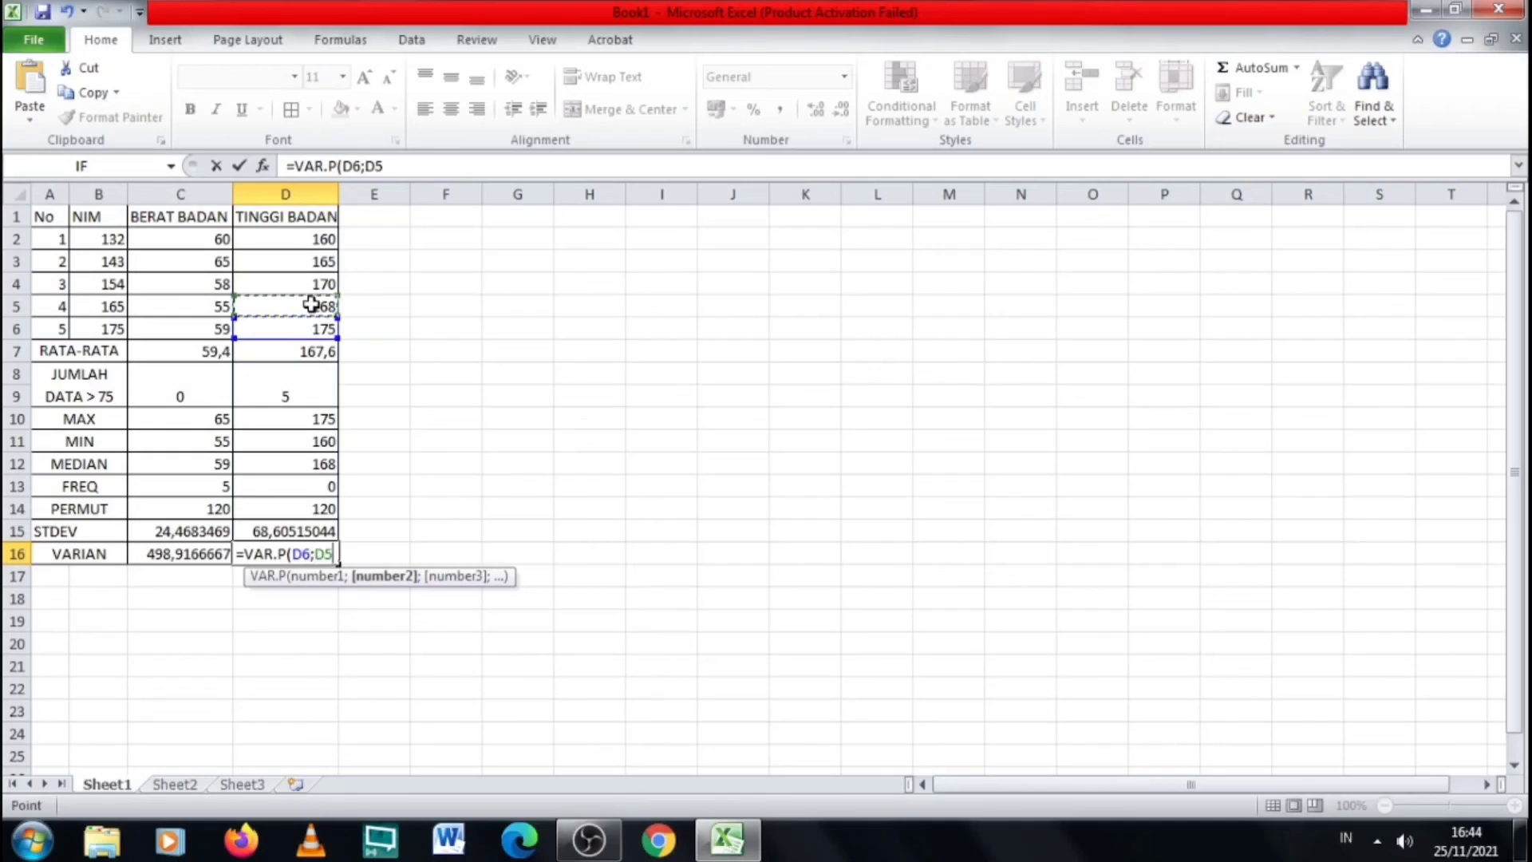
type(";")
left_click(301, 284)
type(";")
left_click(300, 257)
type(";")
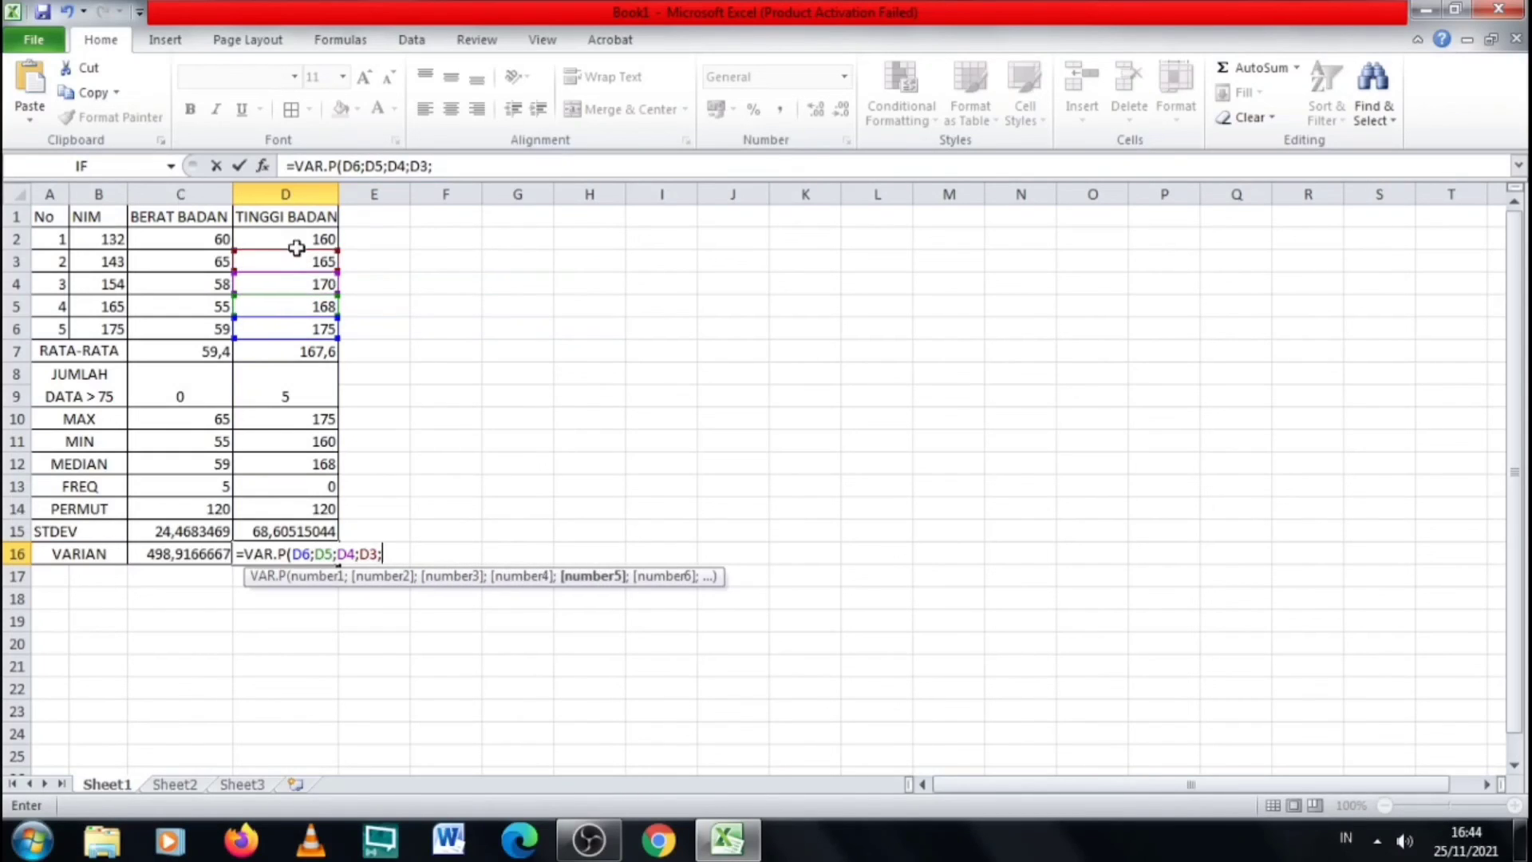
left_click(296, 241)
type(";")
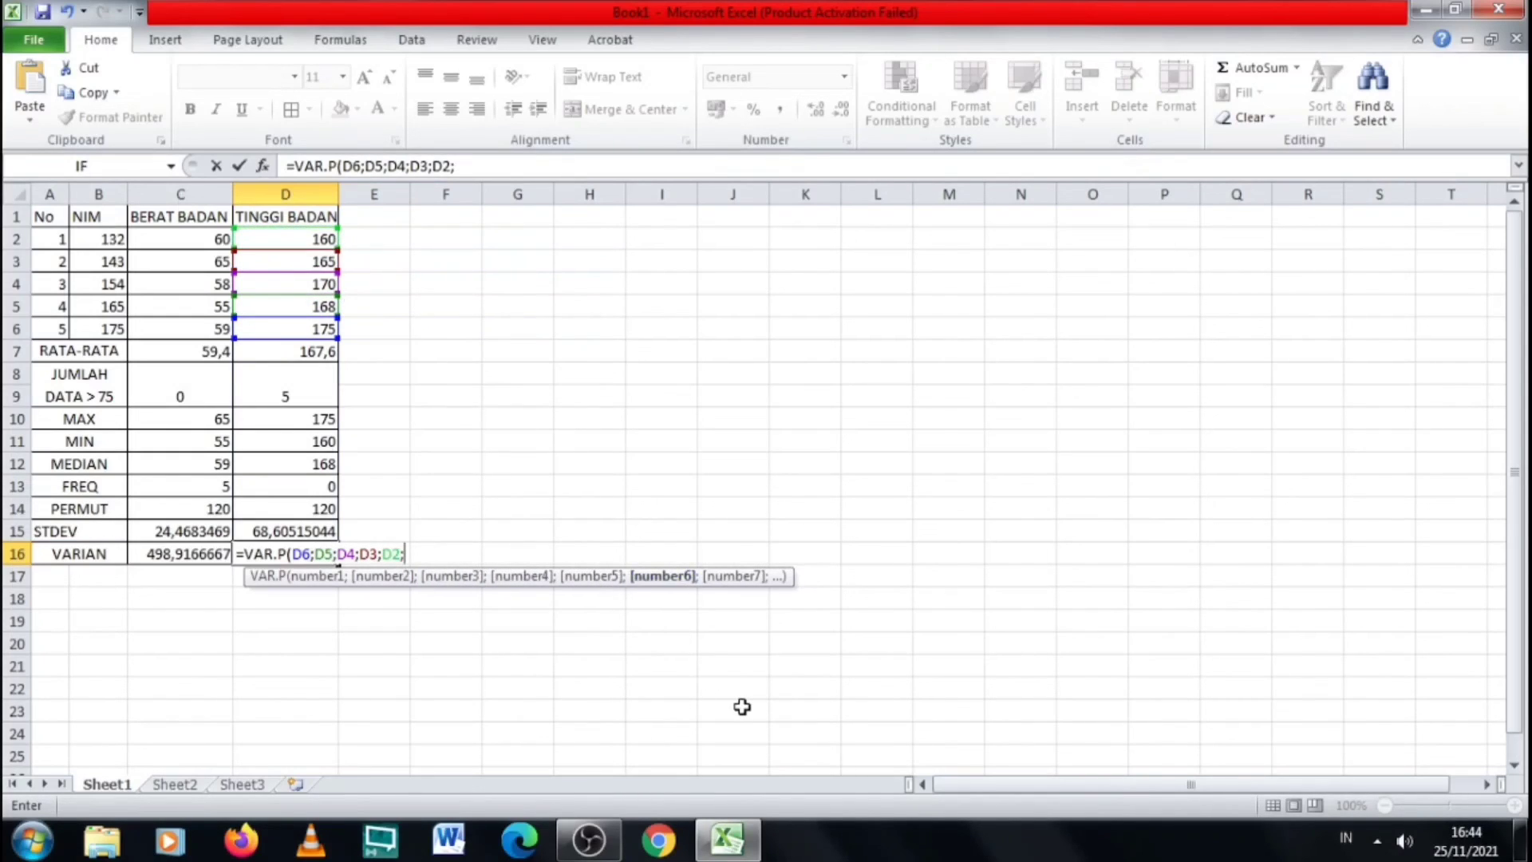
type(")")
key("Return")
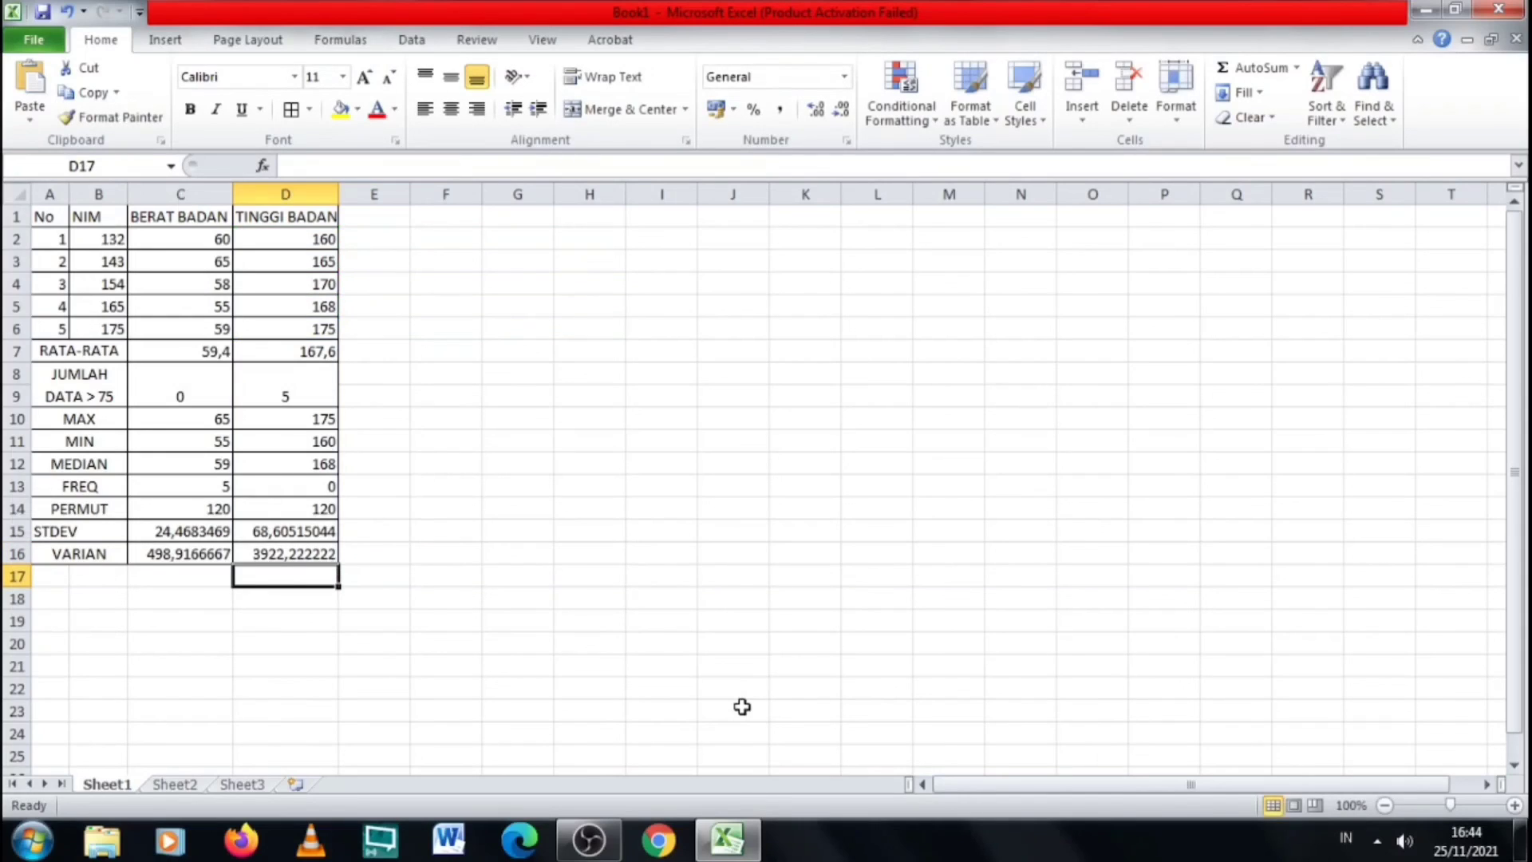